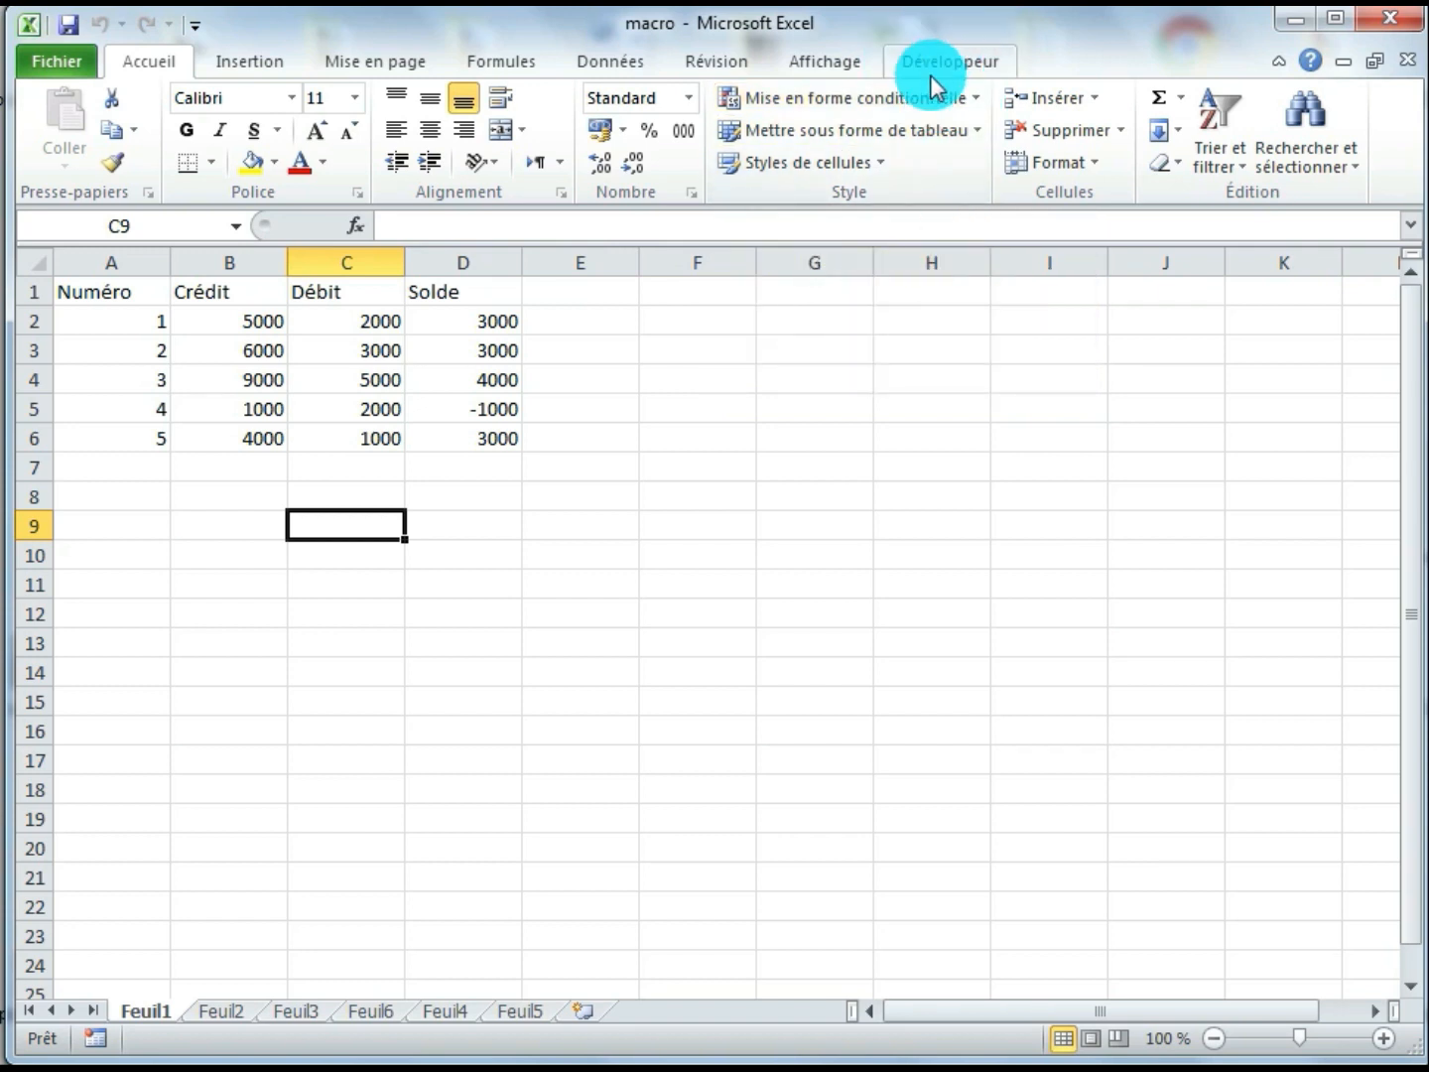
Remove the Développeur tab from the ribbon through the ribbon customization options
left_click(67, 68)
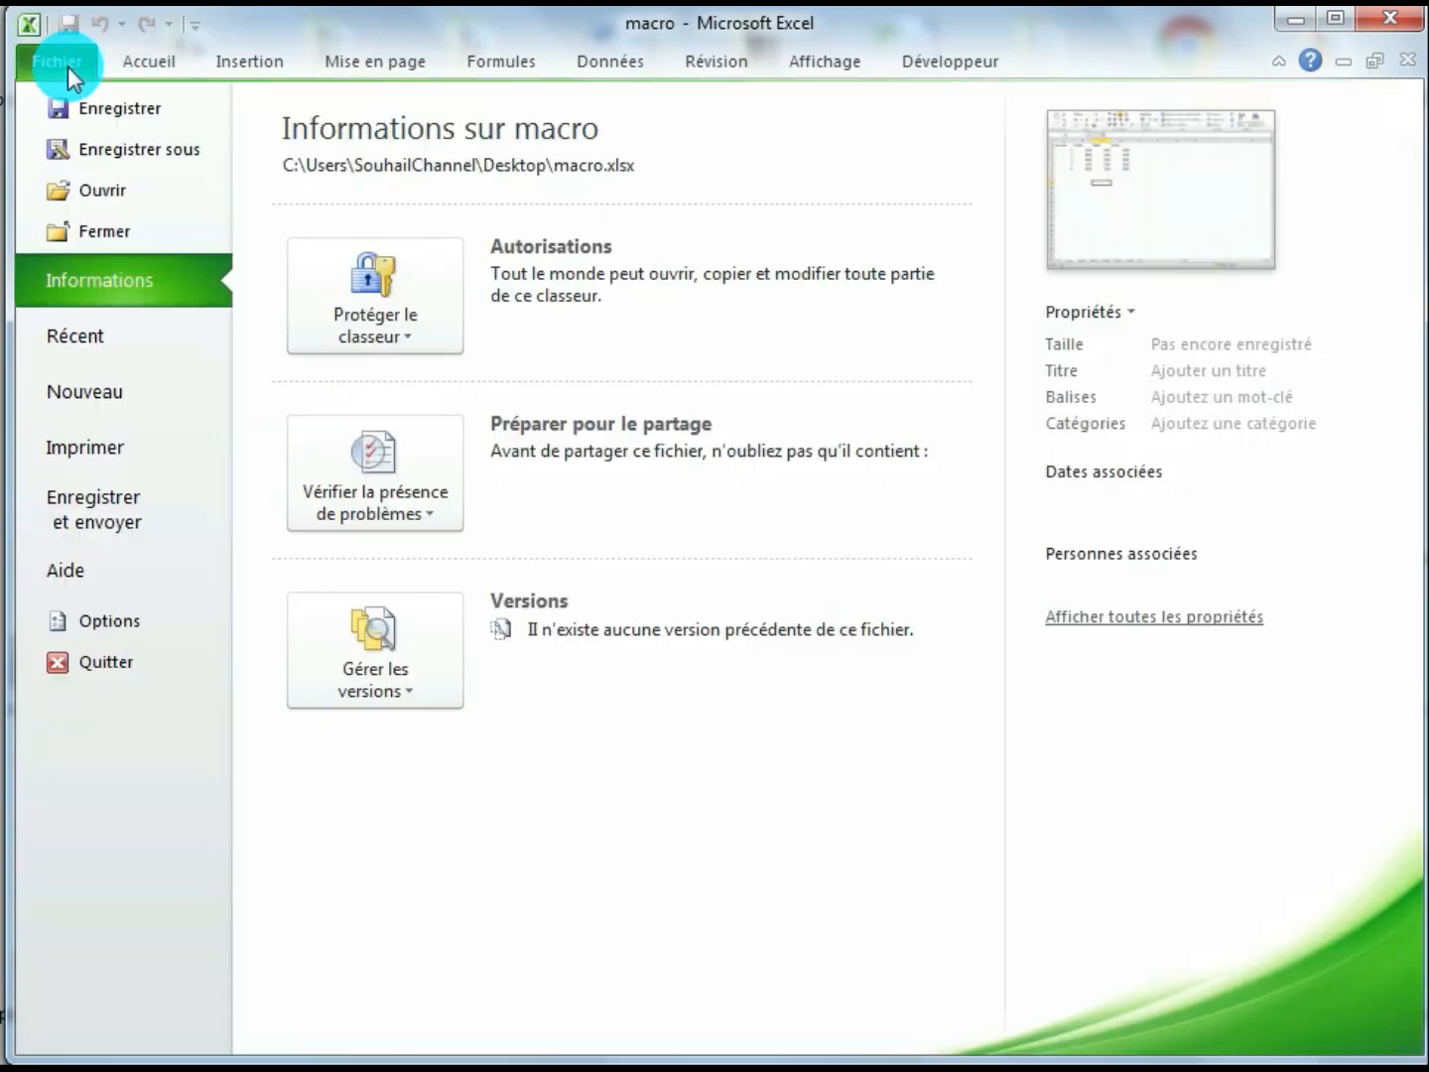
left_click(121, 622)
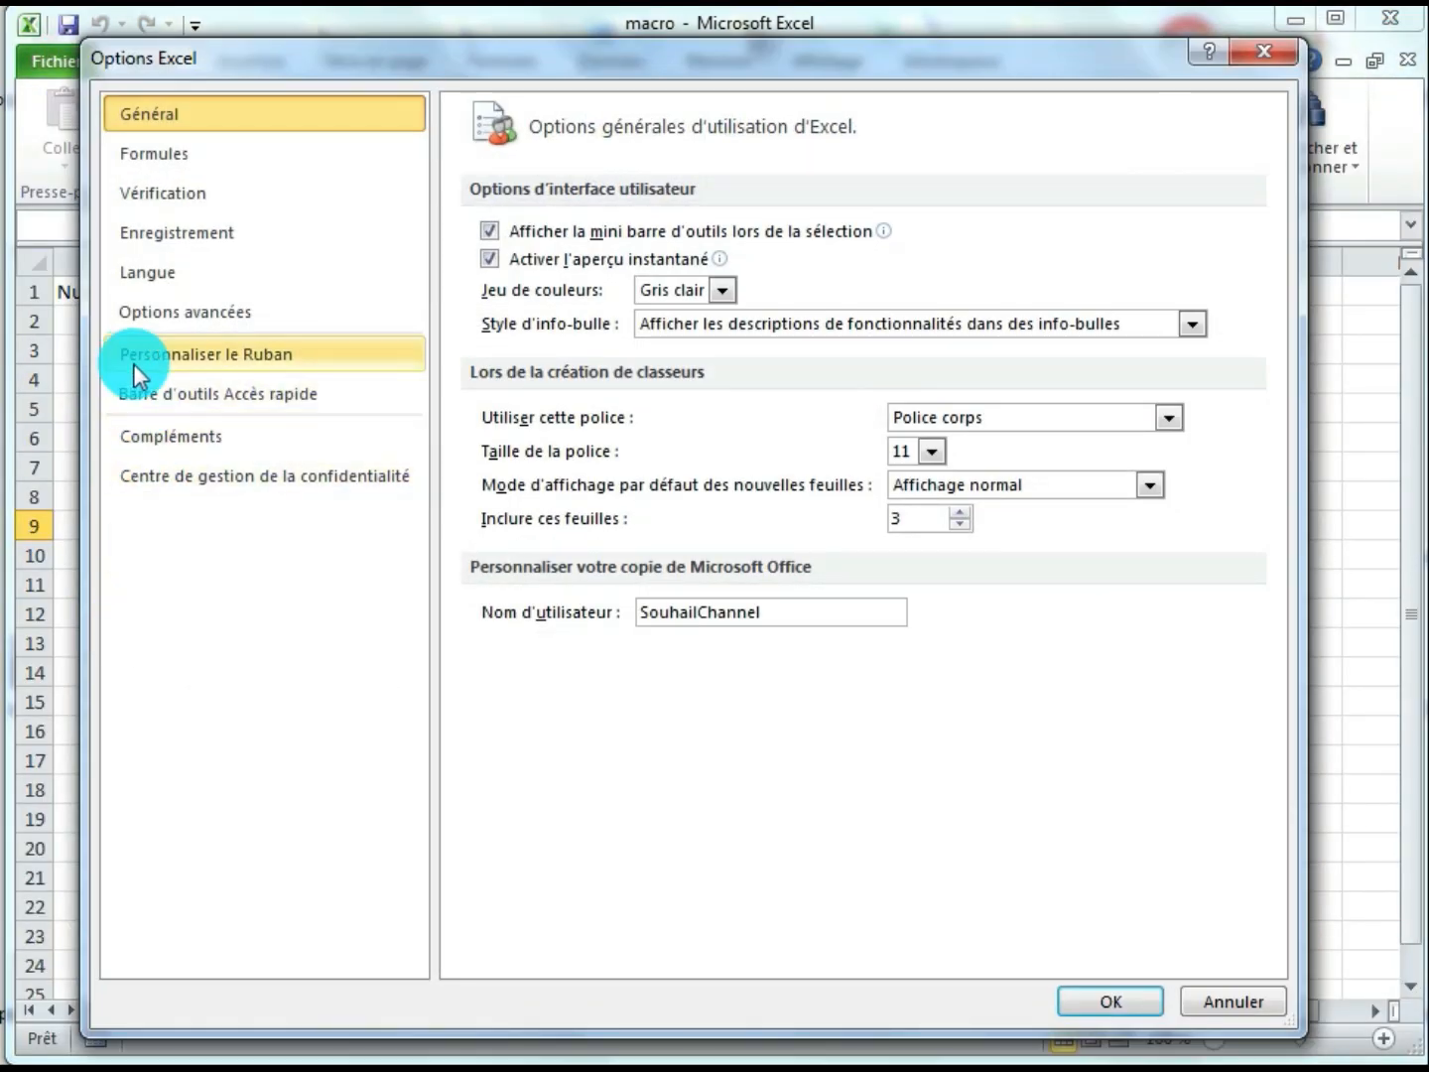
left_click(226, 360)
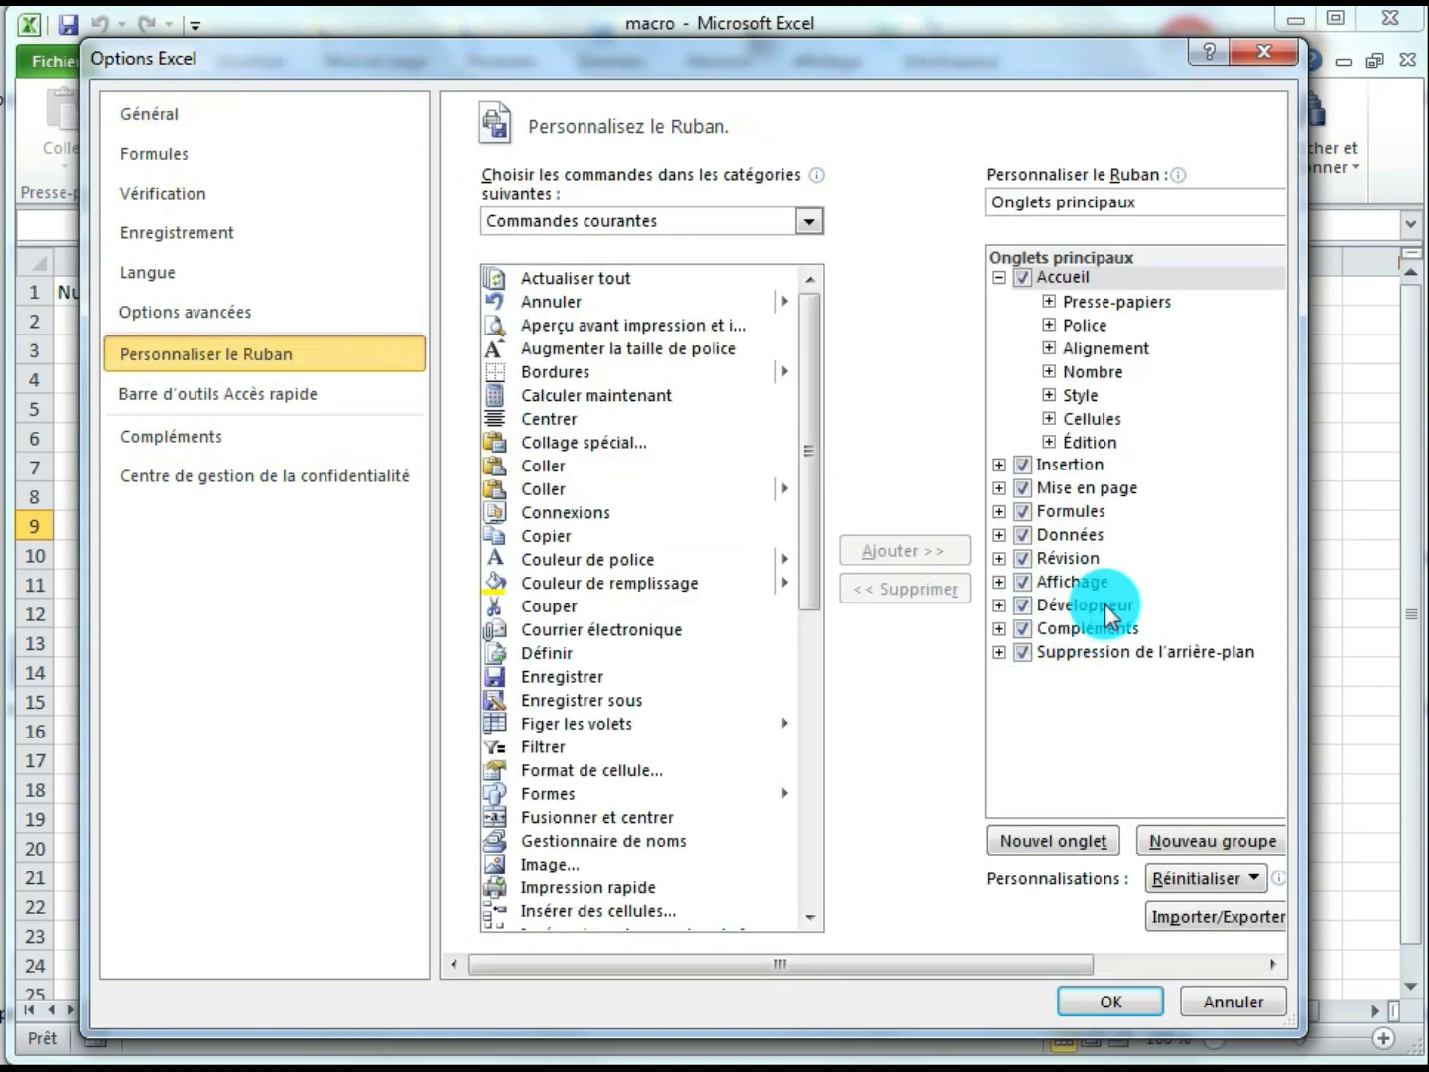
left_click(1023, 611)
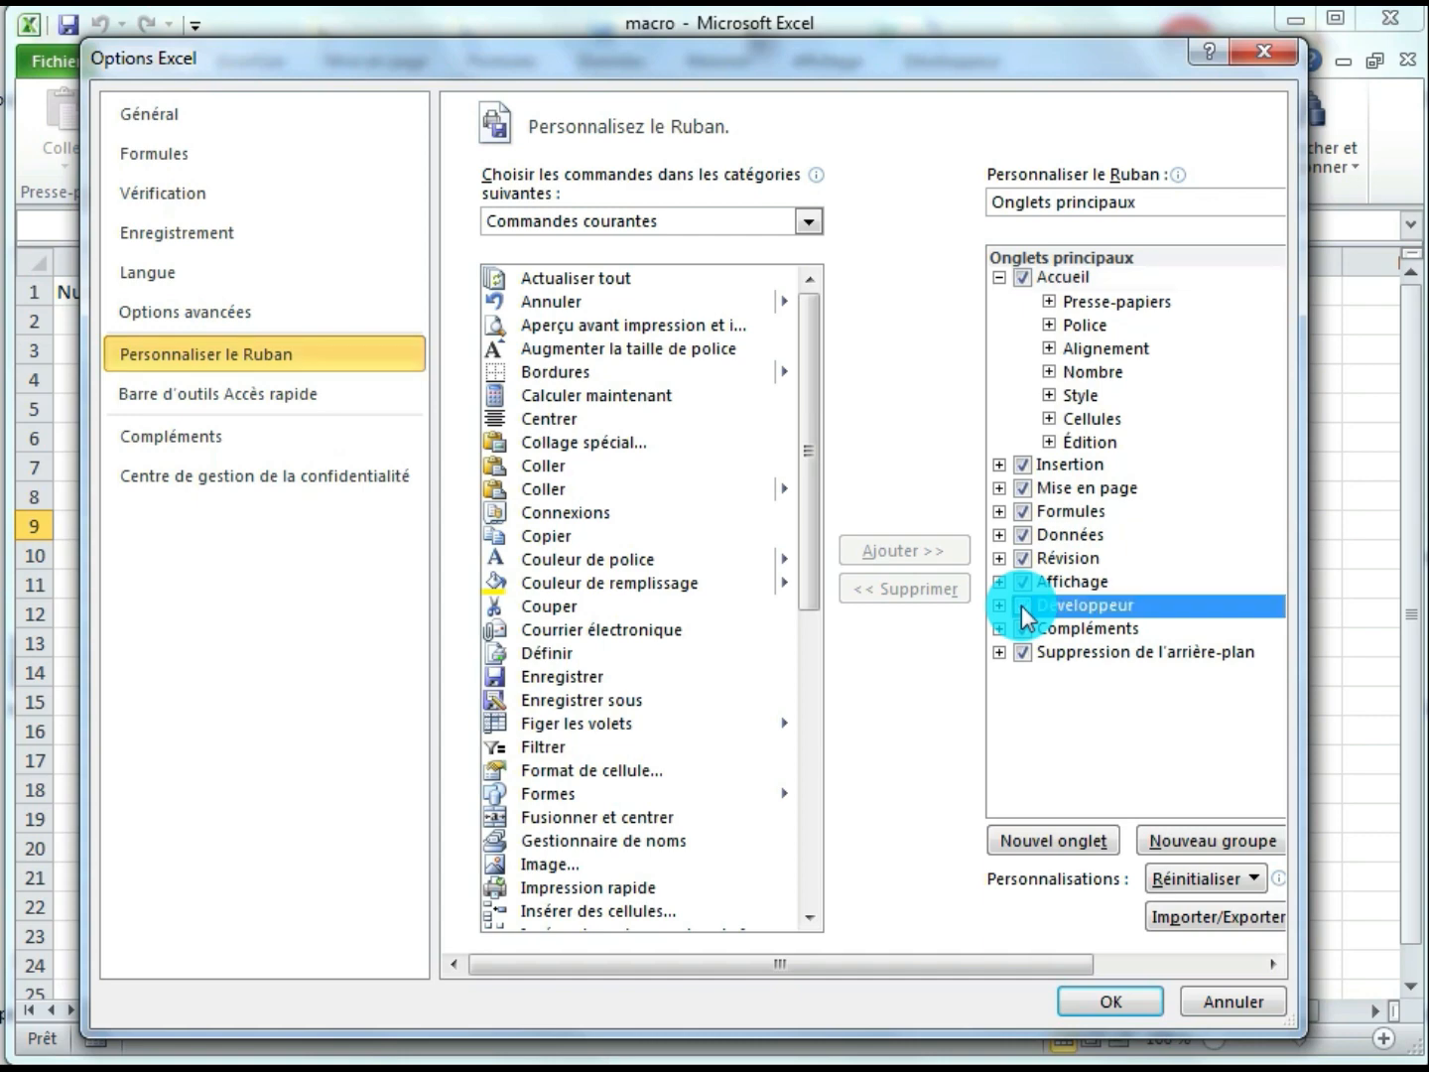
left_click(1089, 1000)
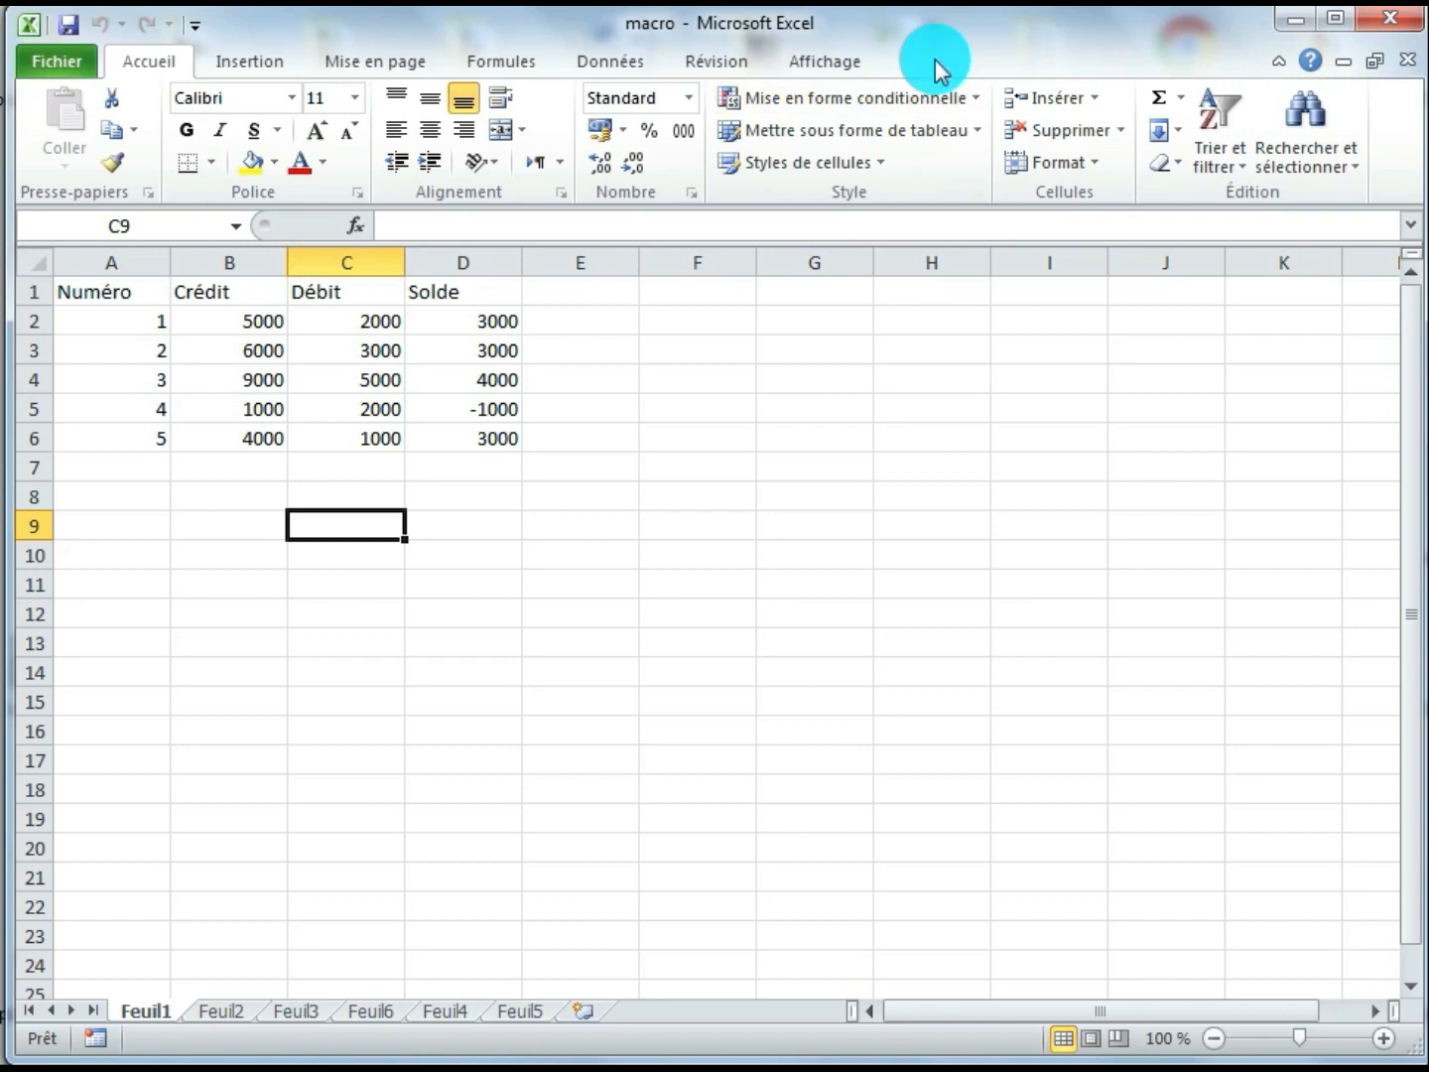
Enable the Développeur tab among the main ribbon tabs in the Excel options
left_click(89, 60)
left_click(110, 623)
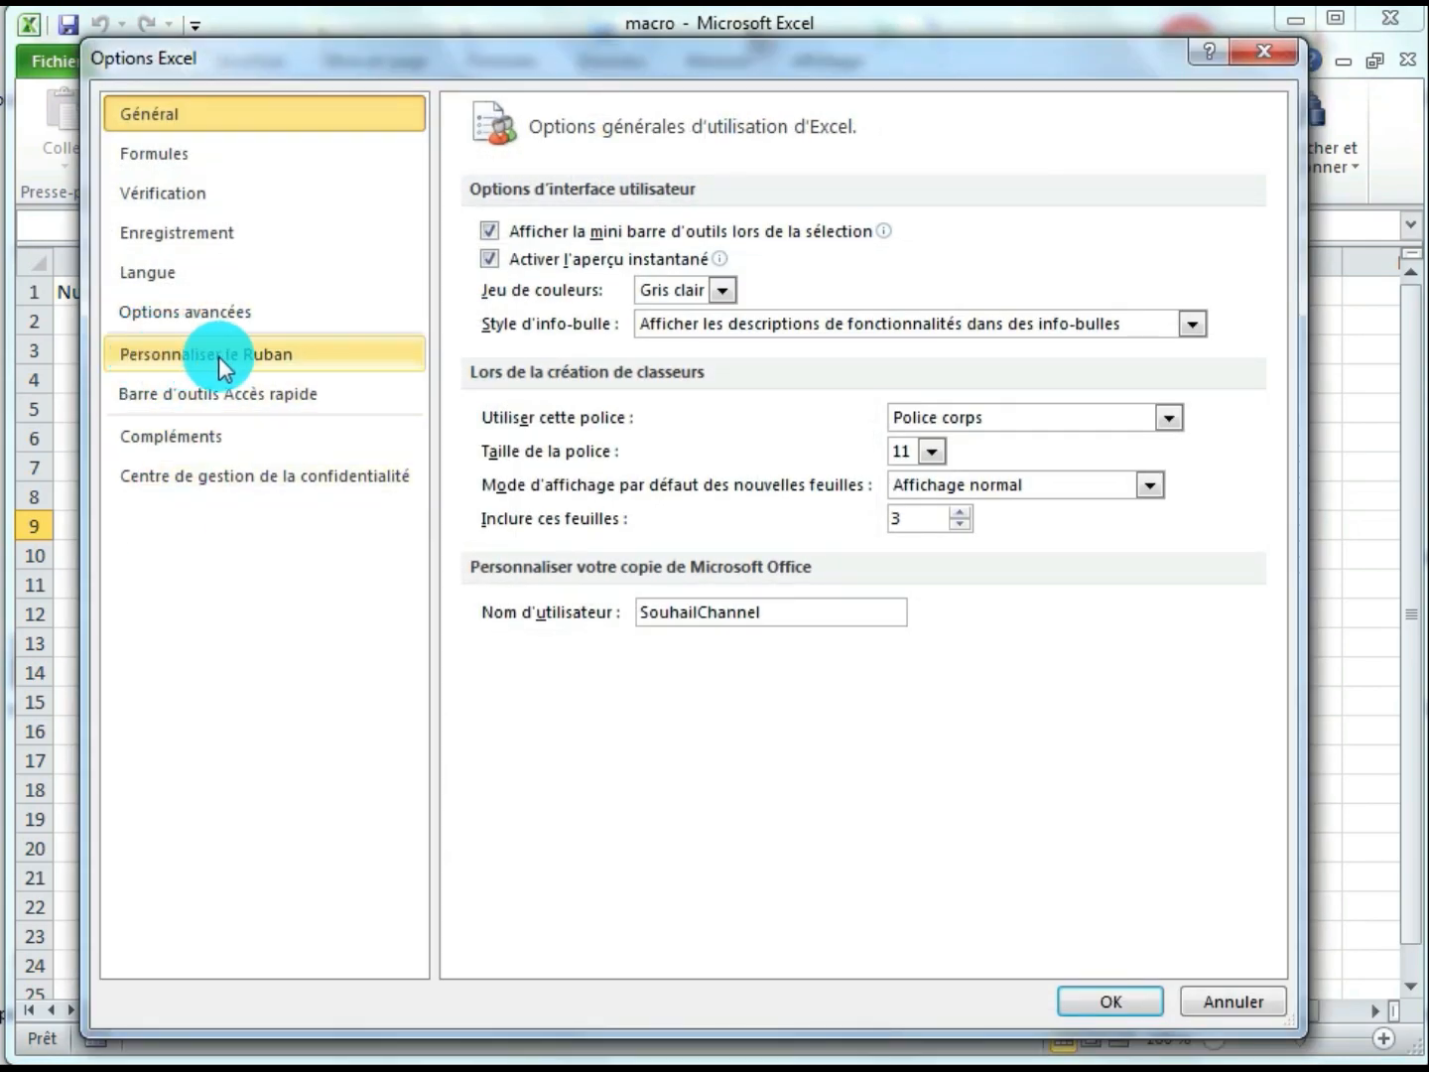
left_click(355, 356)
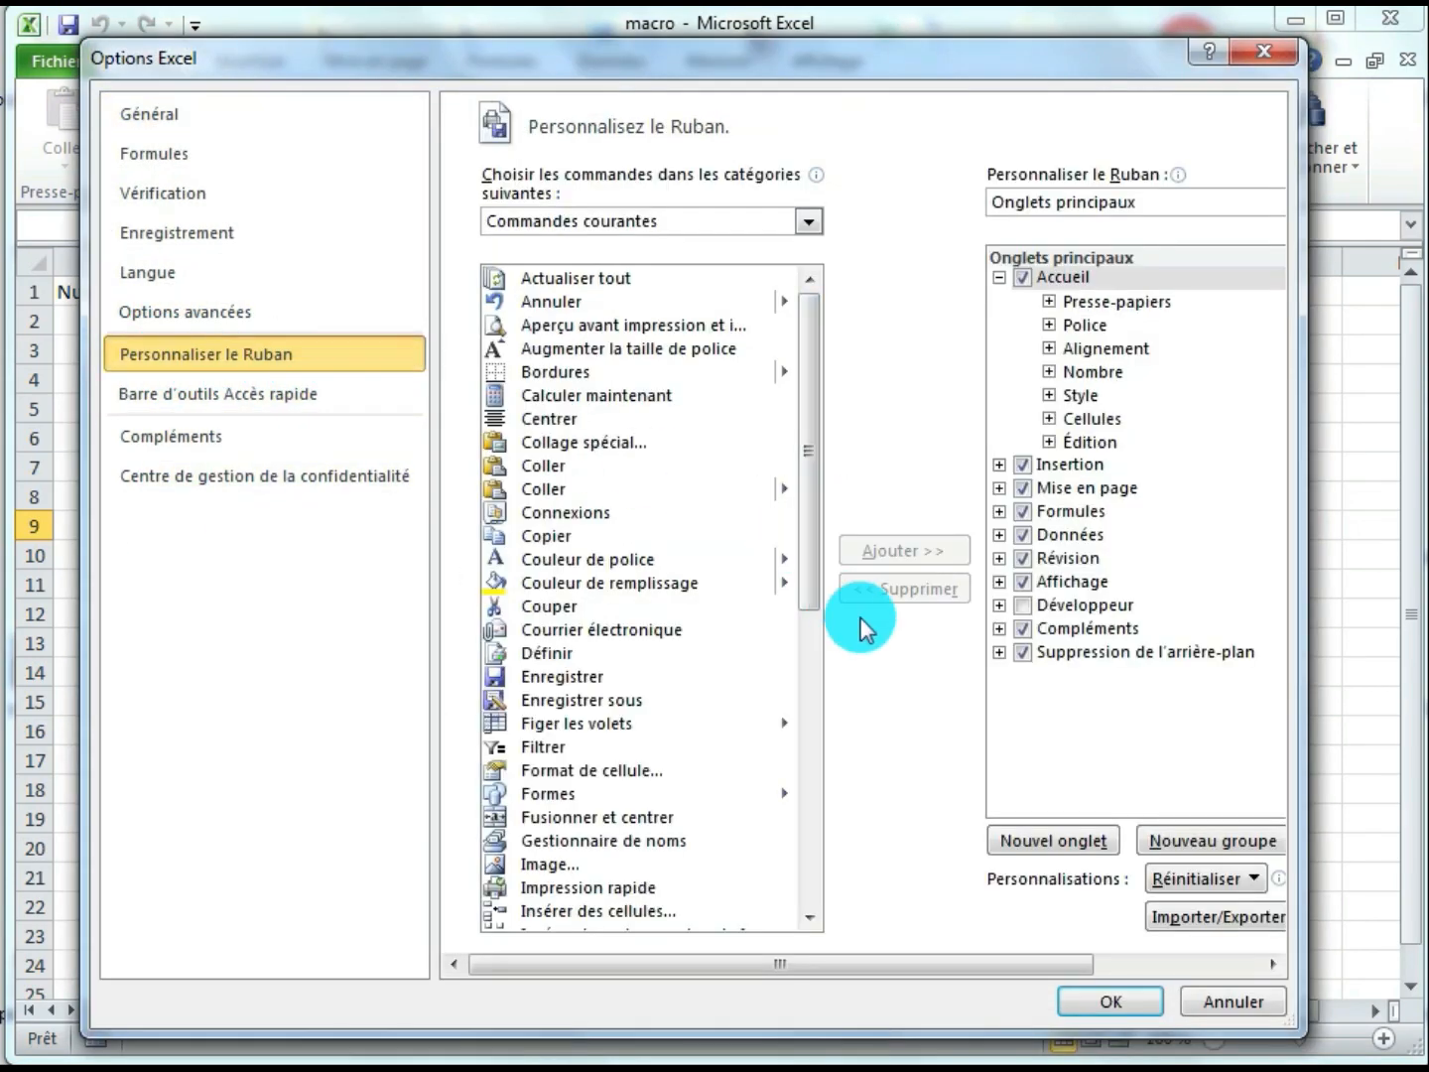
left_click(1023, 607)
left_click(1110, 1003)
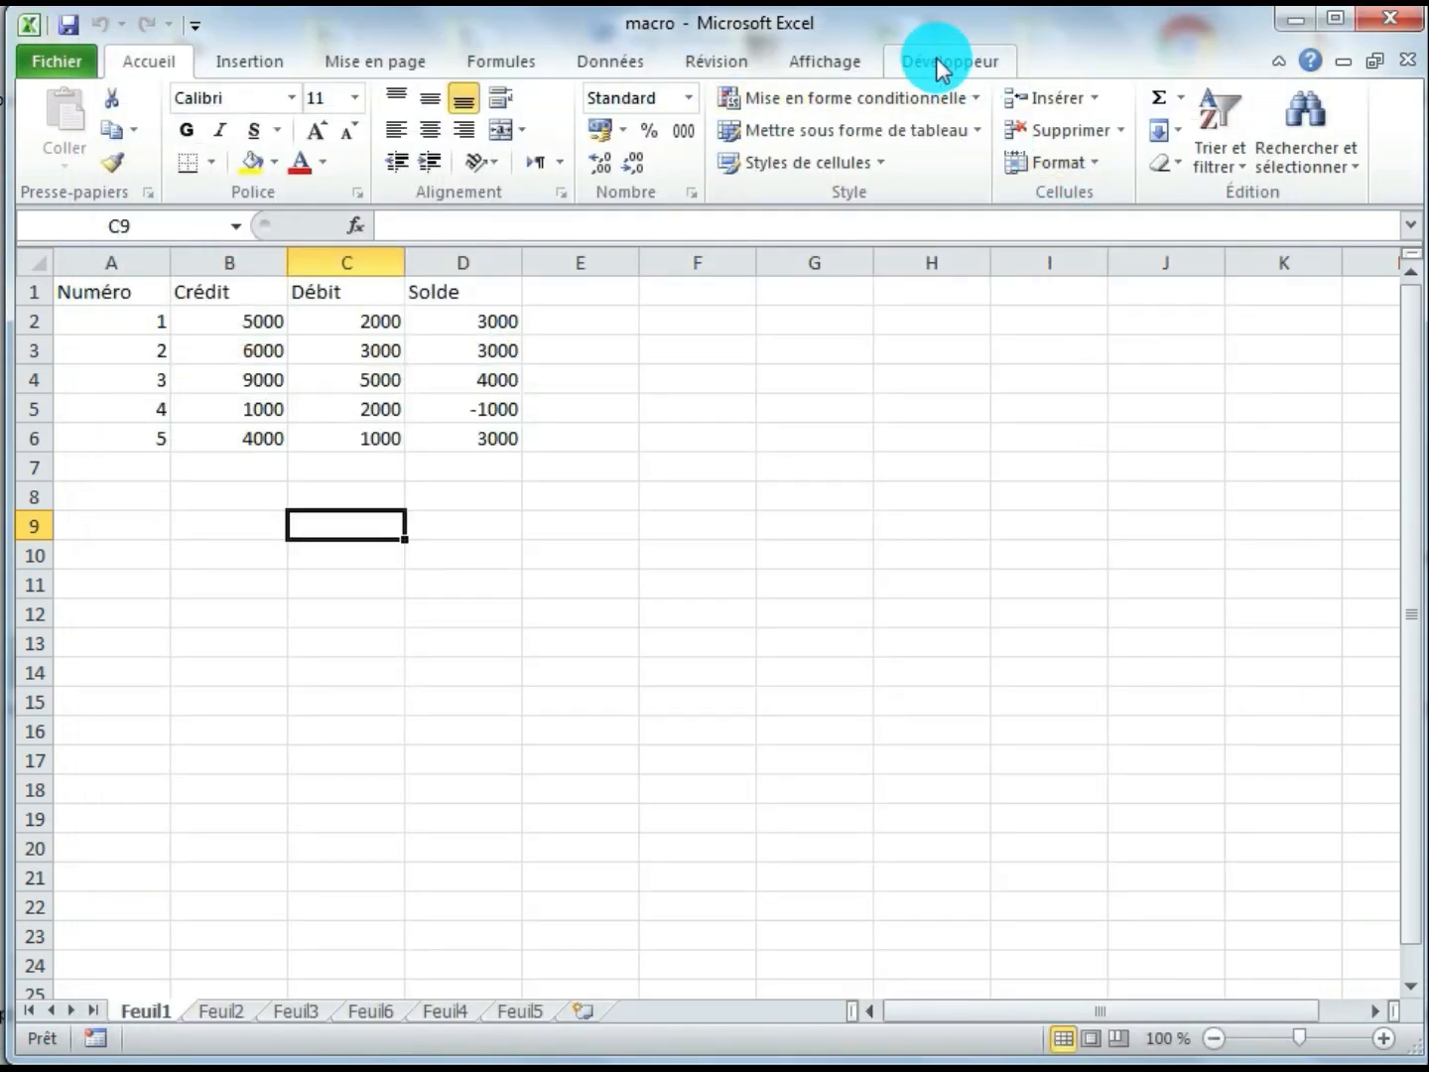
Start recording a macro named "tableau" in this workbook with shortcut Ctrl+t and the description "Permet de faire la mise en forme des tableaux"
left_click(941, 66)
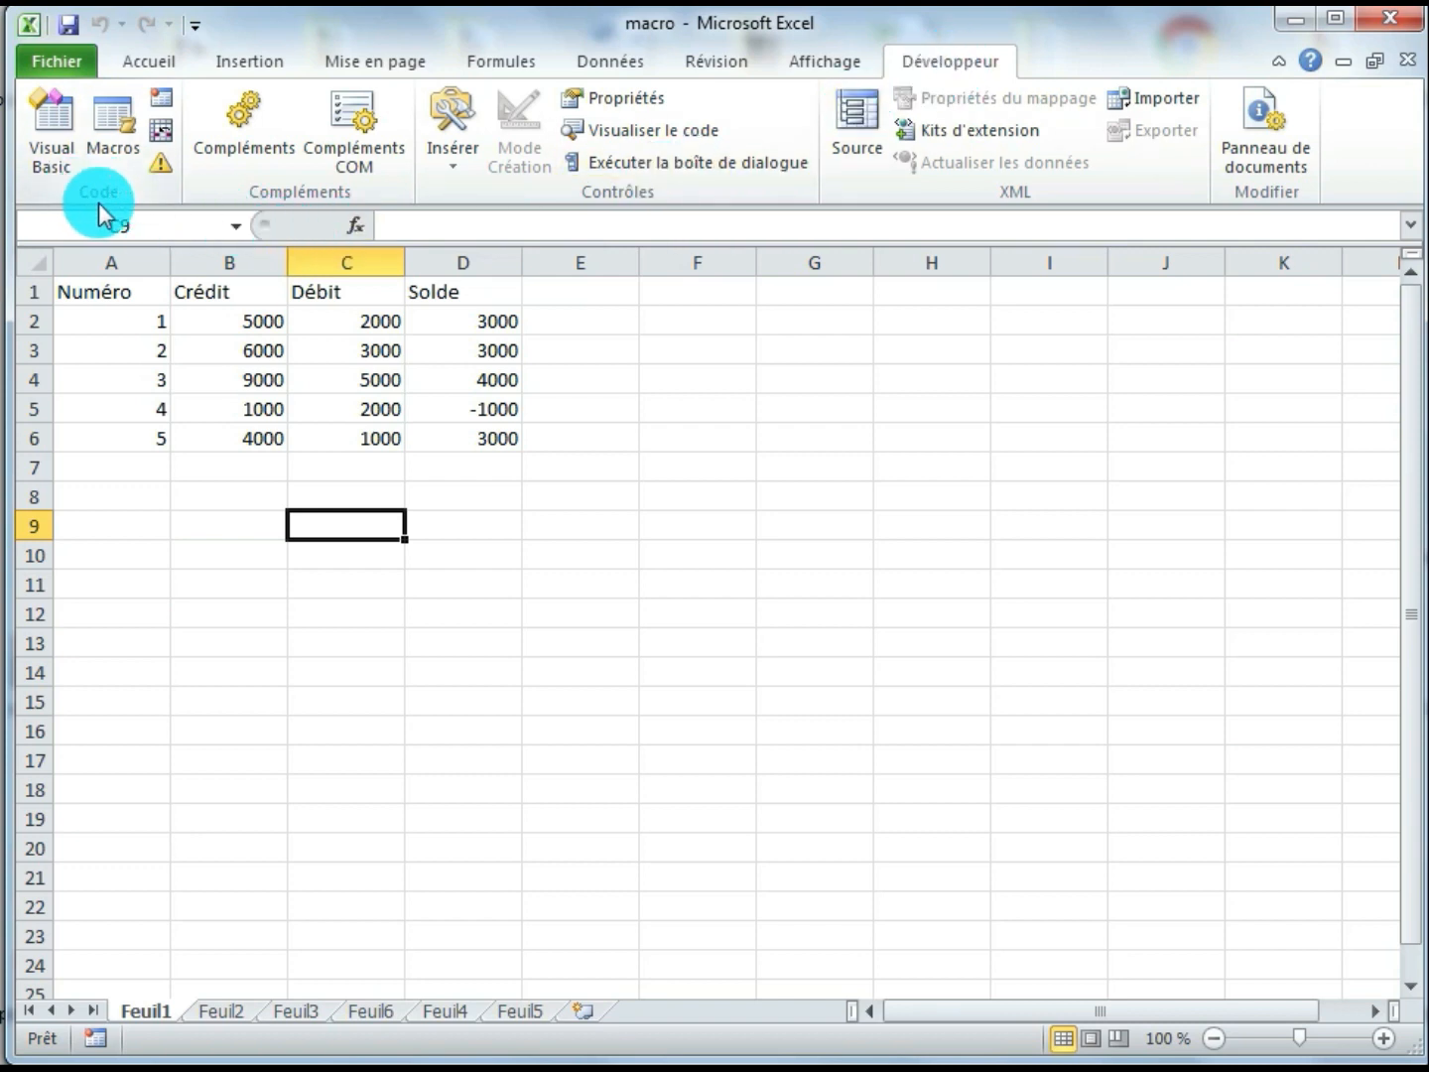
left_click(161, 103)
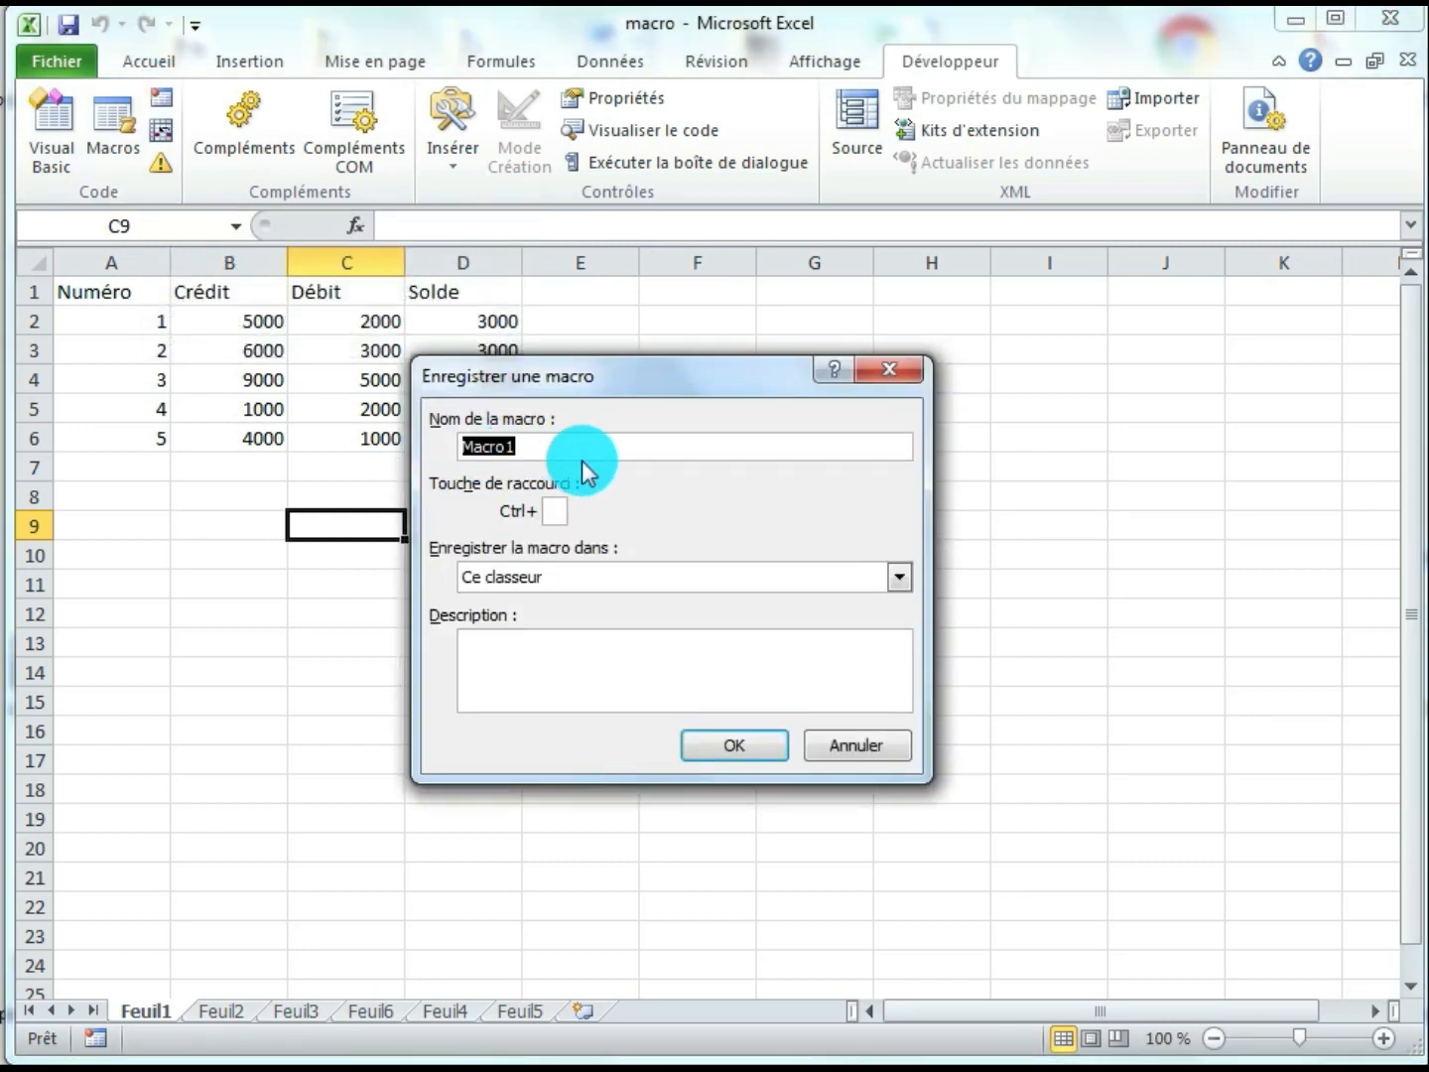
type("tableau")
left_click(557, 510)
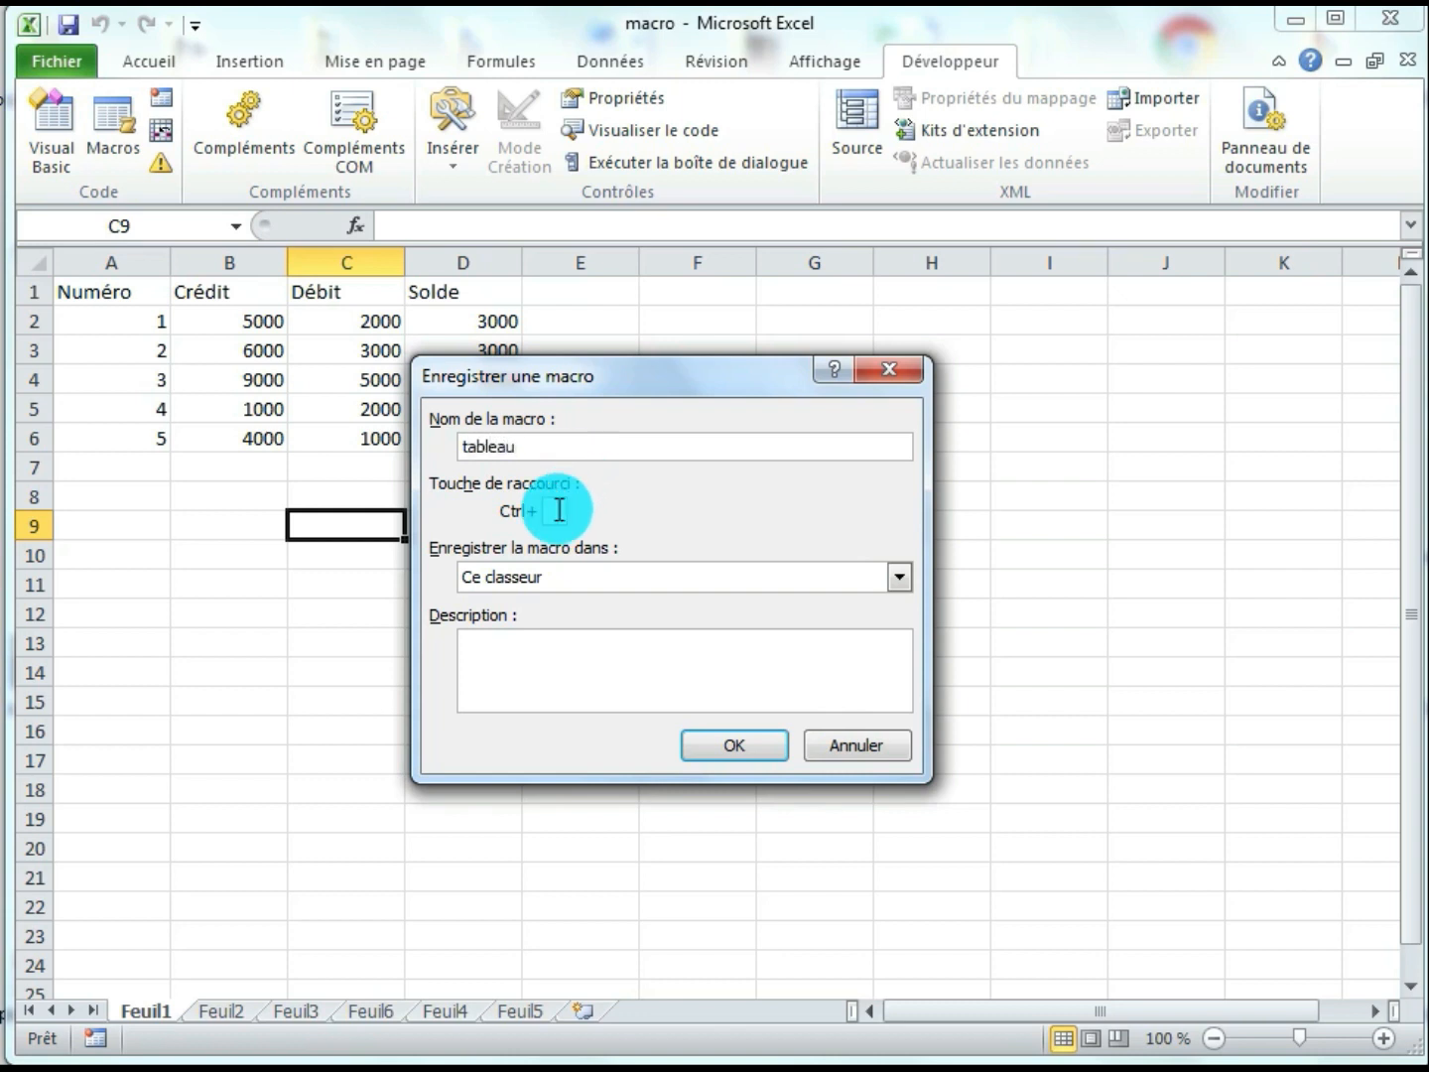
left_click(559, 510)
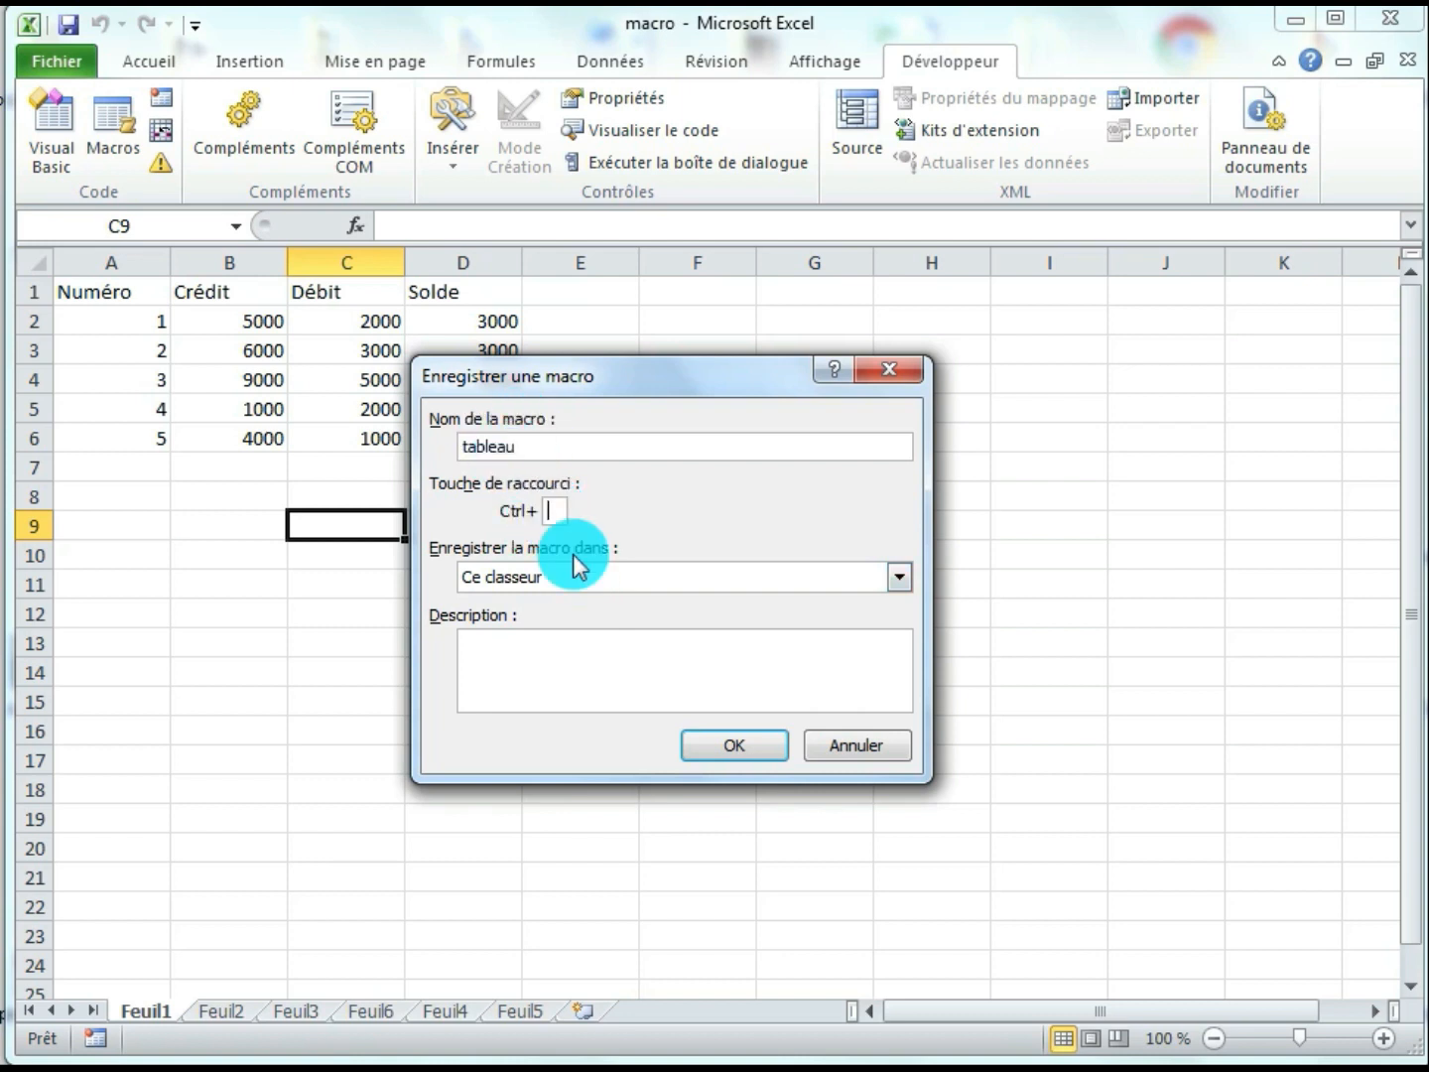
type("t")
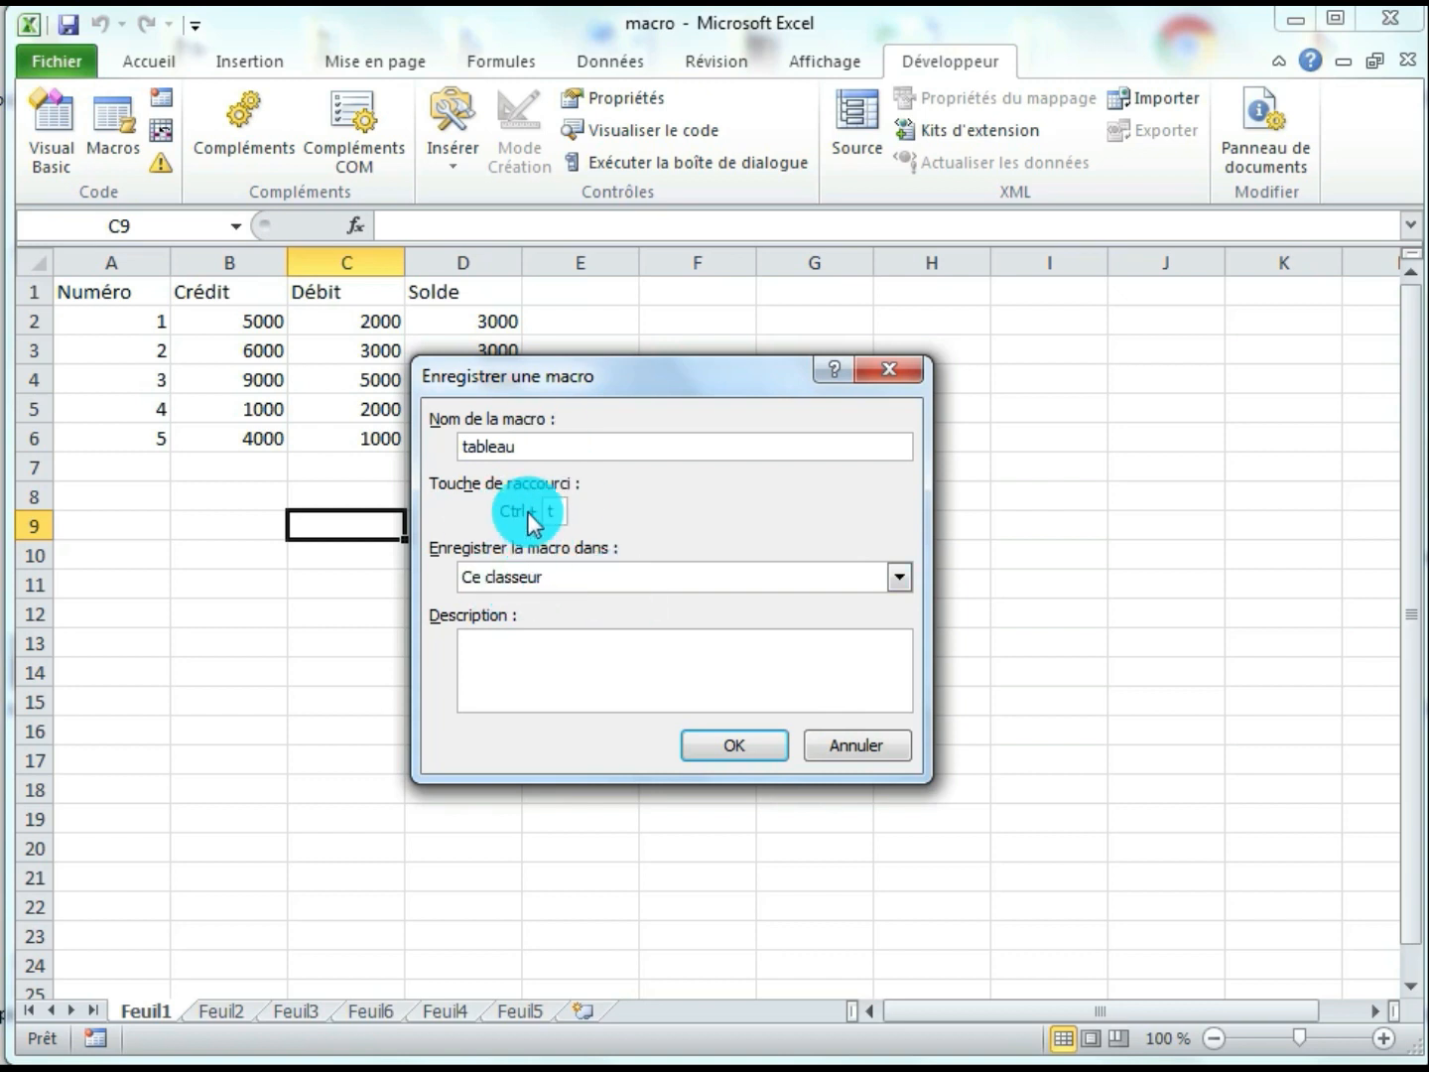
left_click(558, 513)
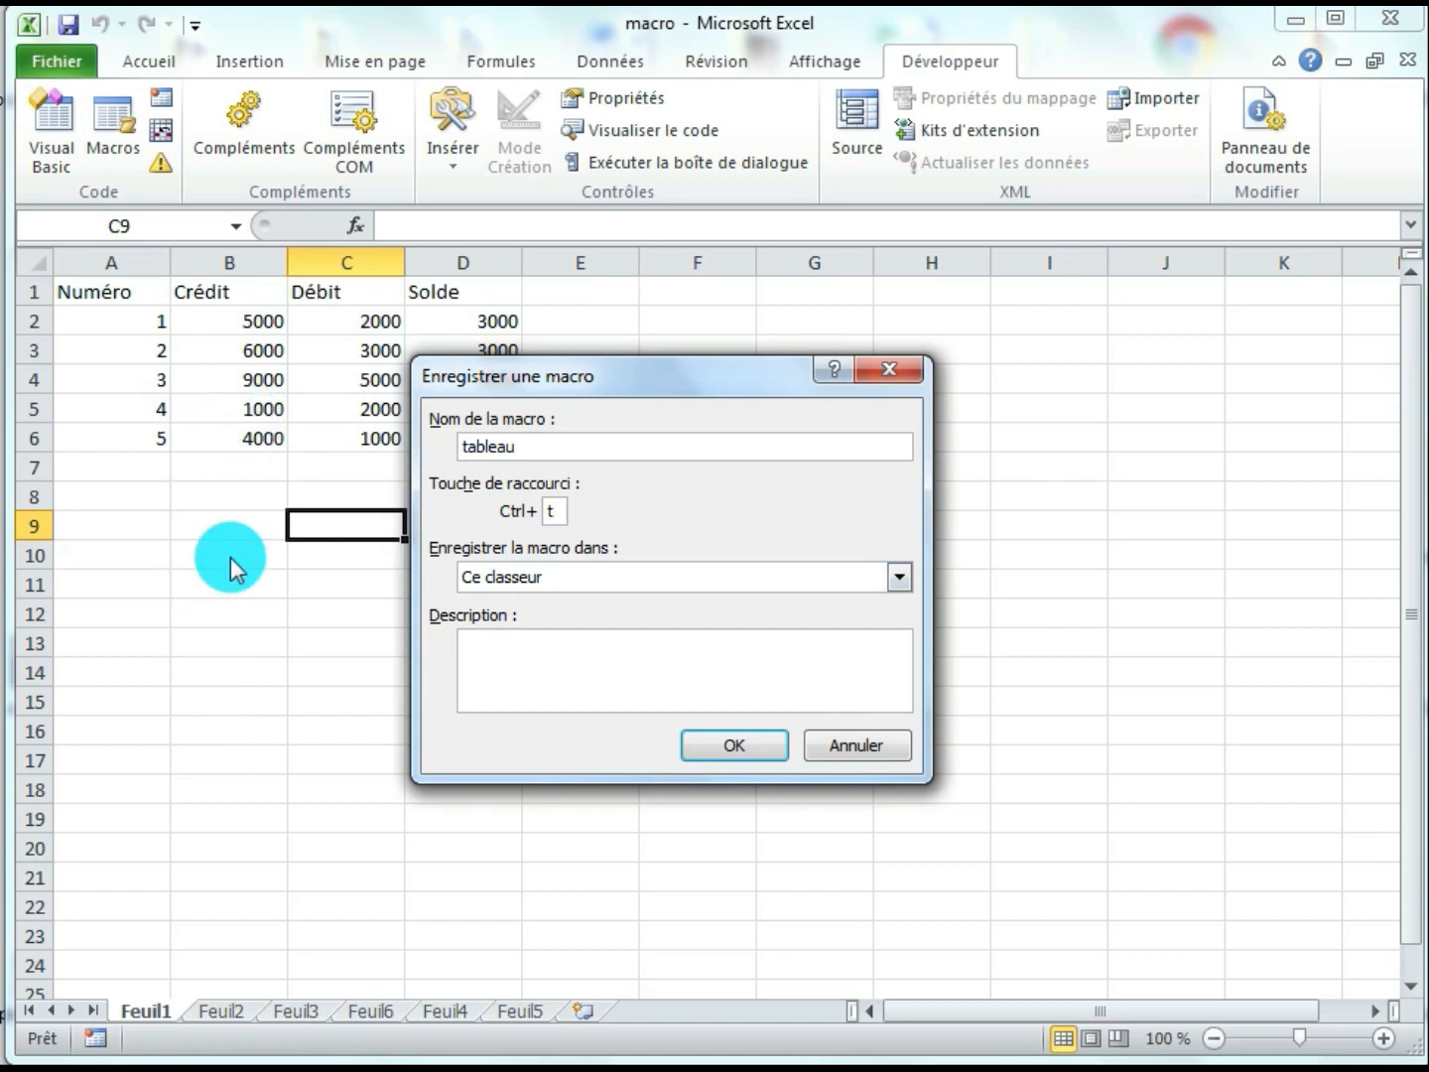
left_click(495, 654)
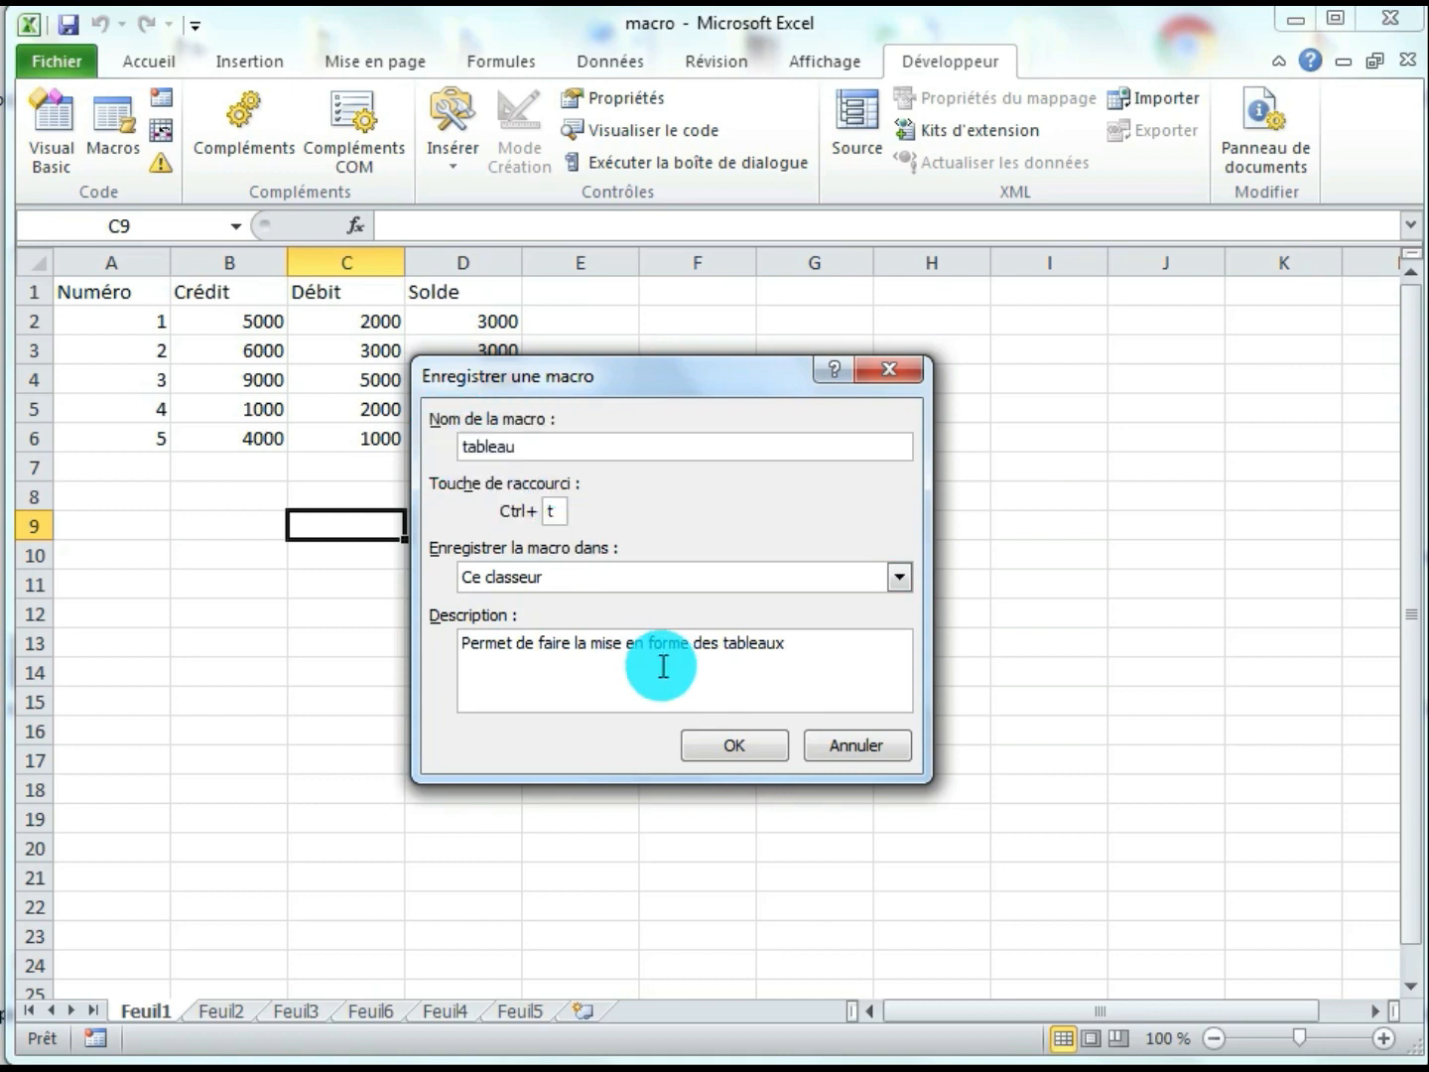
left_click(772, 755)
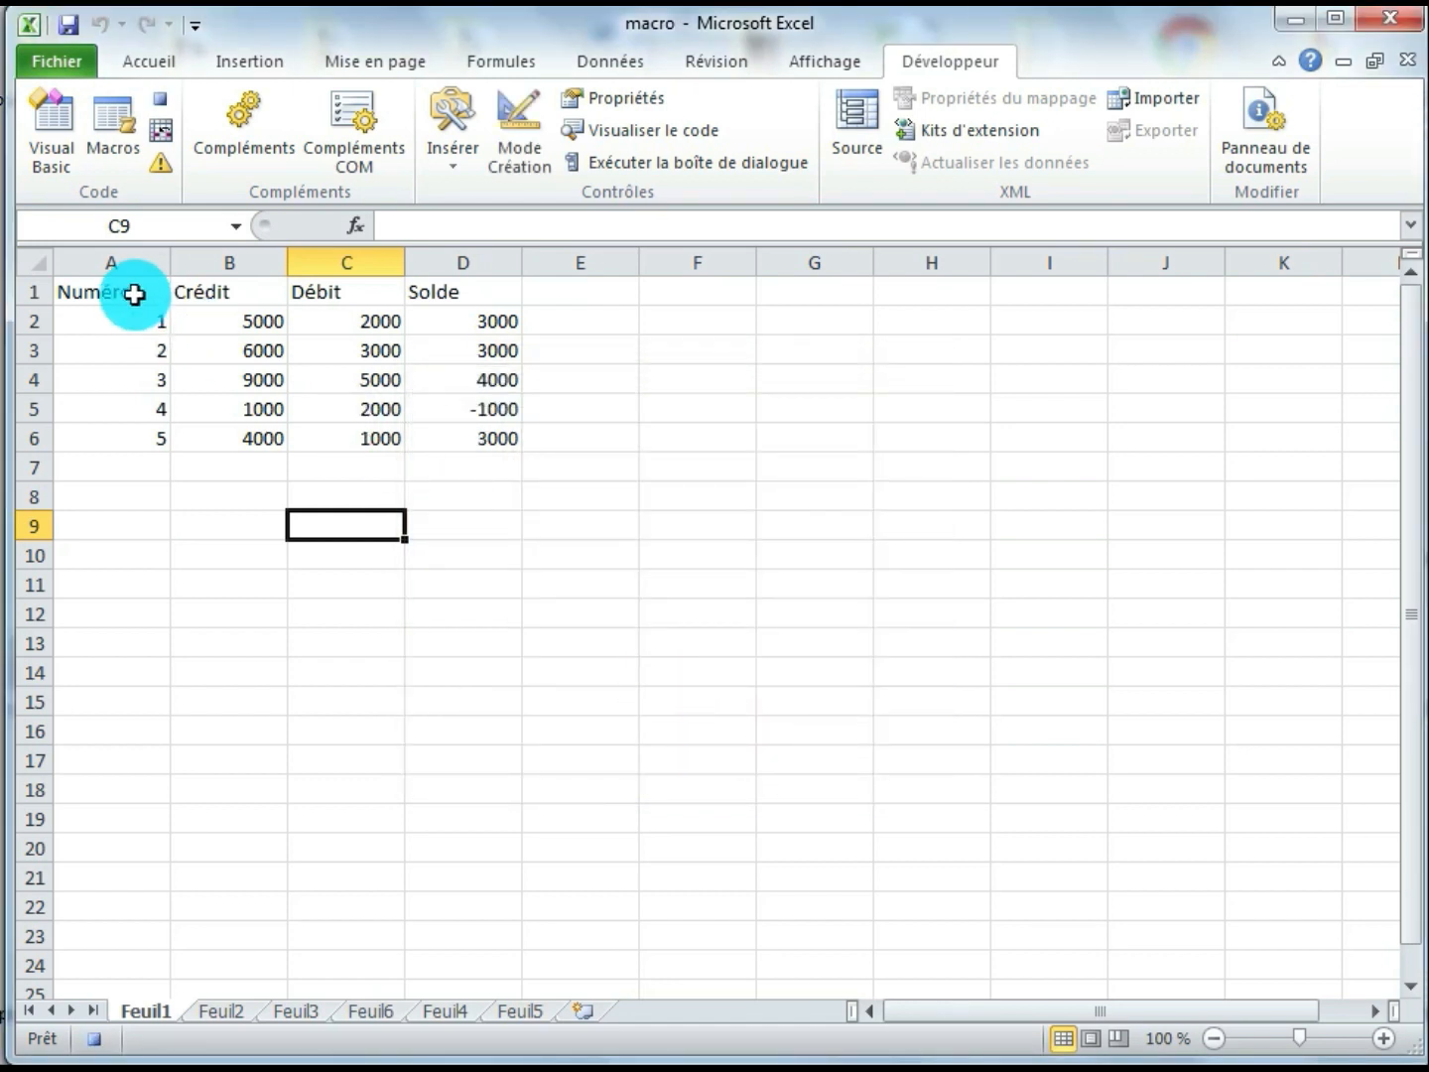
Apply all borders and font size 16 to the table in A1:D6 on Feuil1
left_click_drag(134, 293, 472, 438)
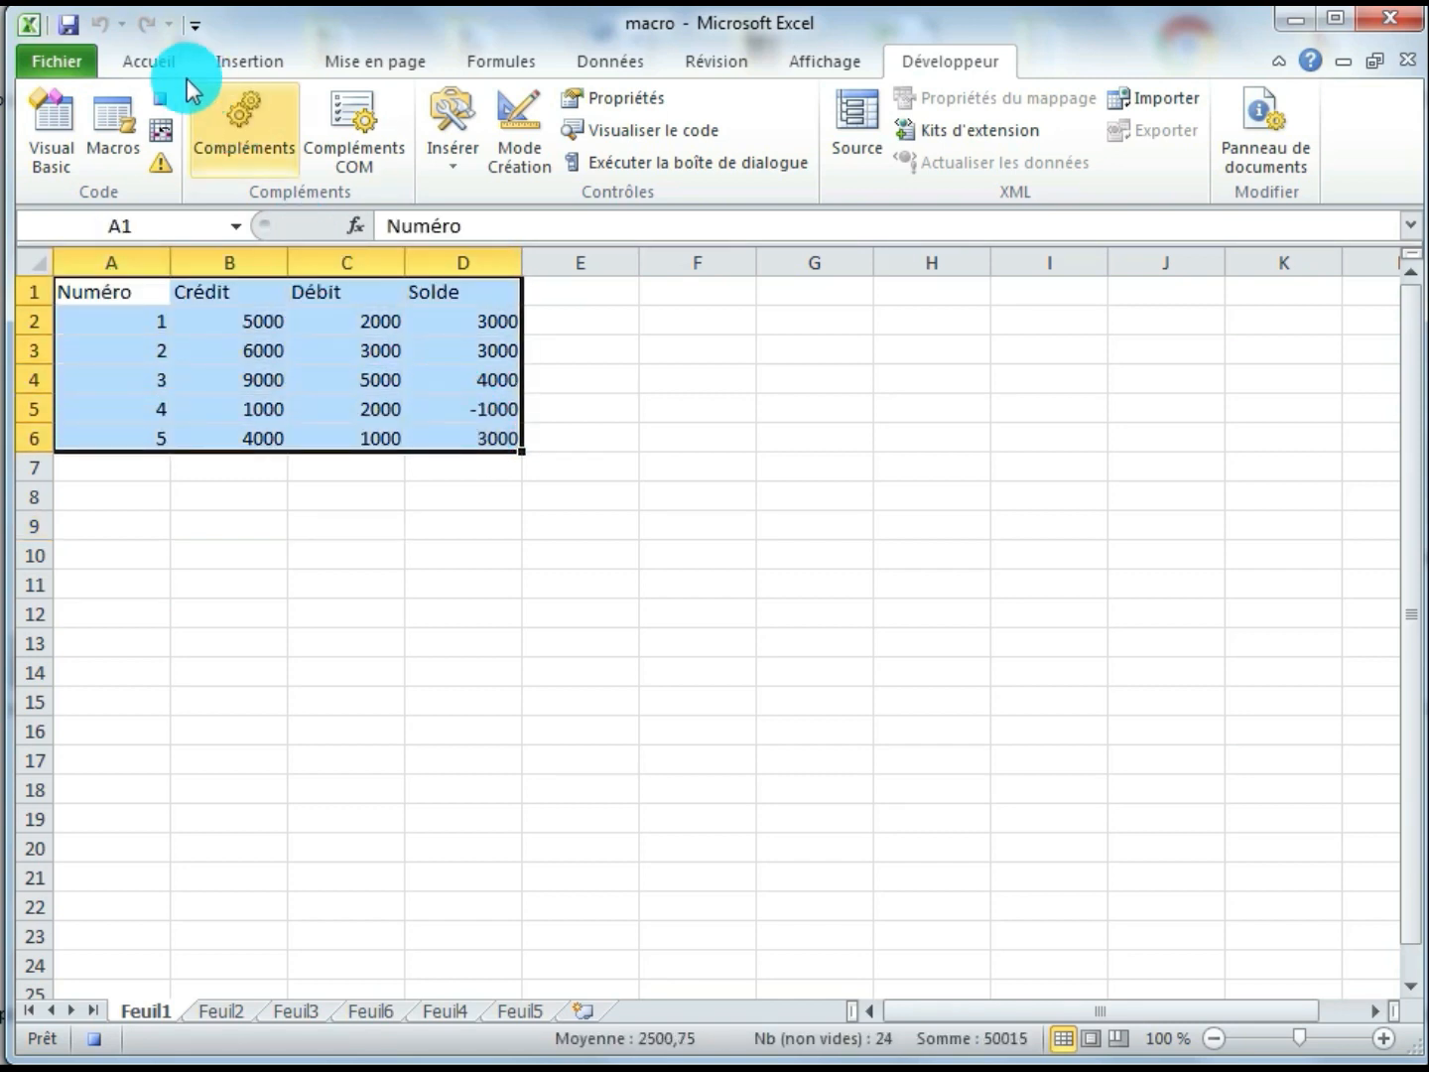
left_click(151, 67)
left_click(211, 162)
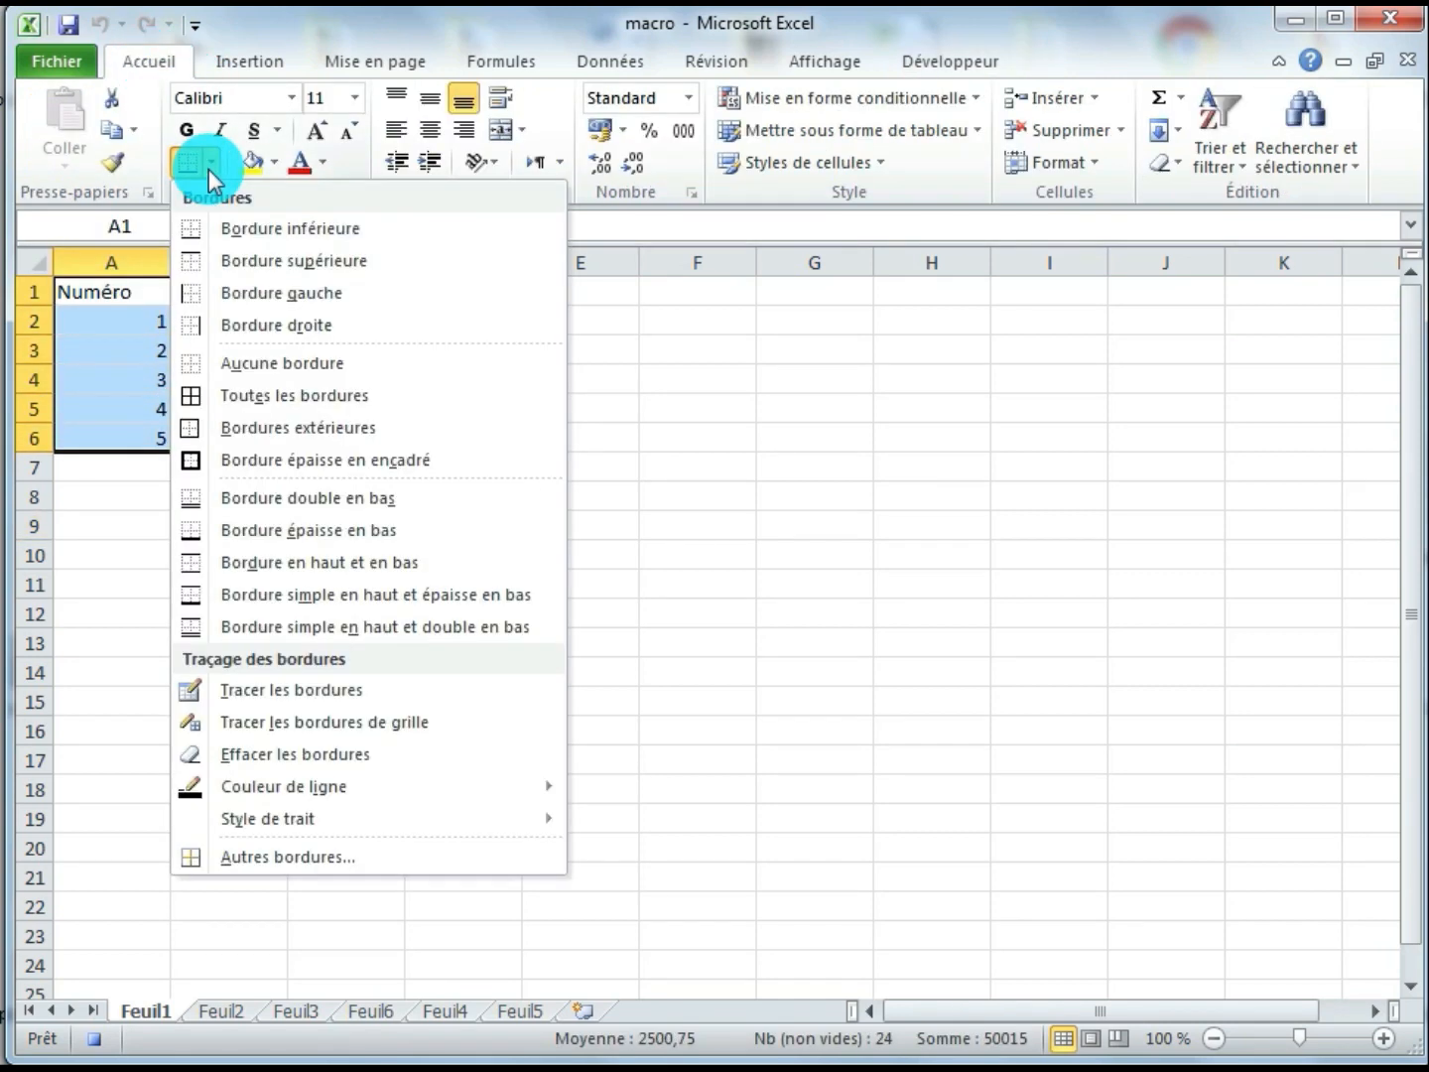
left_click(298, 395)
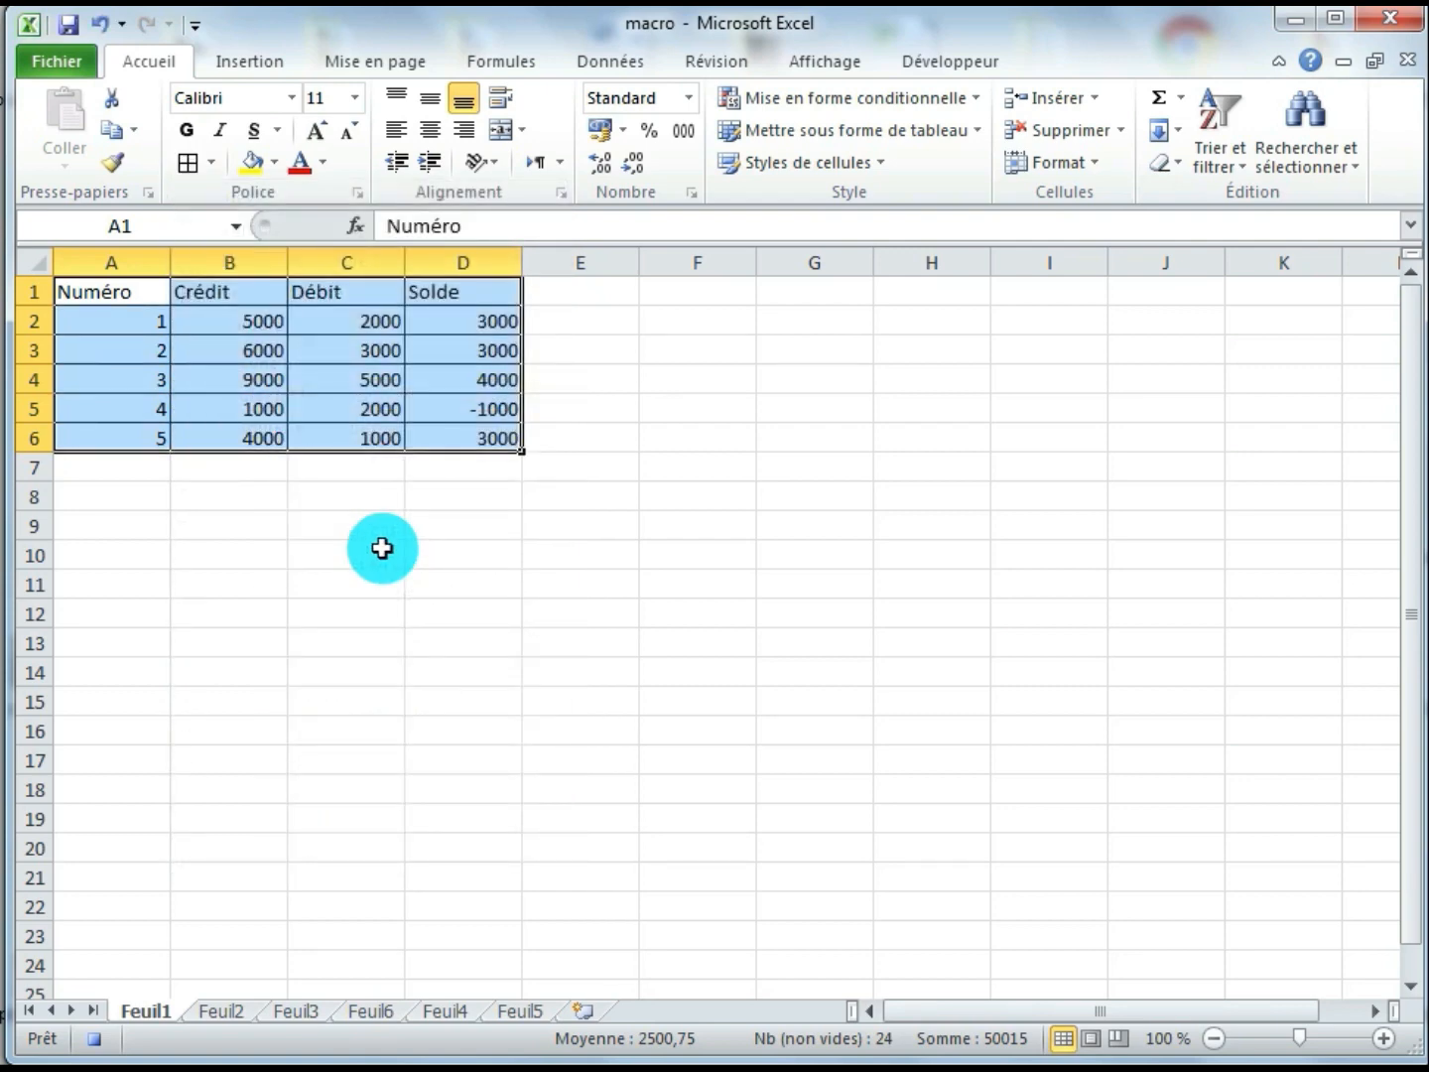
left_click(353, 97)
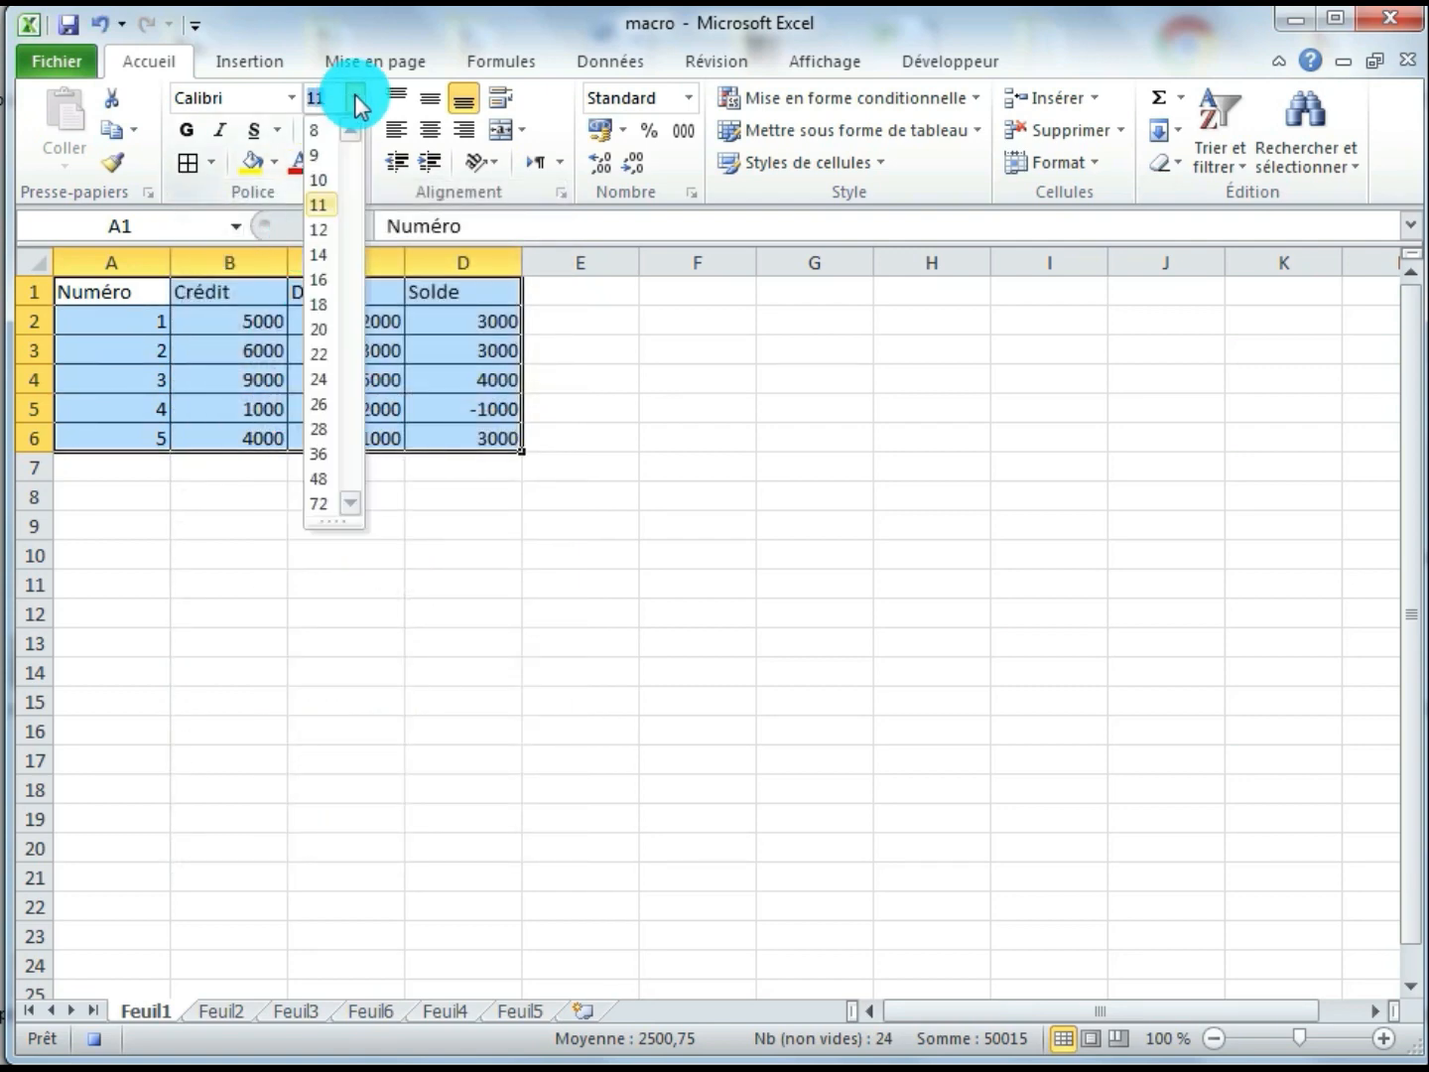
left_click(321, 280)
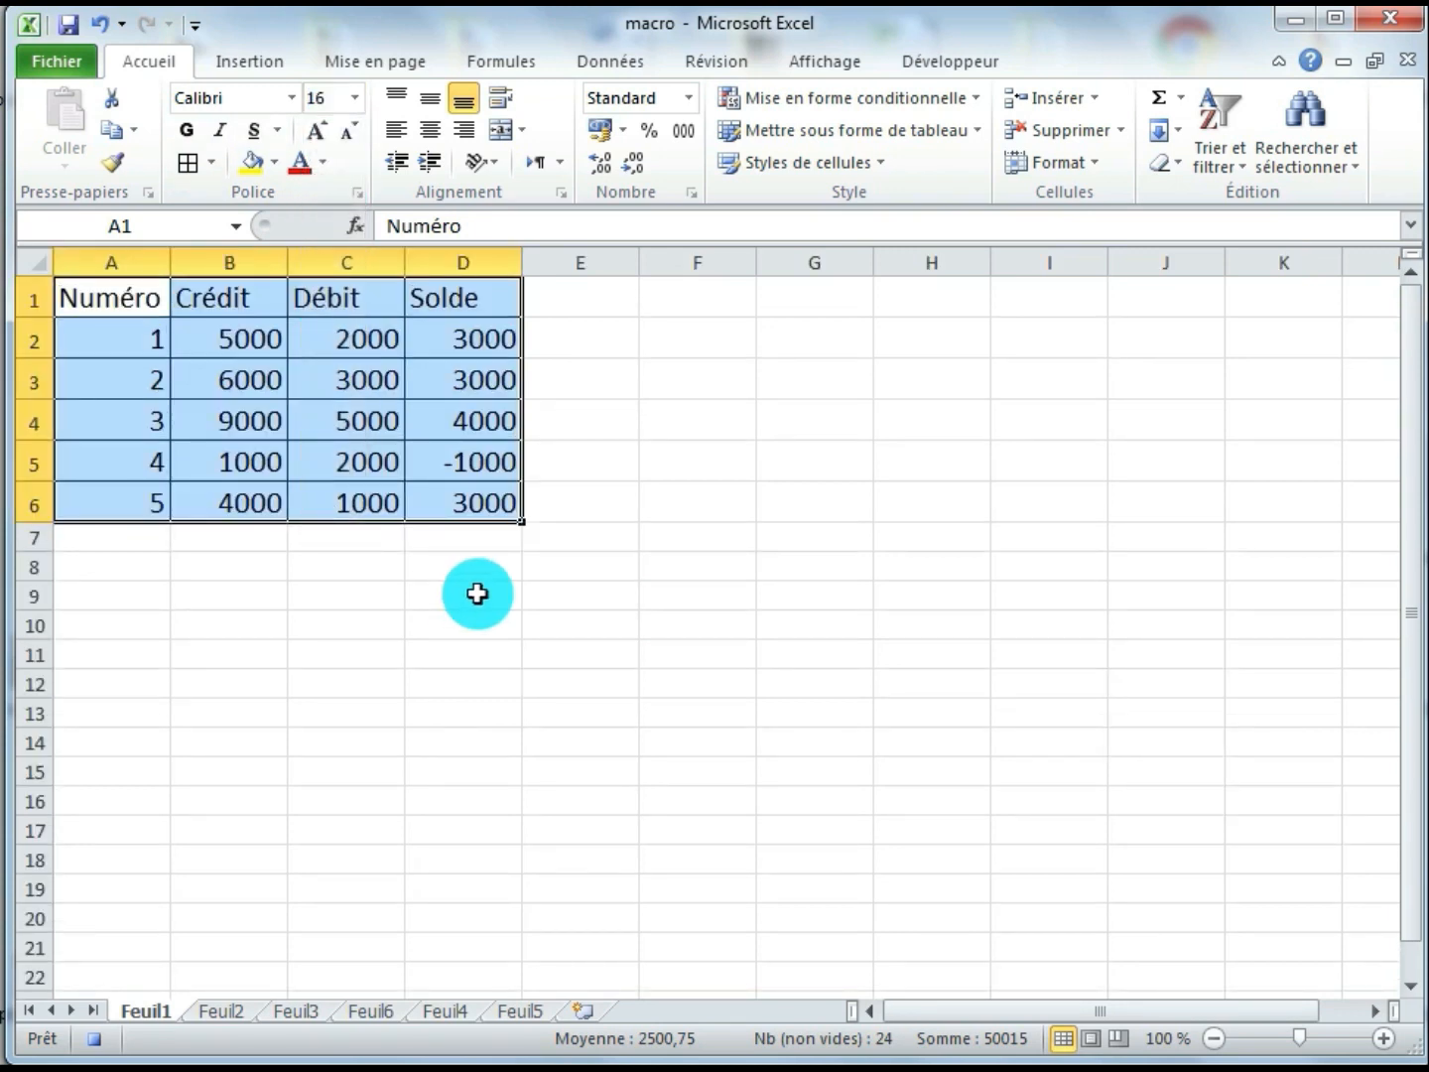
left_click(309, 411)
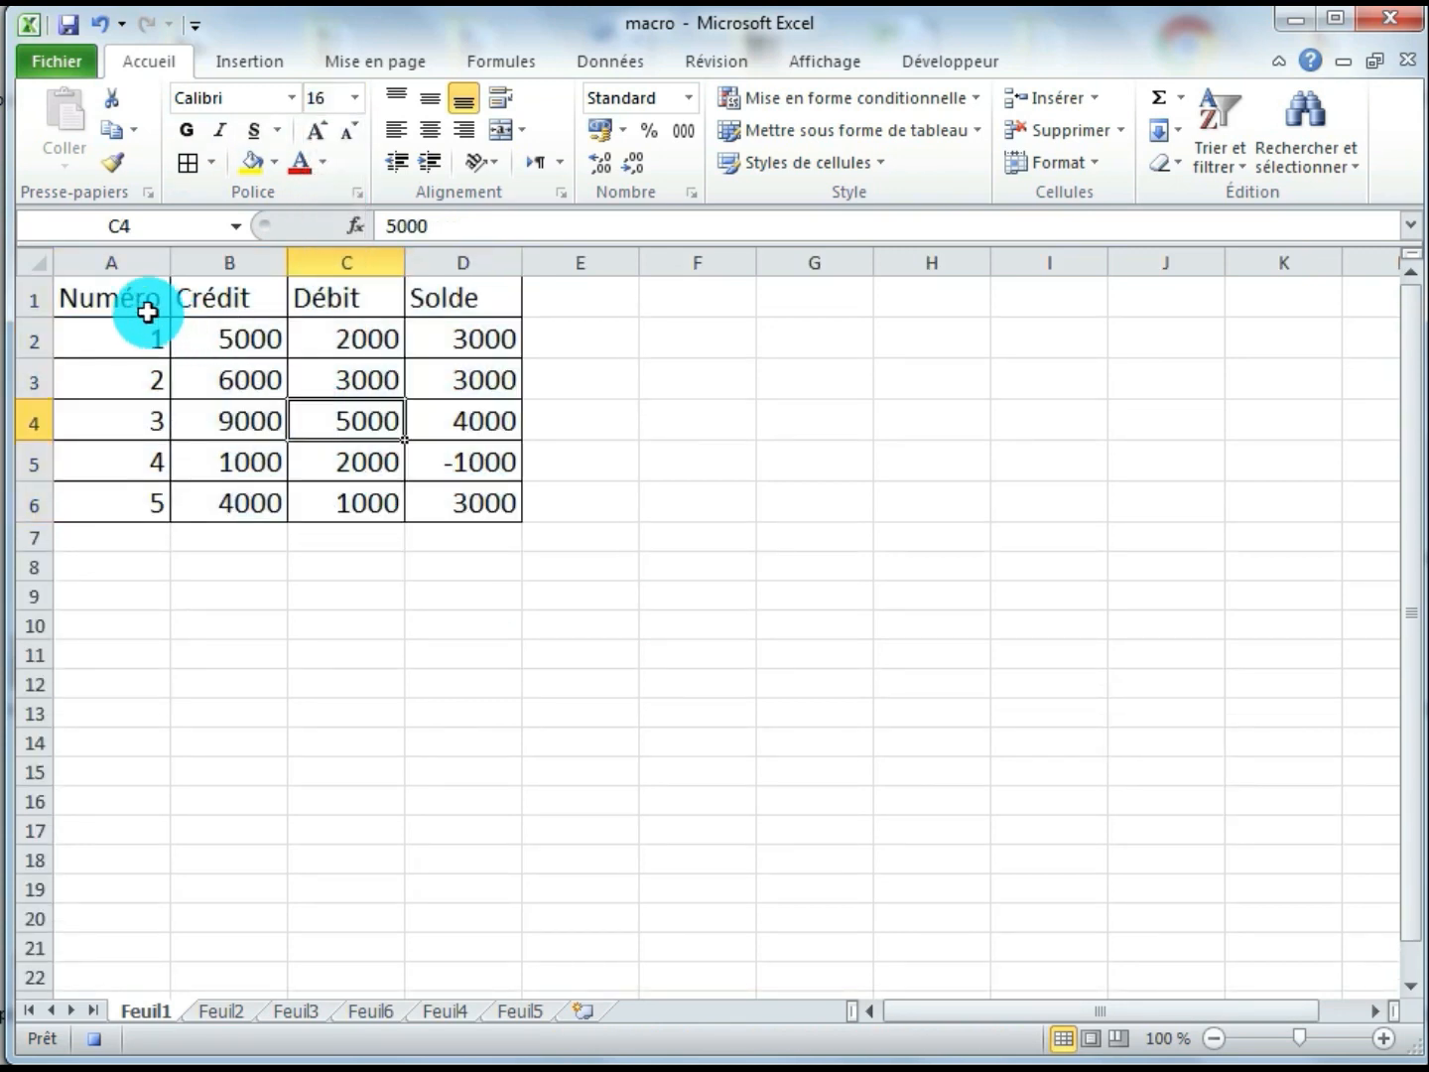
Make the header row A1:D1 bold with a yellow font colour
left_click_drag(102, 296, 425, 297)
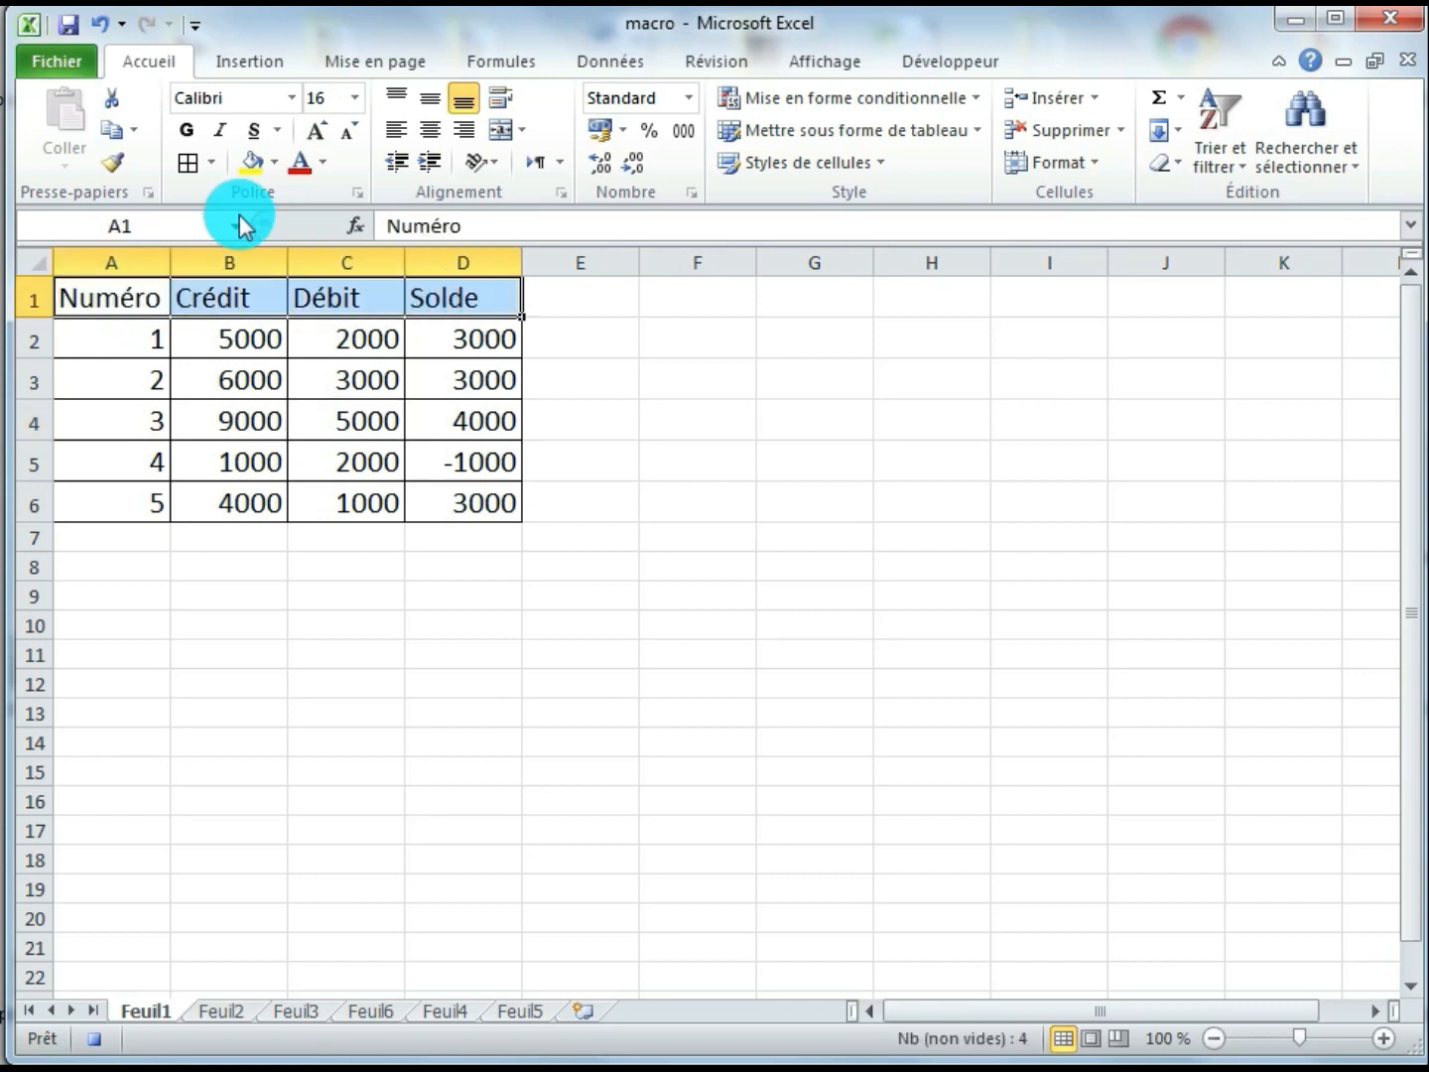
left_click(186, 133)
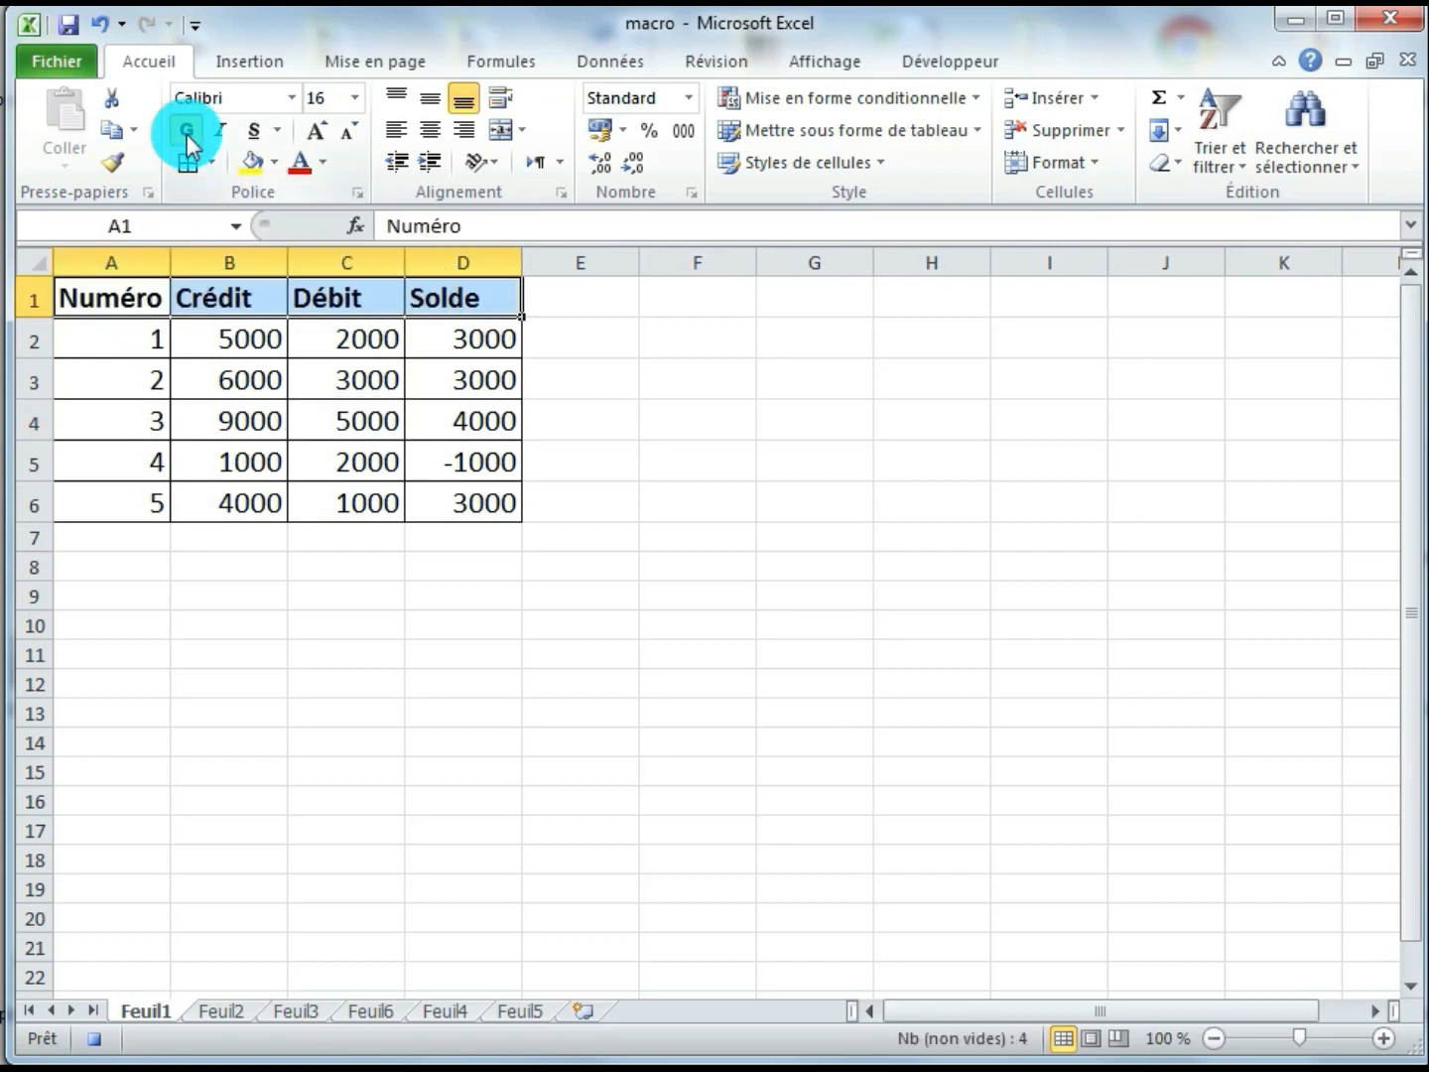
left_click(323, 163)
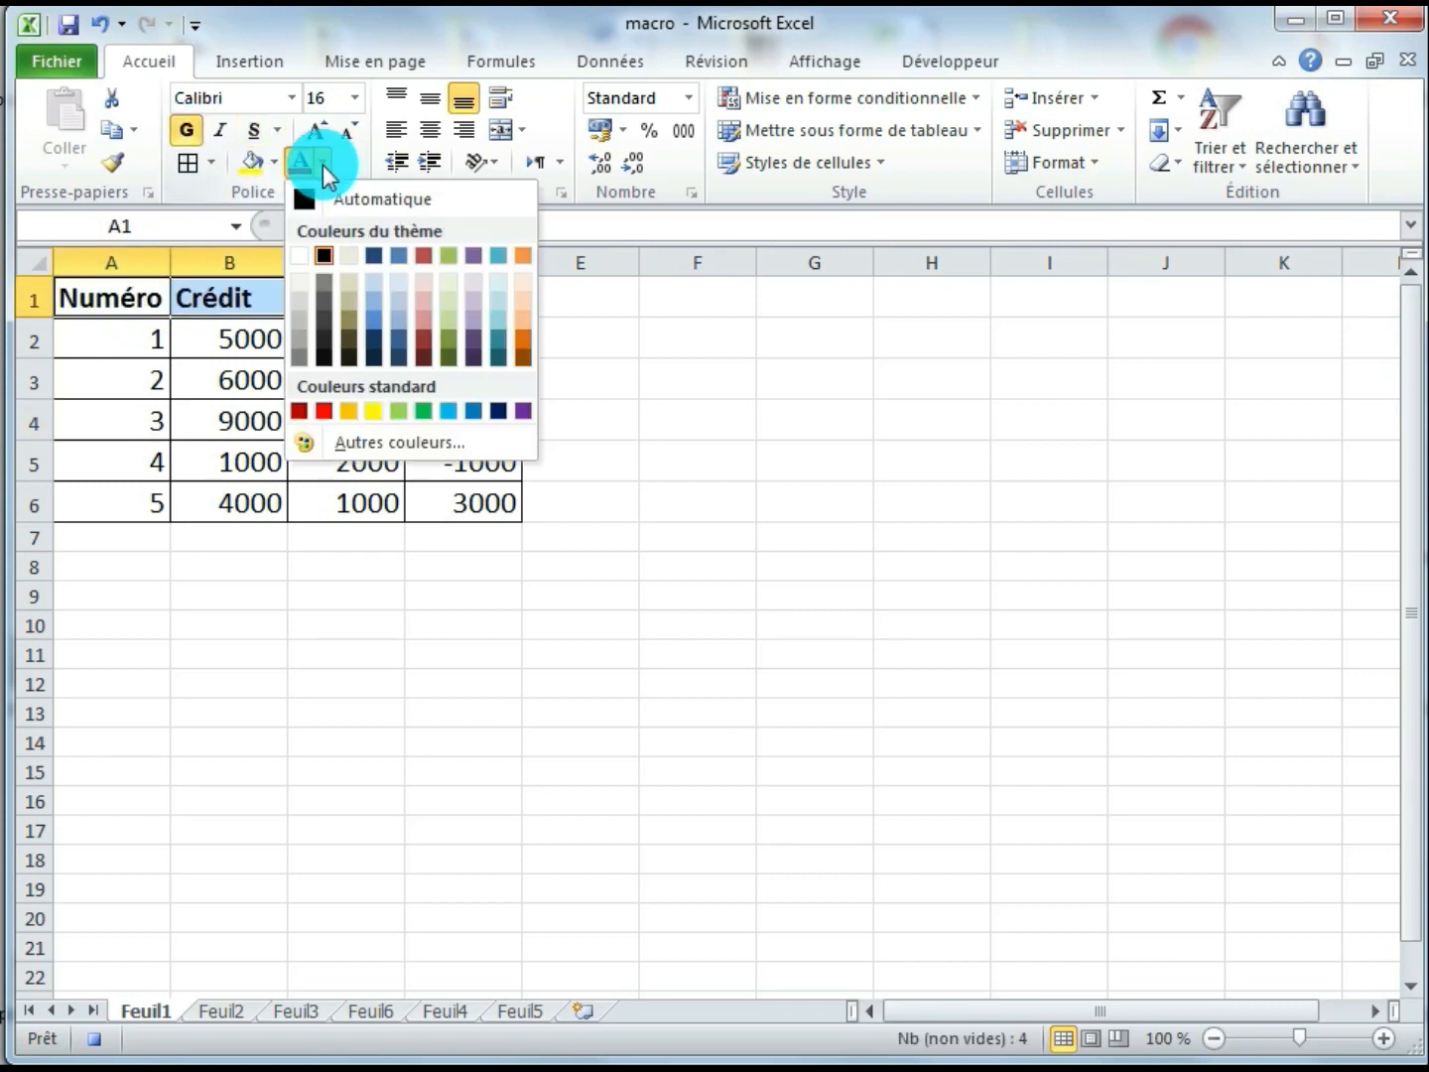
left_click(372, 415)
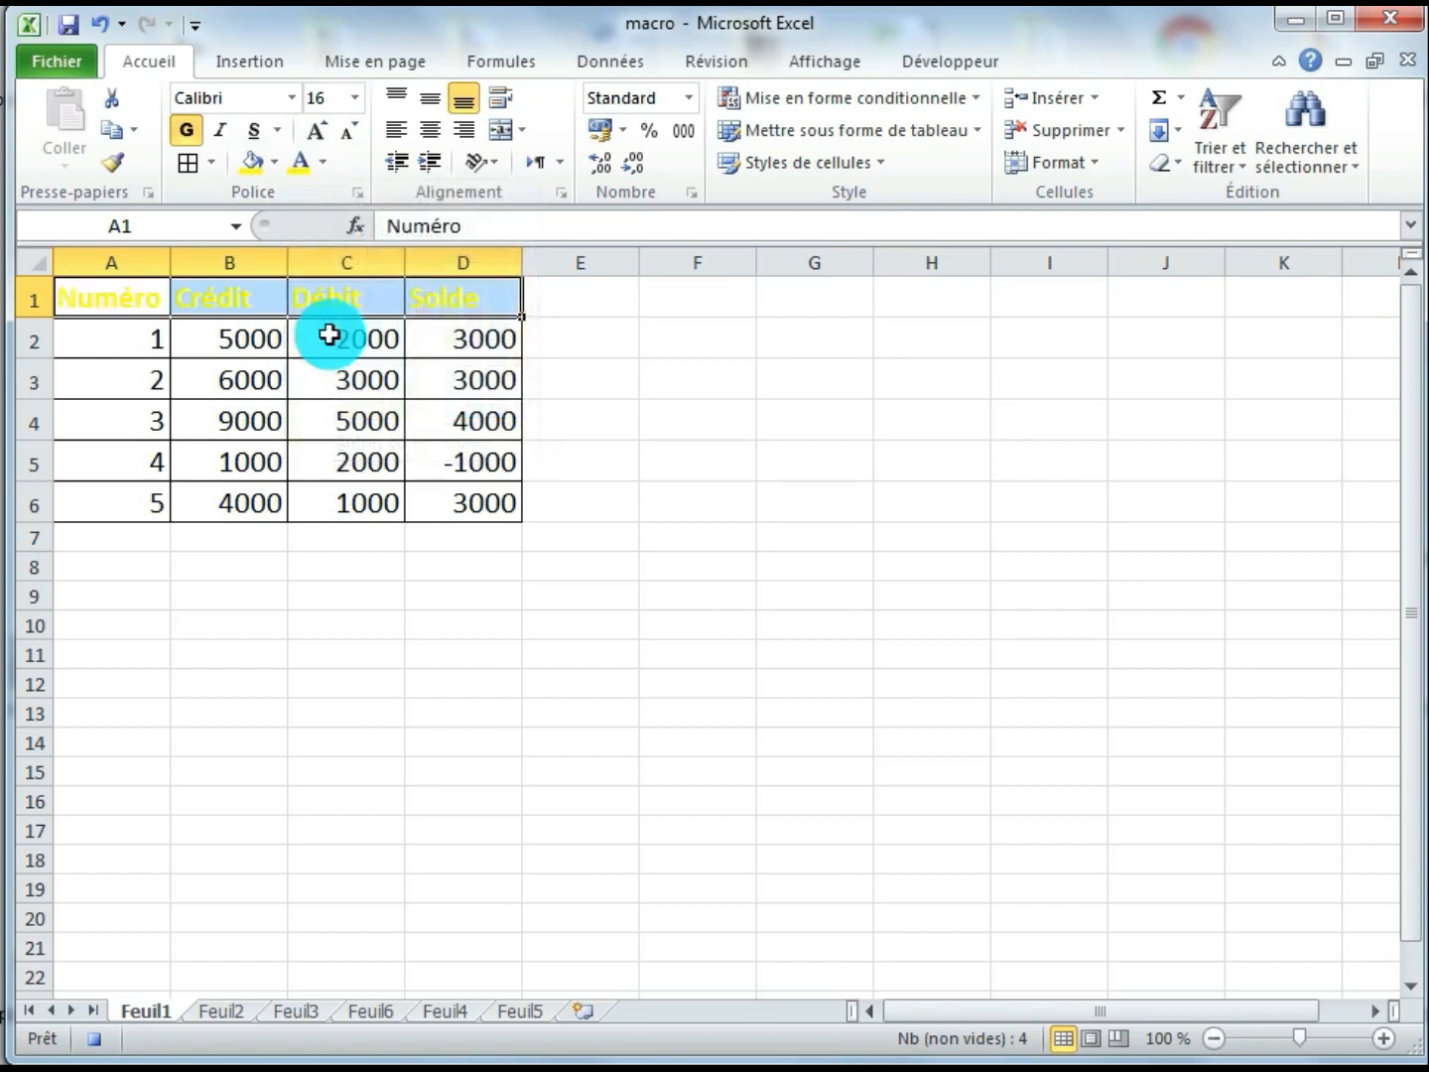
Fill the header cells A1:D1 with standard dark blue and centre their text horizontally
left_click(274, 162)
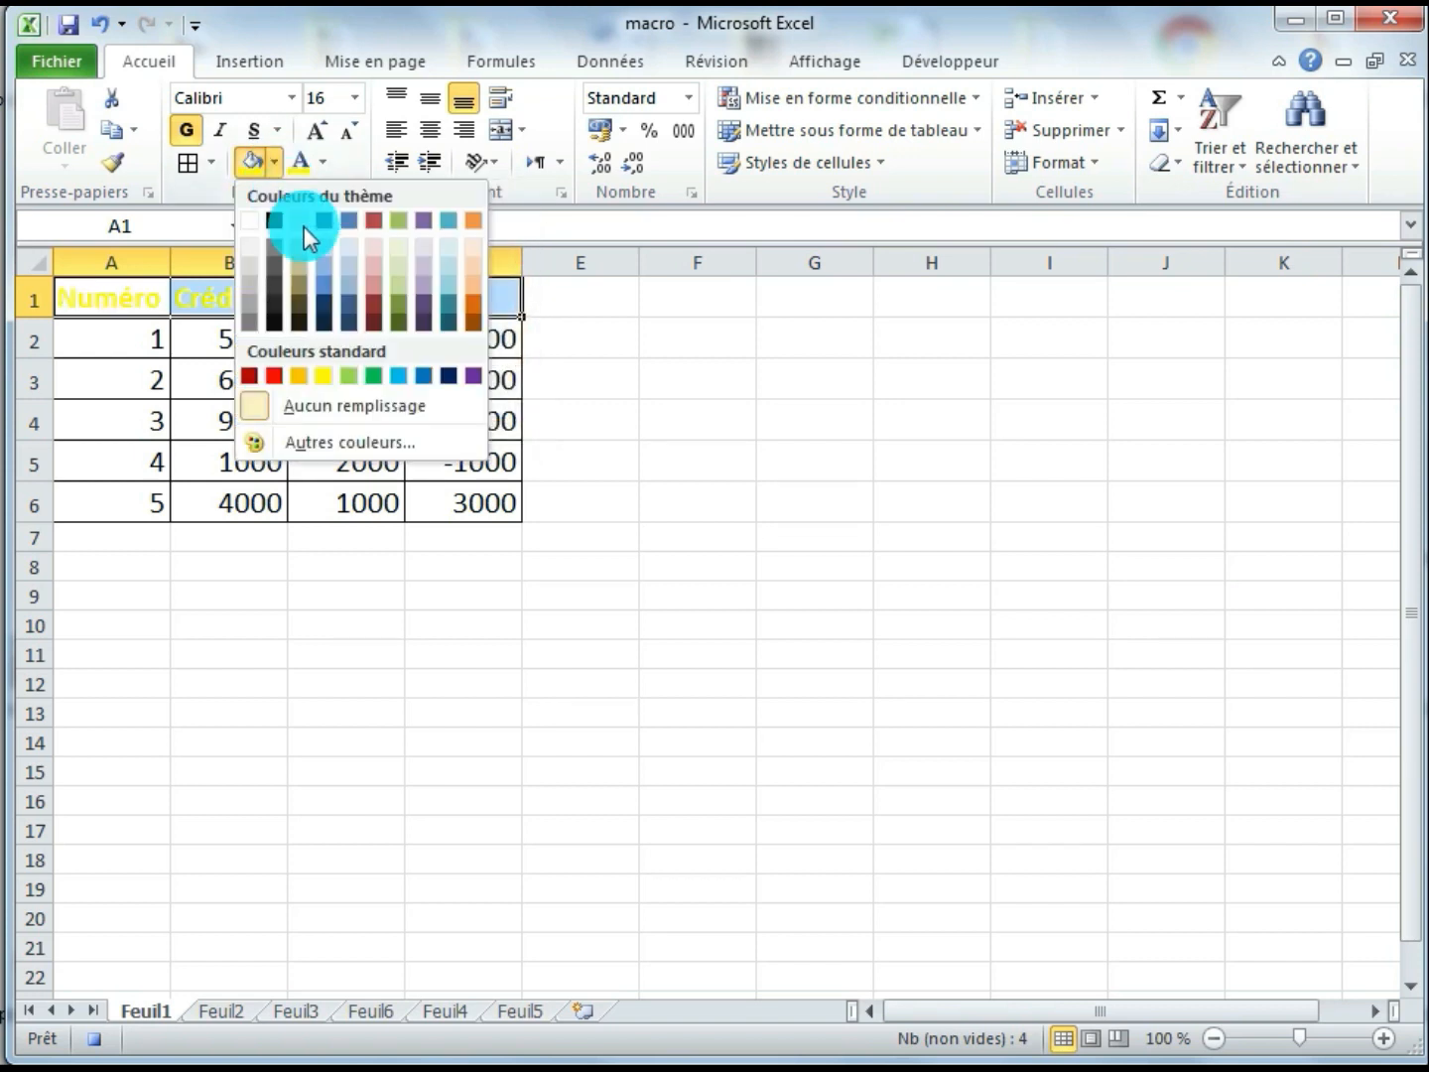
left_click(449, 377)
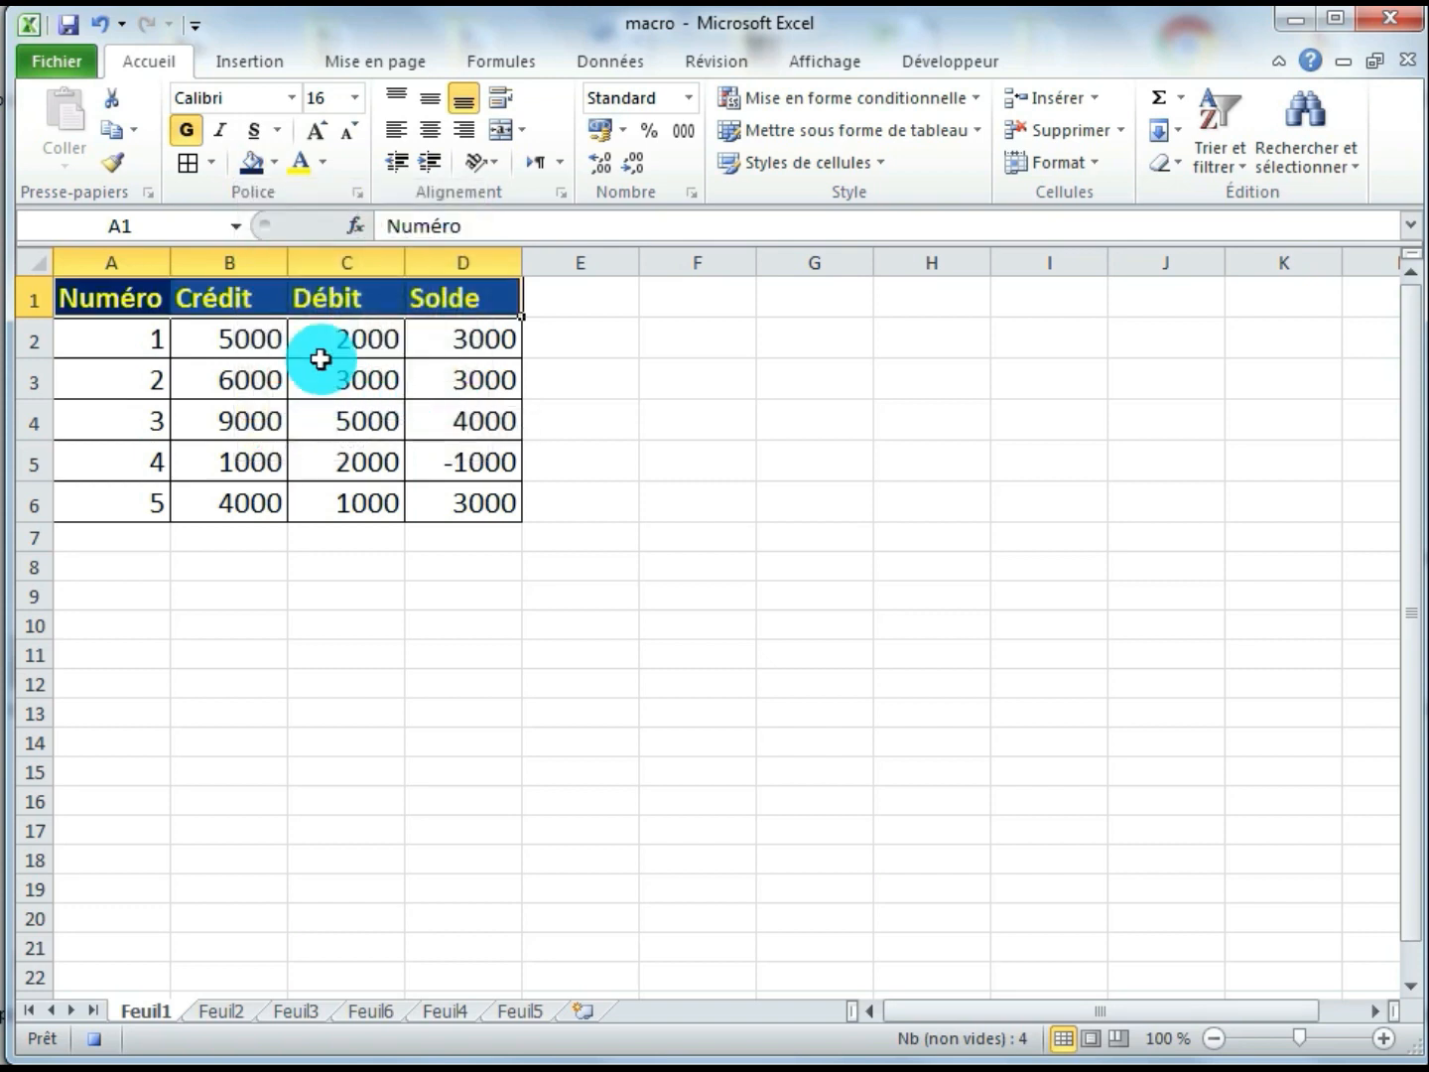
left_click(429, 130)
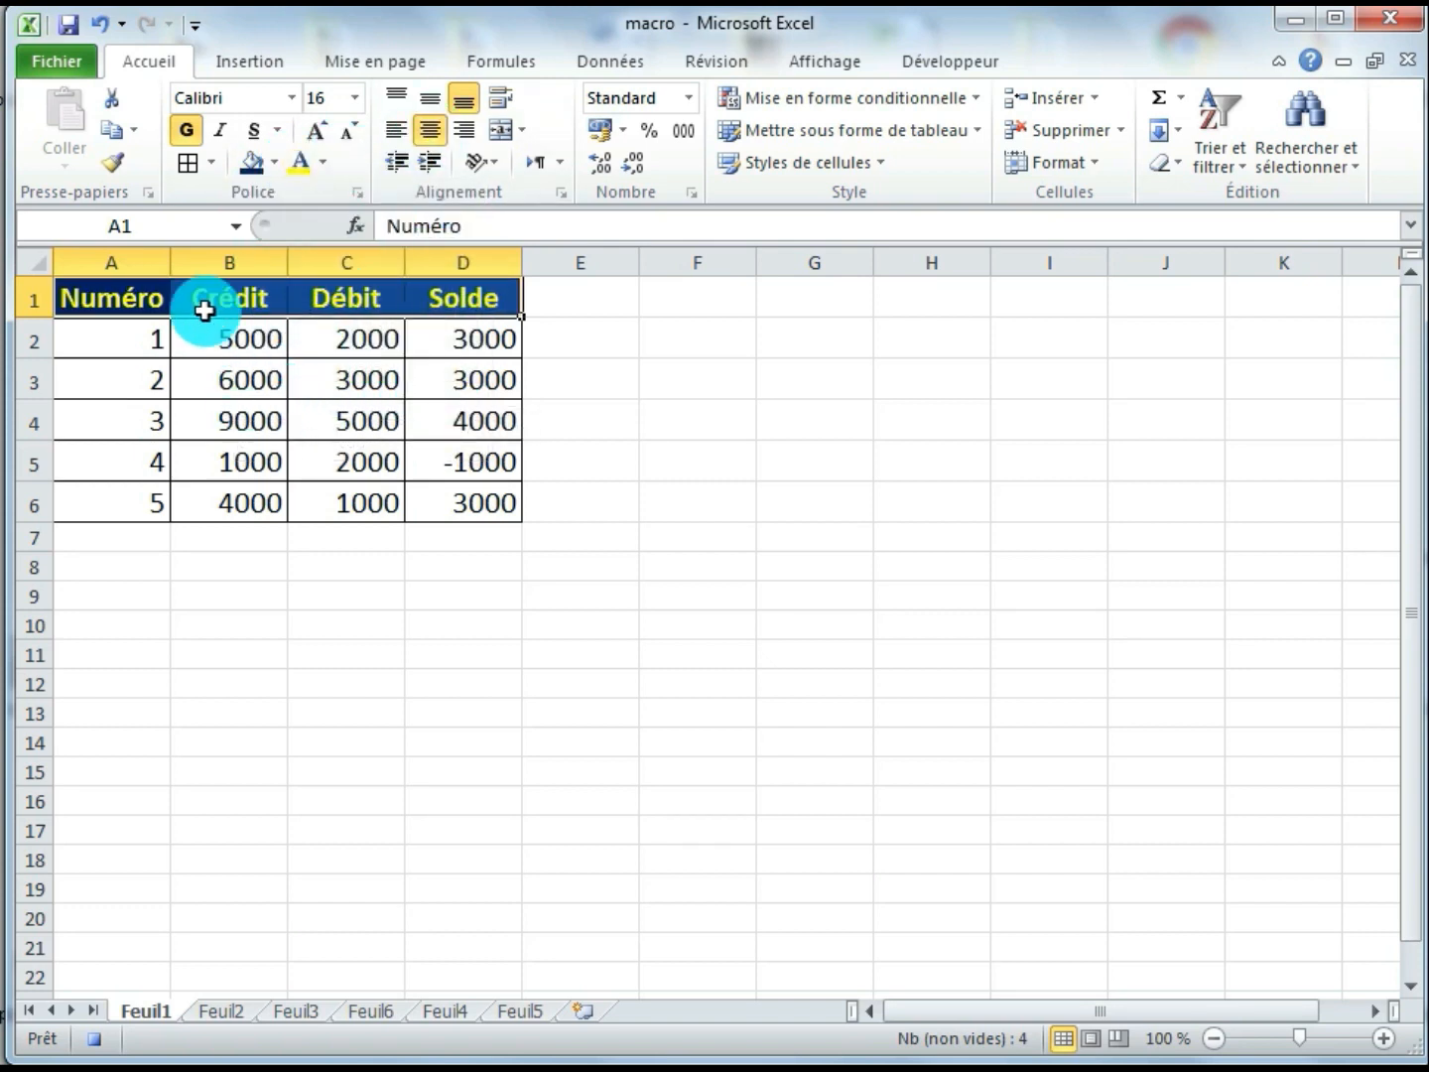
Widen columns A to D so the table's headings and values have more room
left_click_drag(171, 262, 224, 262)
left_click(395, 262)
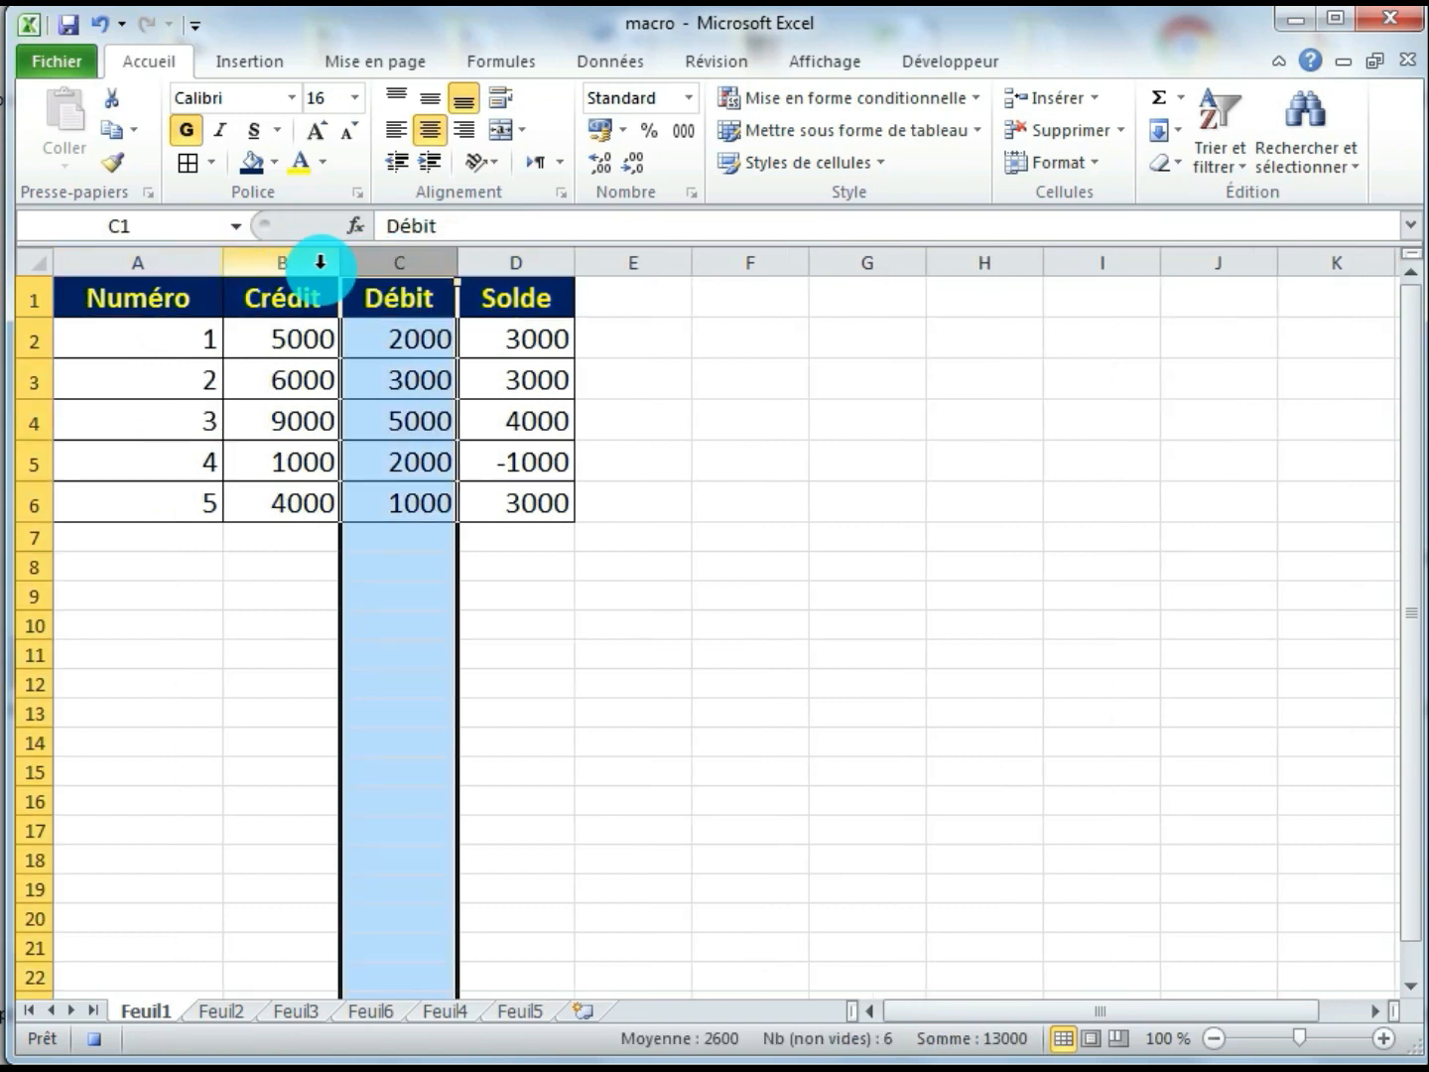
left_click_drag(338, 263, 392, 262)
left_click_drag(506, 268, 565, 268)
left_click_drag(682, 269, 720, 271)
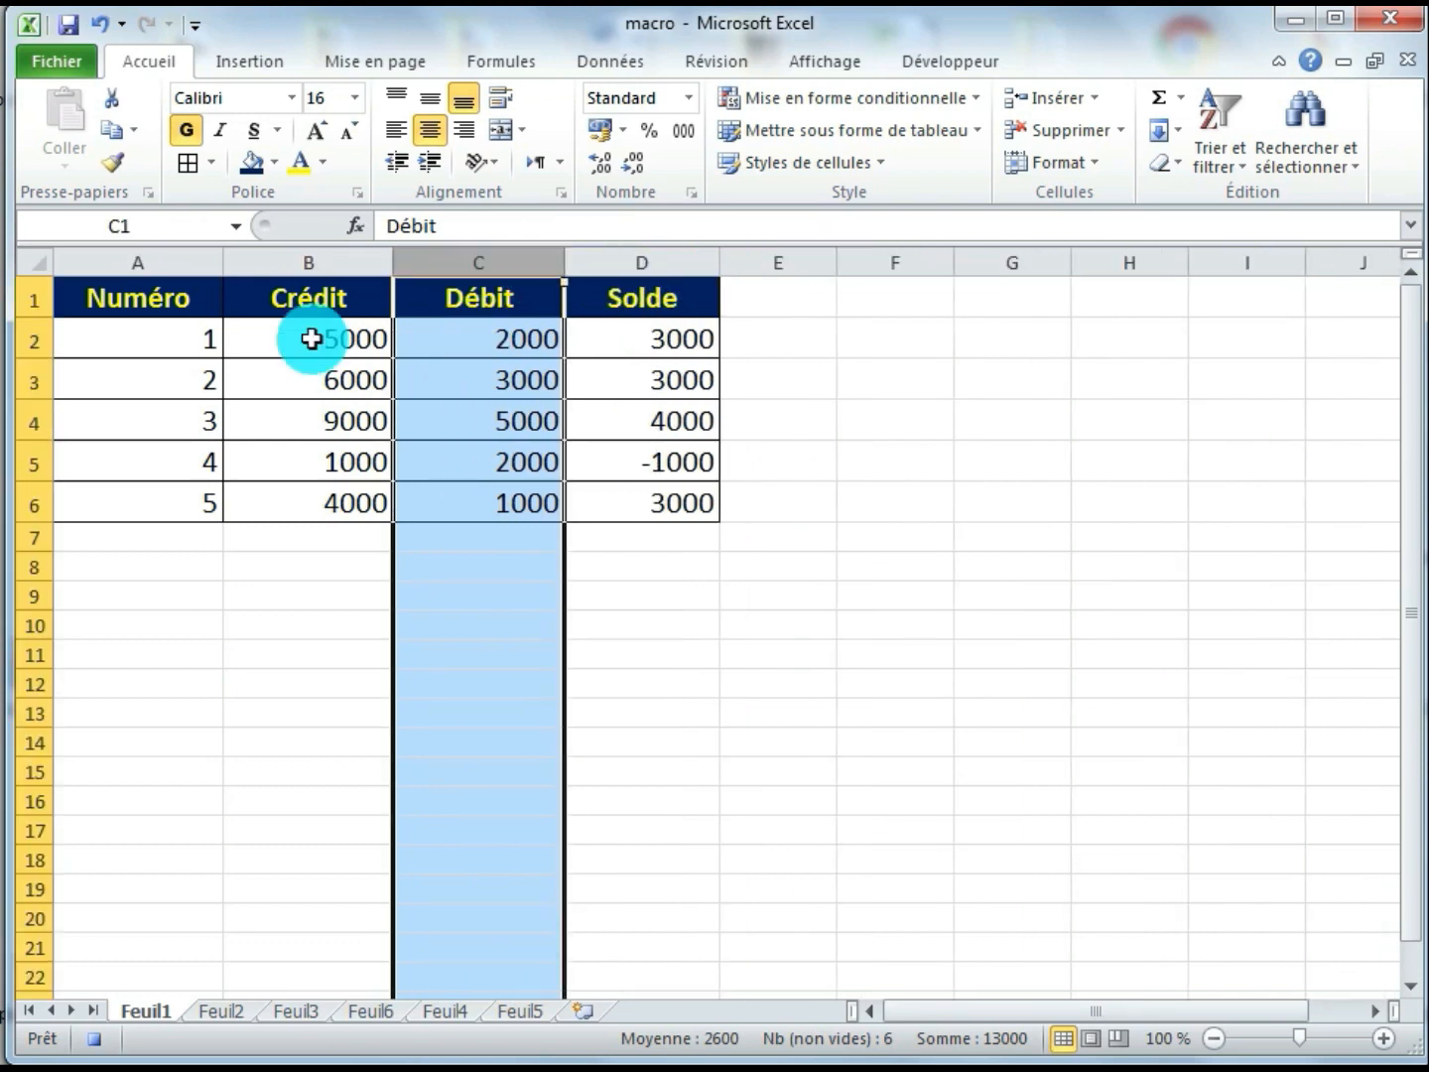
left_click(221, 424)
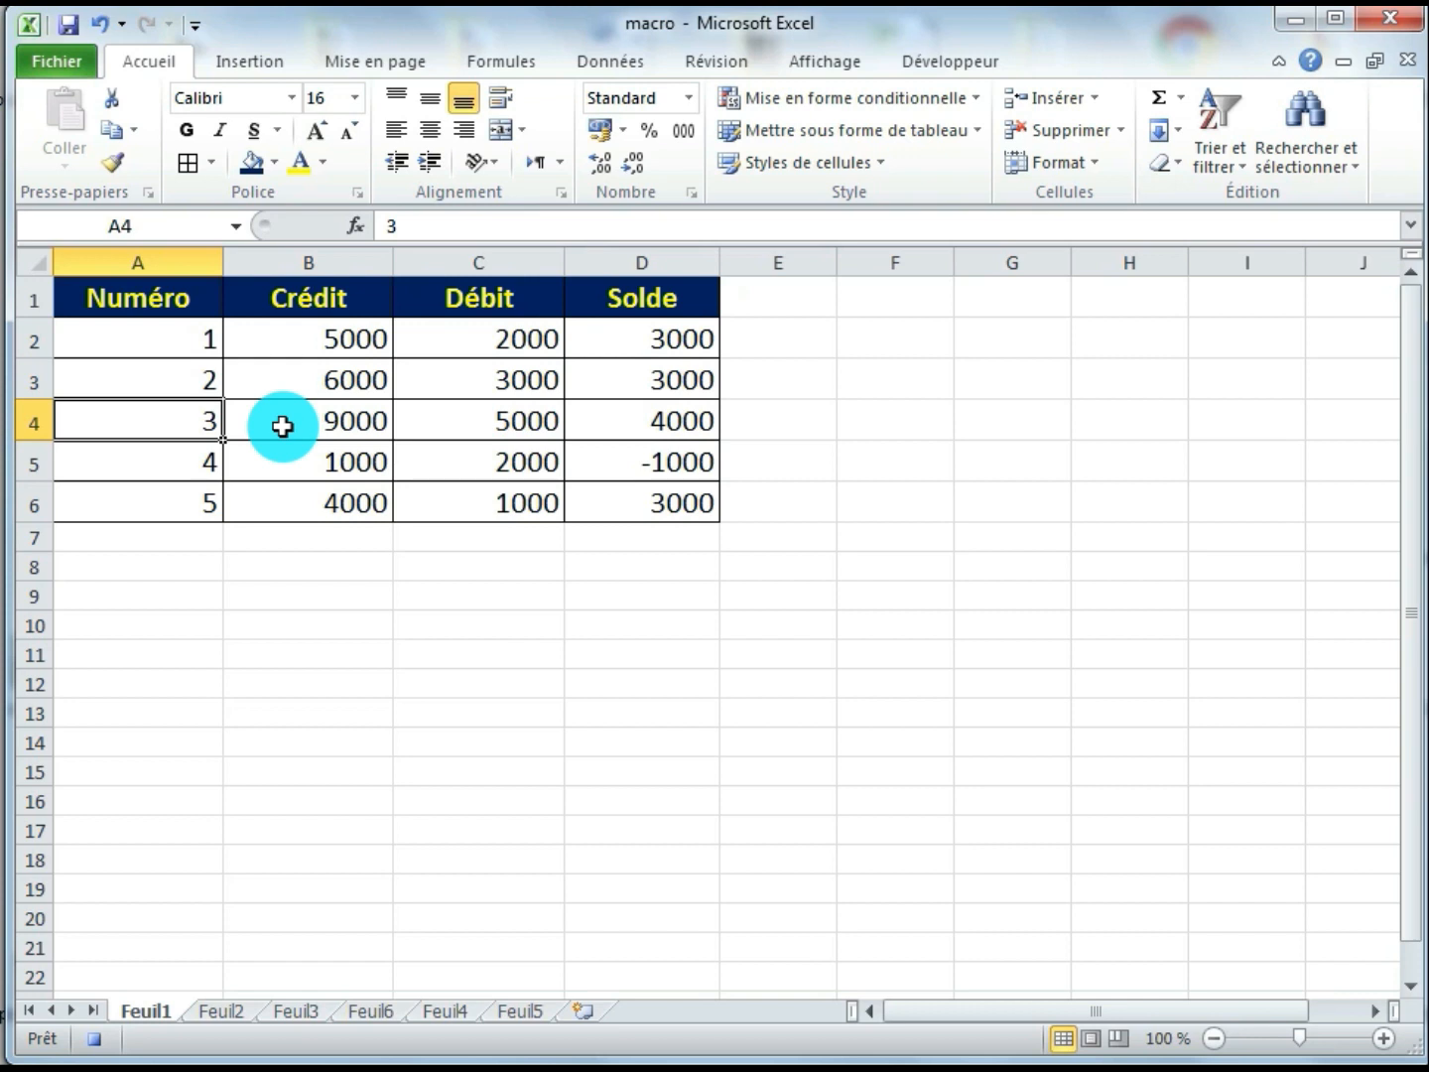
Stop recording the macro and switch to the Feuil2 sheet
left_click(987, 62)
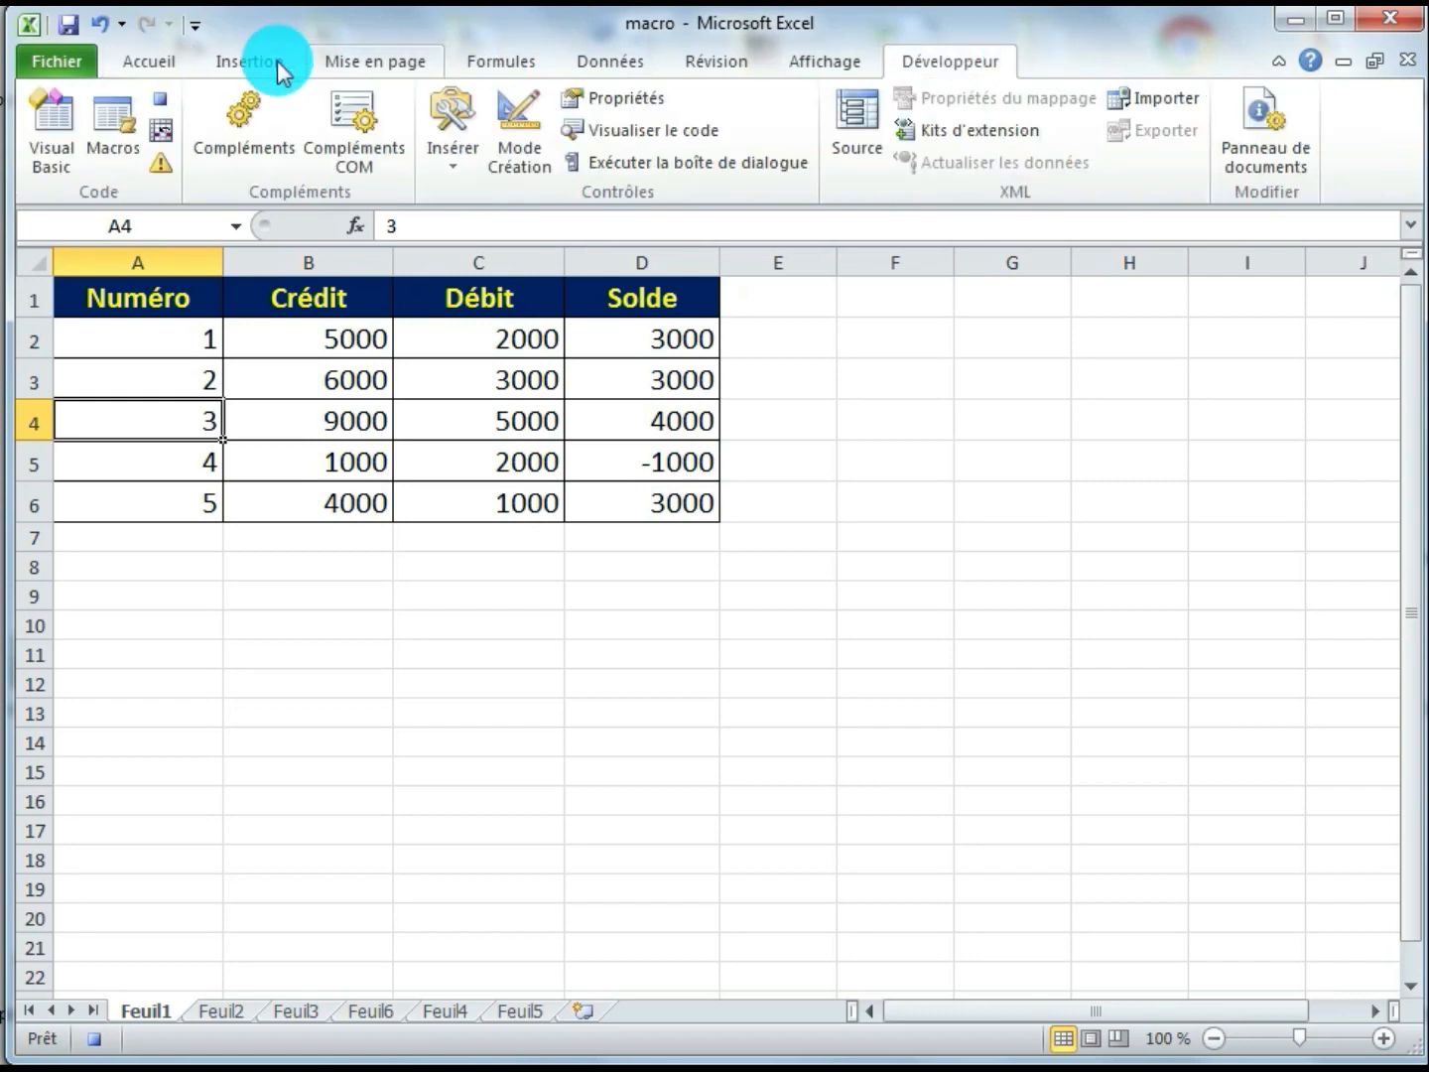
left_click(163, 96)
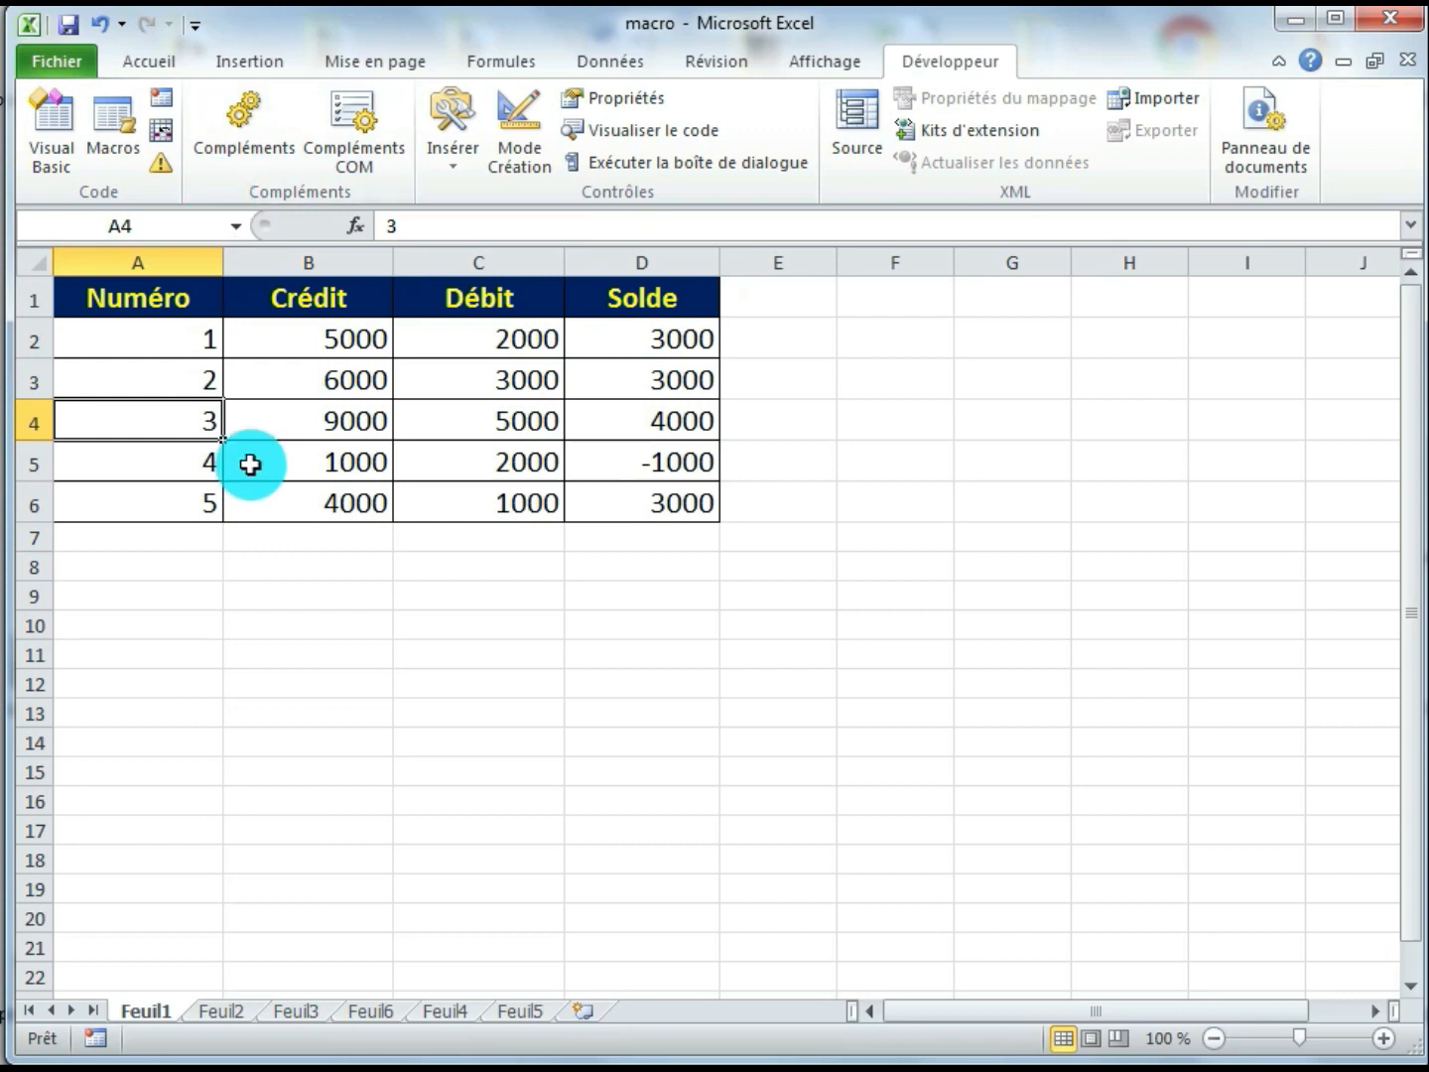
left_click(219, 1012)
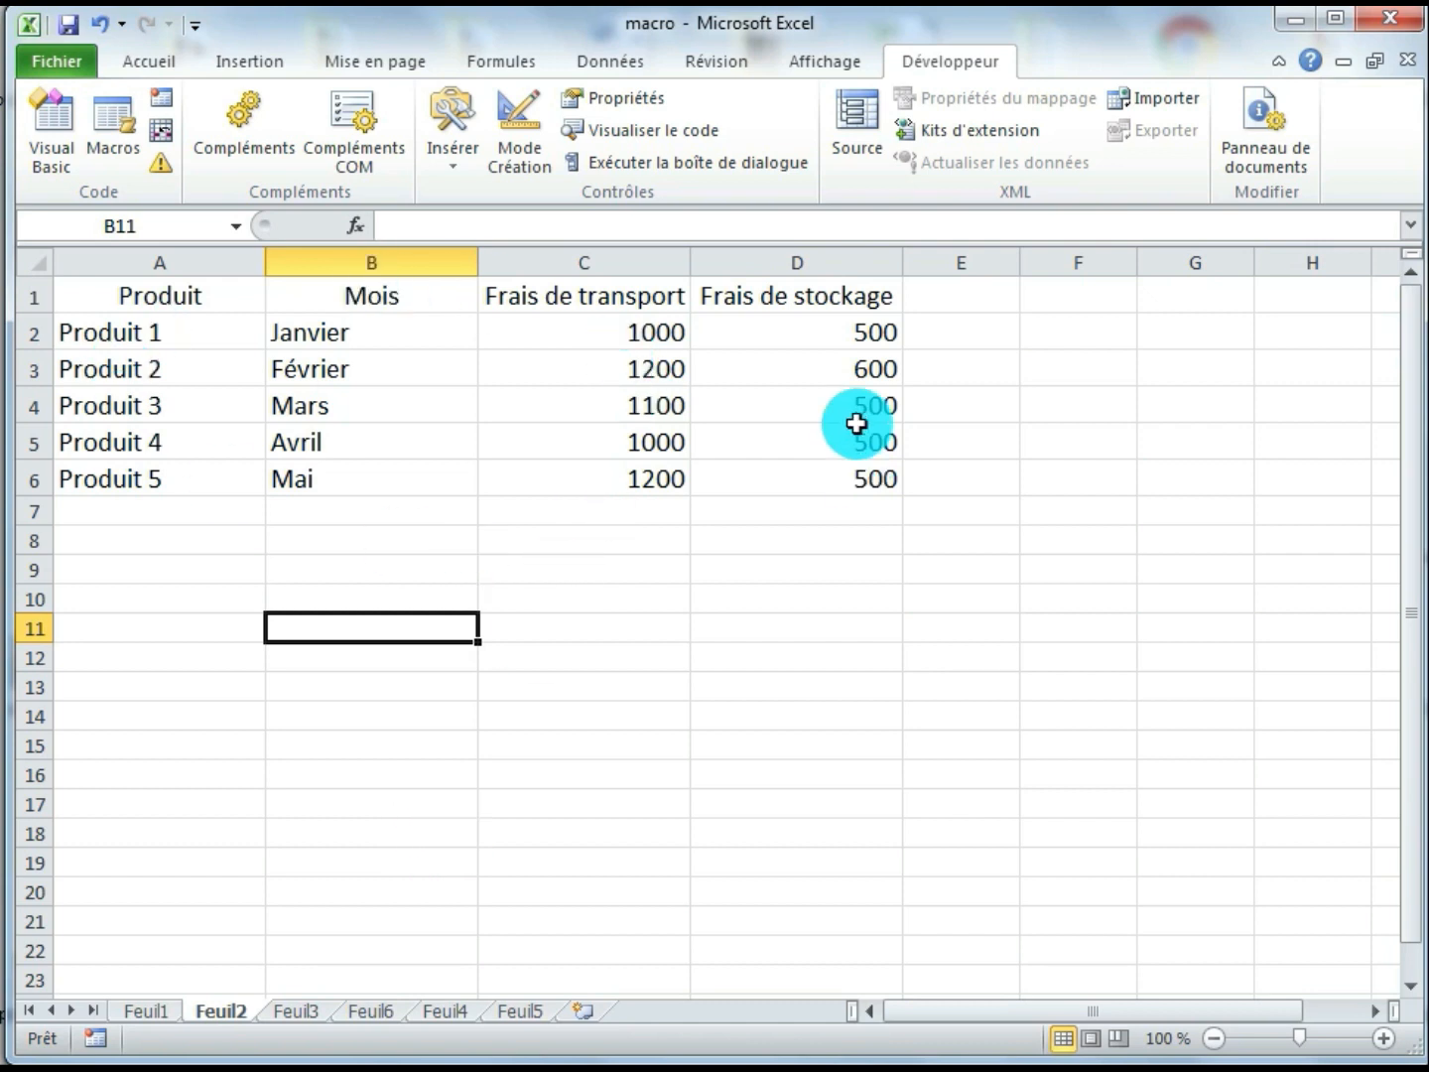
Run the "tableau" macro on the product table A1:D6 of the Feuil2 sheet
left_click(144, 1011)
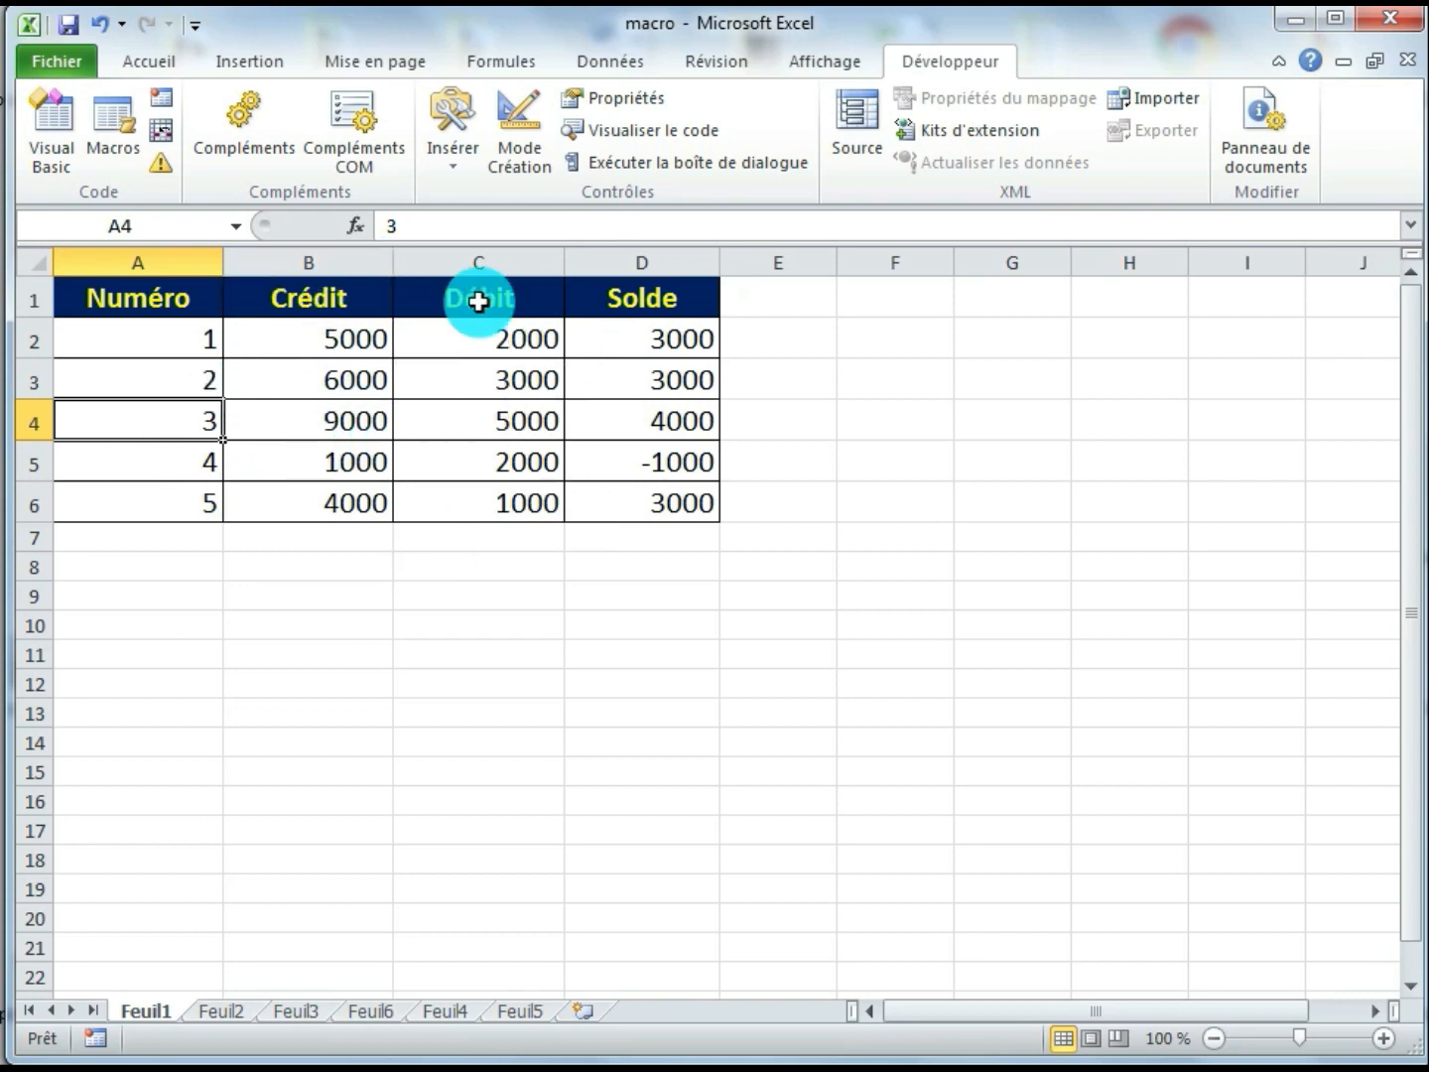
left_click(223, 1012)
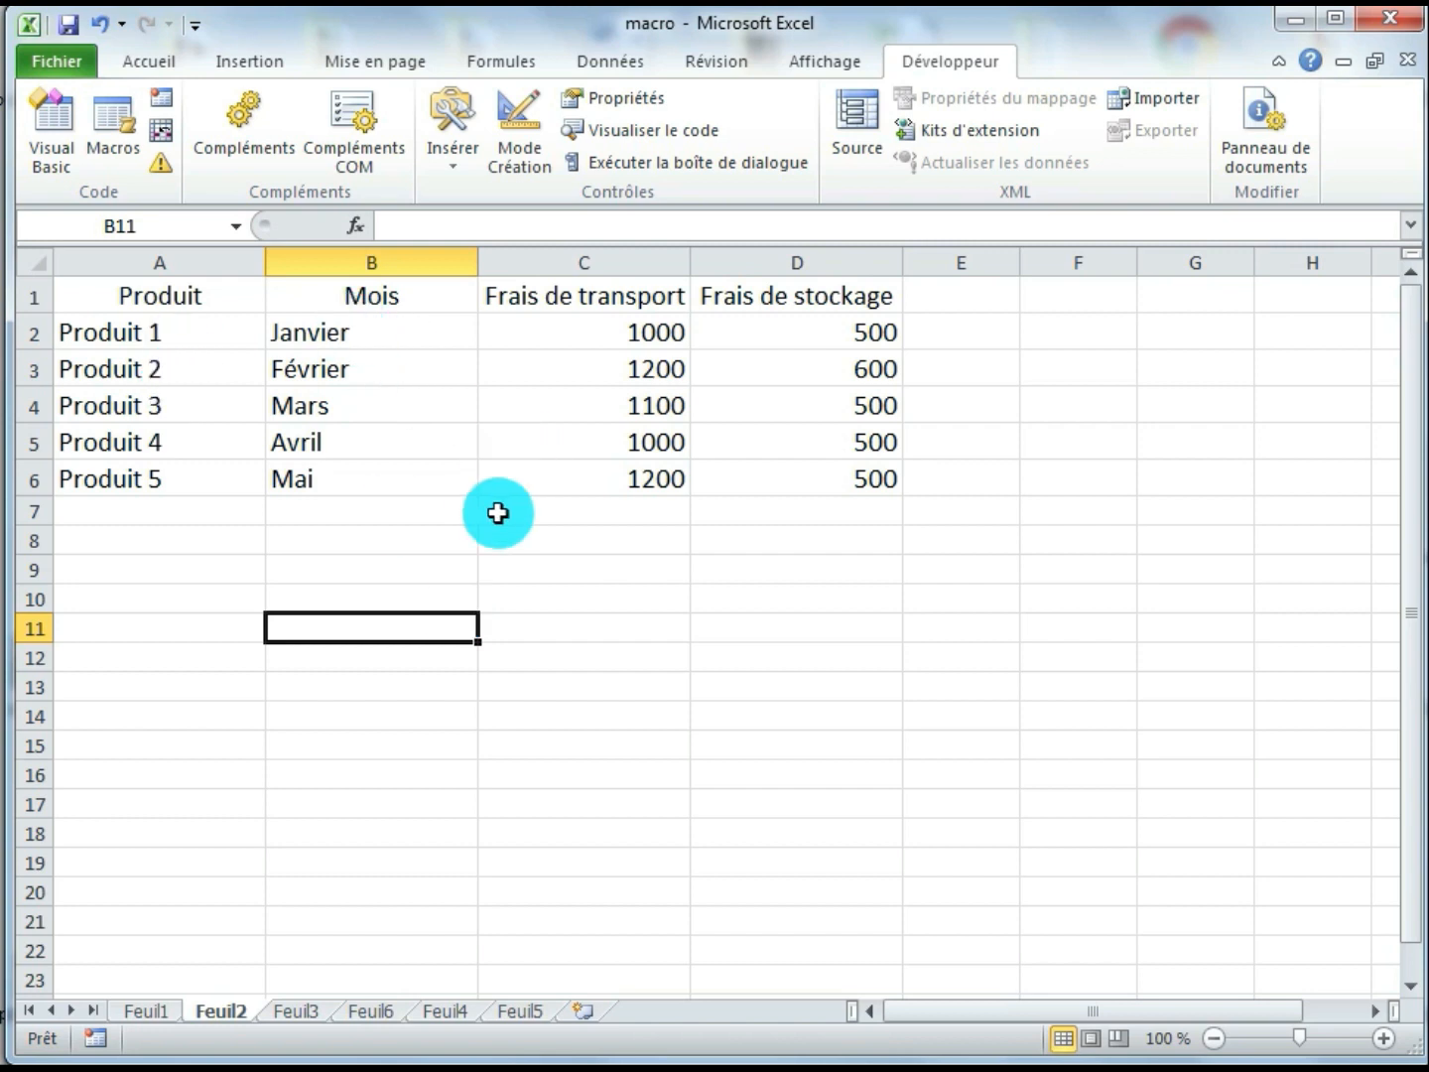
left_click_drag(201, 298, 794, 469)
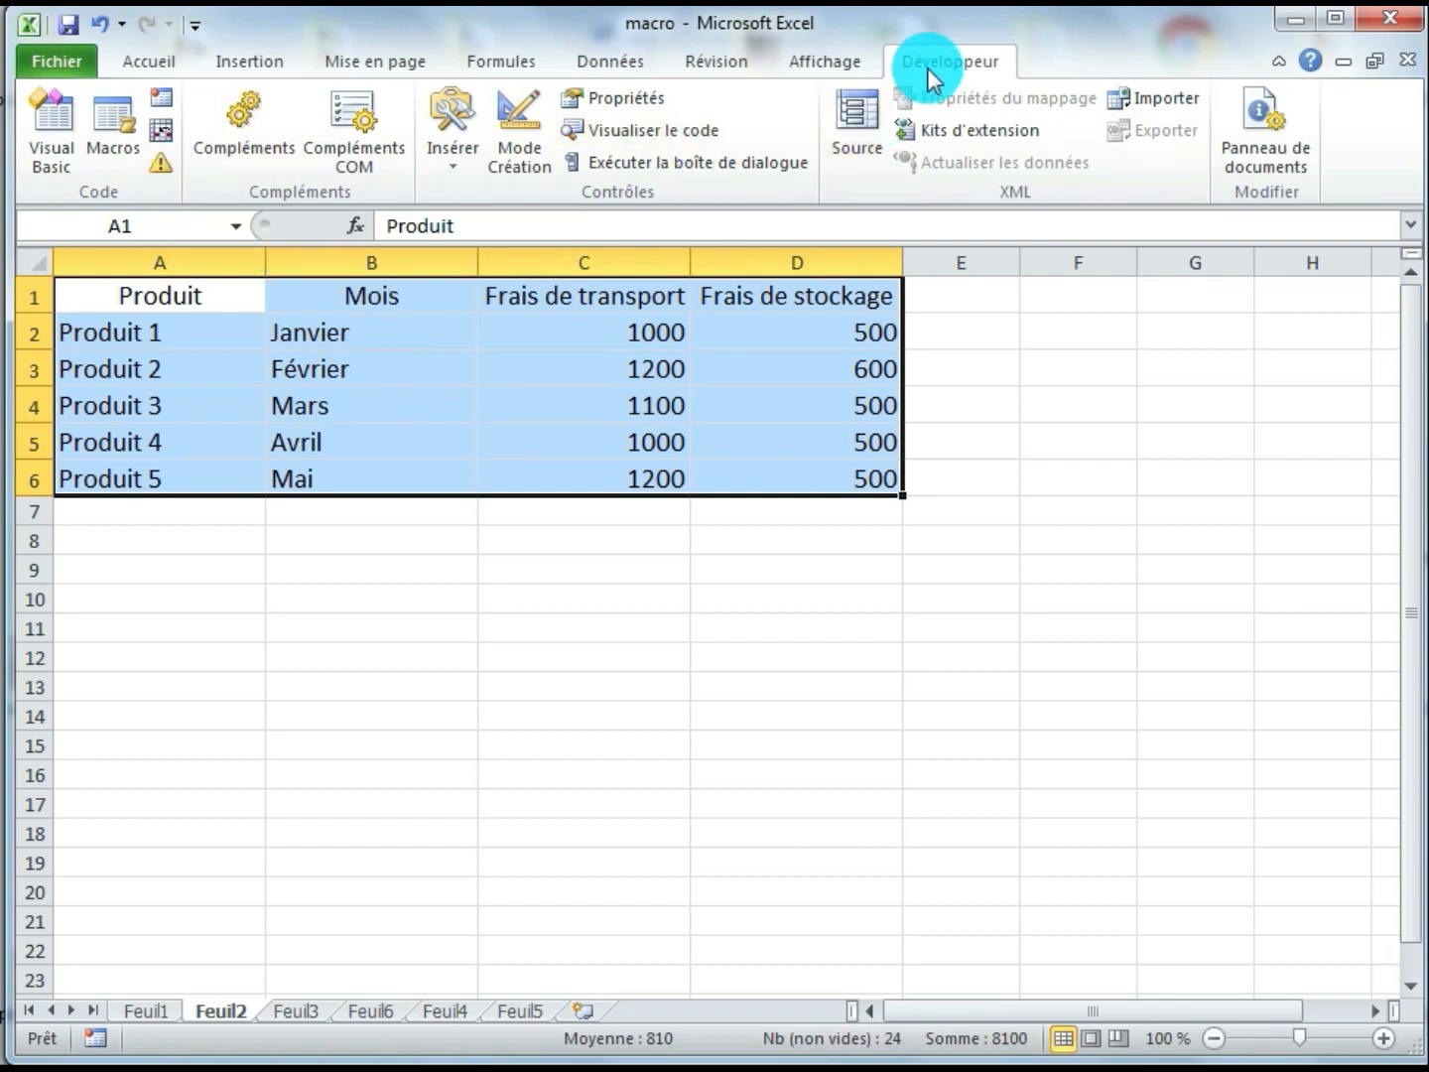
left_click(107, 144)
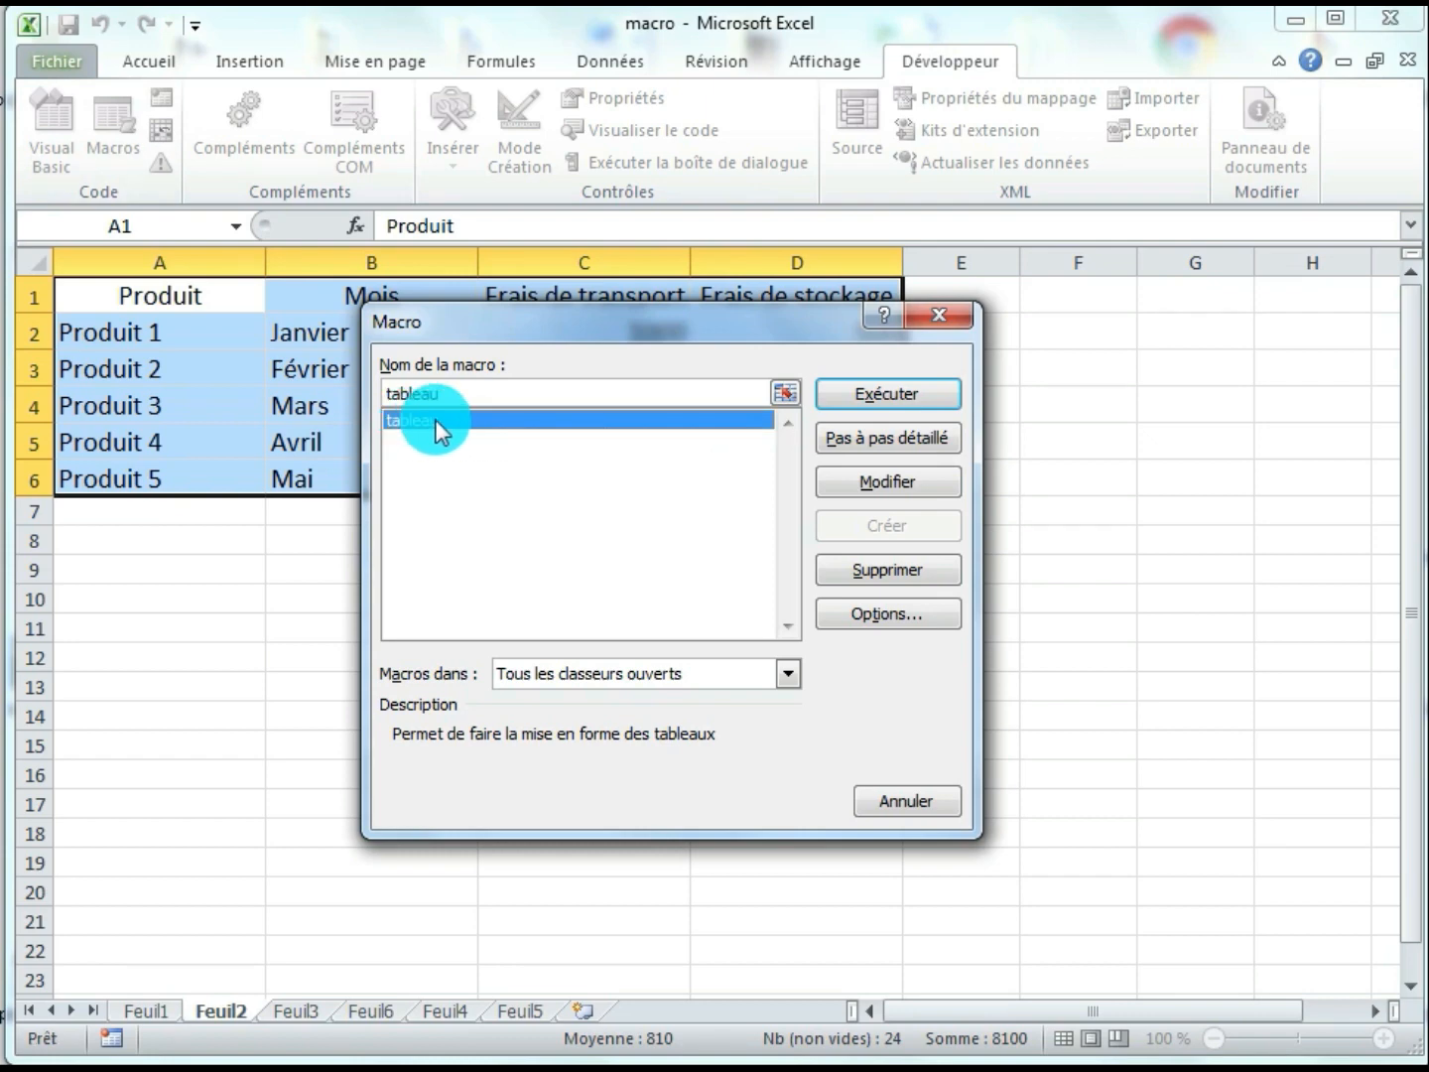
left_click(861, 389)
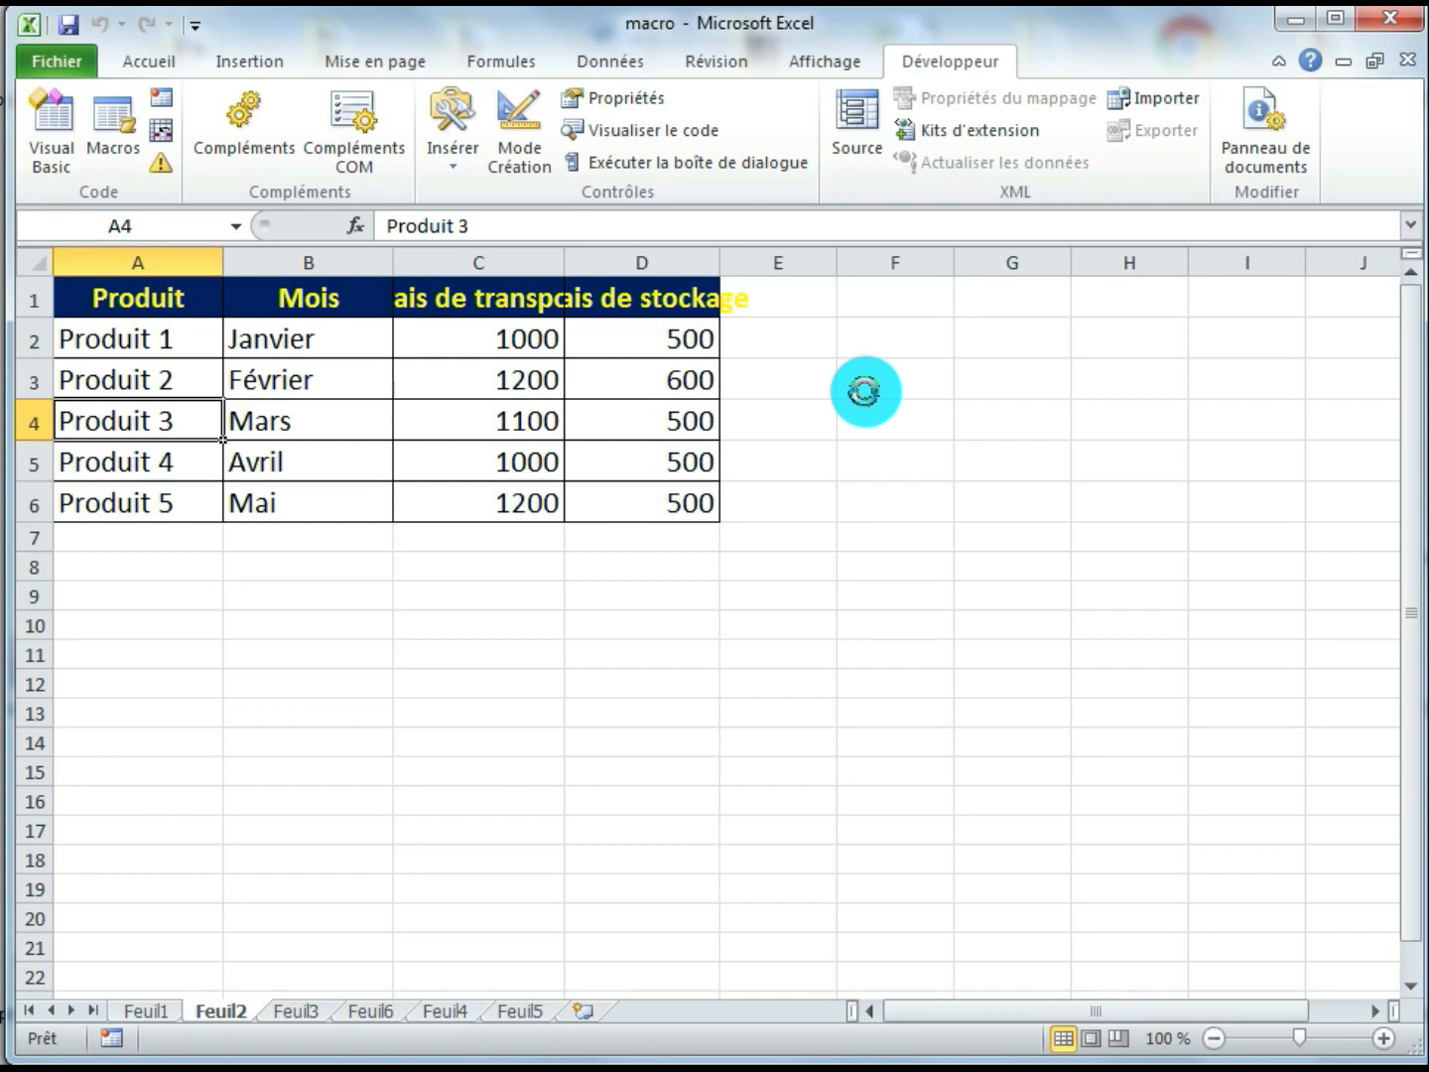
Run the "tableau" macro on the table A1:D6 of the Feuil3 sheet
left_click(290, 1015)
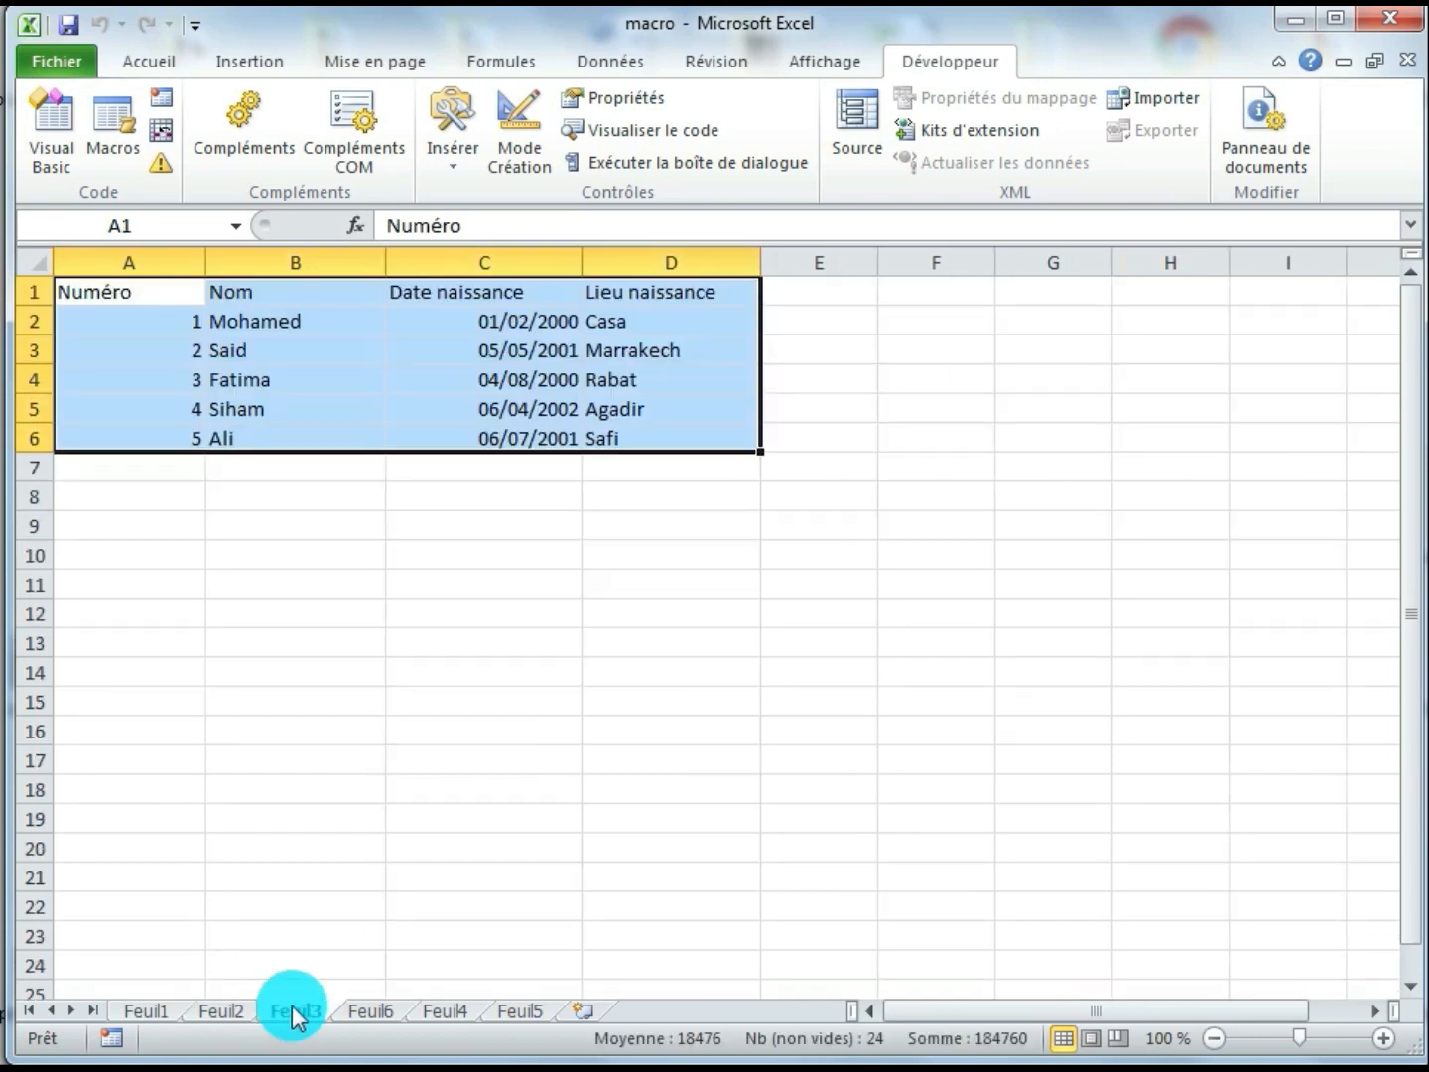
left_click(587, 583)
left_click_drag(147, 292, 628, 431)
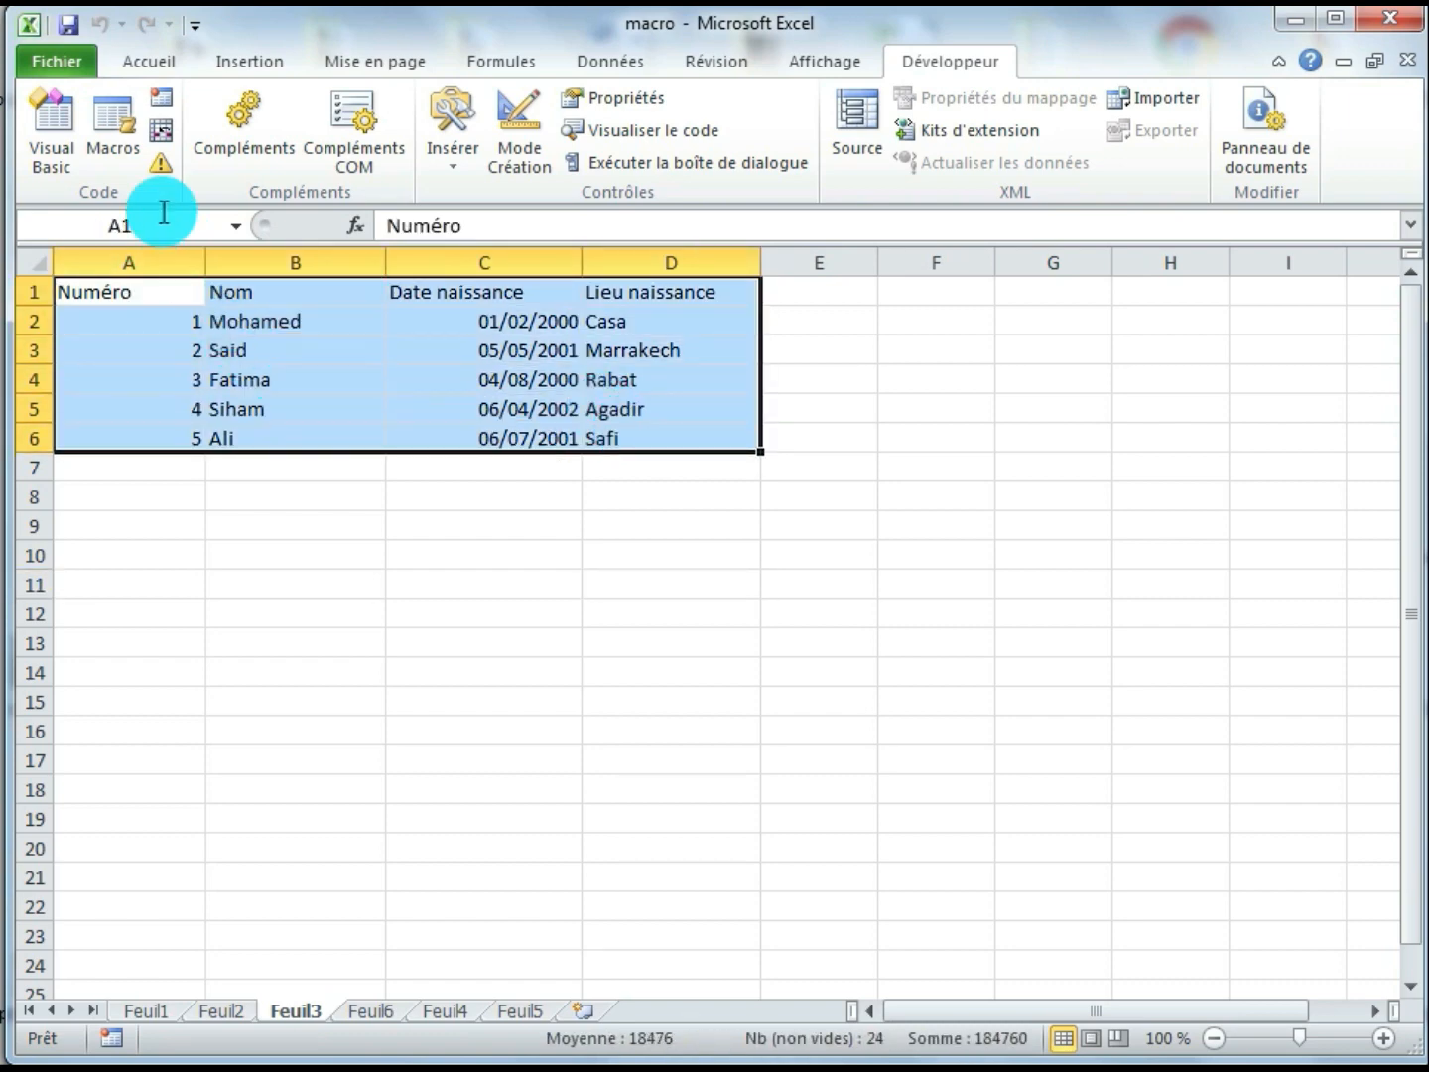
left_click(113, 130)
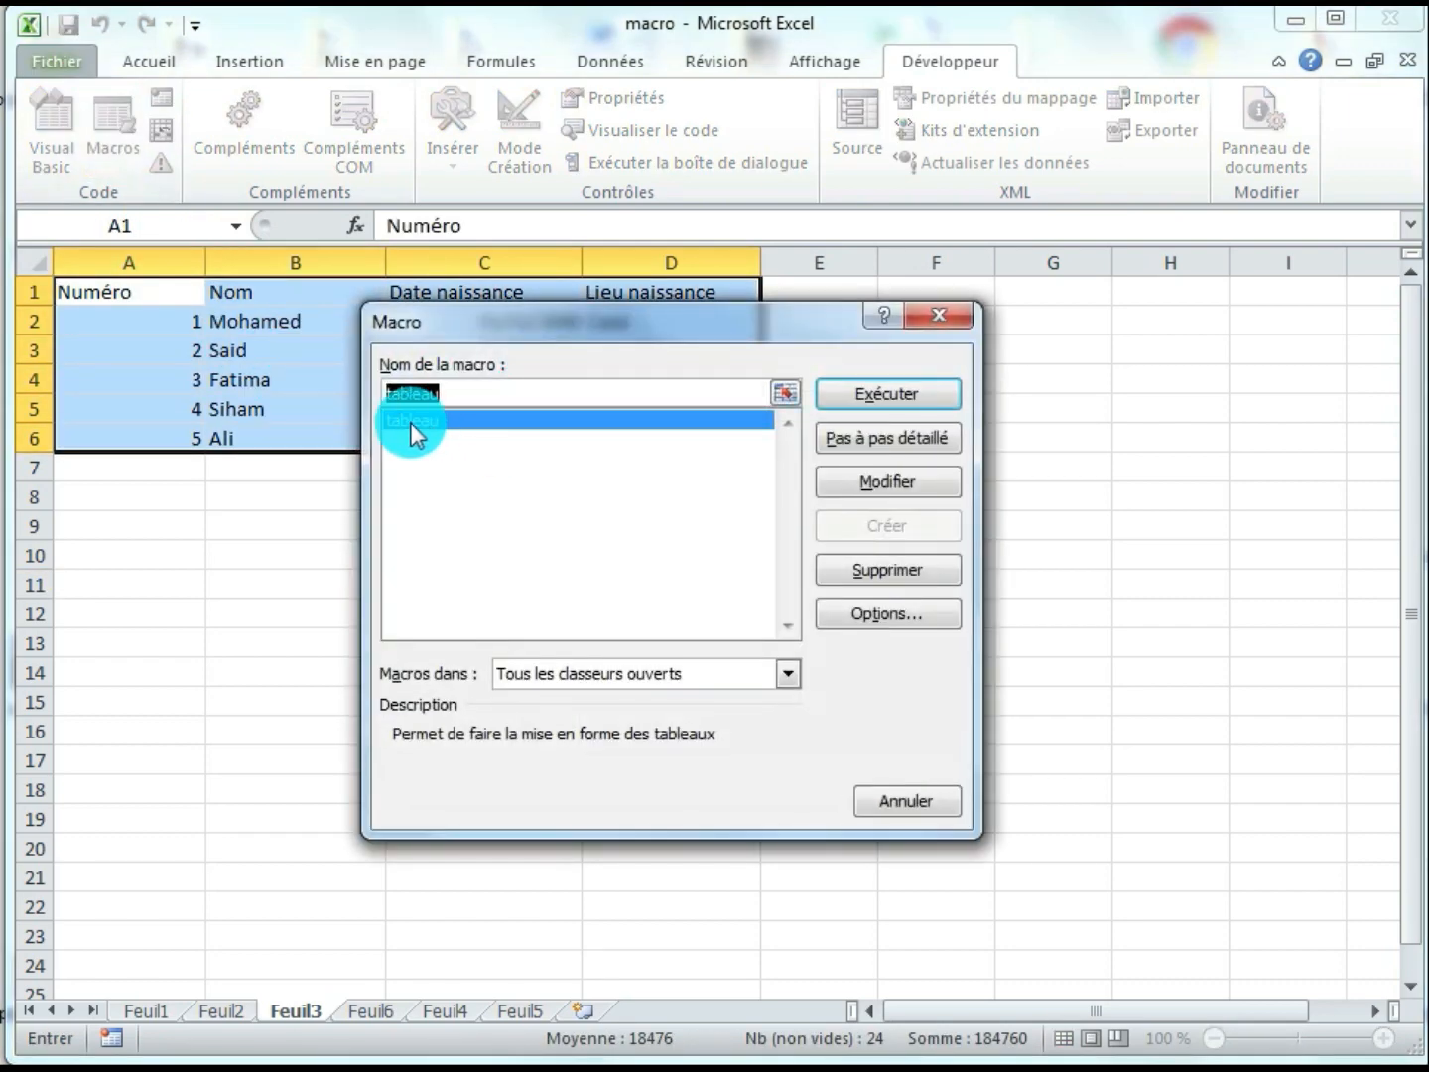
left_click(874, 398)
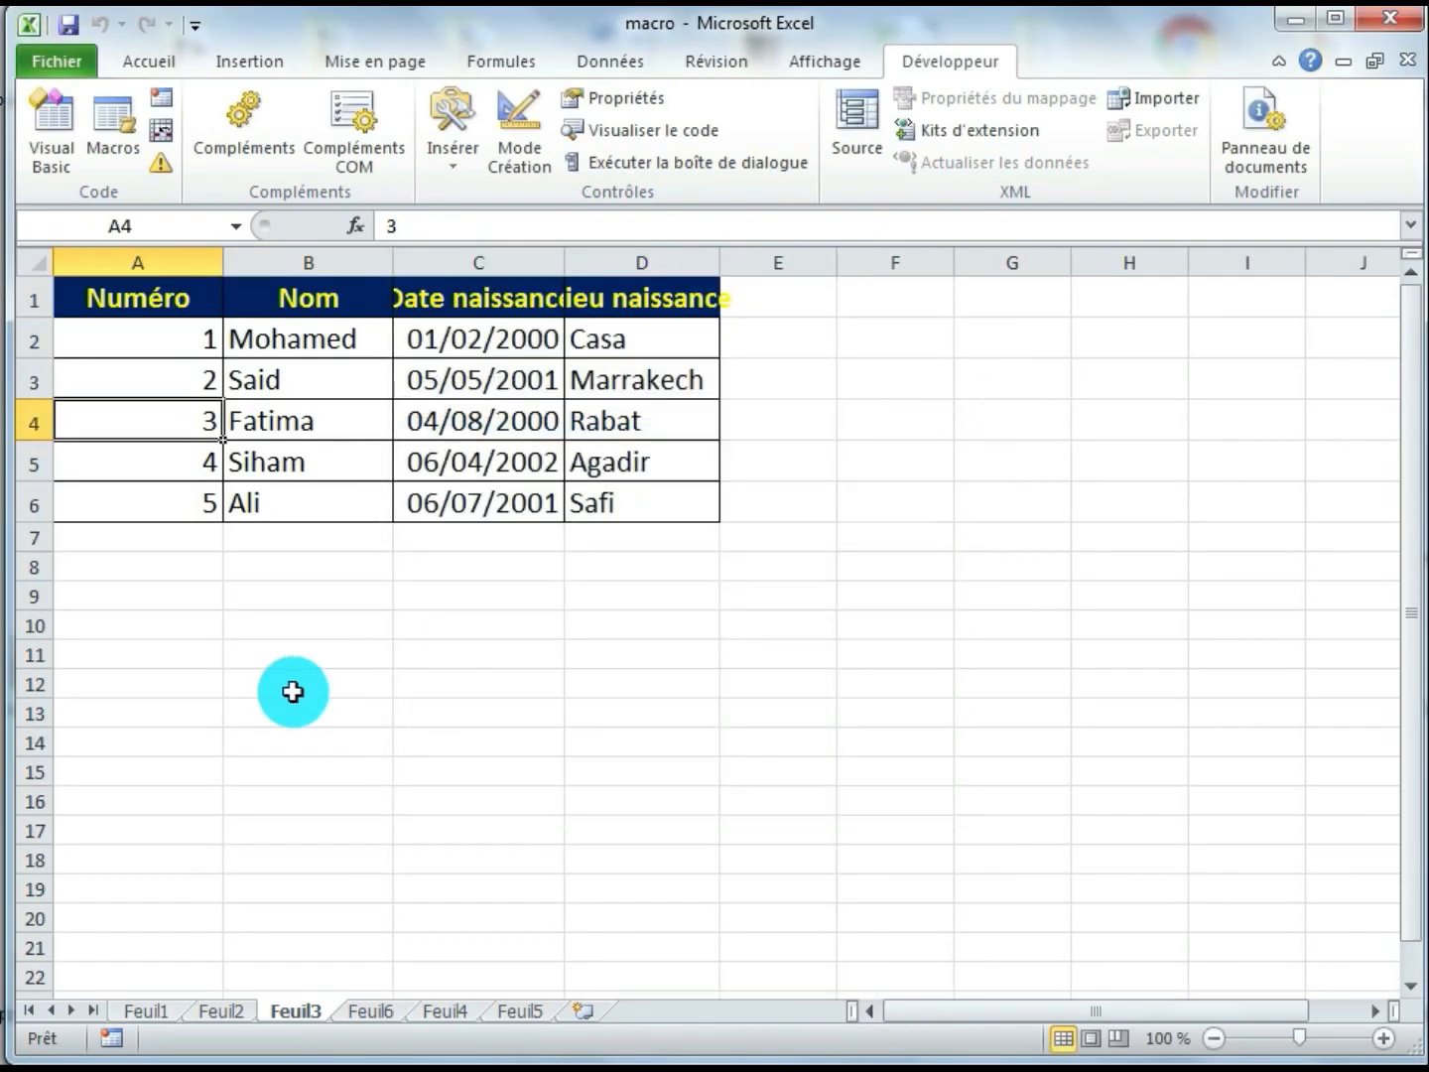
Apply the "tableau" macro to the blank range A1:D7 of the Feuil6 sheet
left_click(370, 1012)
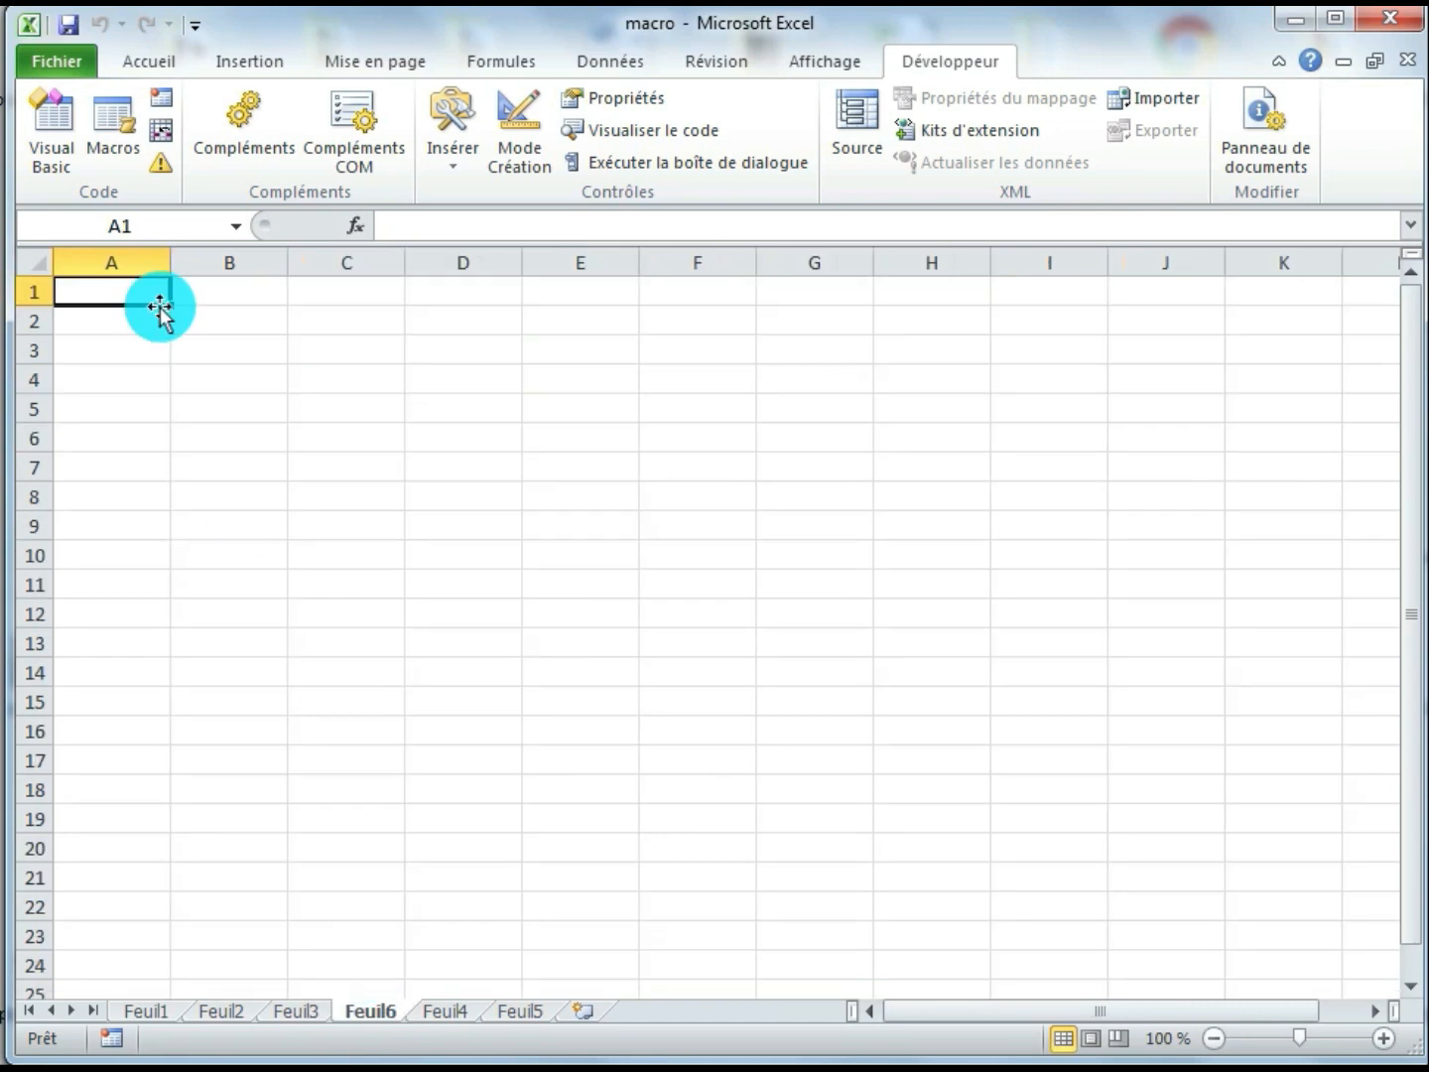
left_click_drag(128, 293, 495, 464)
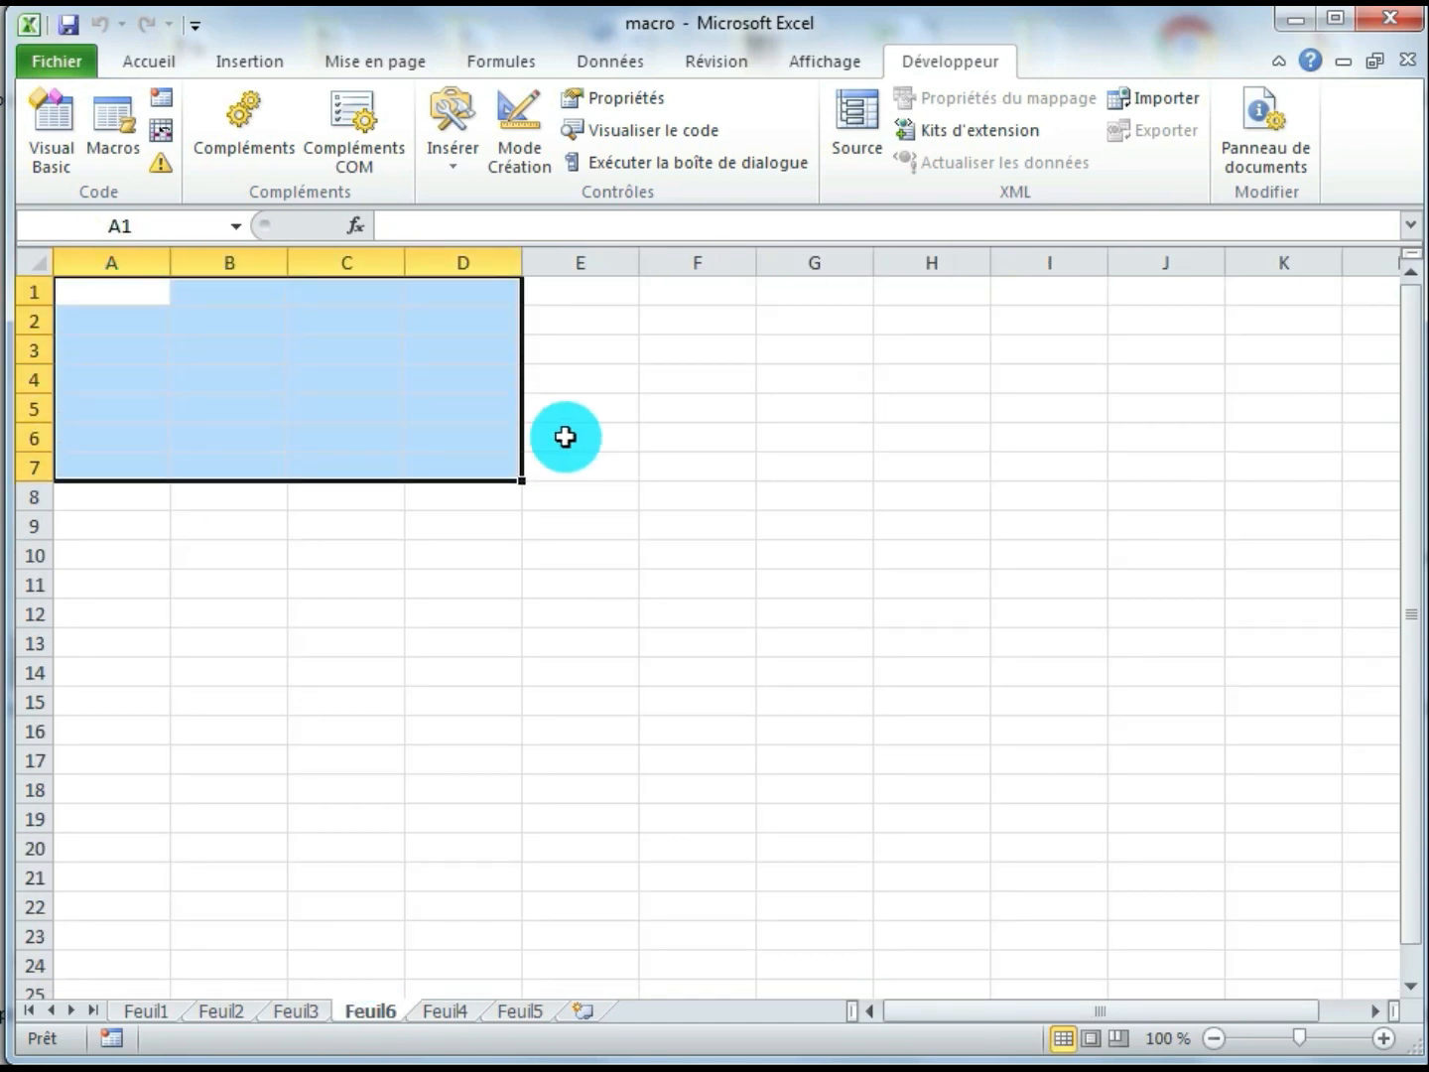
key("ctrl+t")
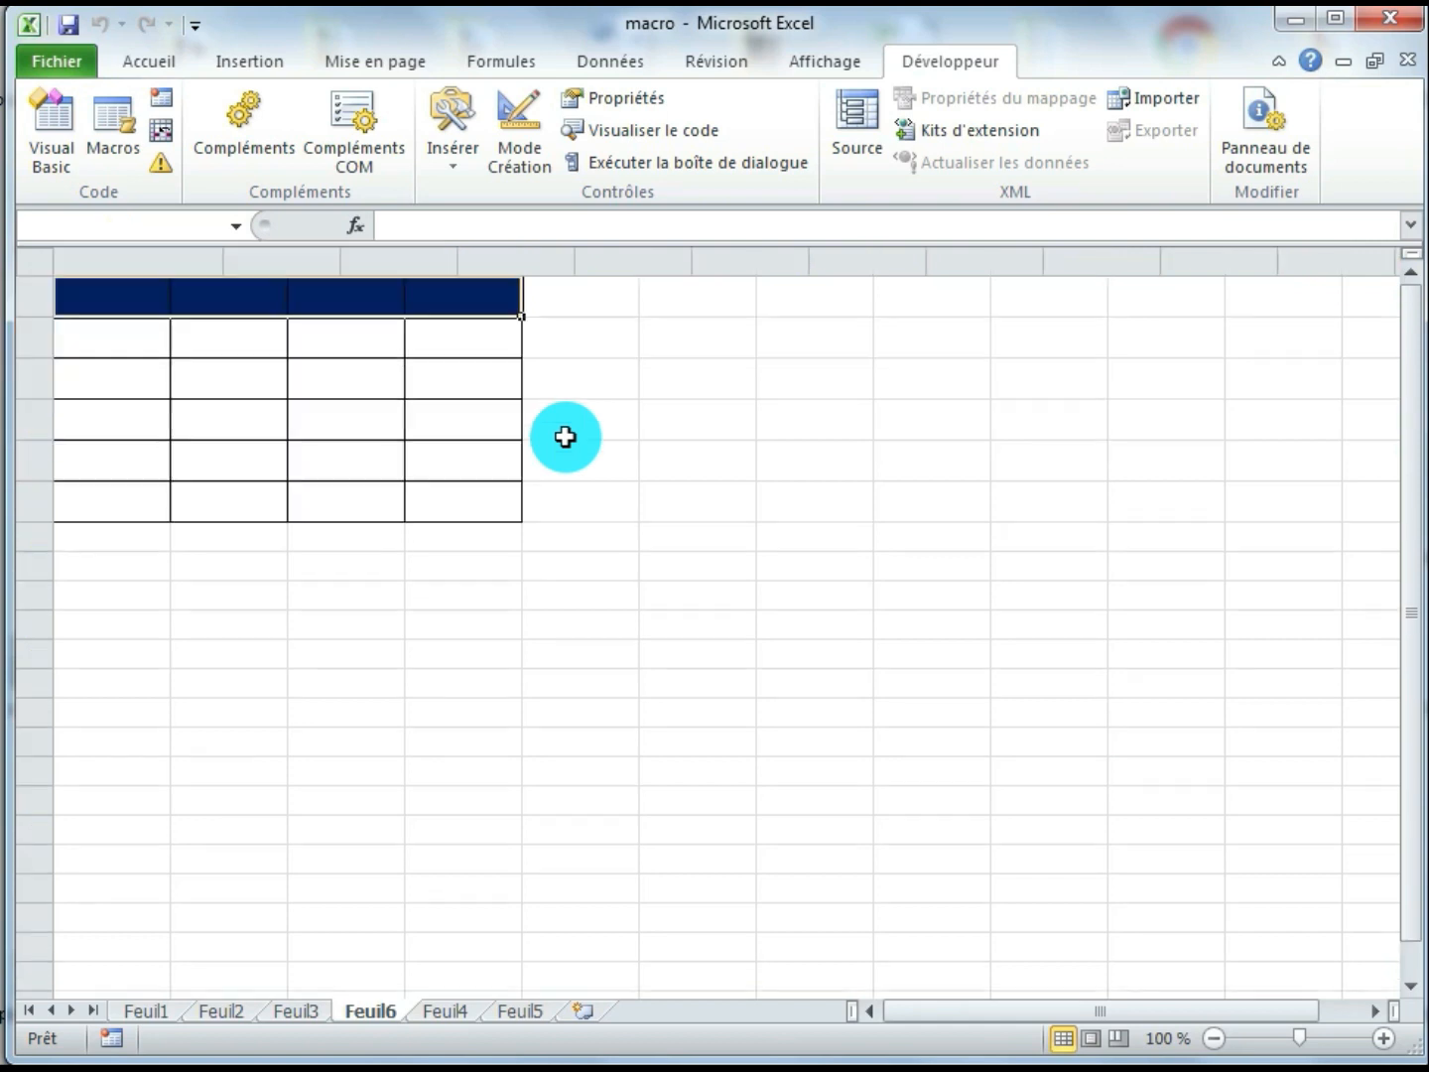
left_click(499, 543)
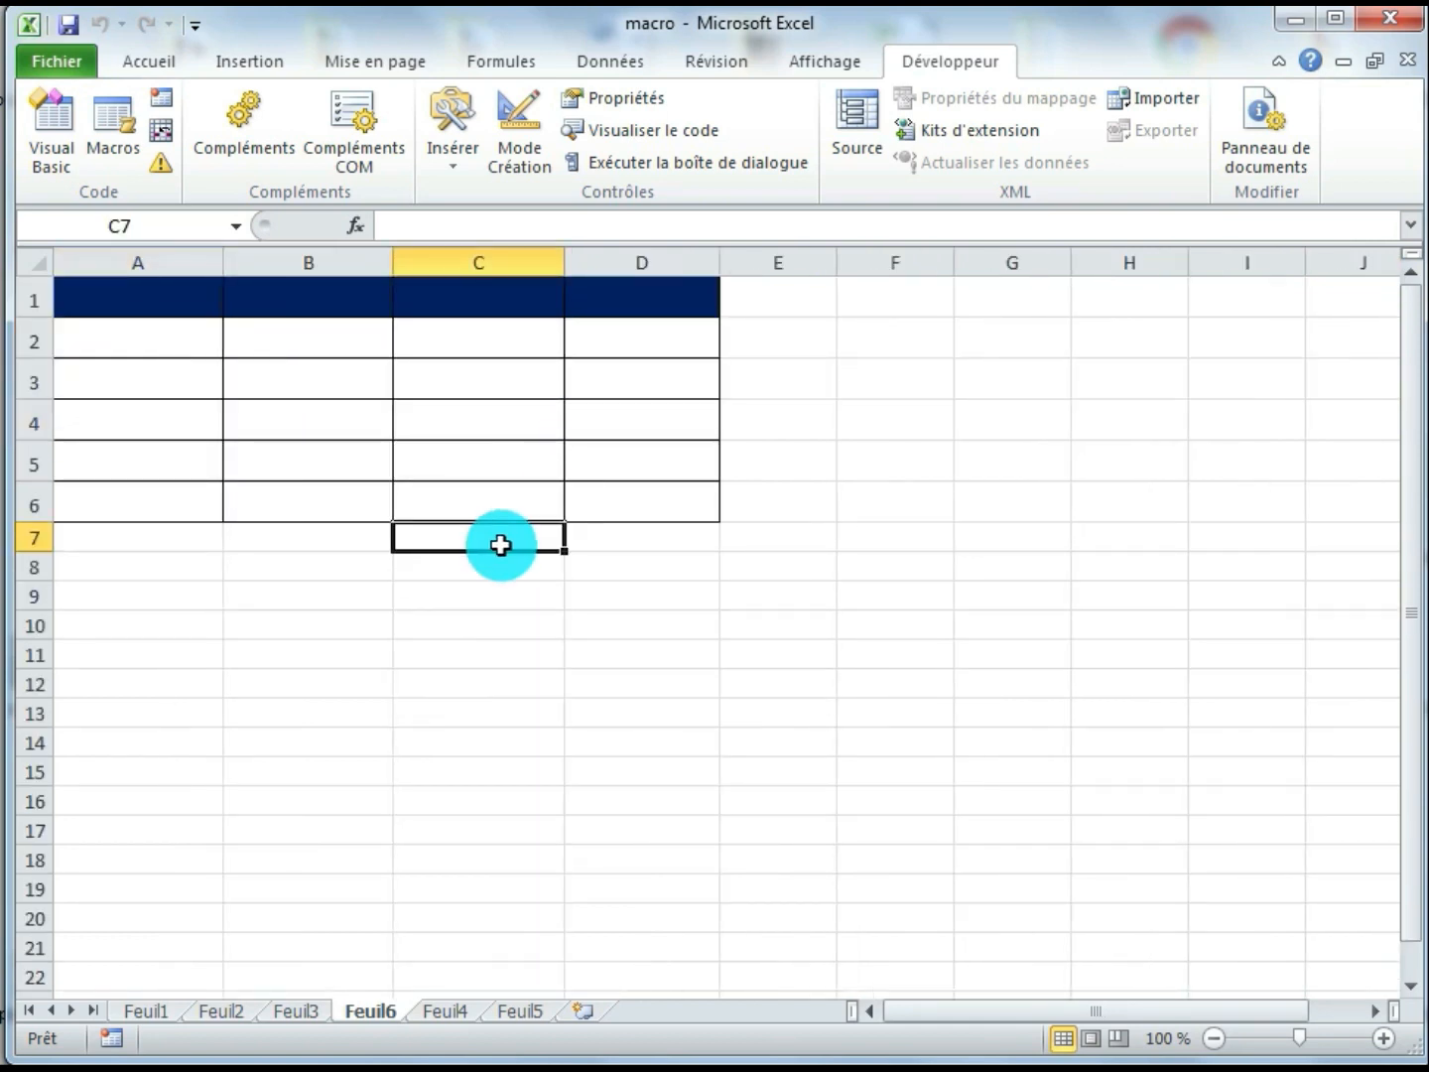
Enter the heading "n°" in cell A1 of the Feuil6 sheet
left_click(120, 297)
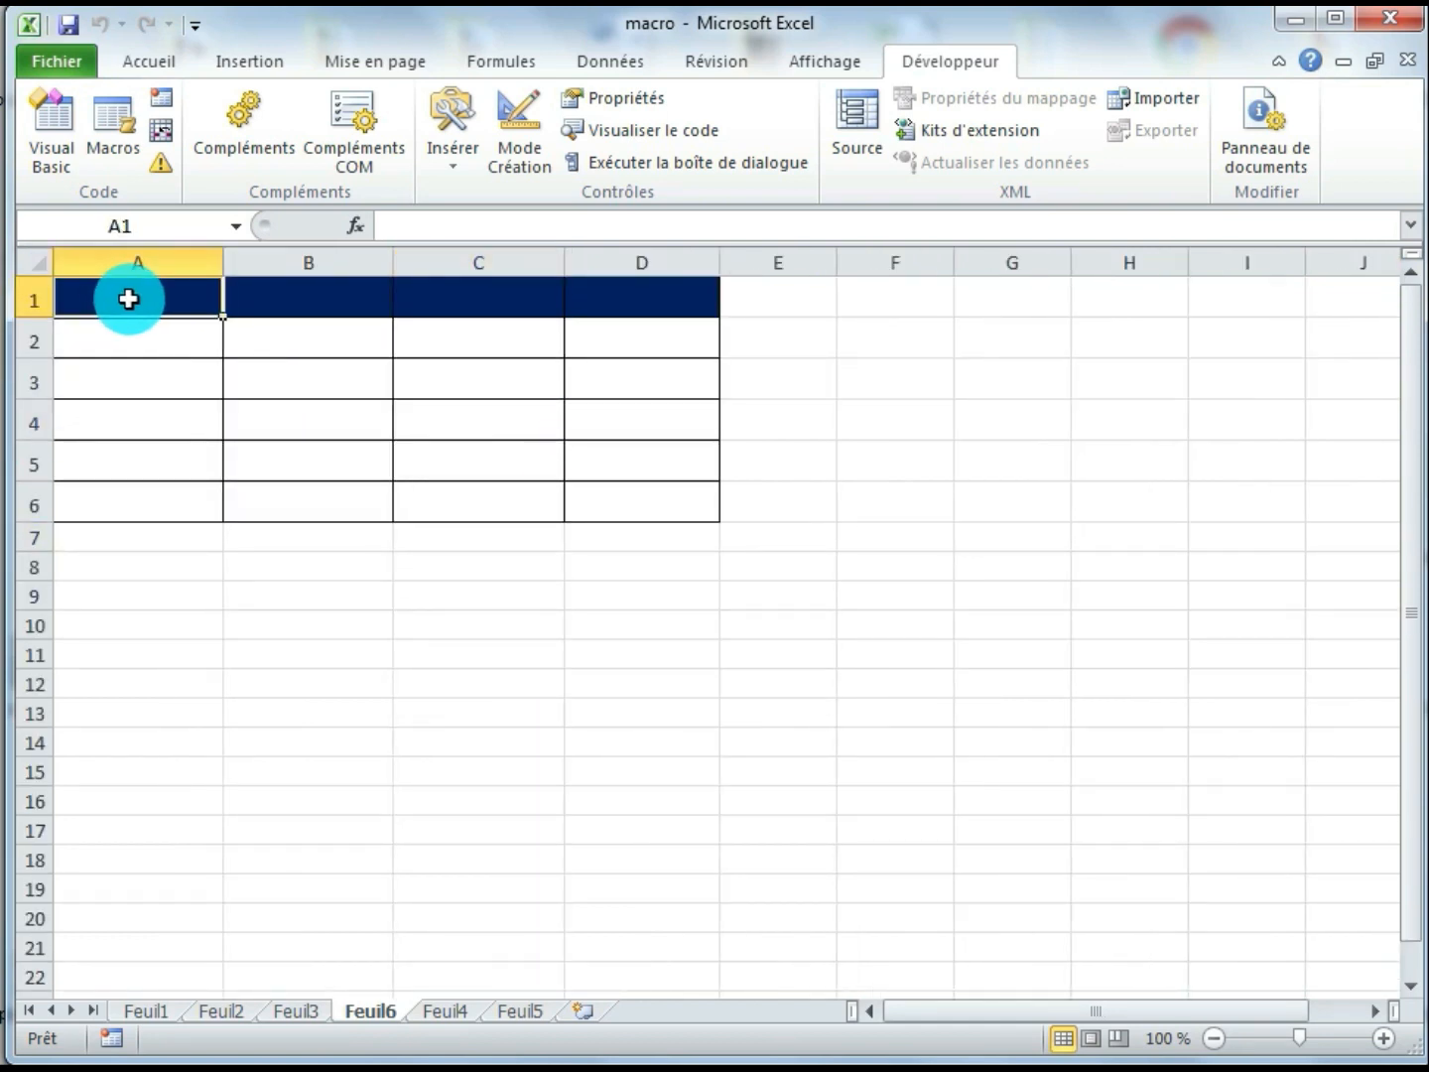
type("gfg")
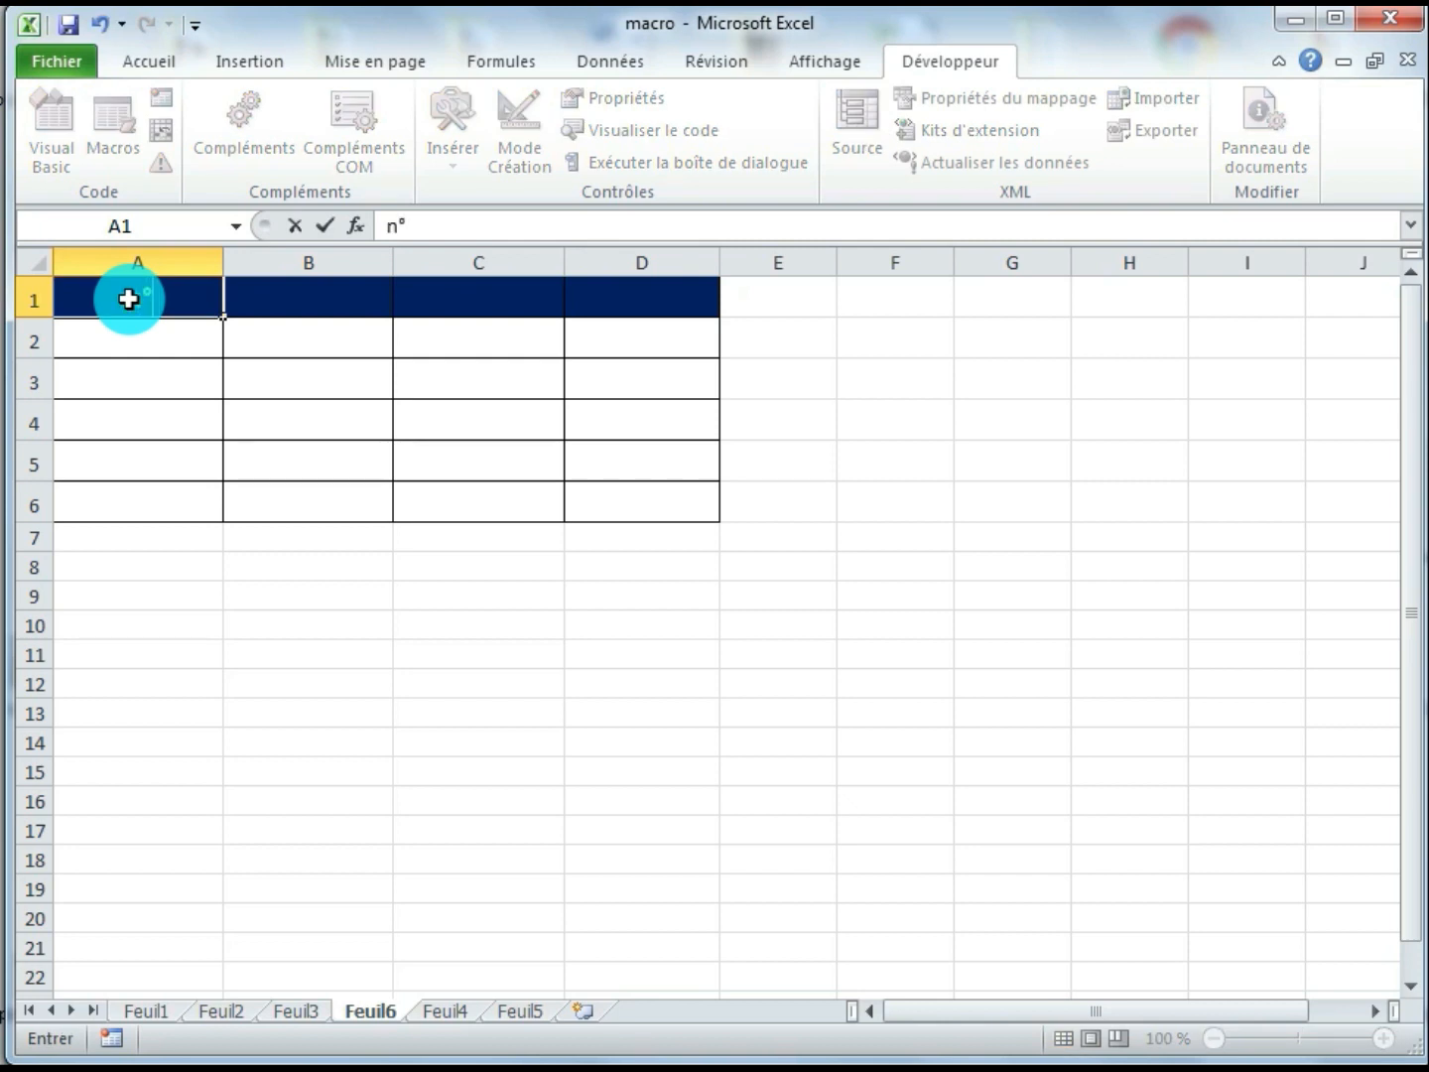
left_click(286, 376)
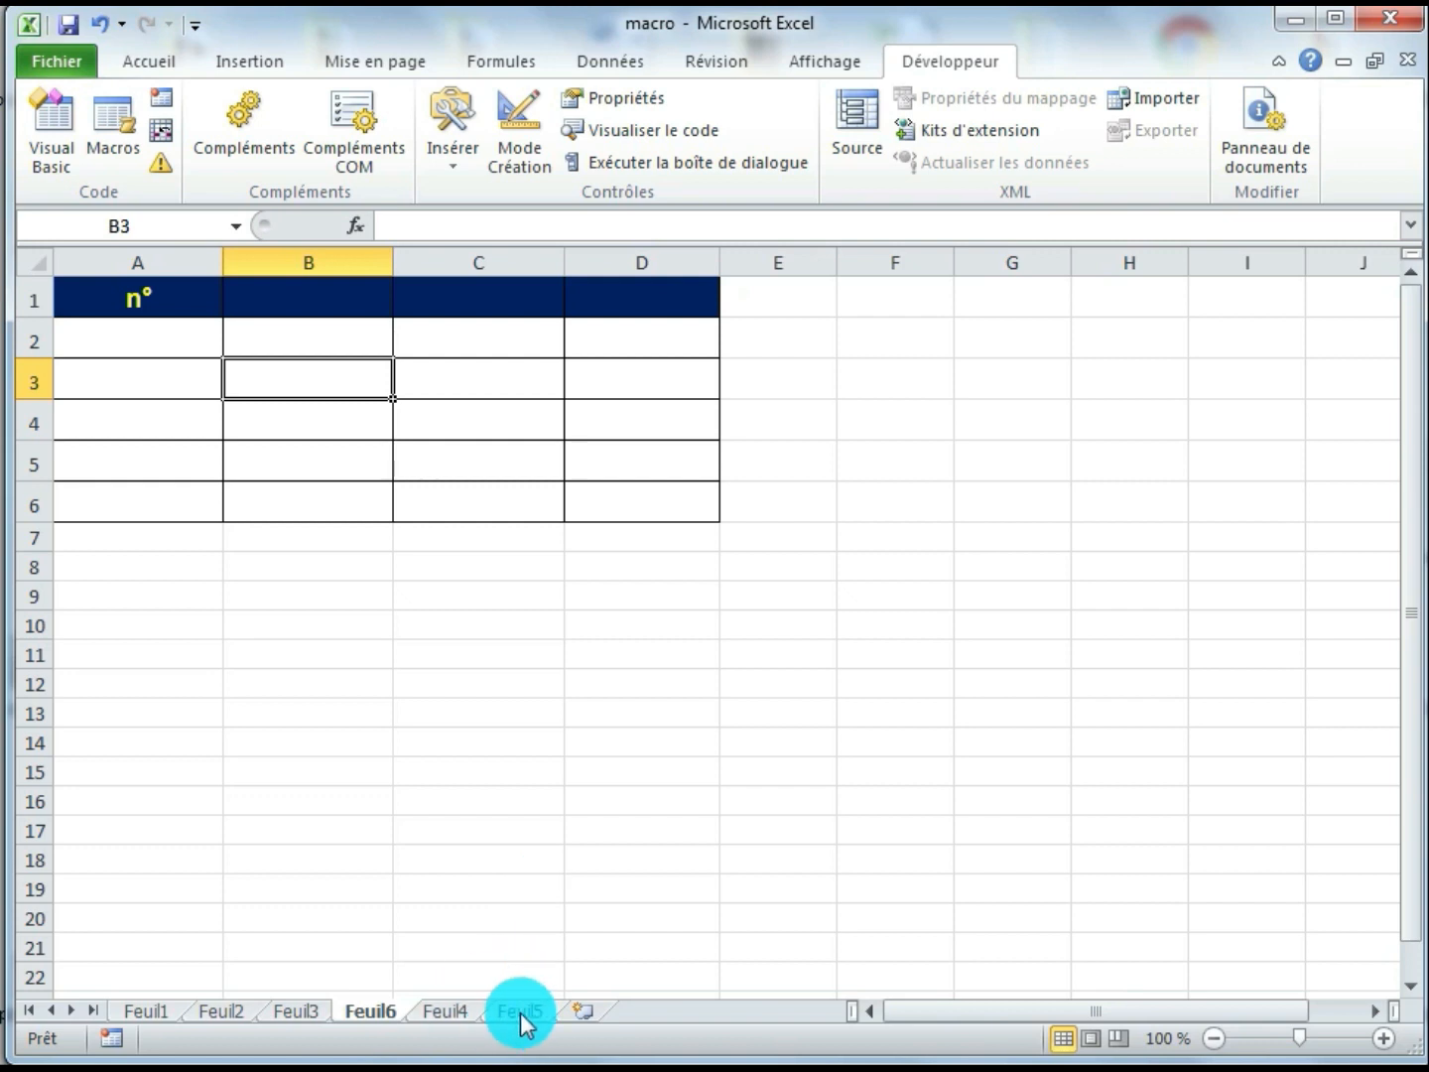
On the Feuil5 sheet, enter the column headings "Nom", "Prénom" and "Age" in cells A1 to C1
left_click(520, 1011)
left_click(149, 299)
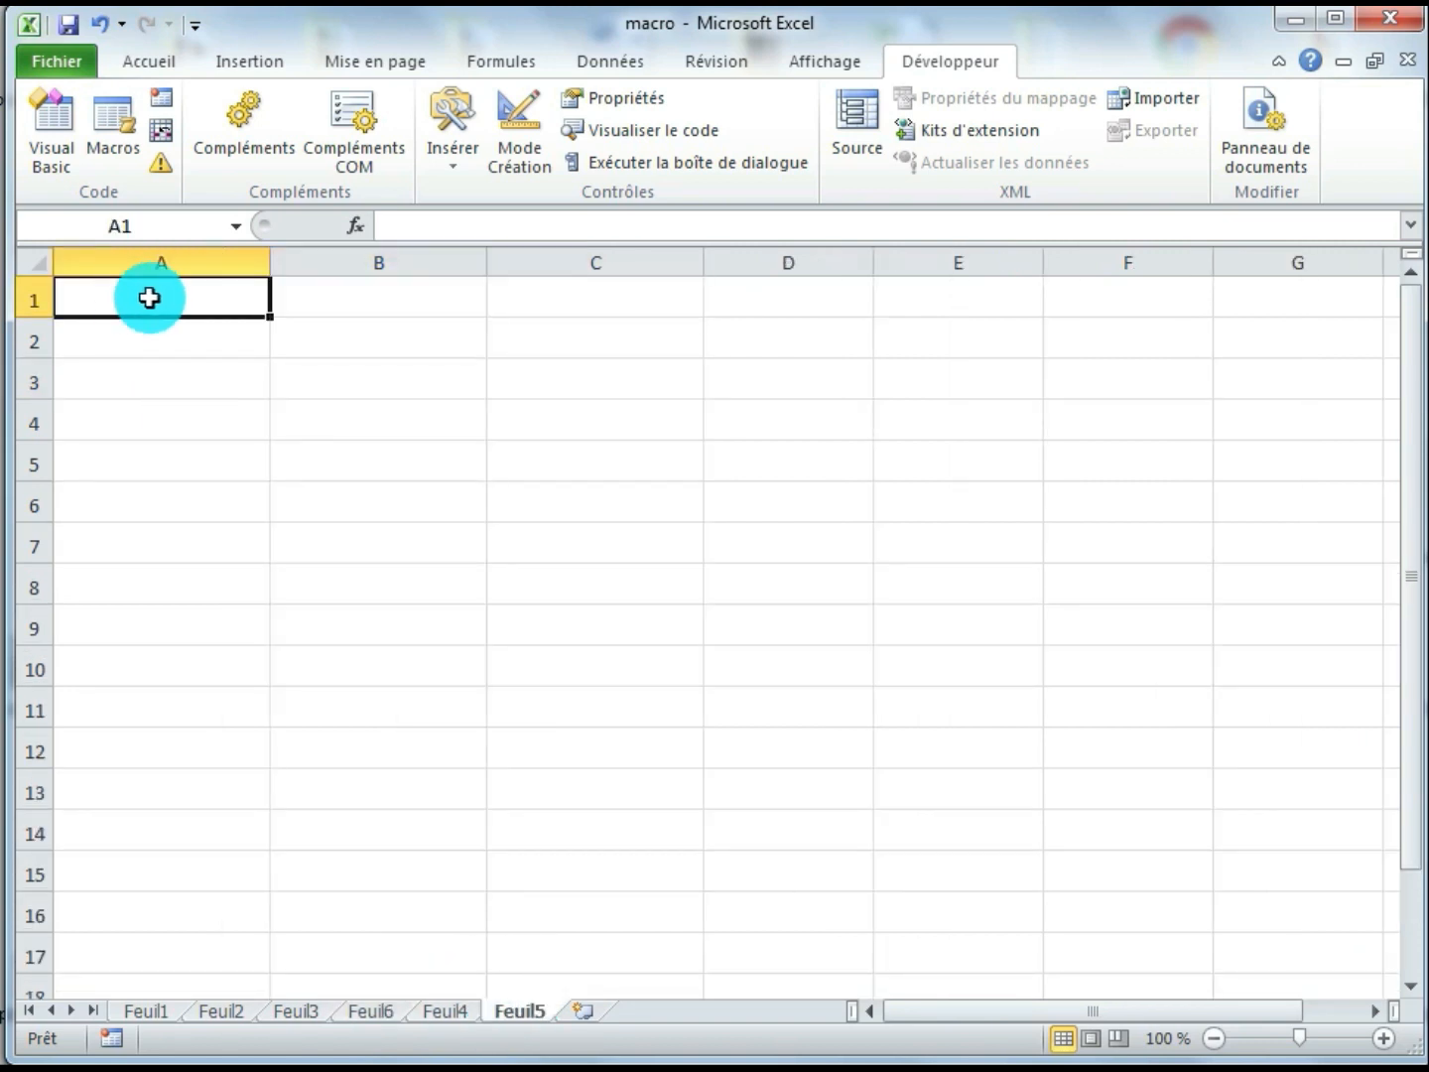
type("Nom")
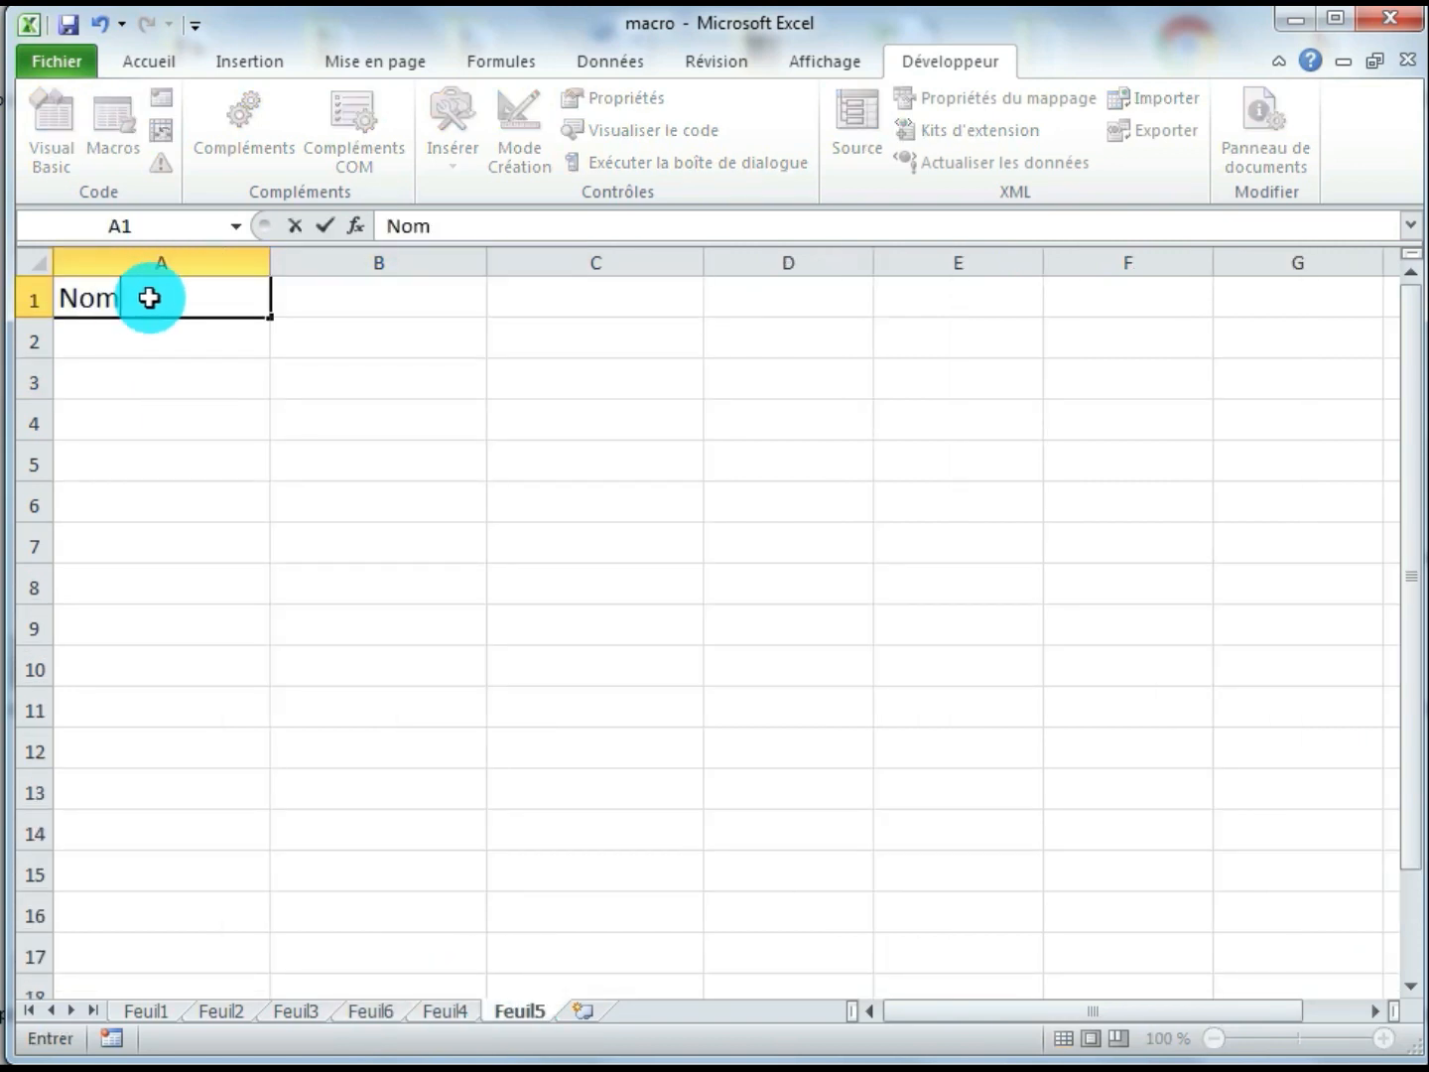
key("Tab")
type("P")
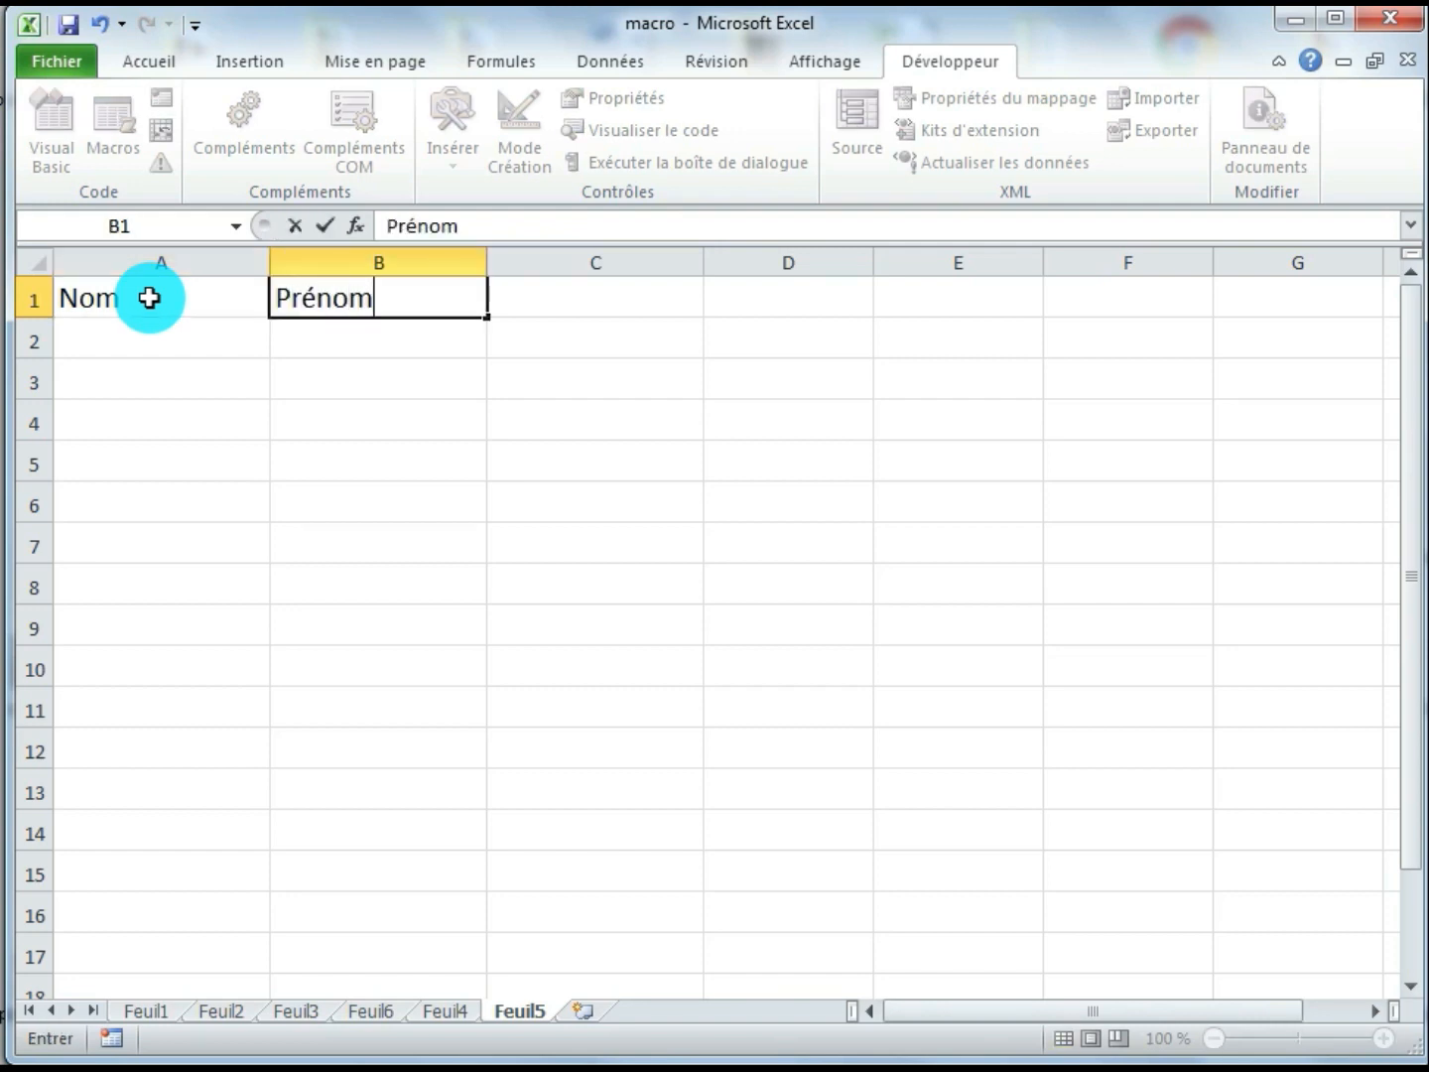
key("Tab")
type("A")
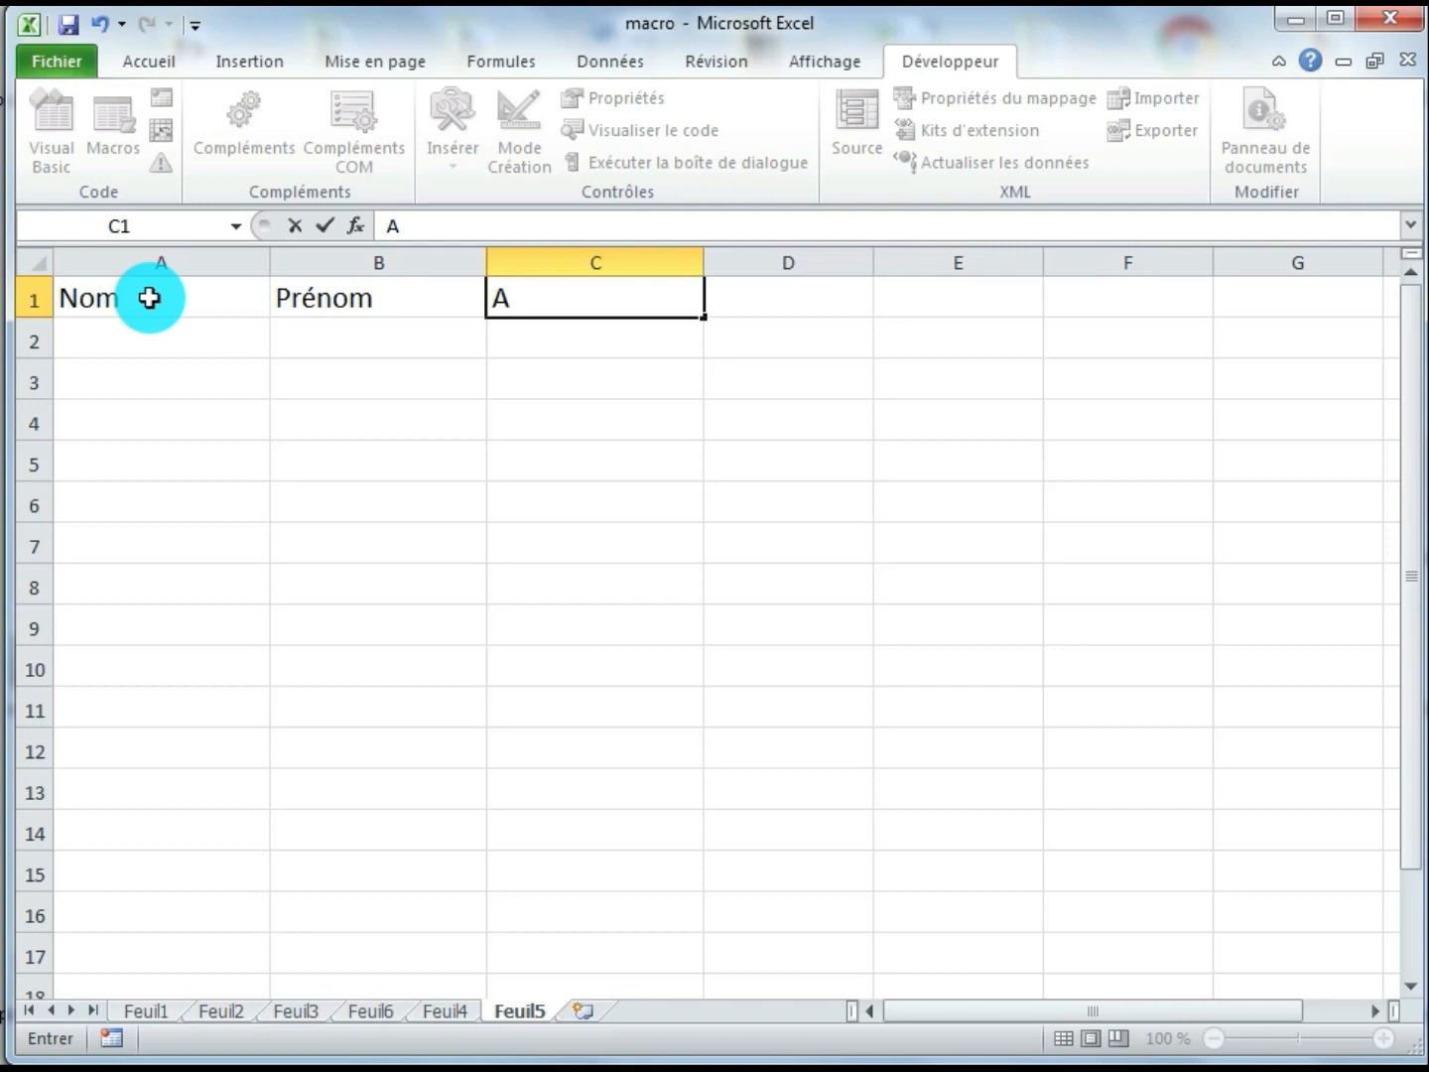
type("ge")
Fill row 2 with a sample person's last name in A2, first name in B2 and age 25 in C2
left_click(164, 329)
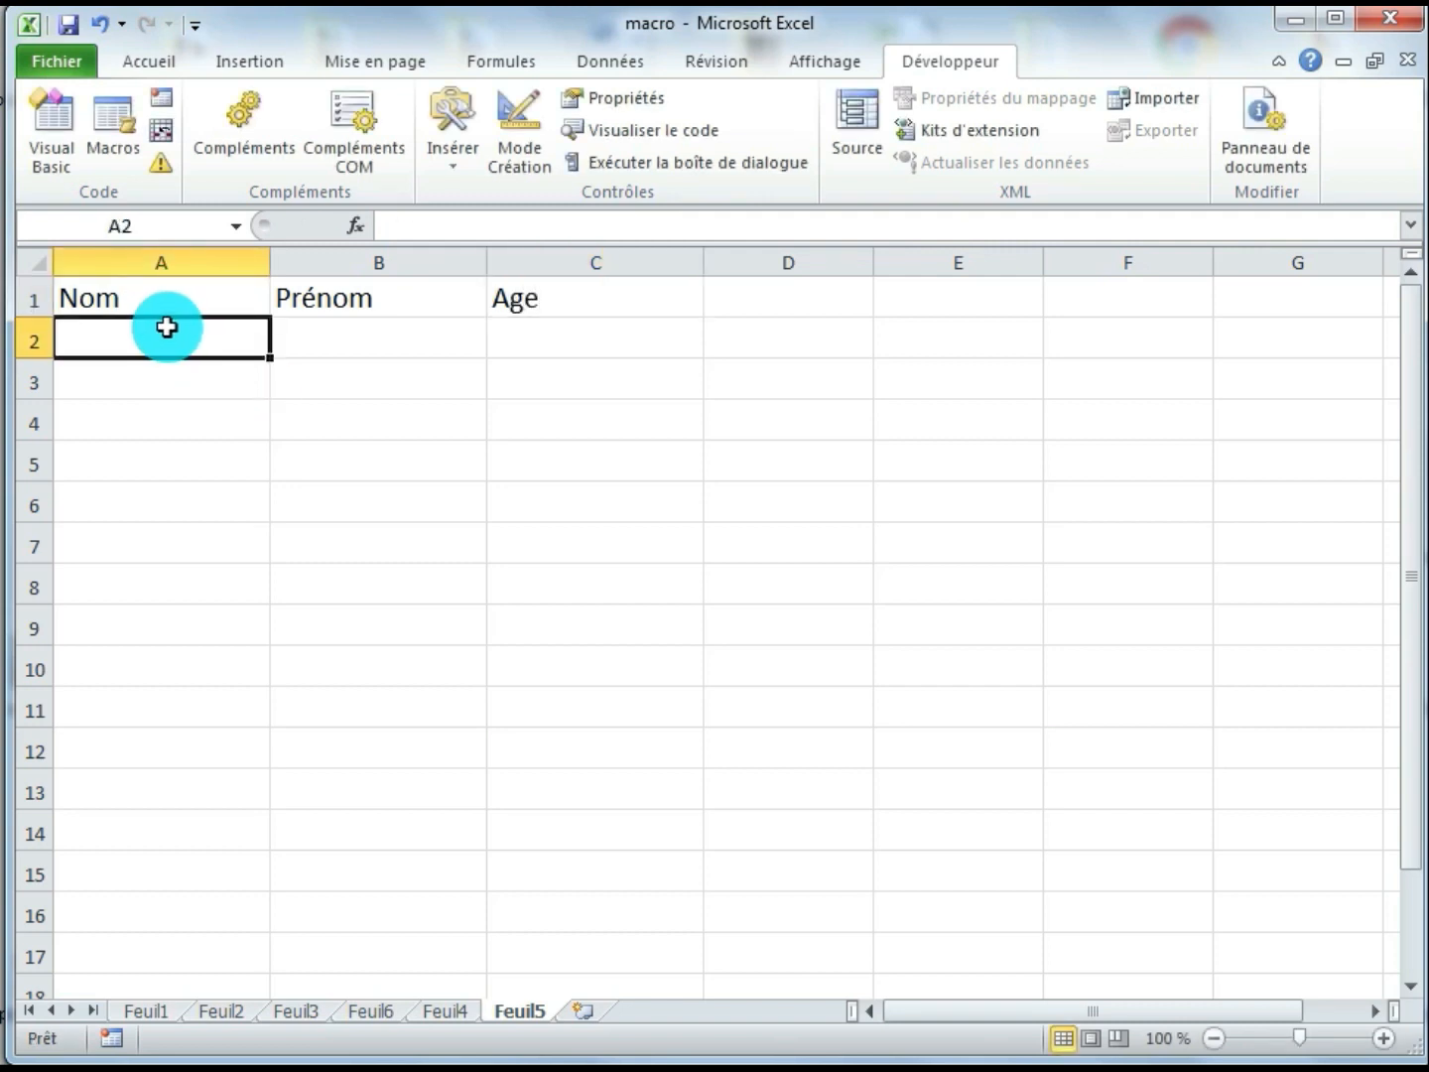
type("Essami")
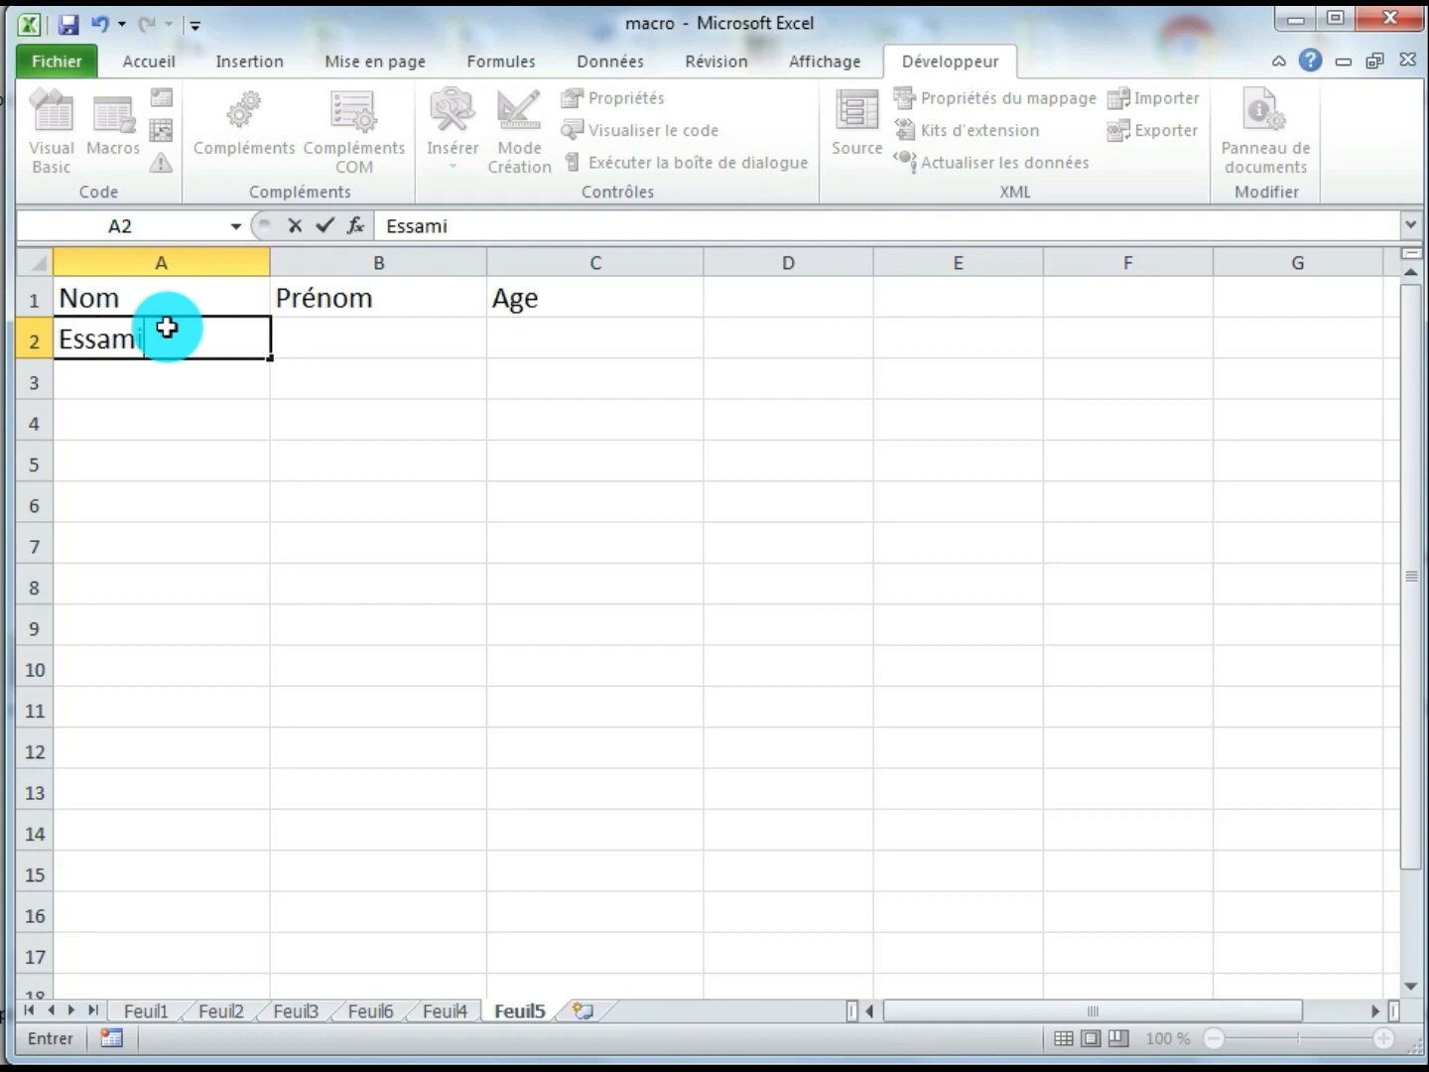
key("Tab")
type("Mo")
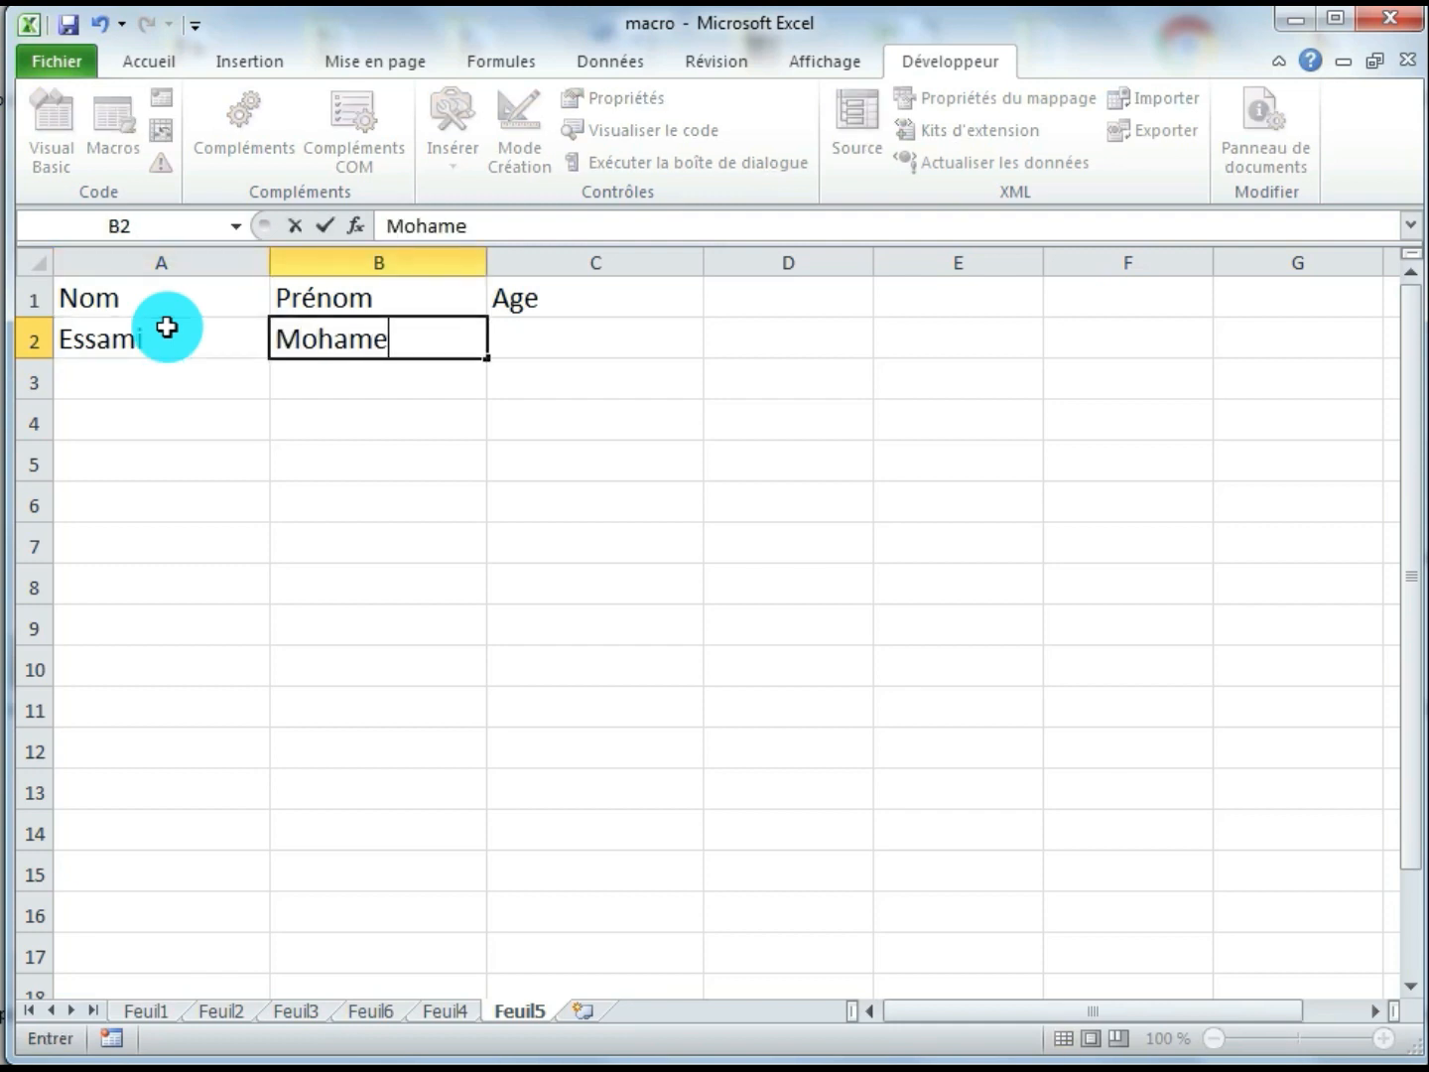
key("Tab")
type("25")
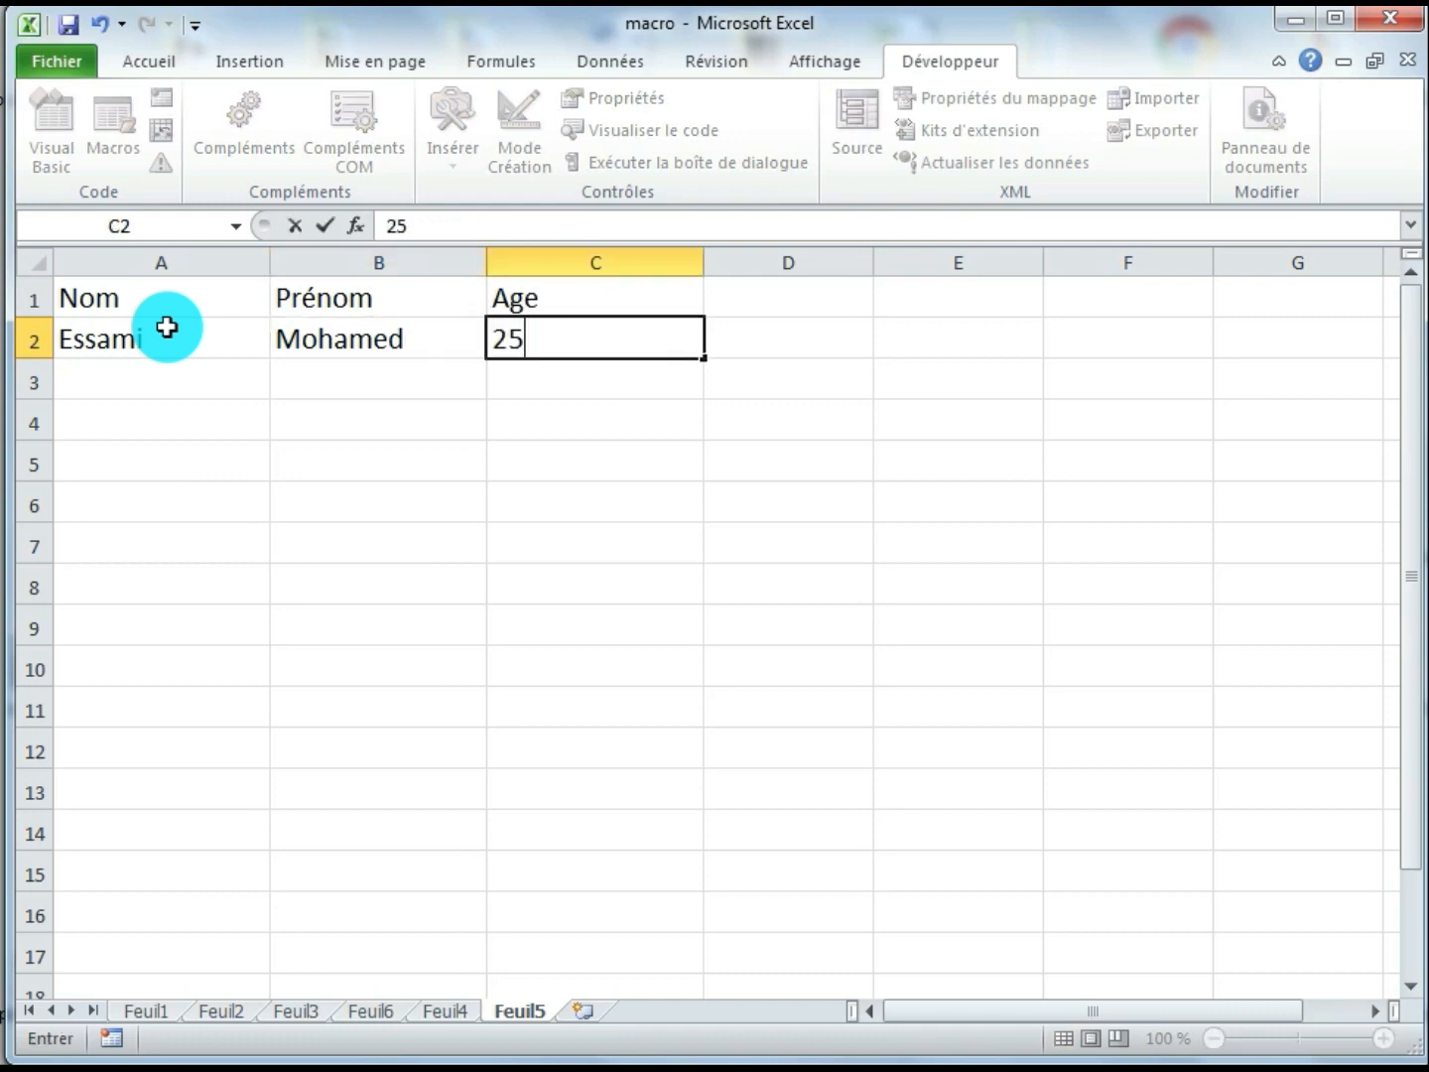
left_click(212, 427)
Apply borders to all cells of the table A1:C2 on Feuil5
left_click_drag(228, 300, 584, 346)
left_click(150, 58)
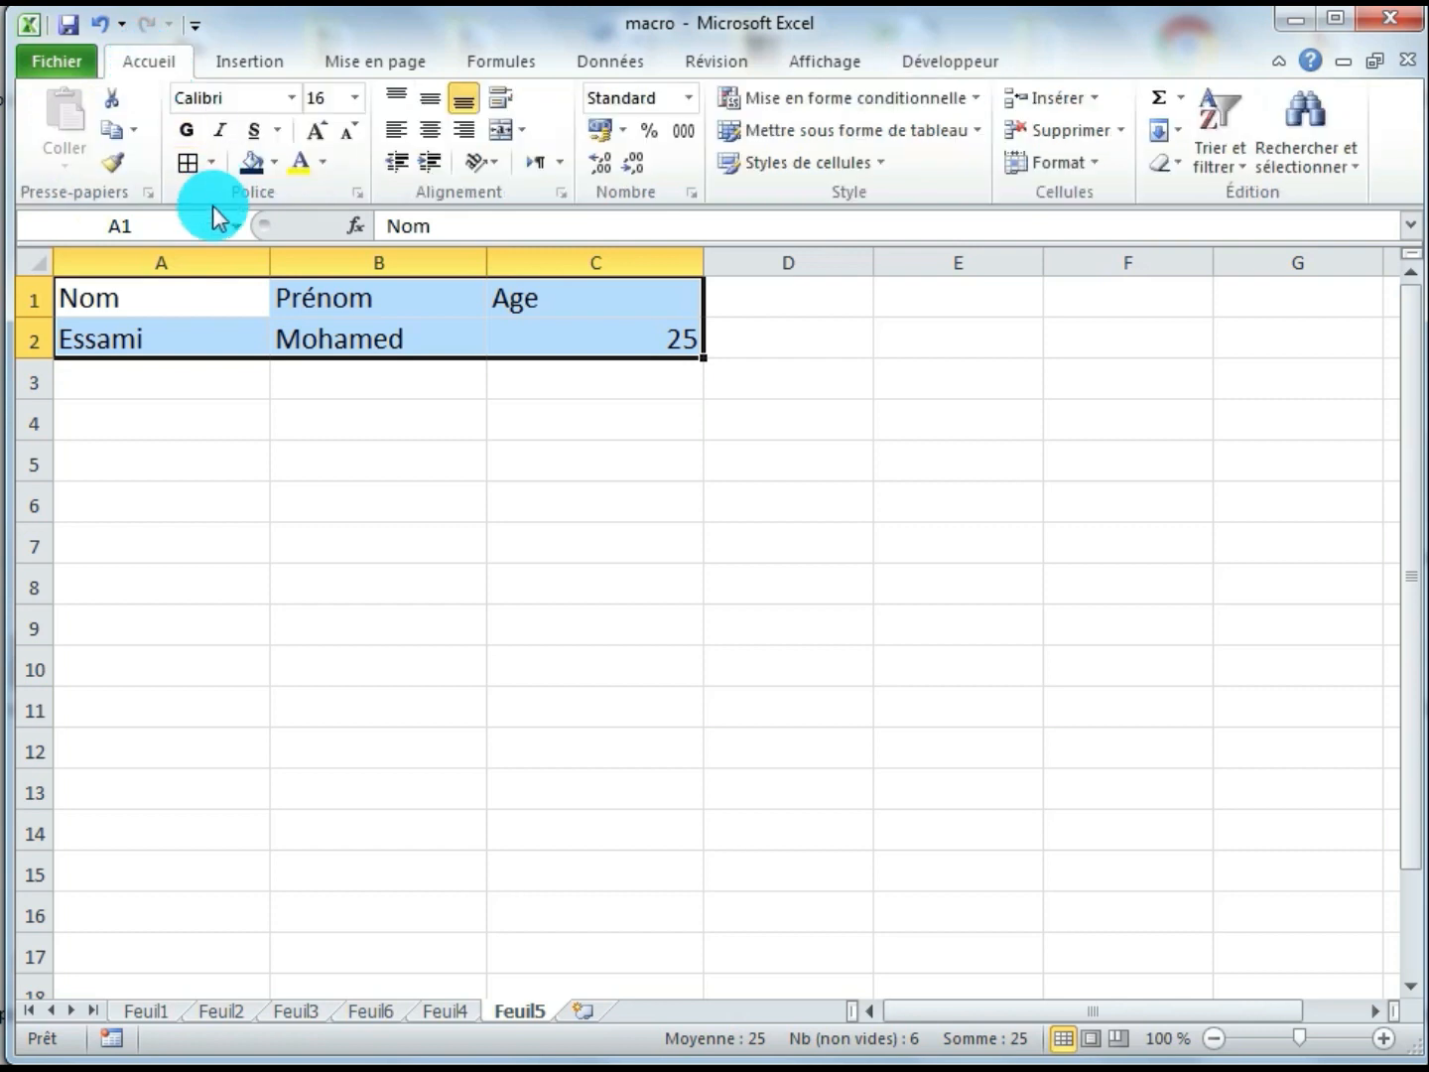
left_click(190, 165)
Make the header cells A1:C1 bold and centre their text horizontally
left_click_drag(262, 293, 506, 293)
left_click(195, 138)
left_click(374, 422)
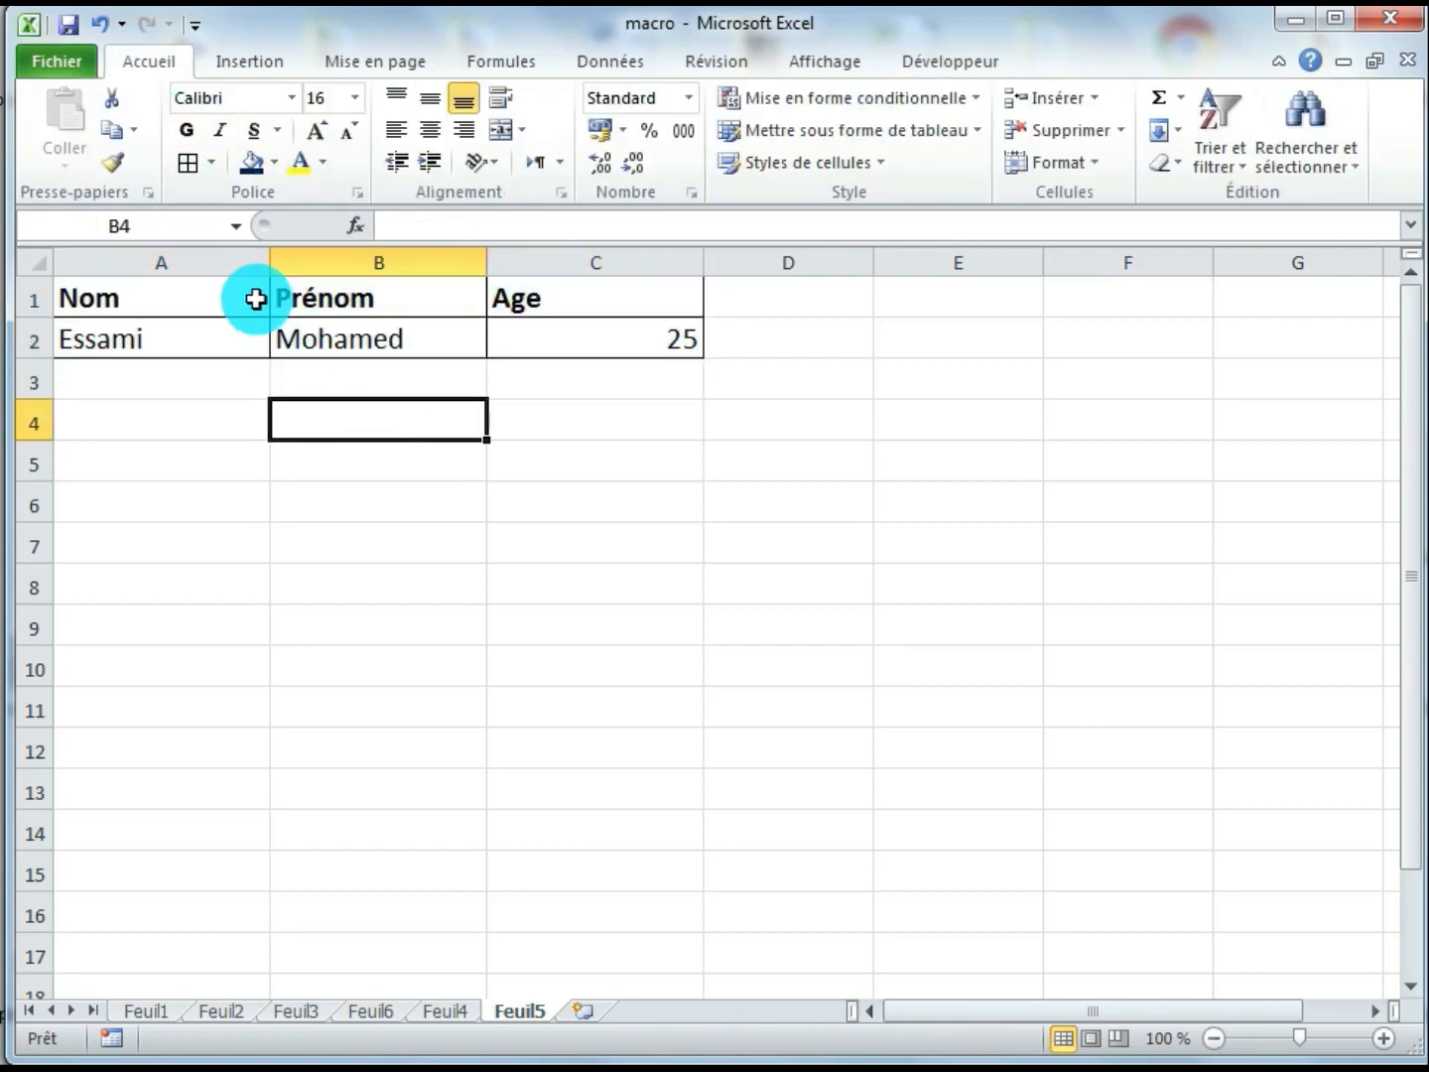
left_click_drag(258, 297, 452, 252)
left_click(430, 129)
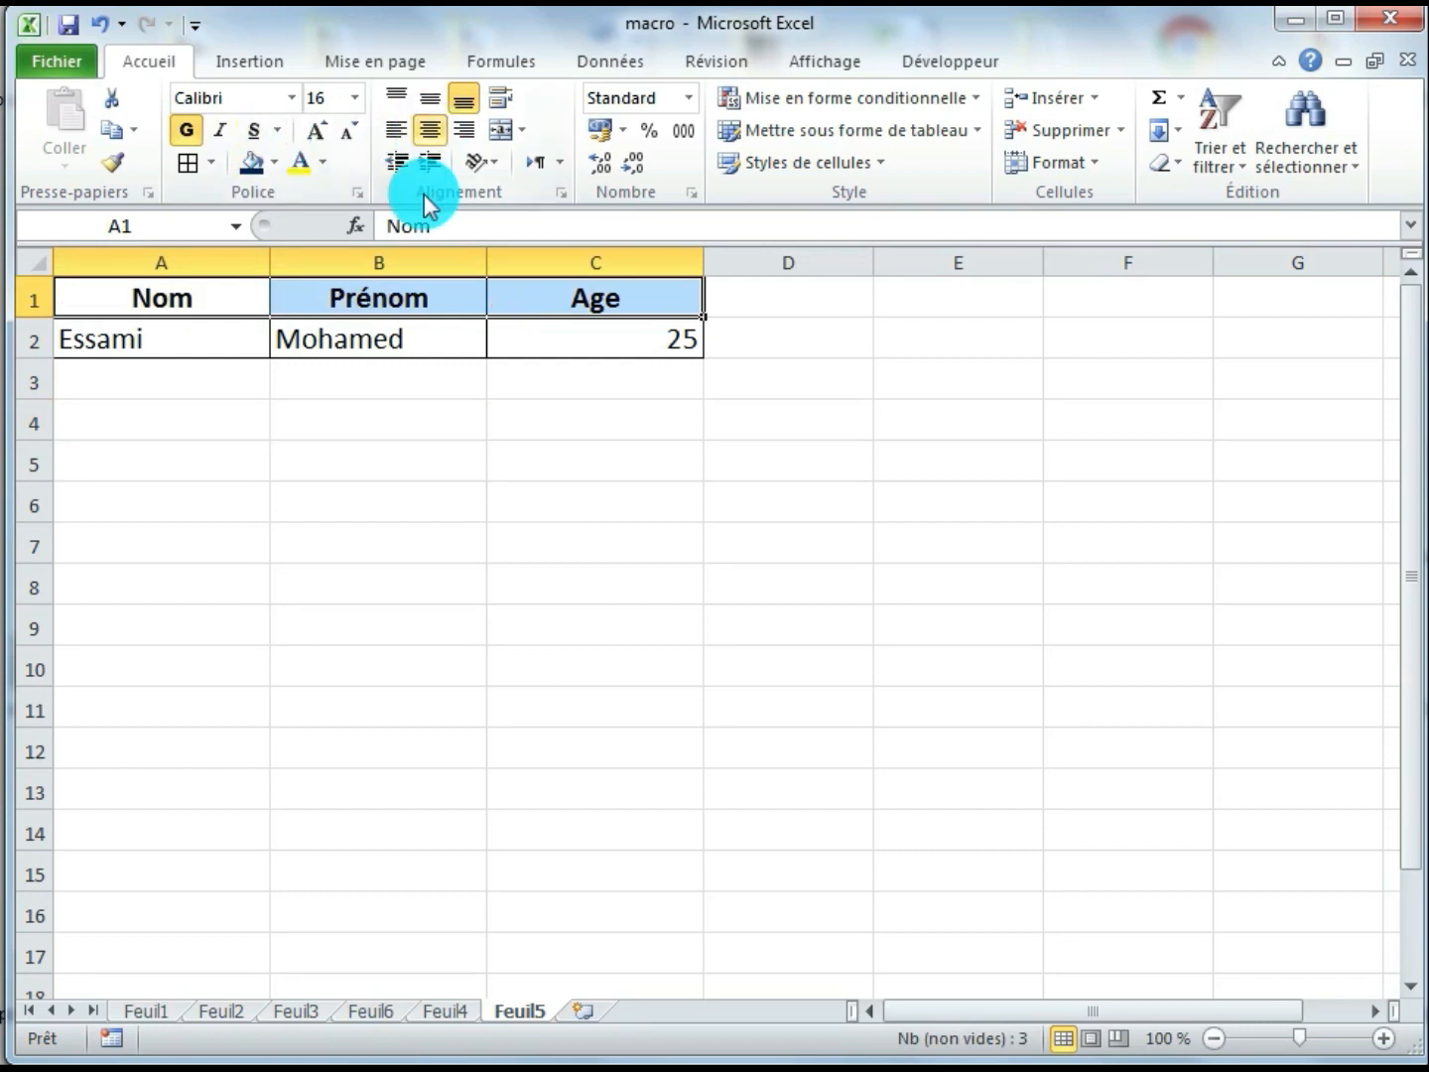
left_click(445, 1011)
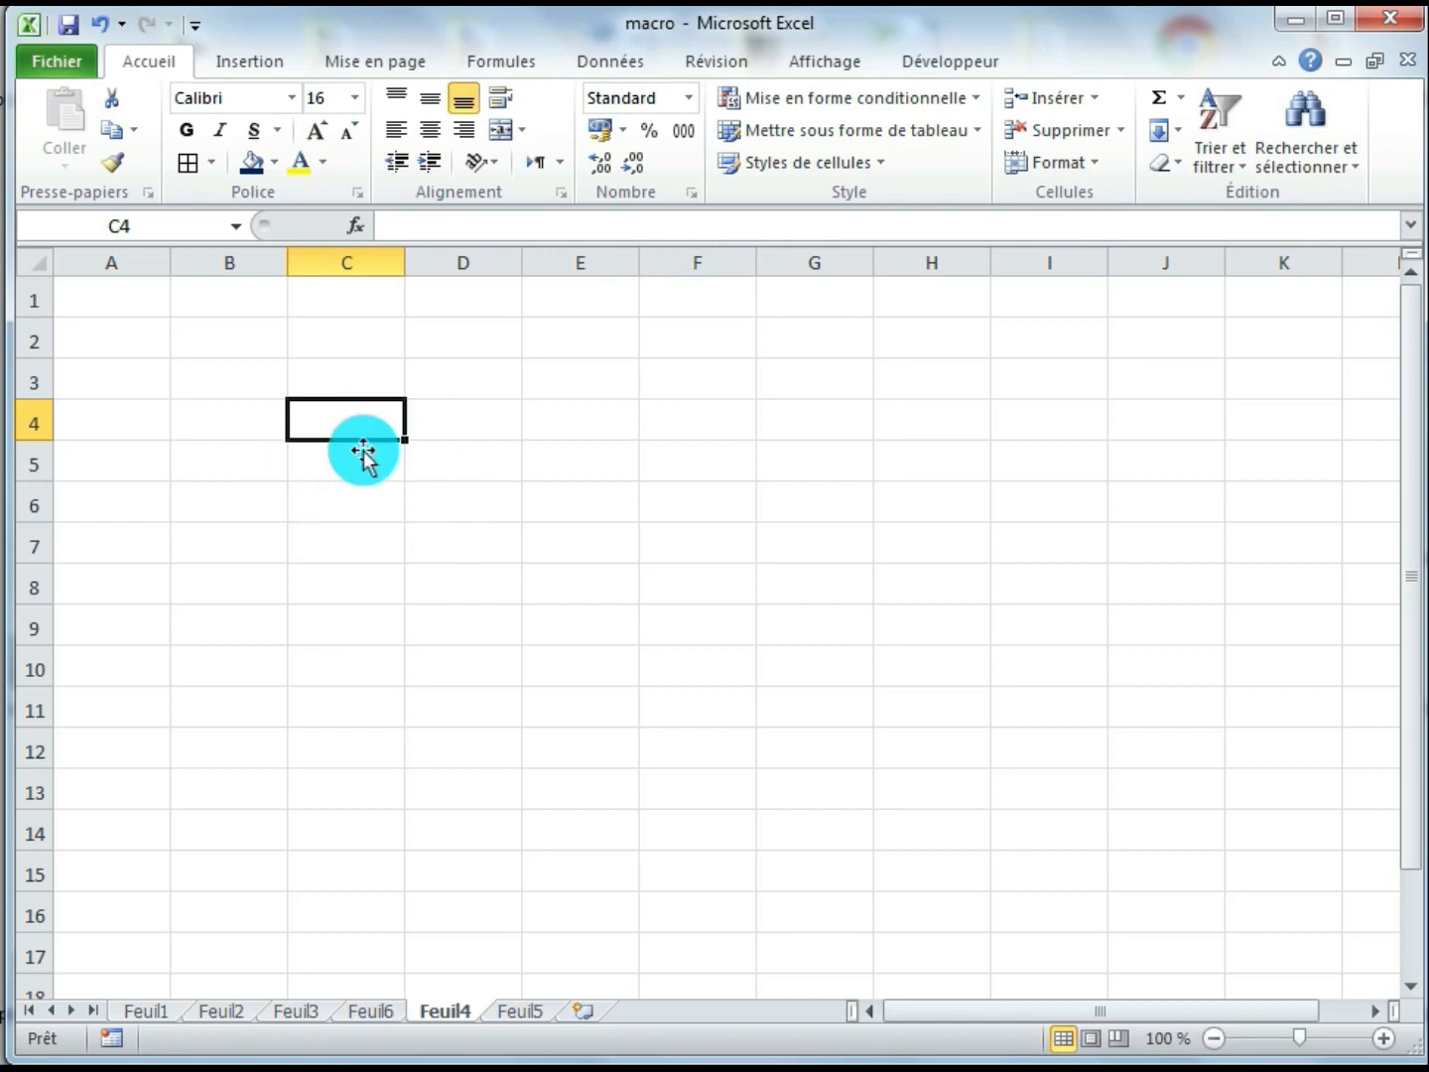
left_click(523, 1010)
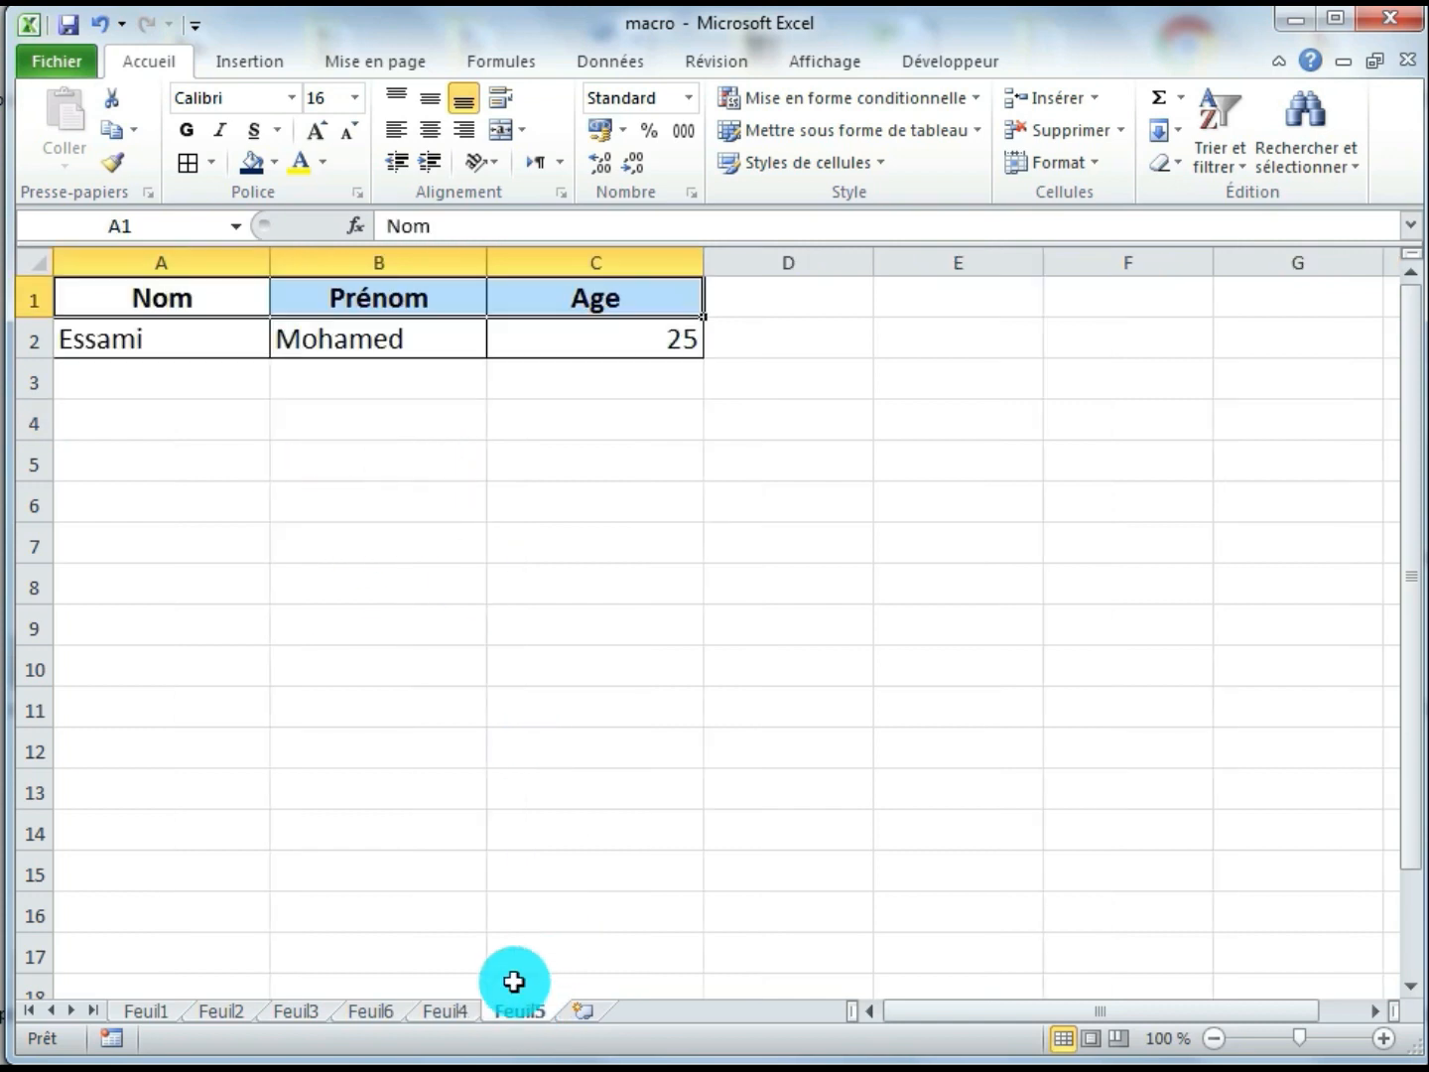
left_click(398, 342)
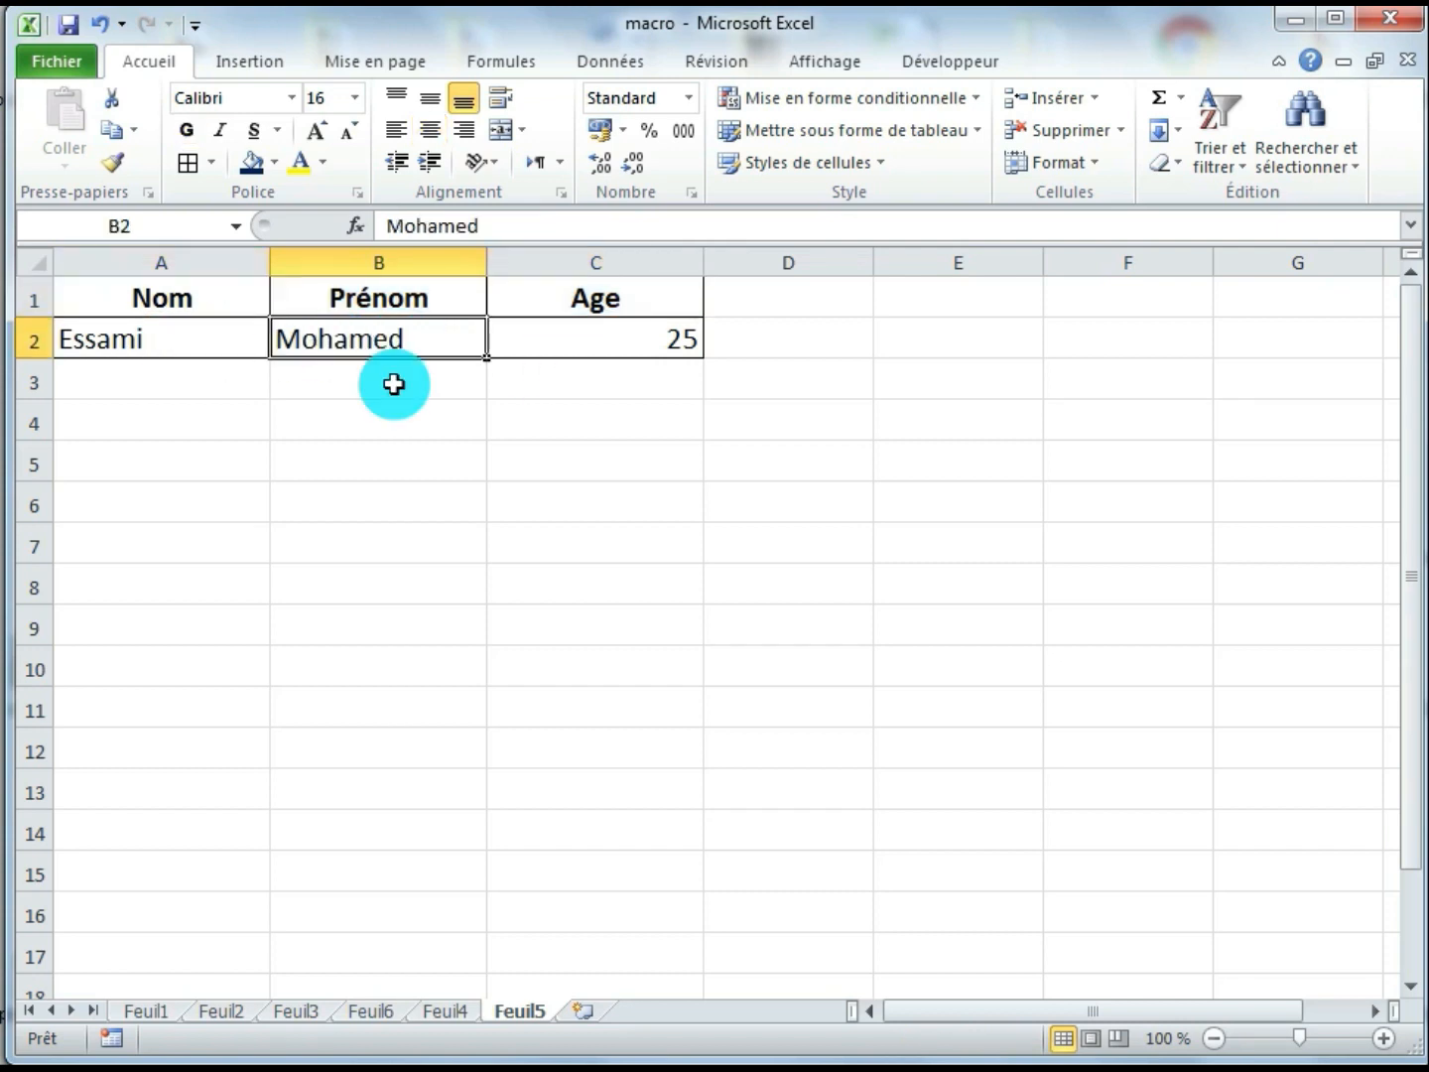
On the Feuil4 sheet, enter the labels "Nom :", "Prénom :" and "Age :" in cells C6, C8 and C10
left_click(443, 1012)
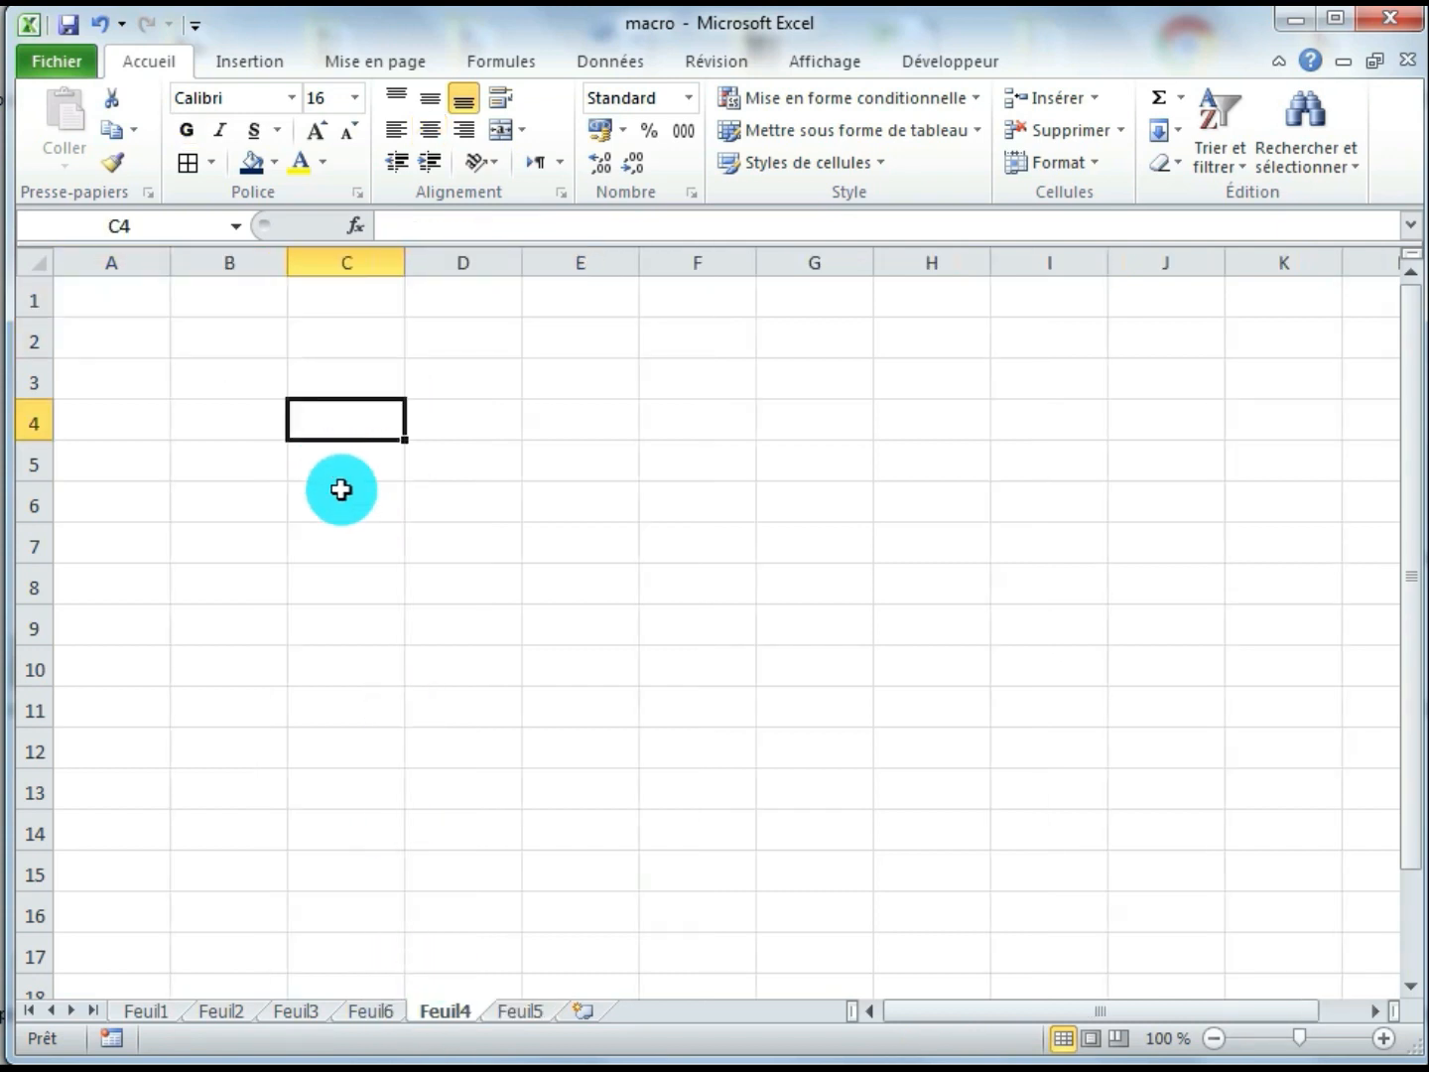
left_click(344, 505)
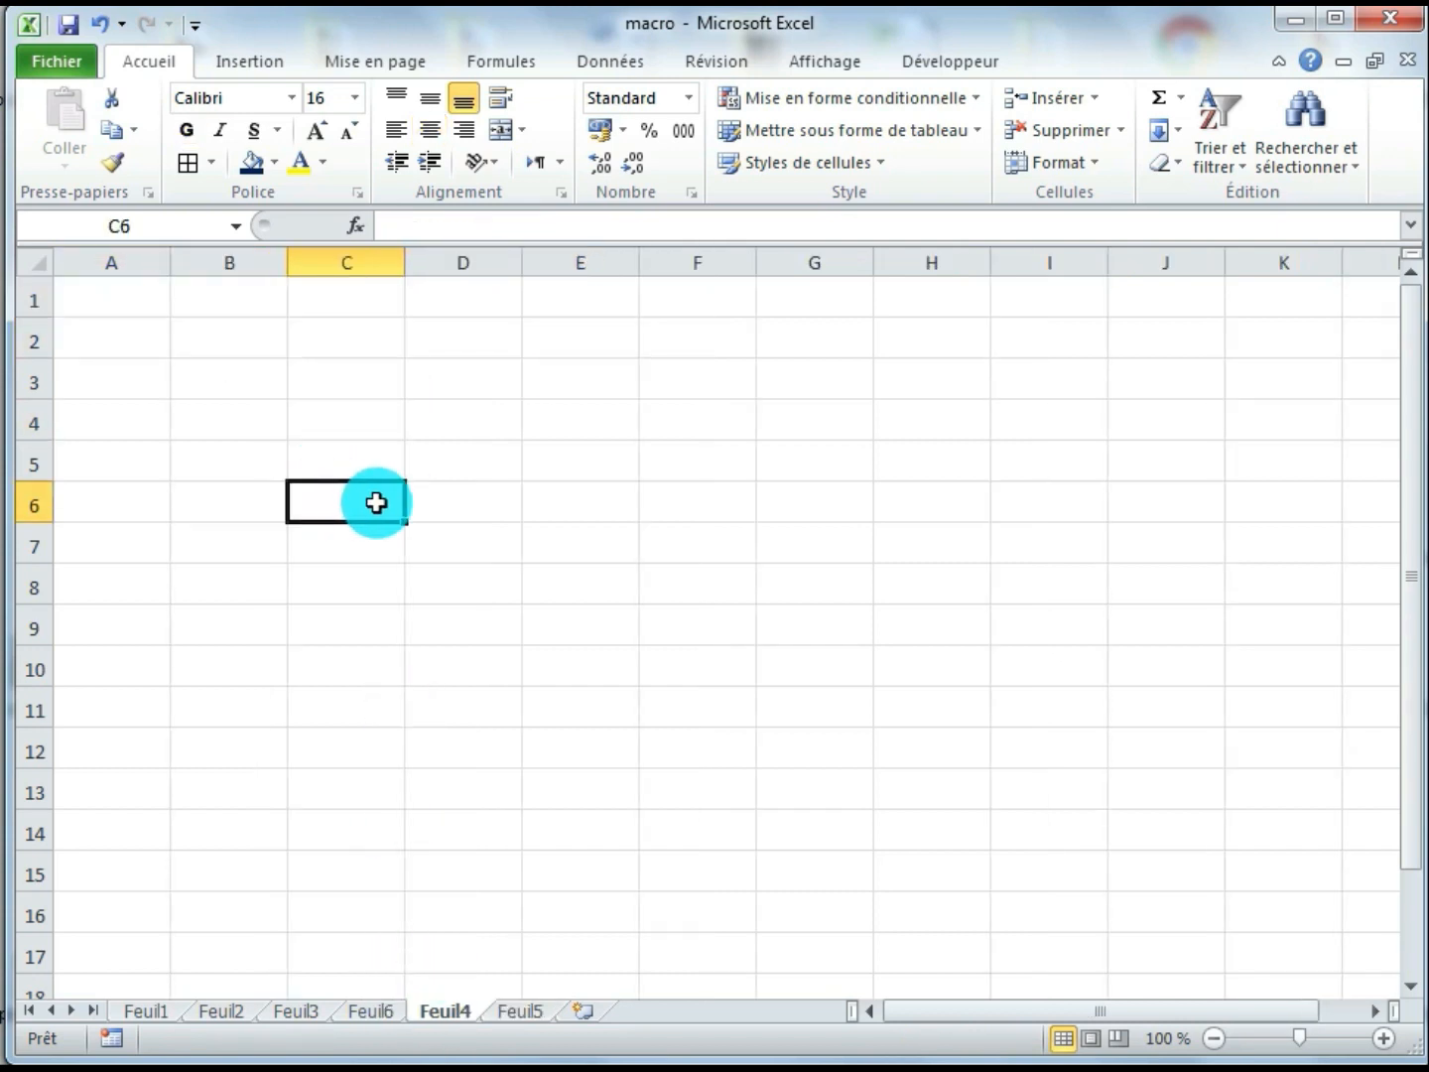
type("Nom")
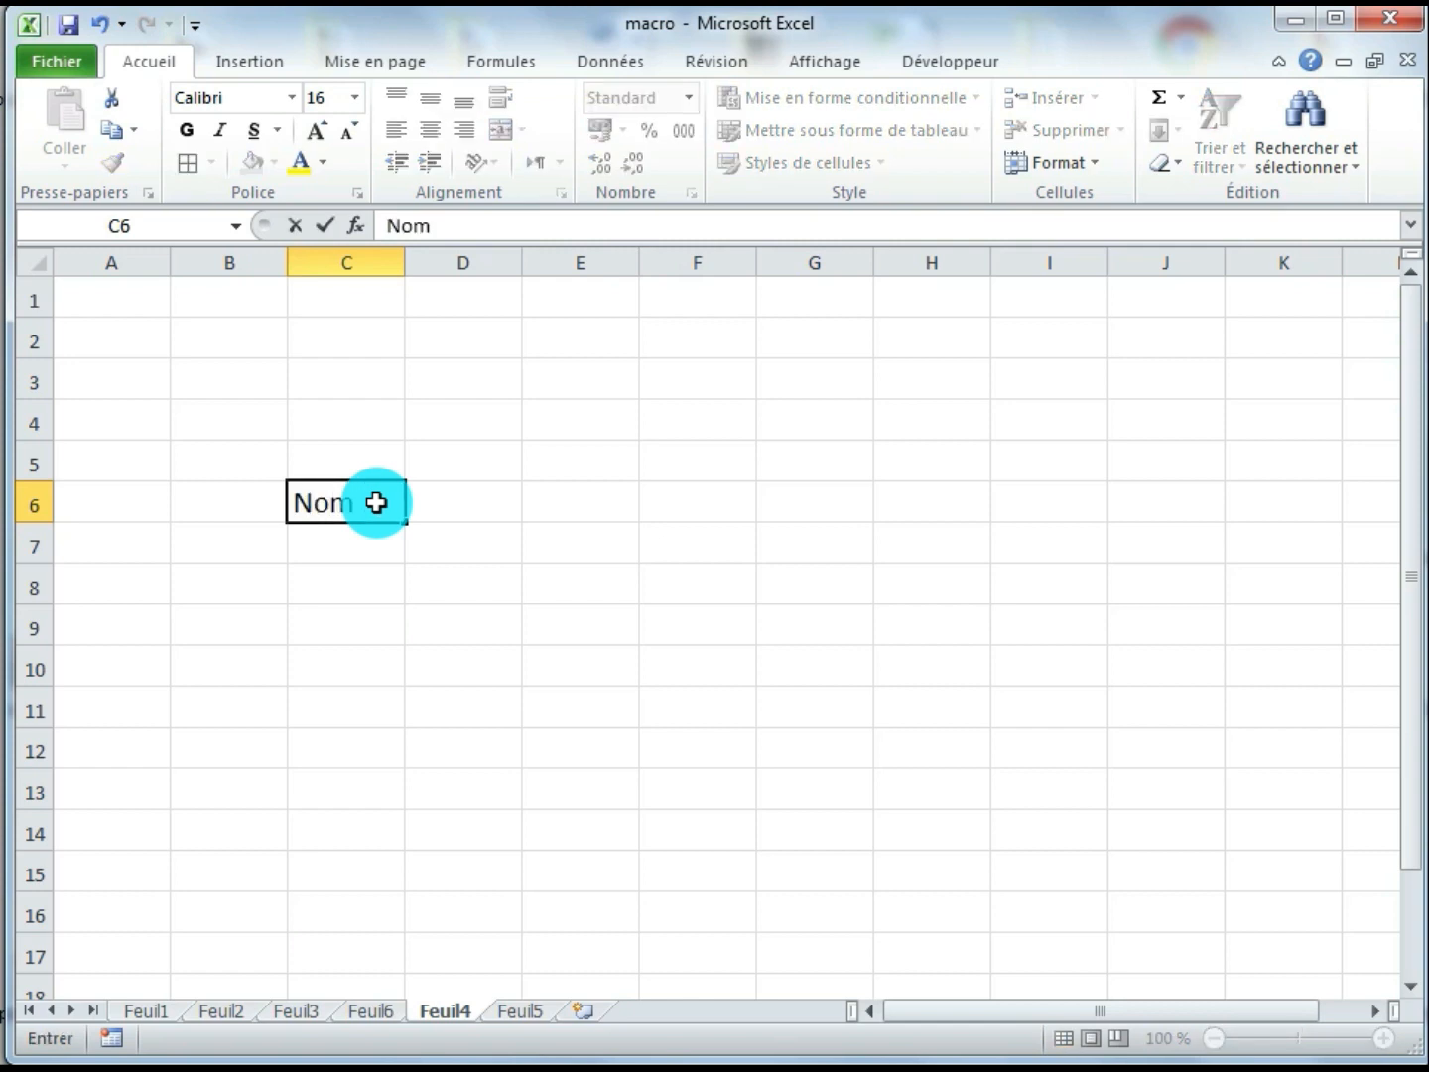
type(" :")
key("Return")
key("Return")
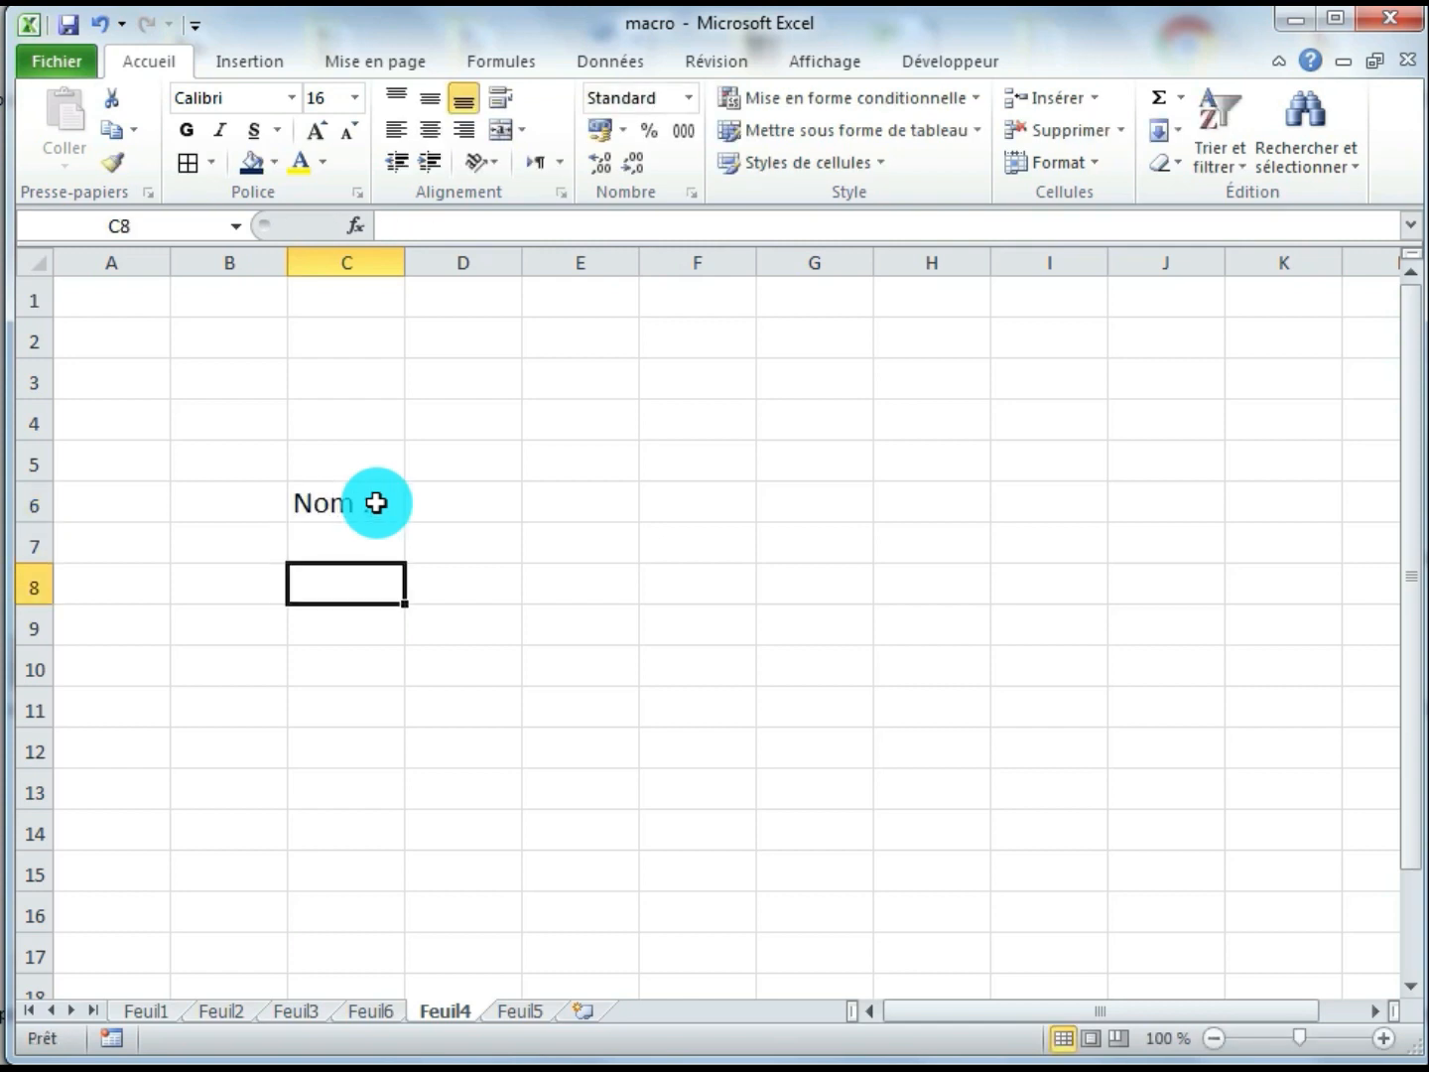
type("Prénom :")
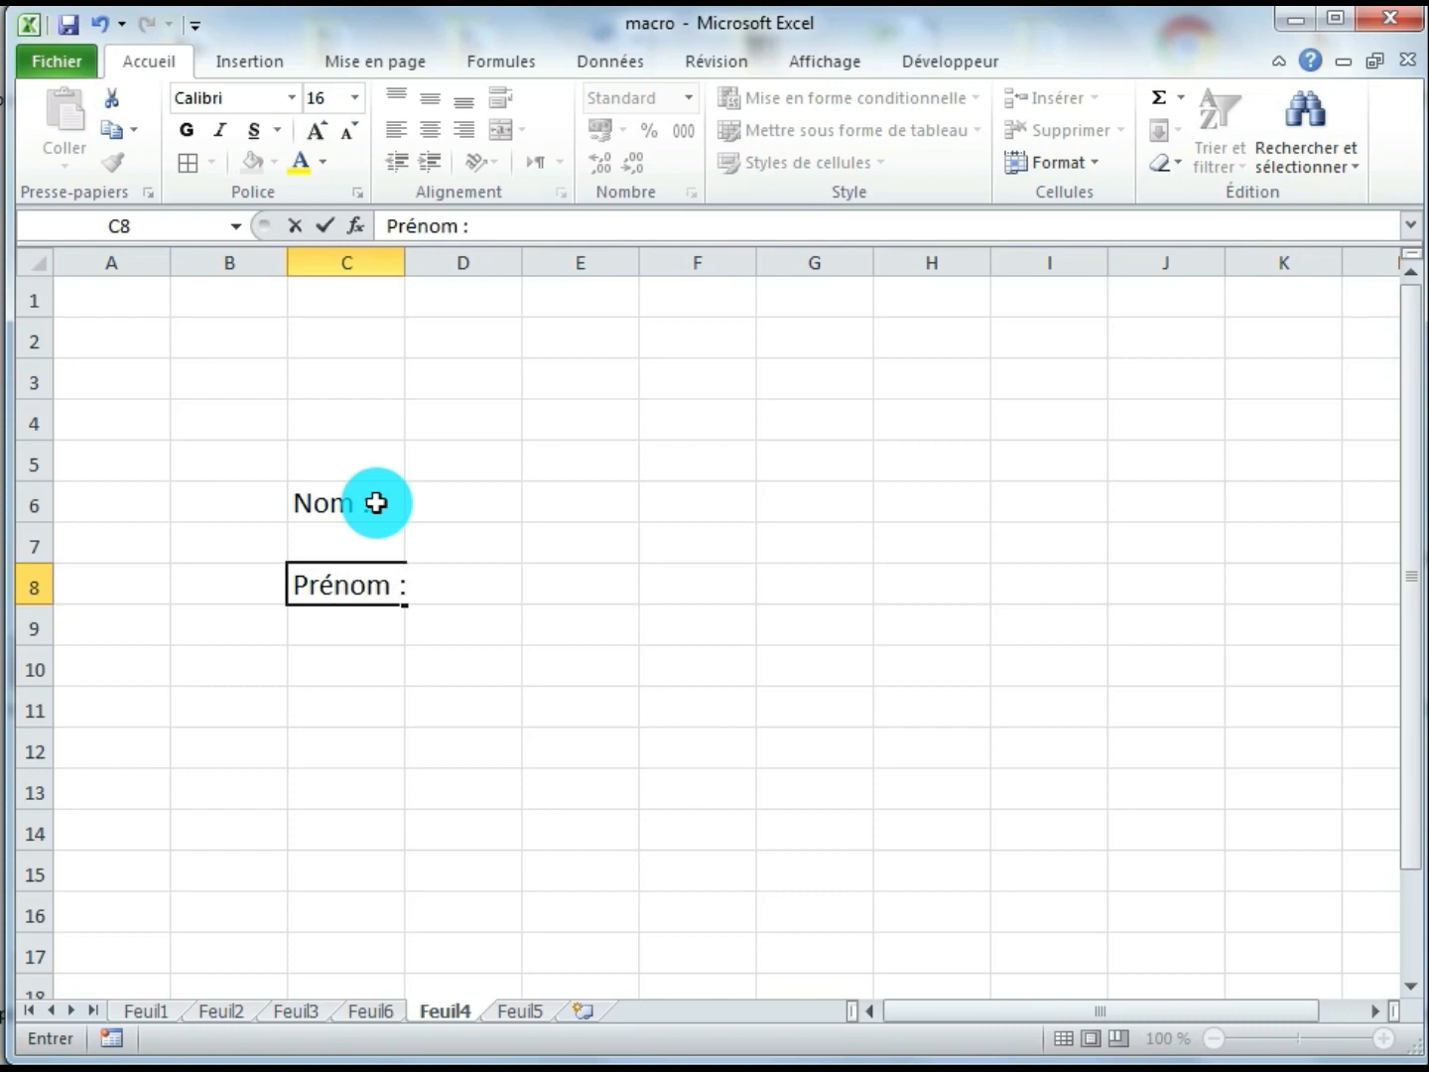
key("Return")
key("Return")
type("Age")
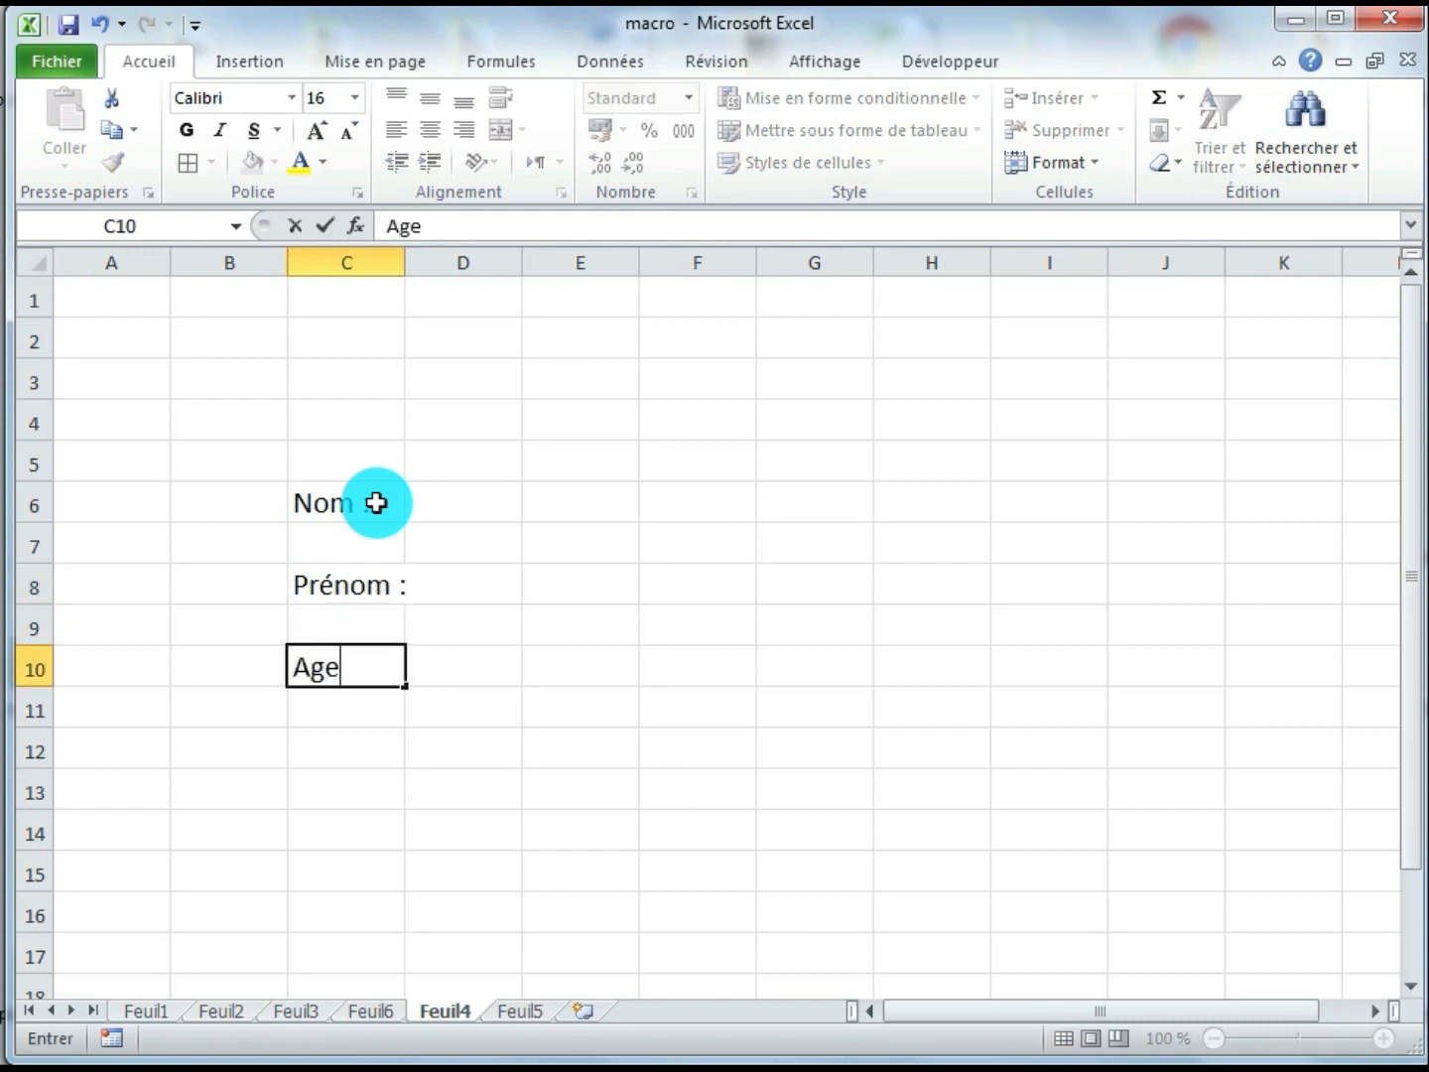
type(" :")
key("Return")
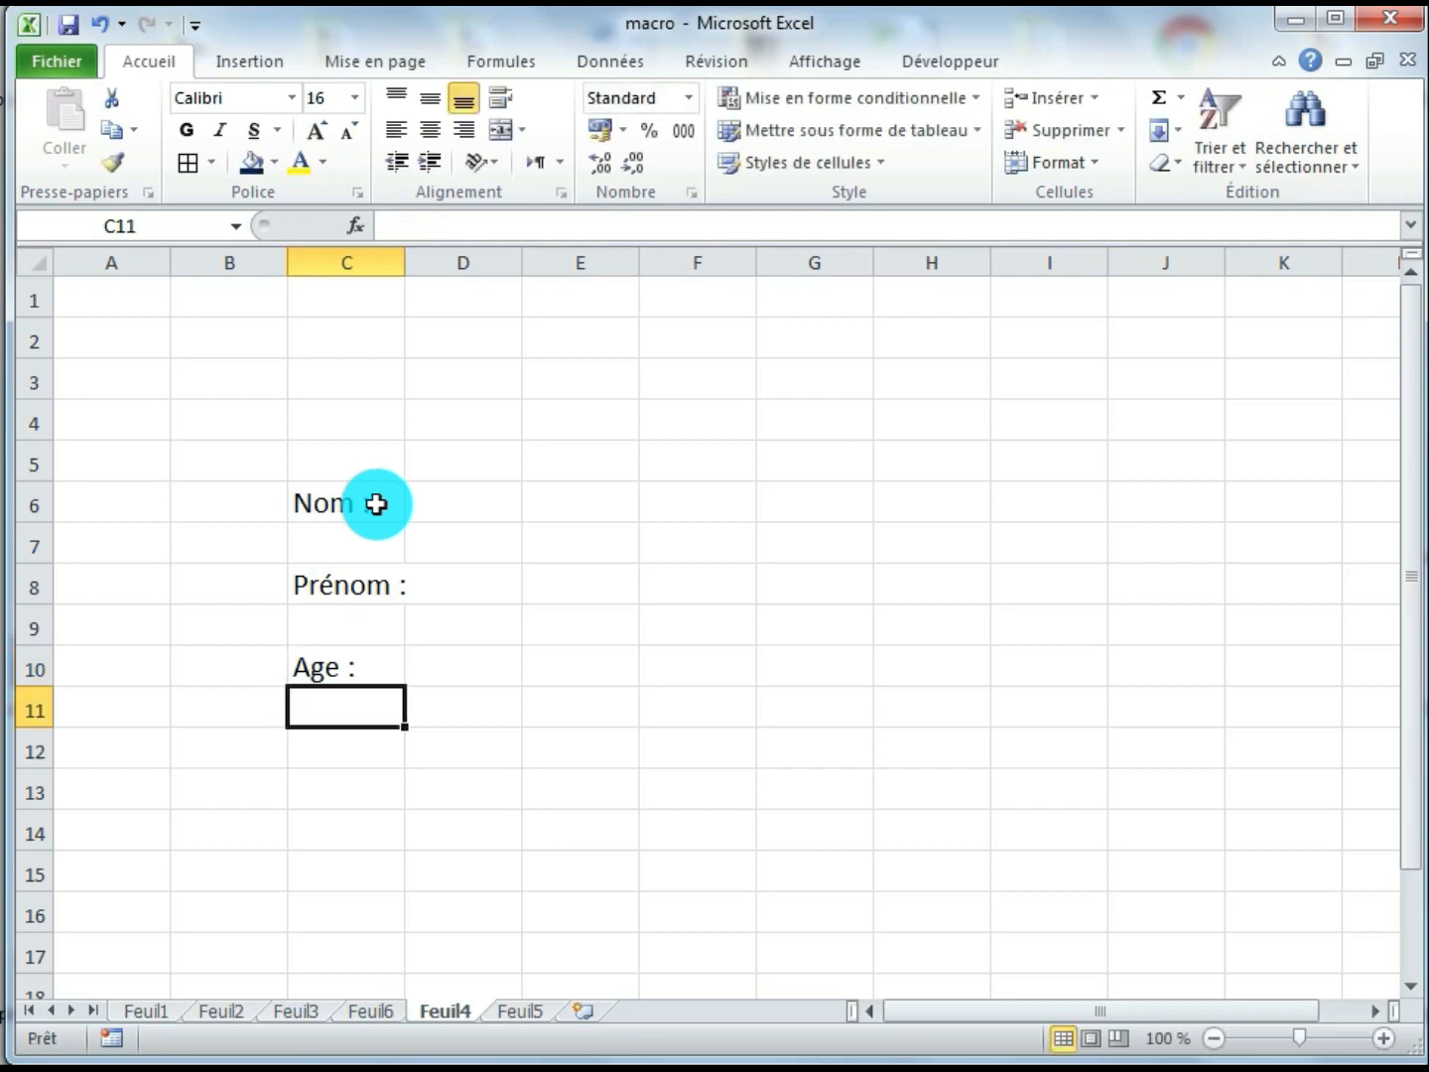
Widen column C slightly and format the labels in C6:C10 as bold at font size 18
left_click_drag(402, 266, 437, 269)
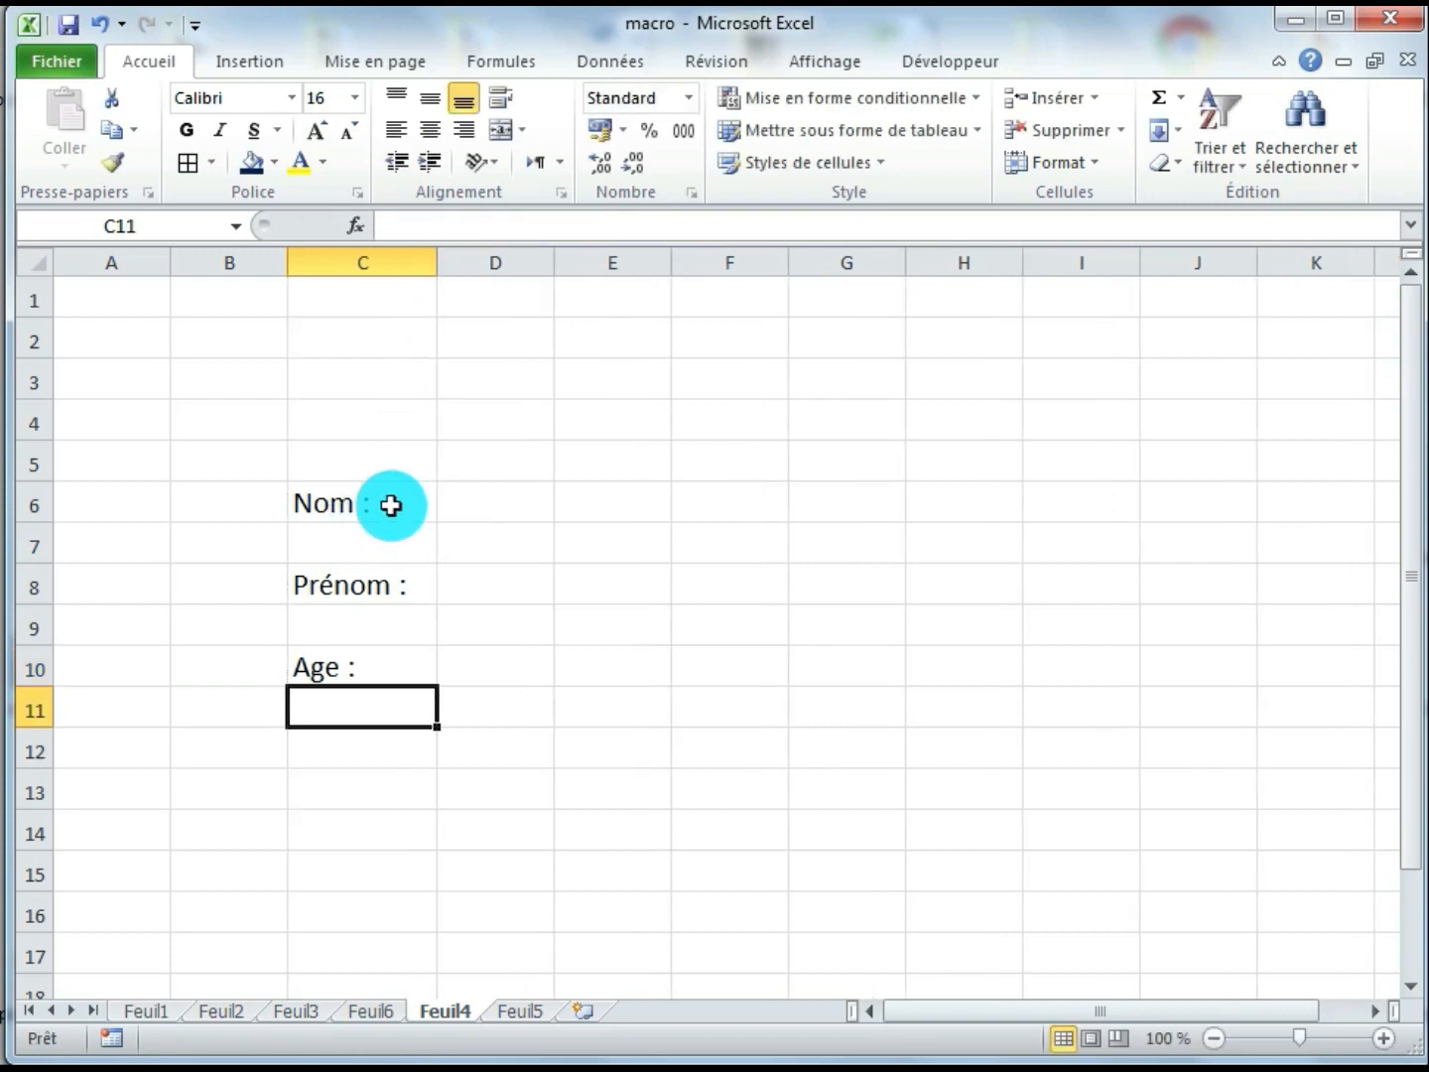
left_click_drag(388, 505, 387, 671)
left_click(193, 137)
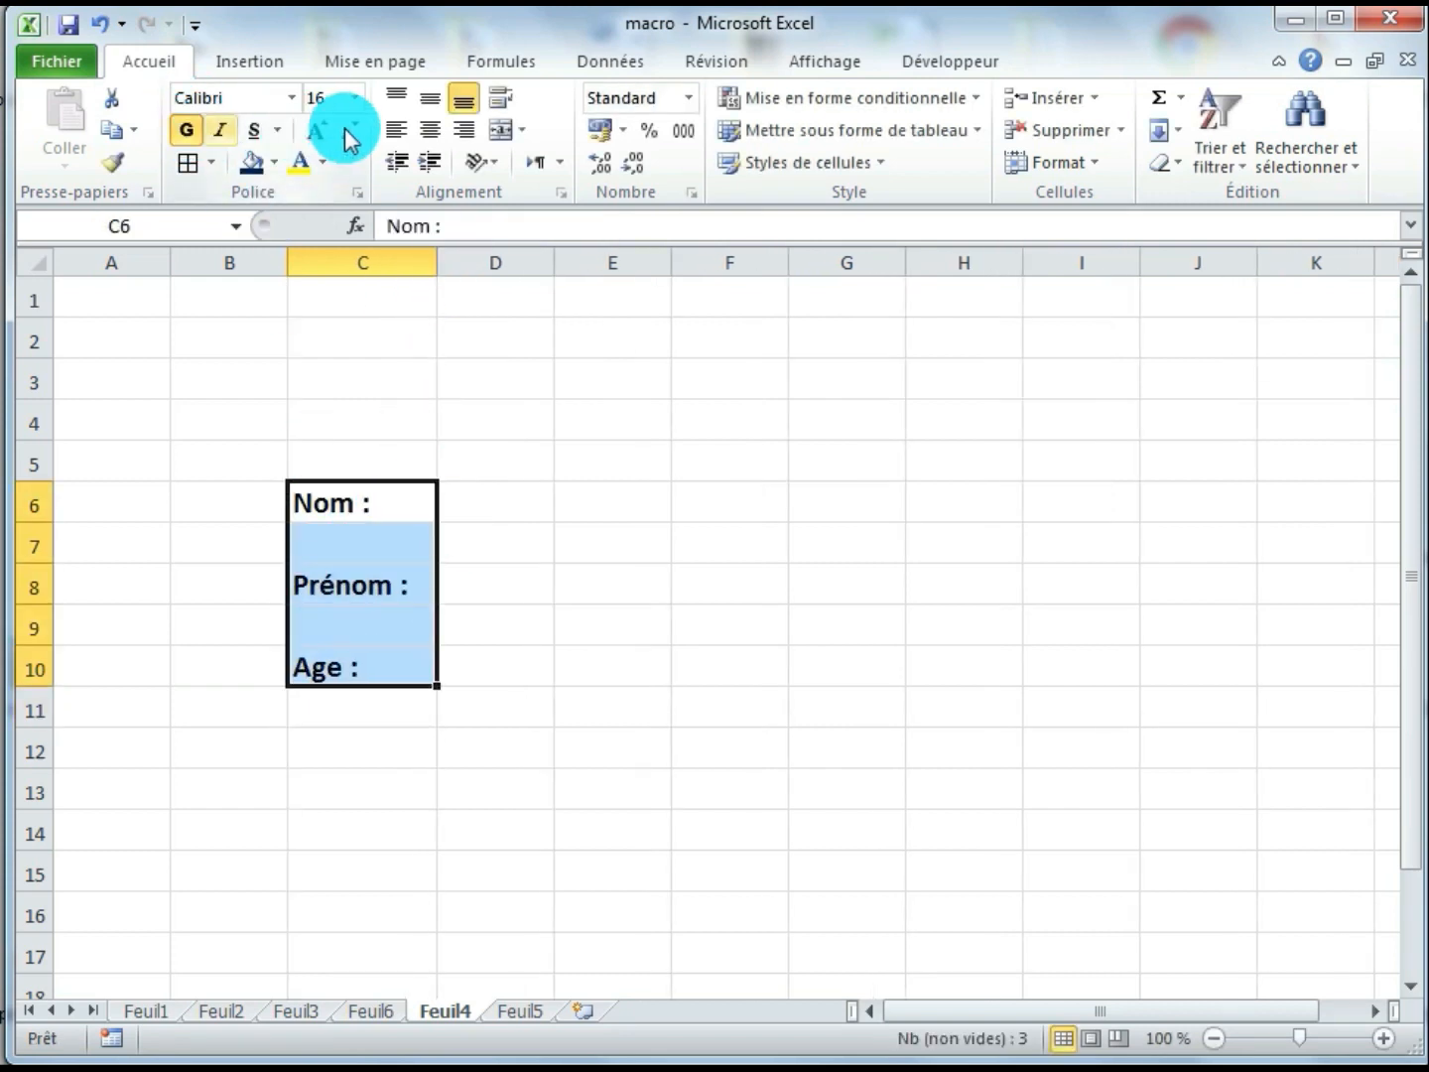
left_click(354, 97)
left_click(333, 281)
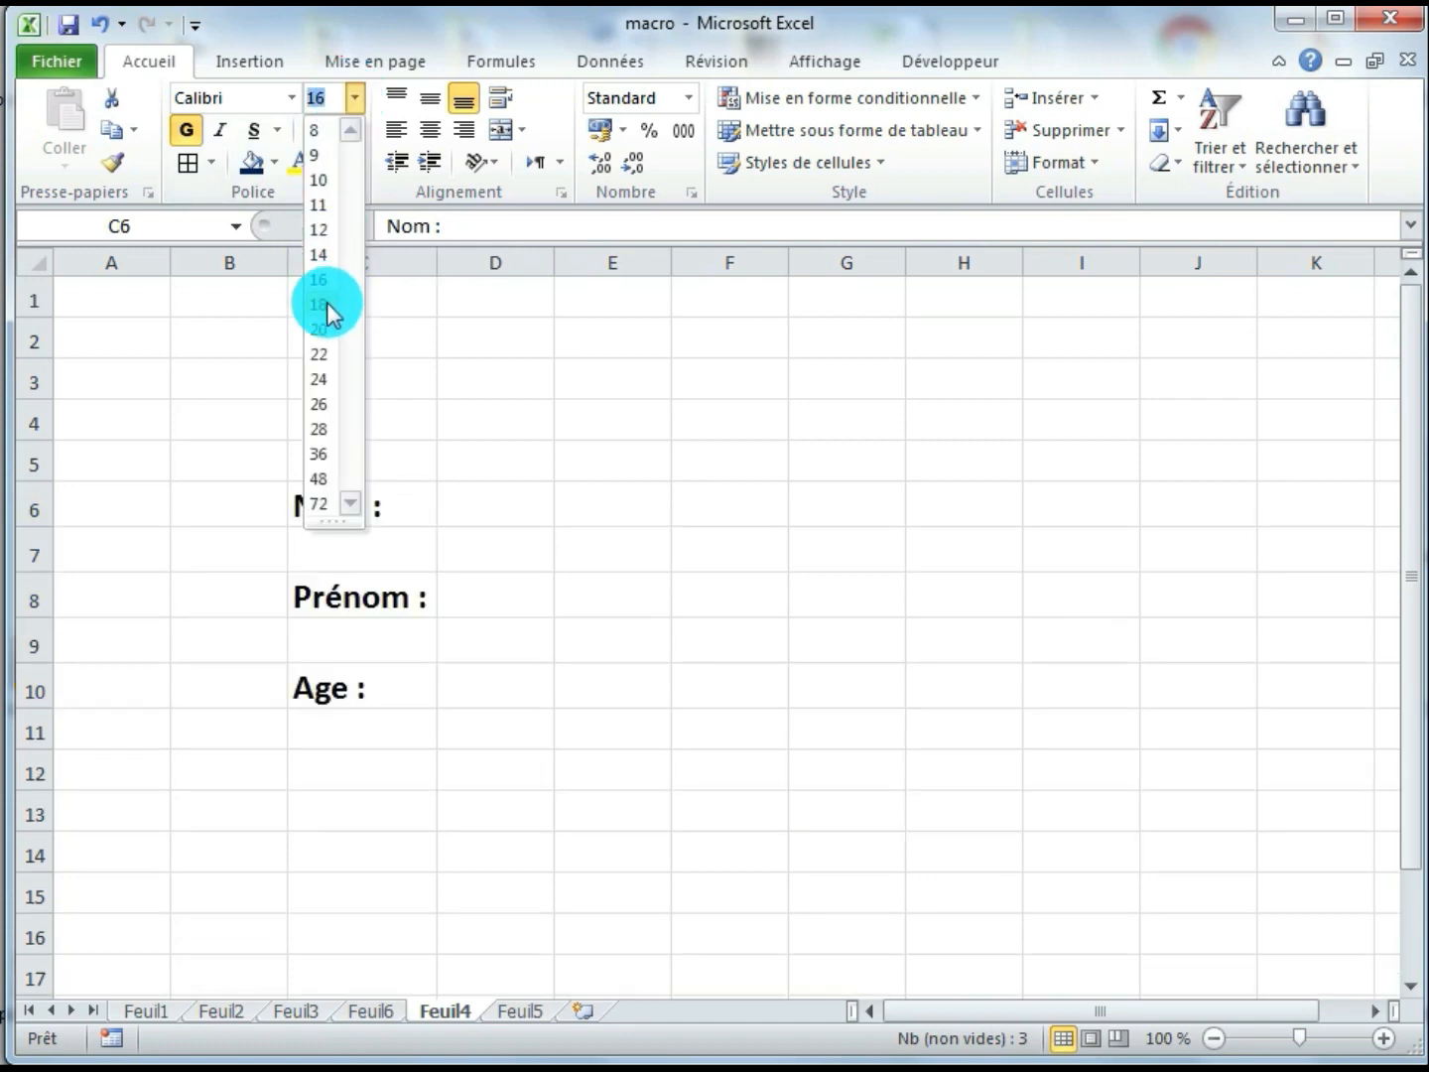
Narrow column D to about half its width and widen column E to about twice its width
left_click(487, 554)
left_click_drag(556, 263, 495, 265)
left_click_drag(613, 264, 726, 298)
Apply a thick box border to each of the input cells E6, E8 and E10
left_click(638, 505)
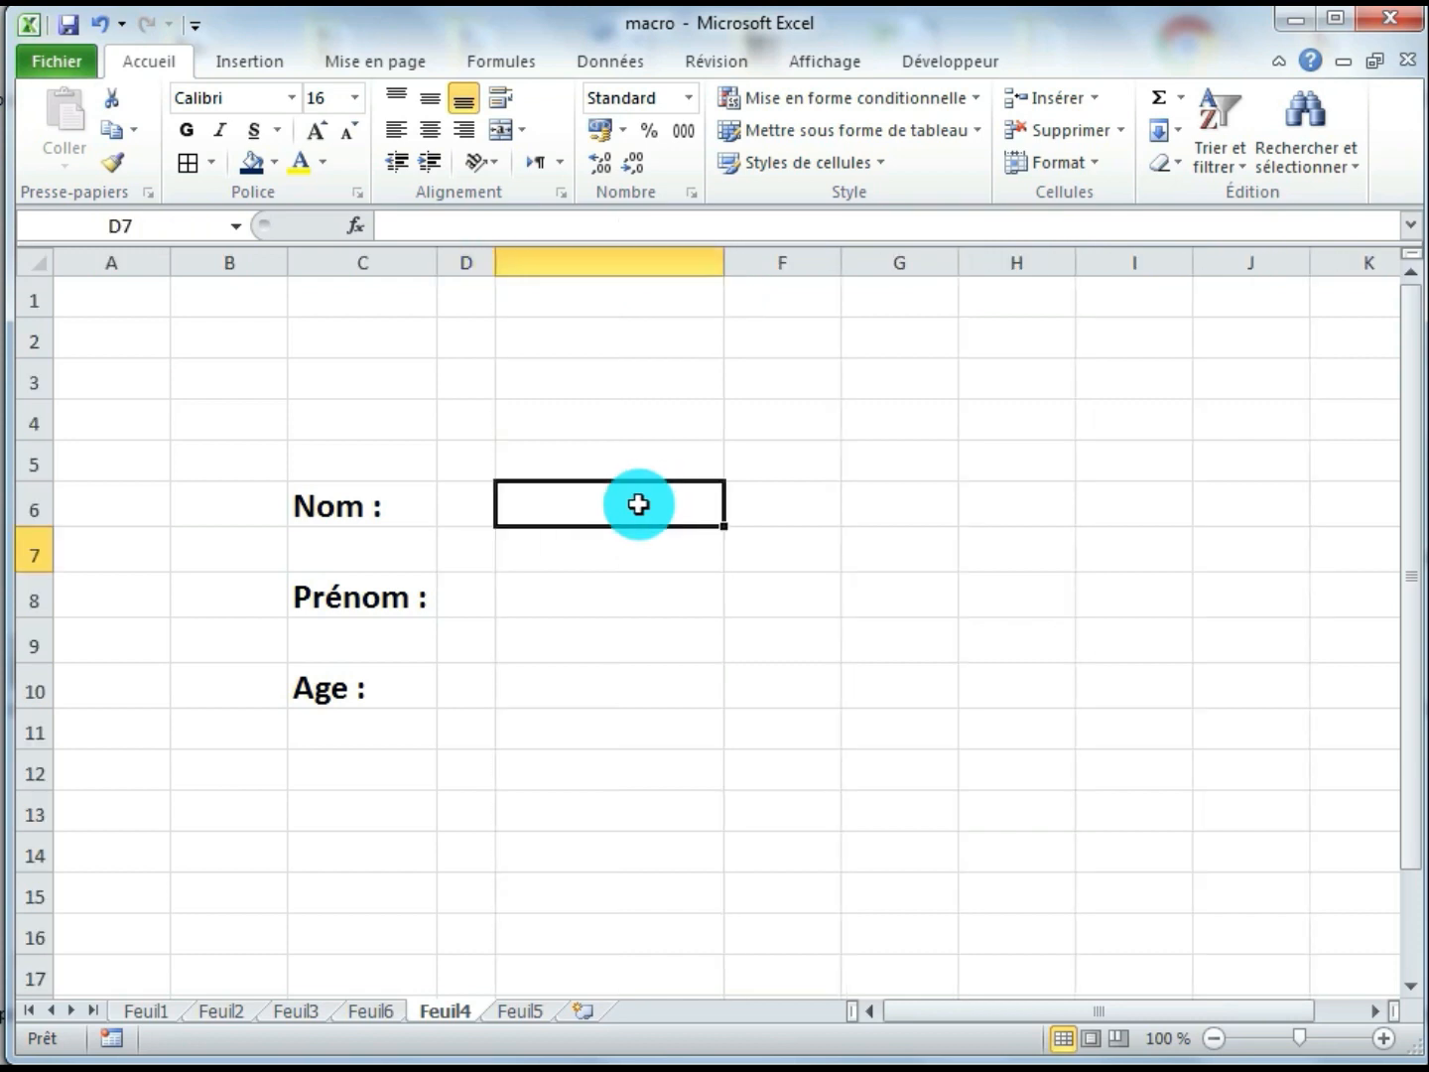
left_click(211, 162)
left_click(228, 458)
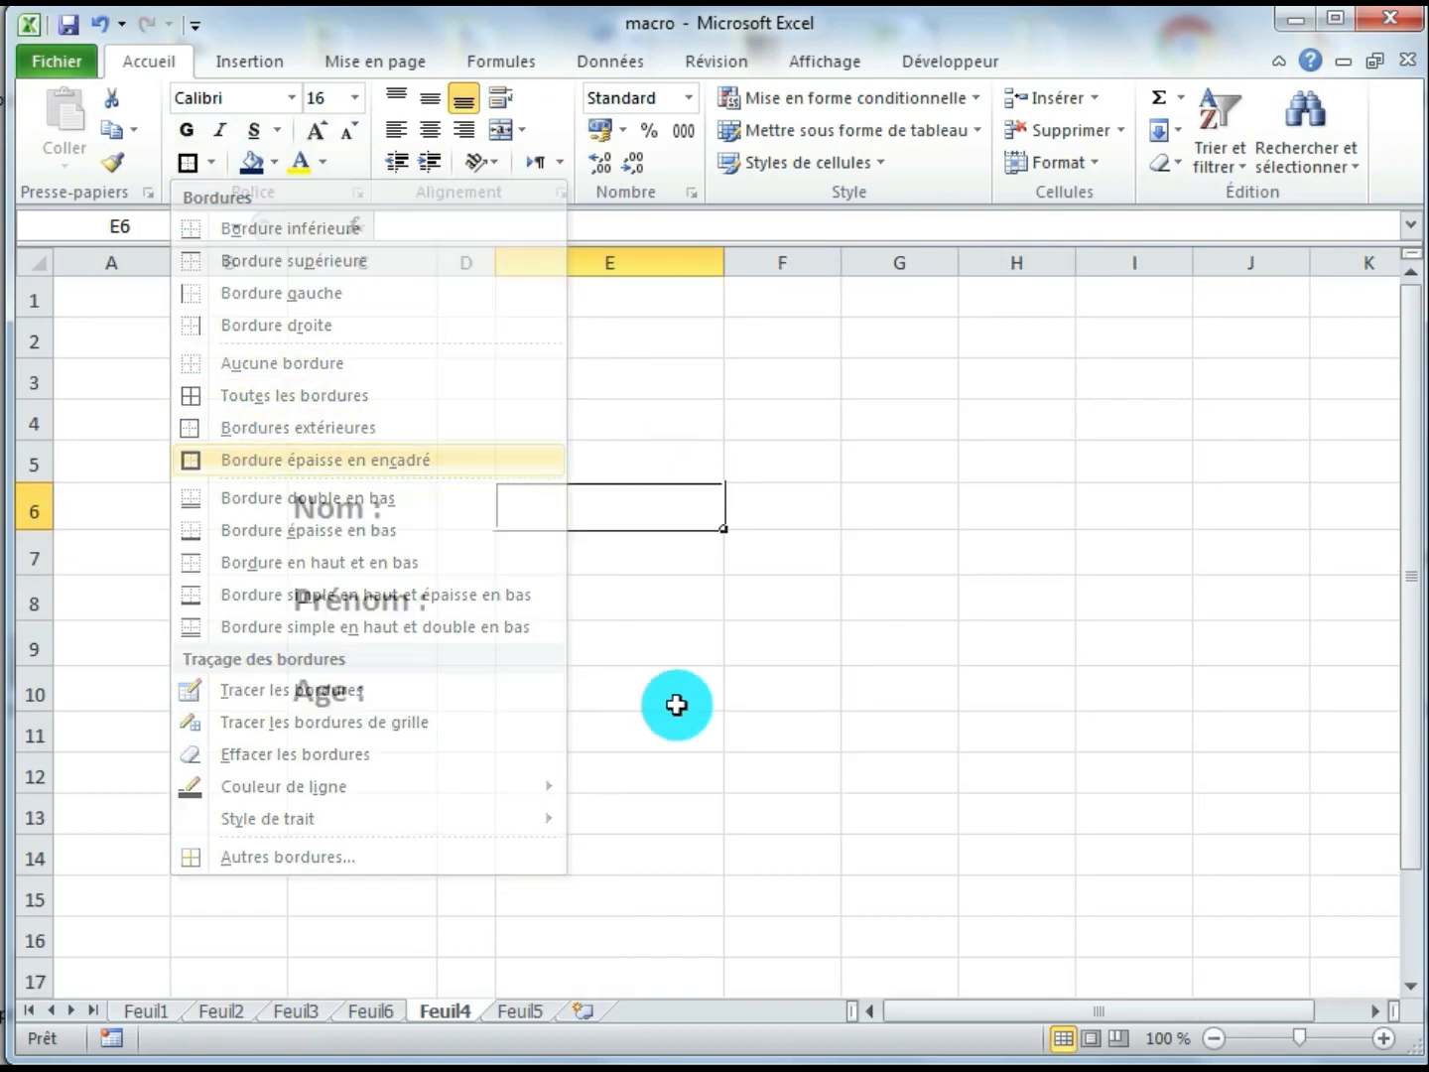
left_click(567, 599)
left_click(188, 162)
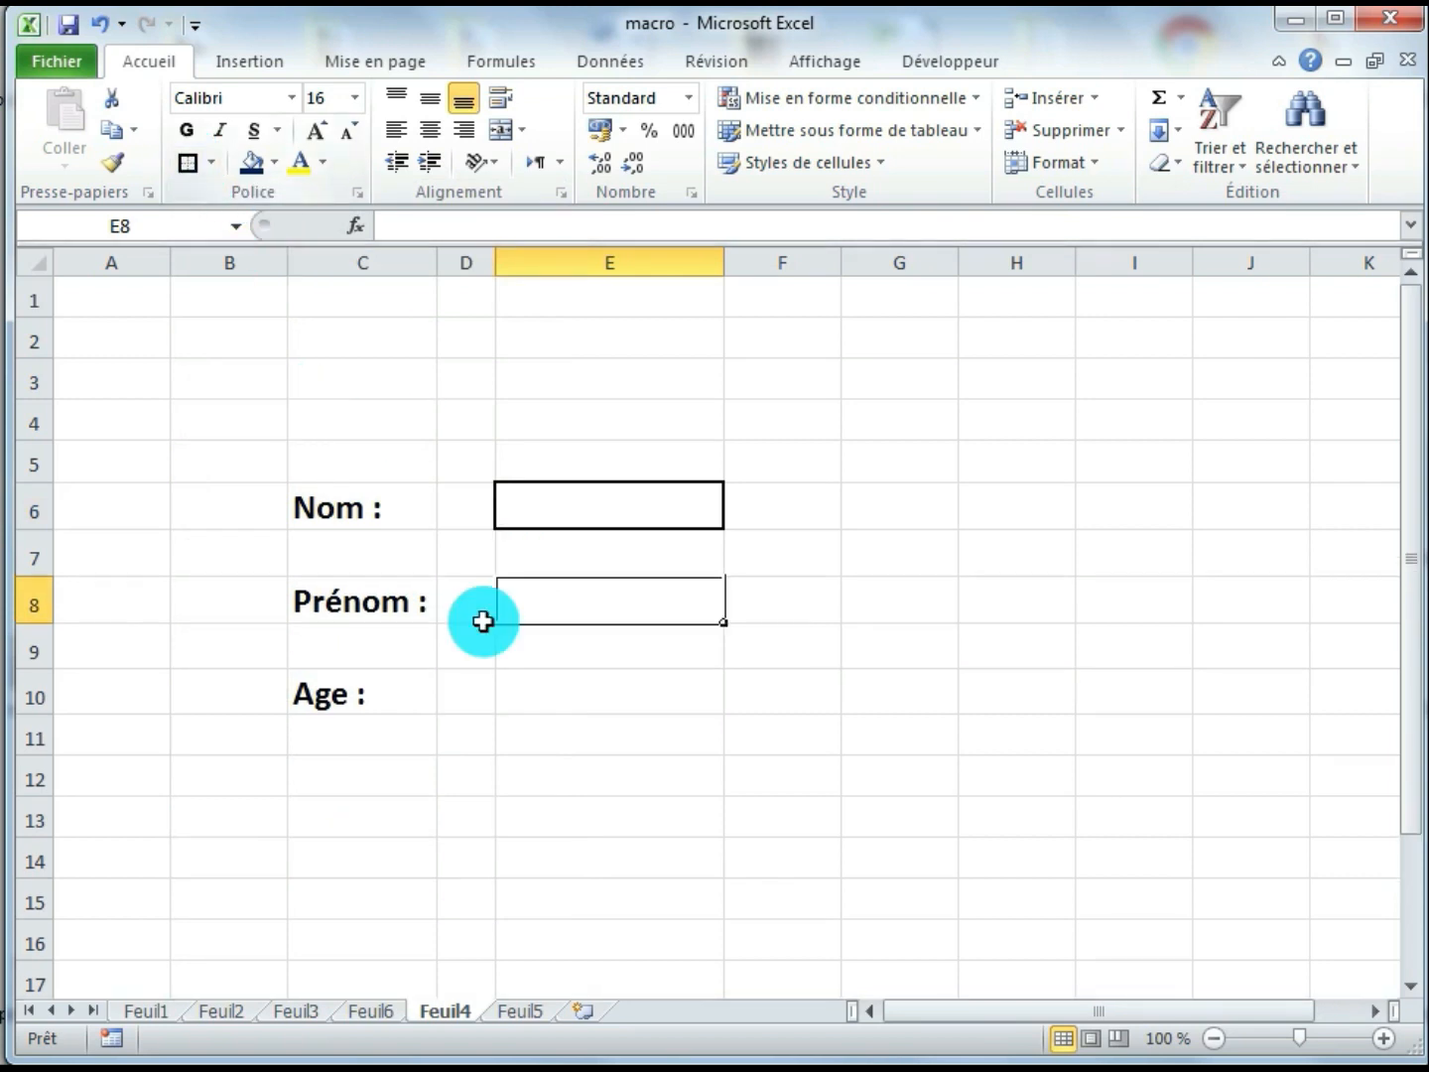
left_click(530, 693)
left_click(189, 162)
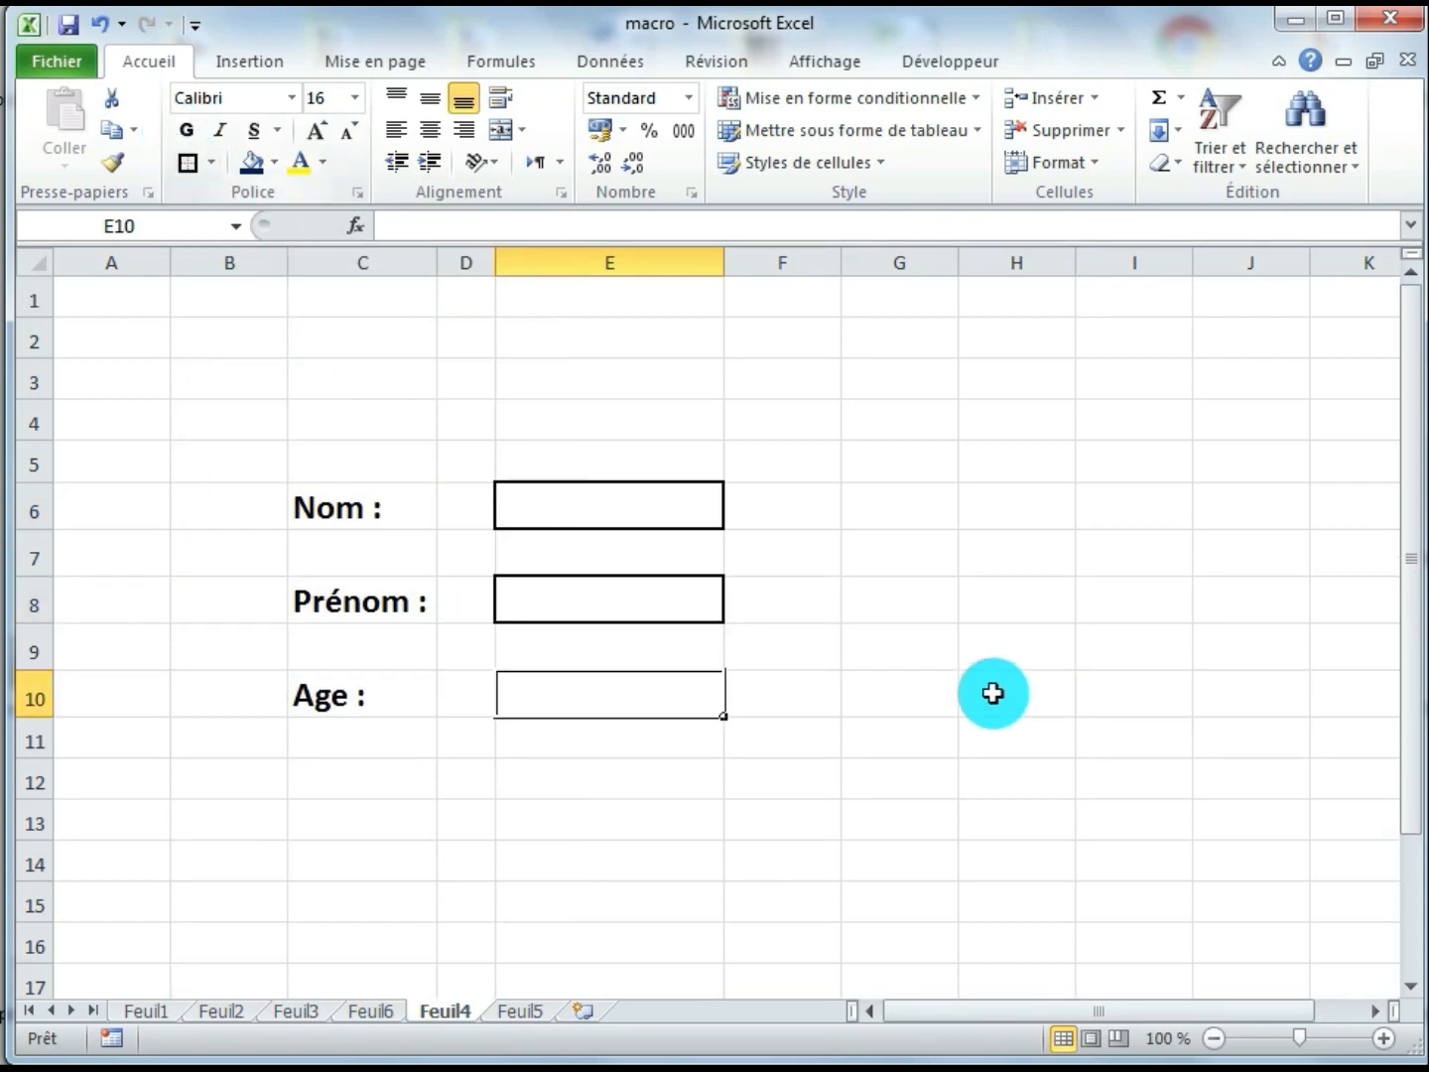
left_click(942, 647)
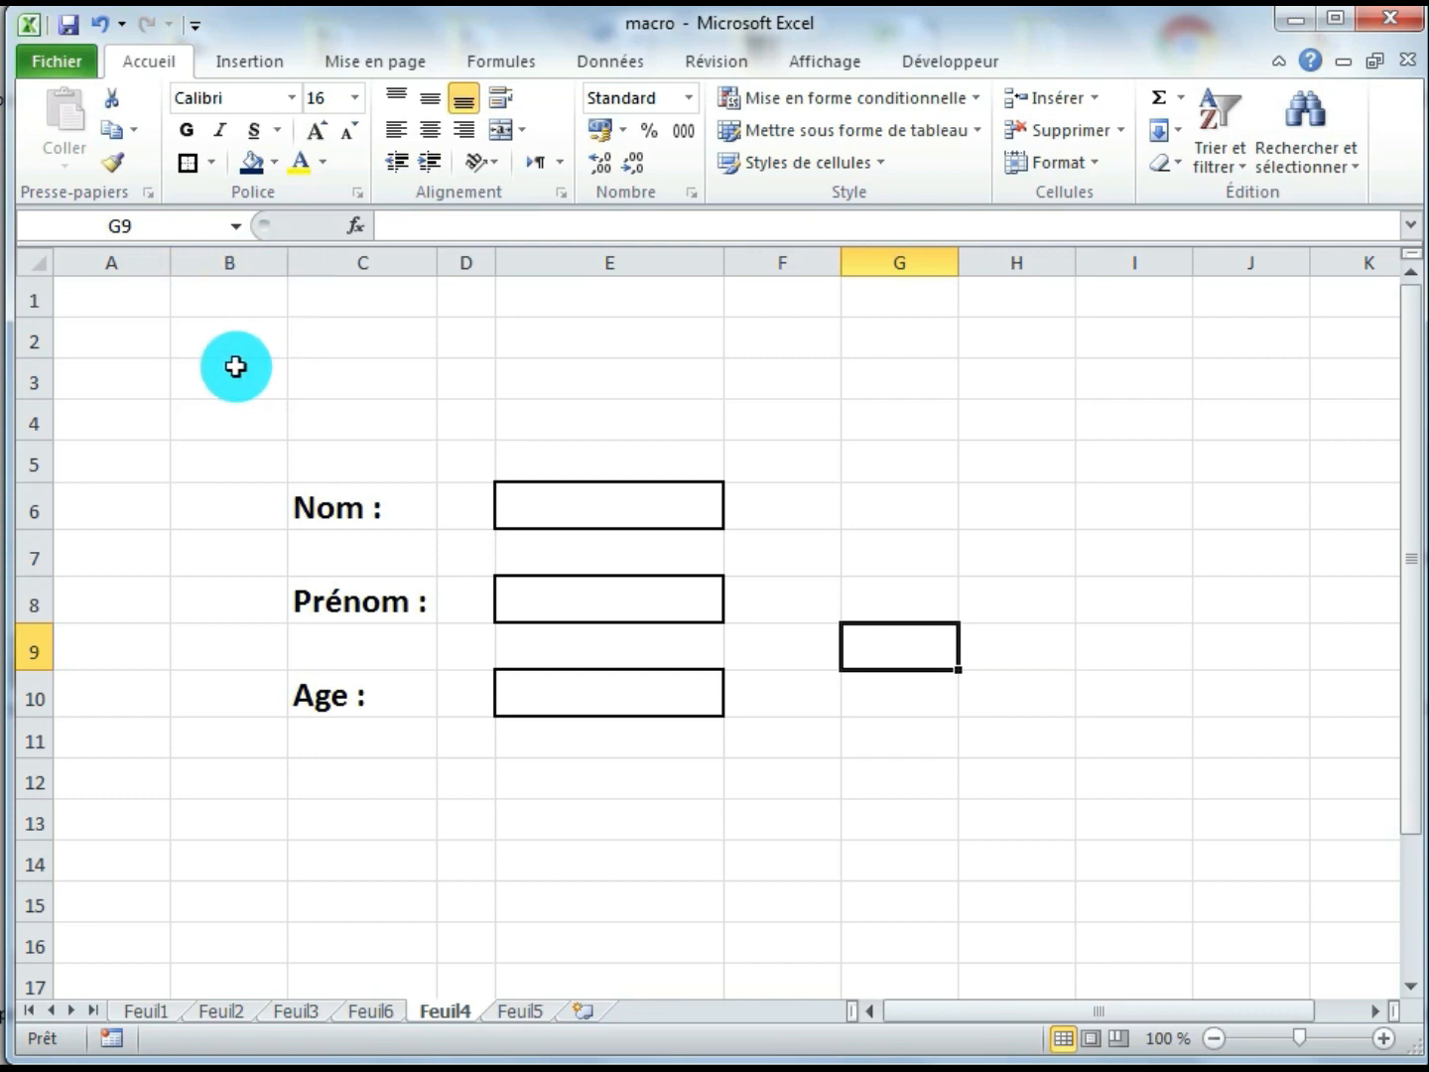
Fill the form area B2:H11 with the theme colour "Bleu foncé, Texte 2, plus clair 40 %"
left_click_drag(222, 343, 1055, 742)
left_click(274, 161)
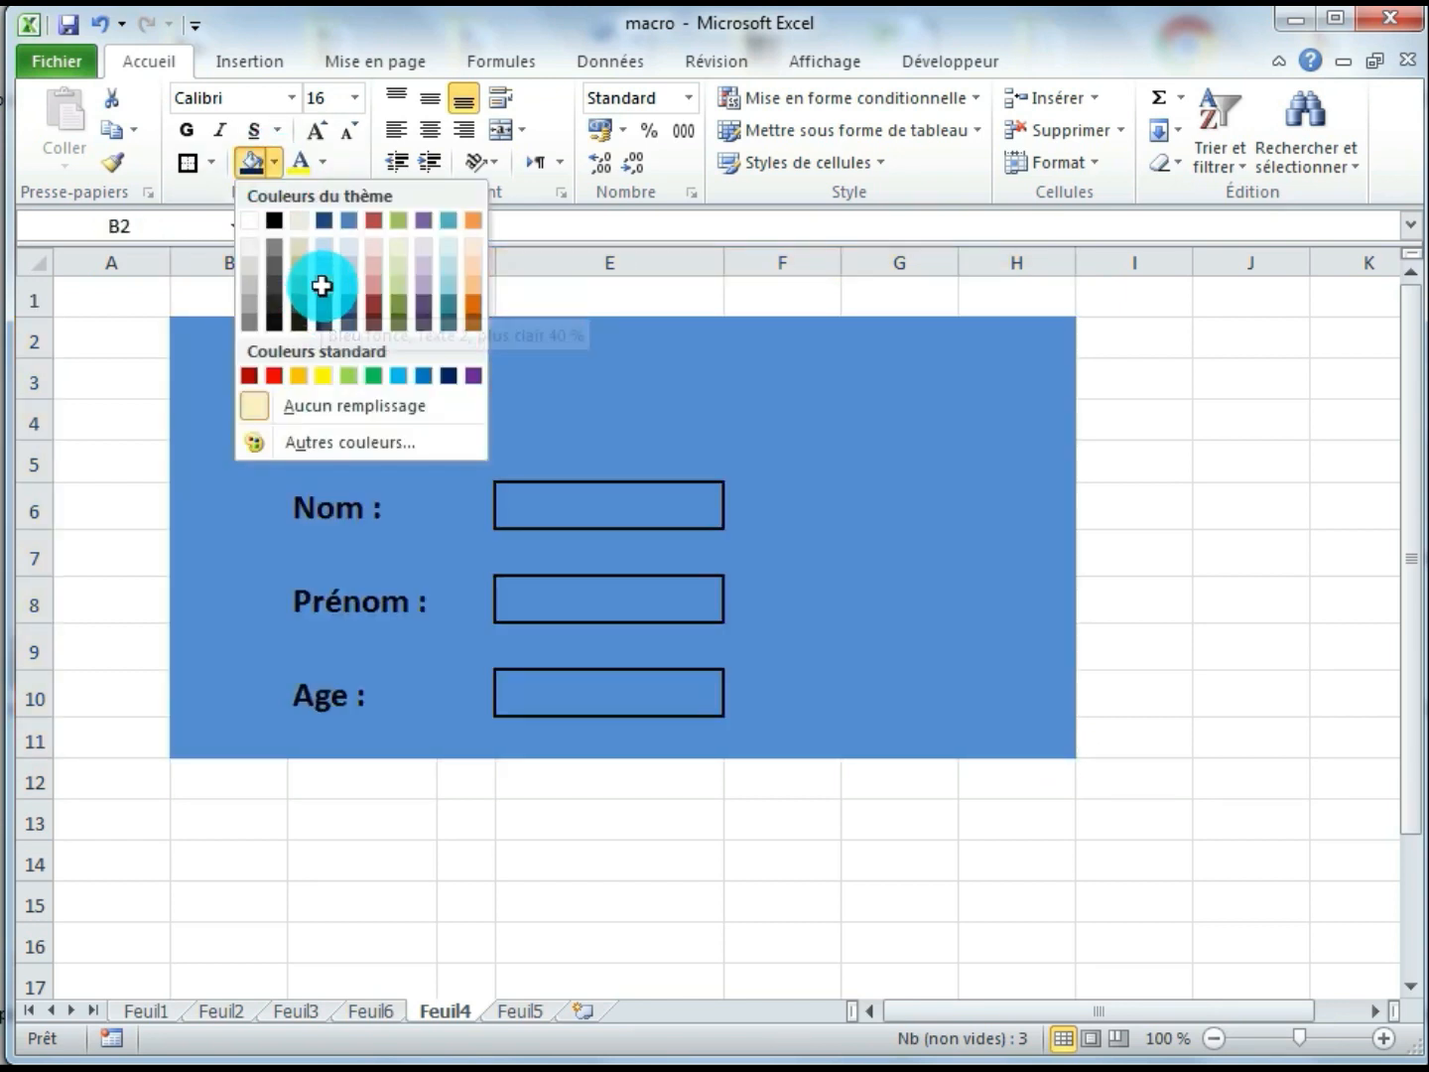
left_click(317, 287)
left_click(335, 406)
Merge and centre cells B3:H3 and enter the title "Formulaire de saisie"
left_click_drag(229, 377, 984, 381)
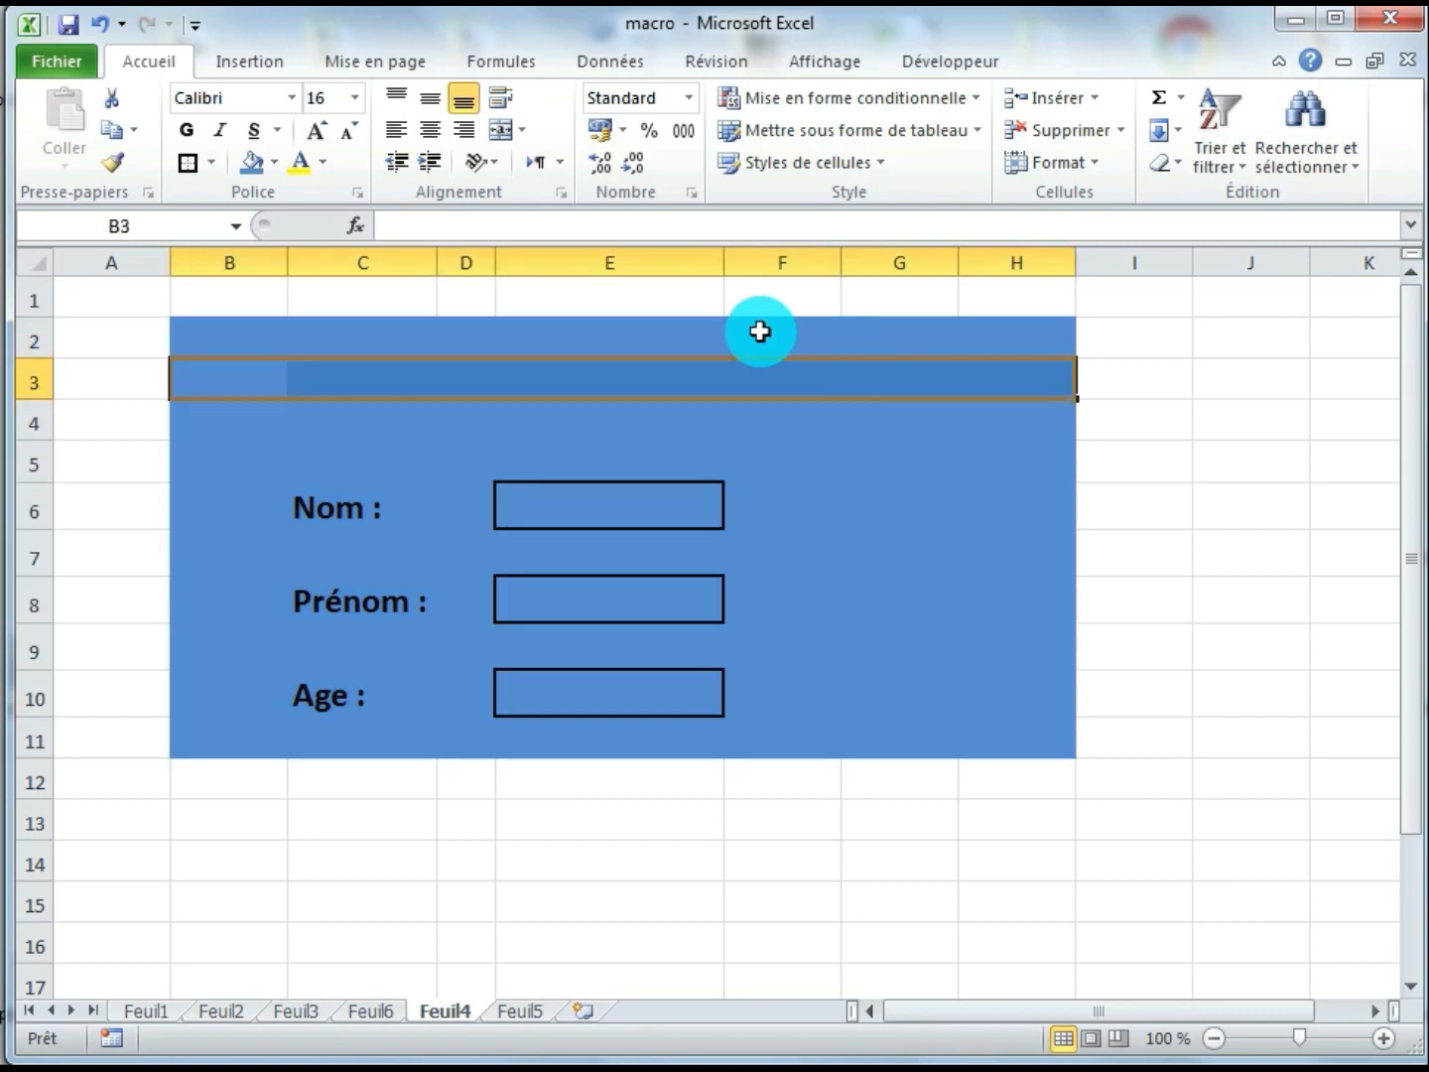
left_click(501, 129)
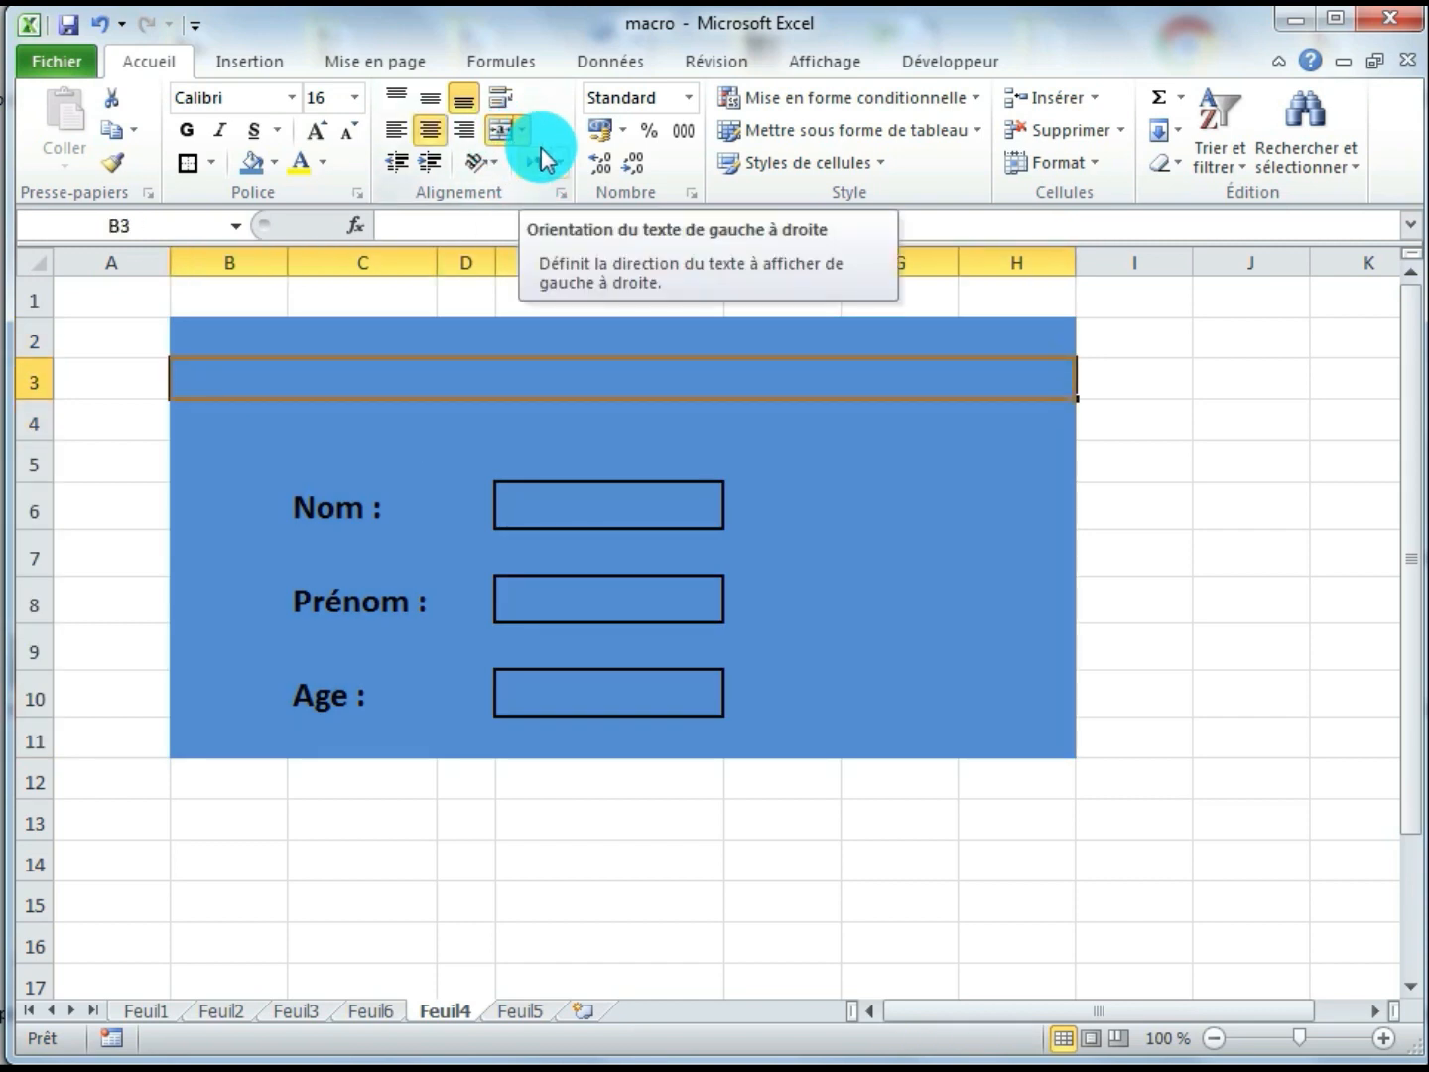
type("Formula")
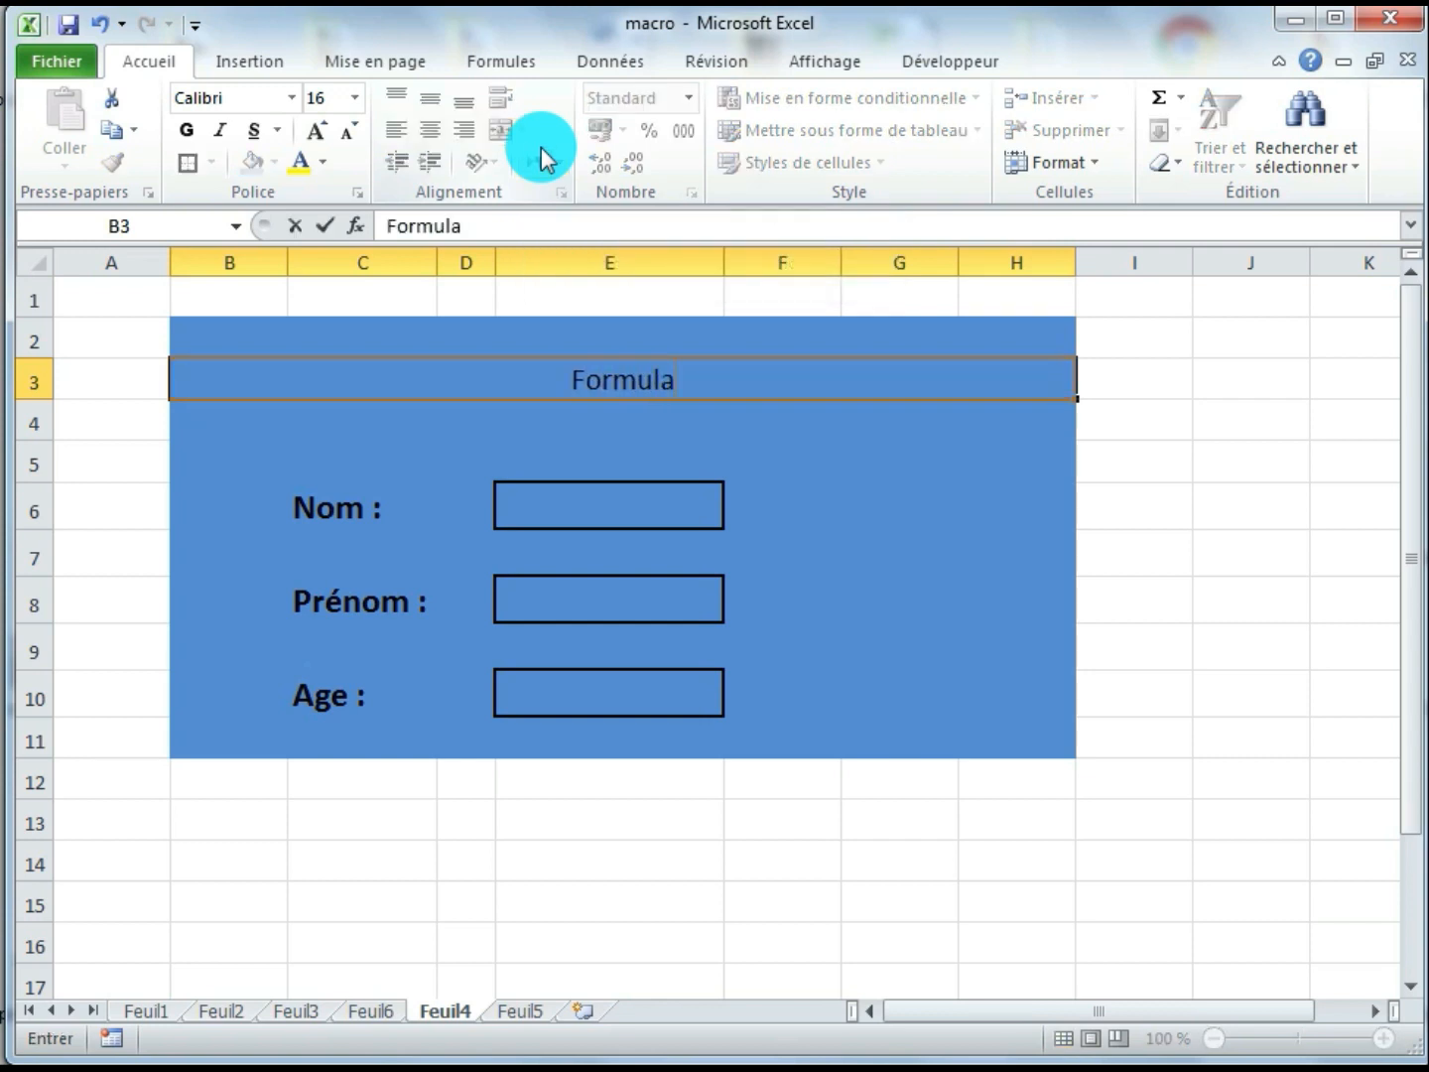
type("ire de ")
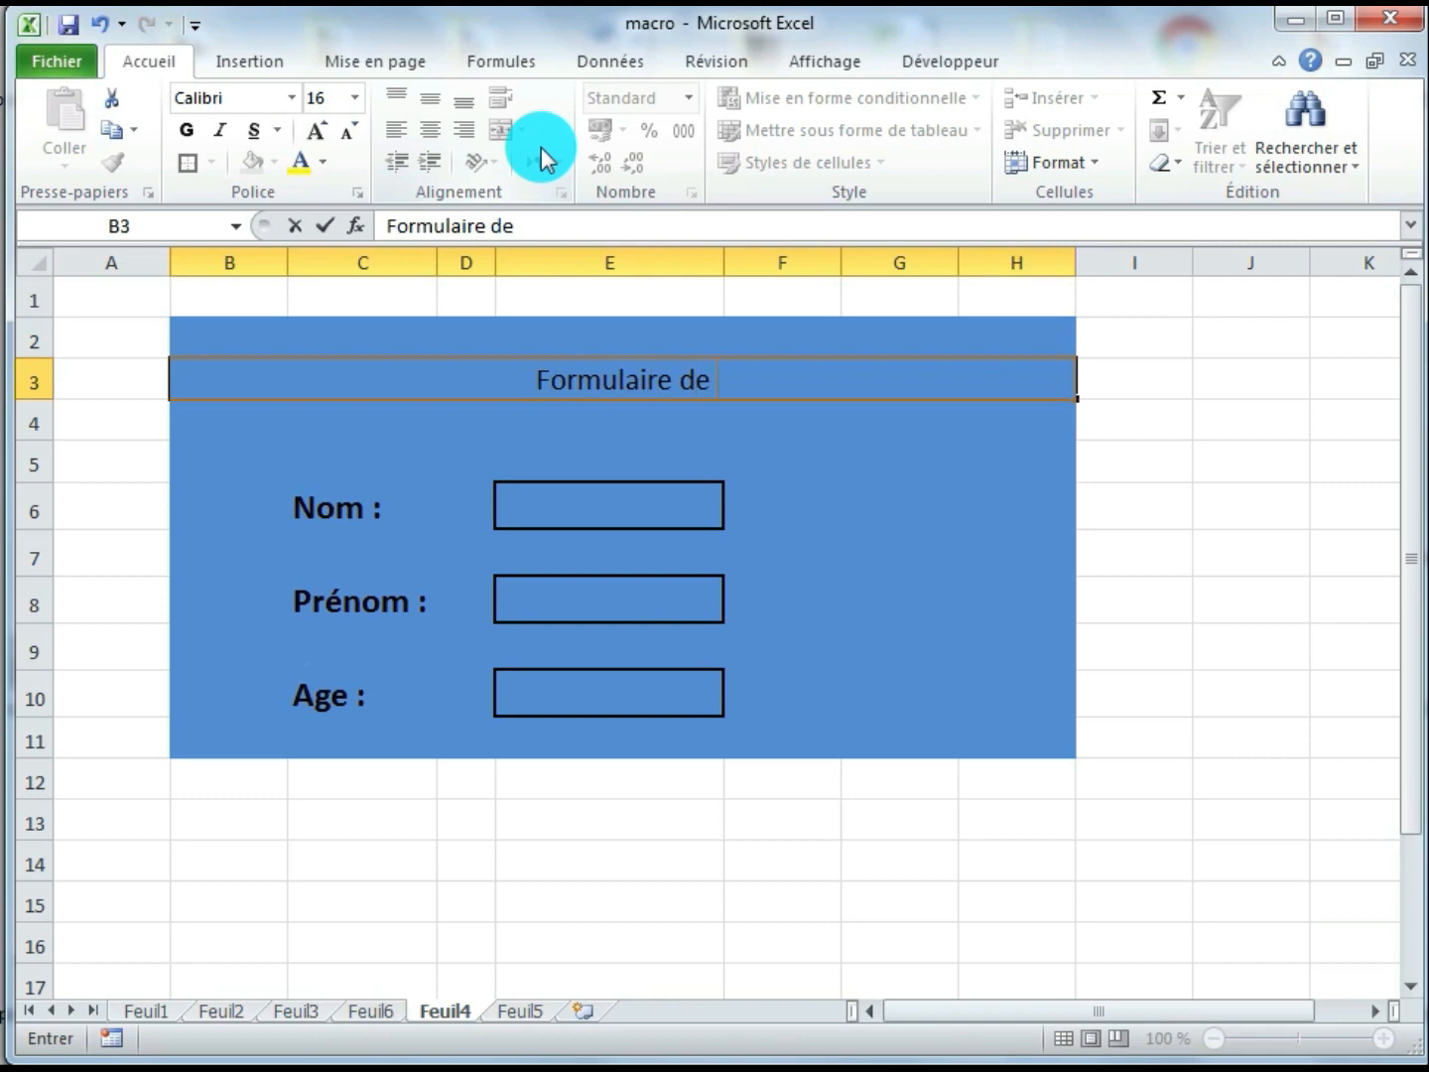
type("saisie")
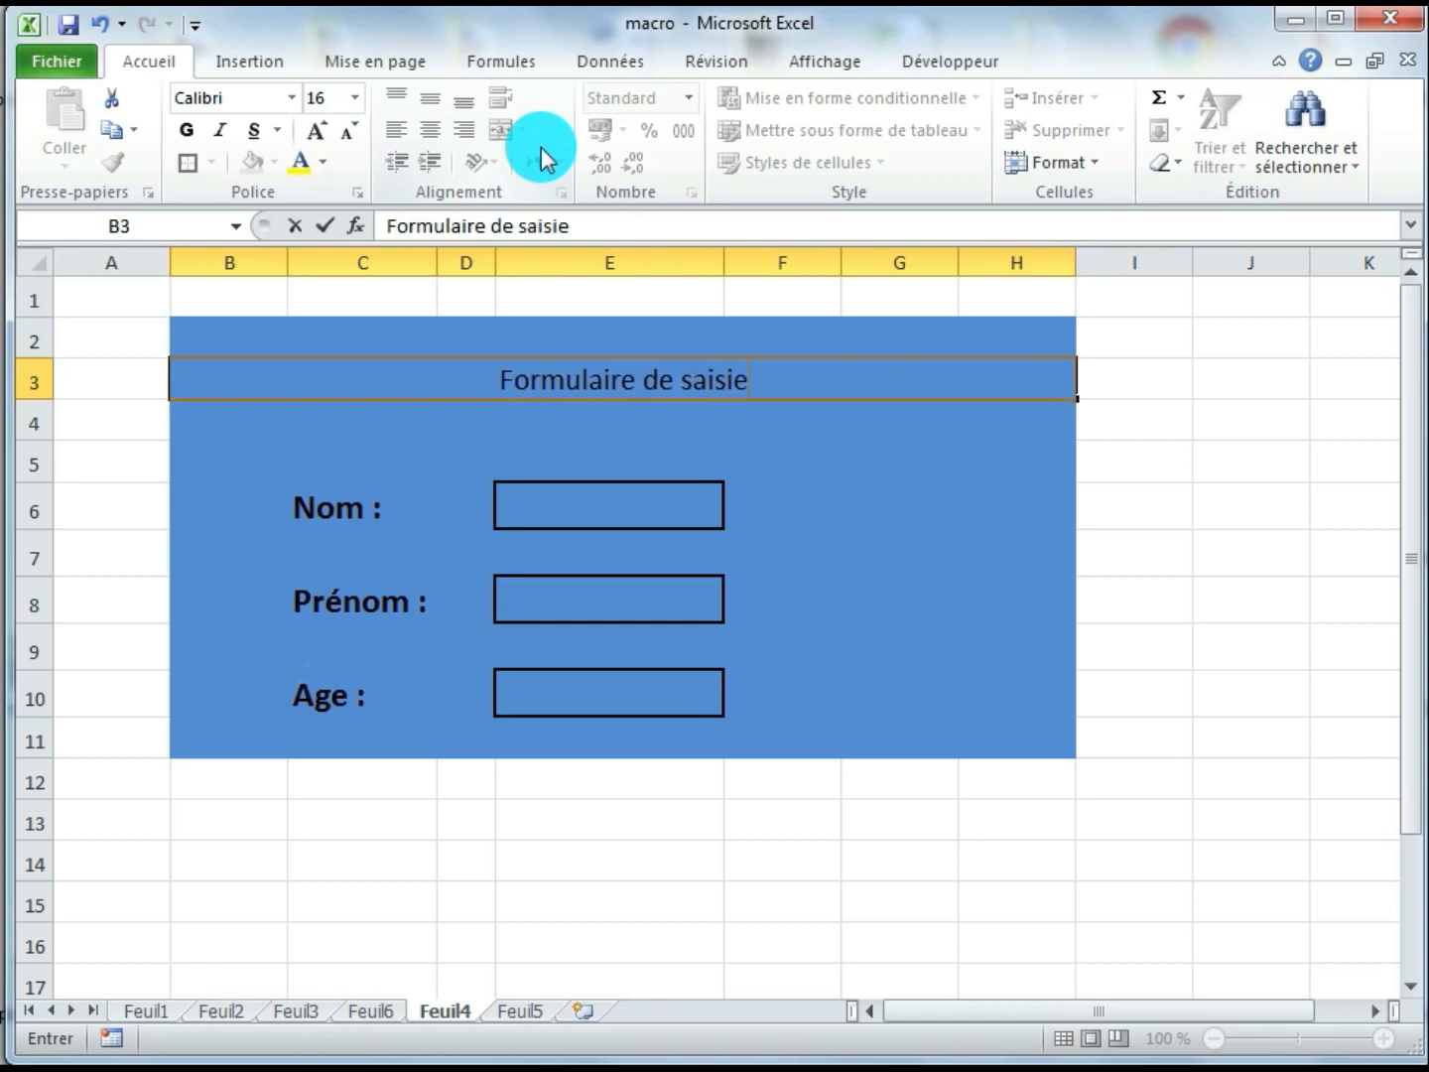
left_click(794, 494)
Enlarge the form title in row 3 to font size 26 and make it bold
left_click(727, 383)
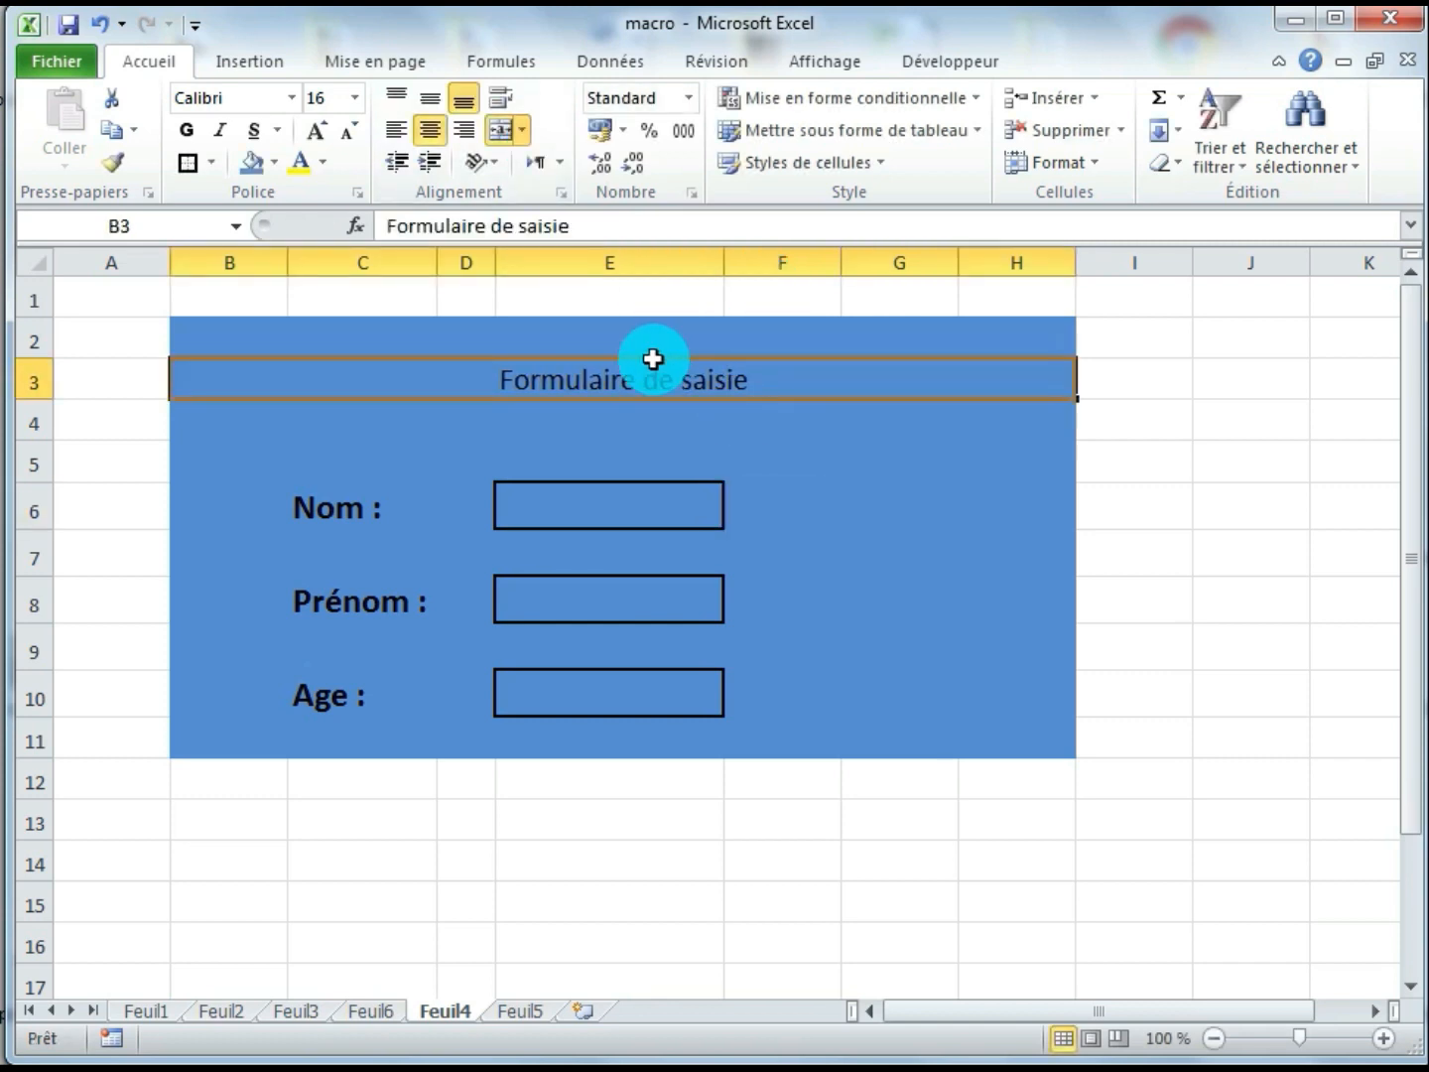
left_click(318, 131)
left_click(317, 130)
left_click(318, 131)
left_click(317, 130)
left_click(318, 131)
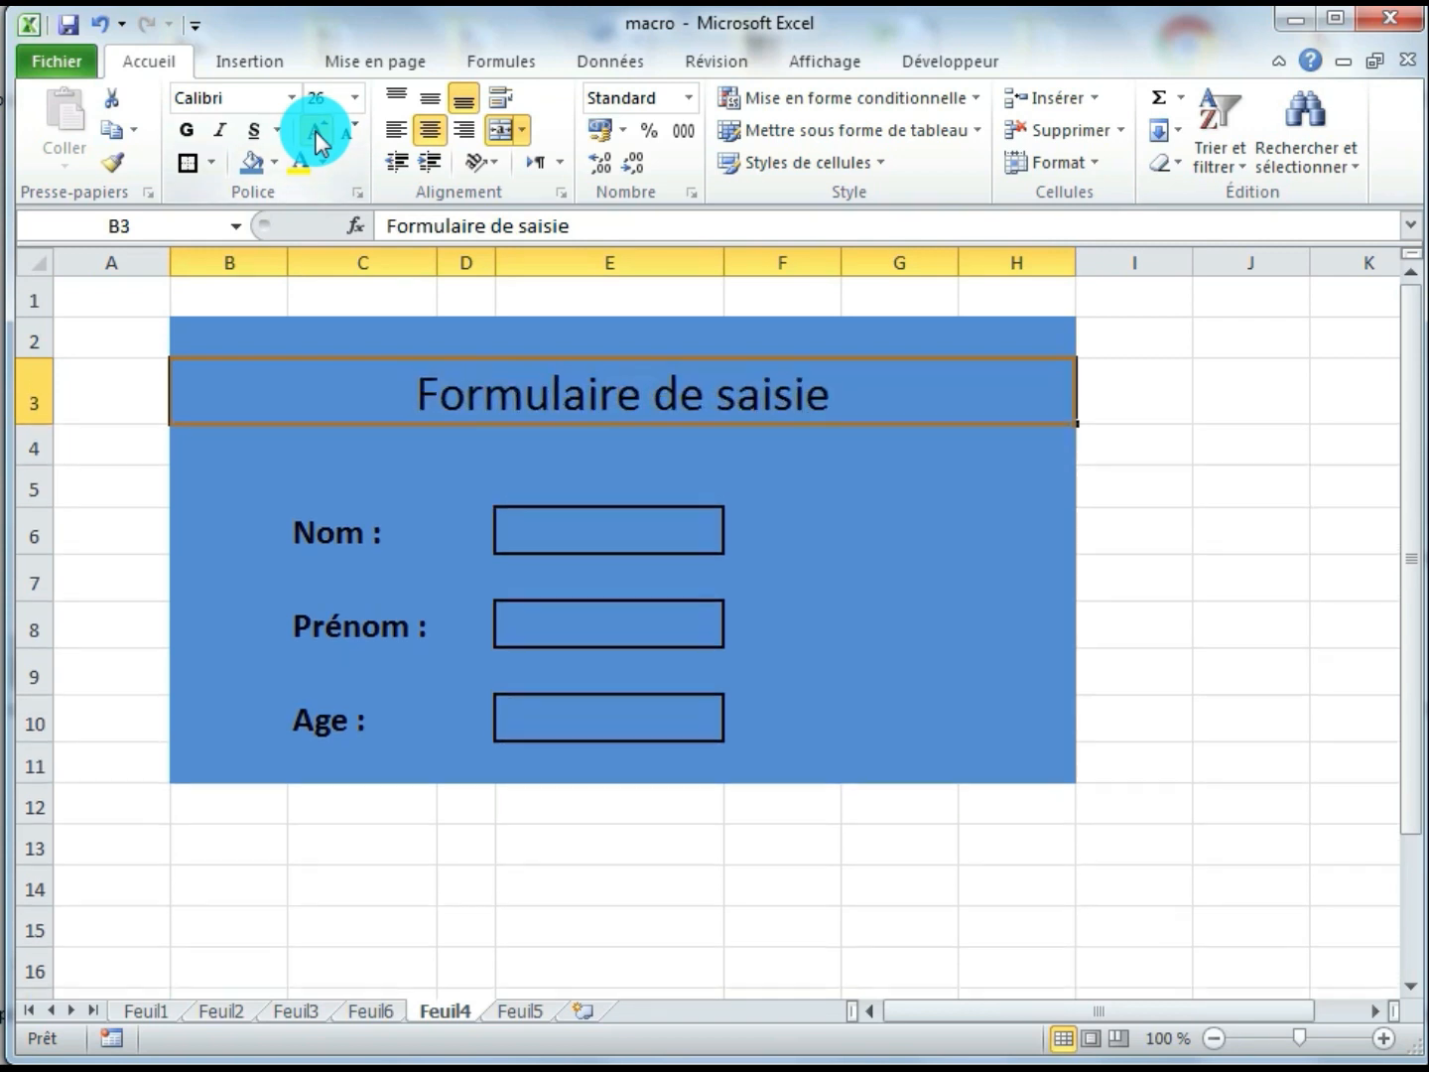
left_click(186, 130)
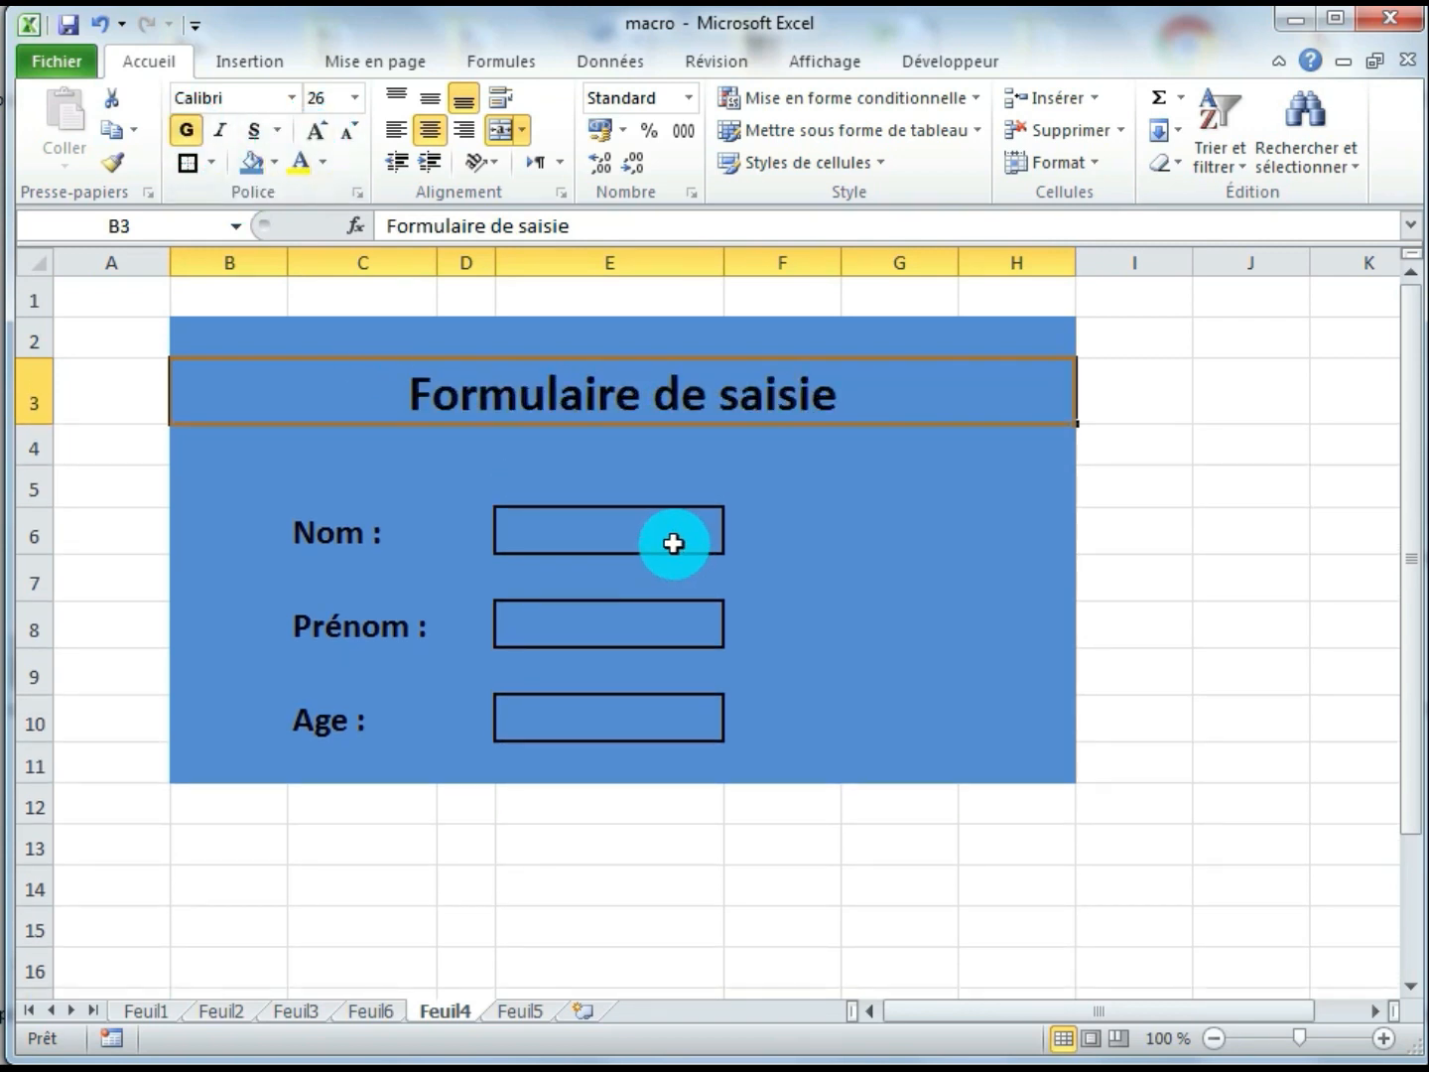
left_click(674, 541)
left_click(323, 162)
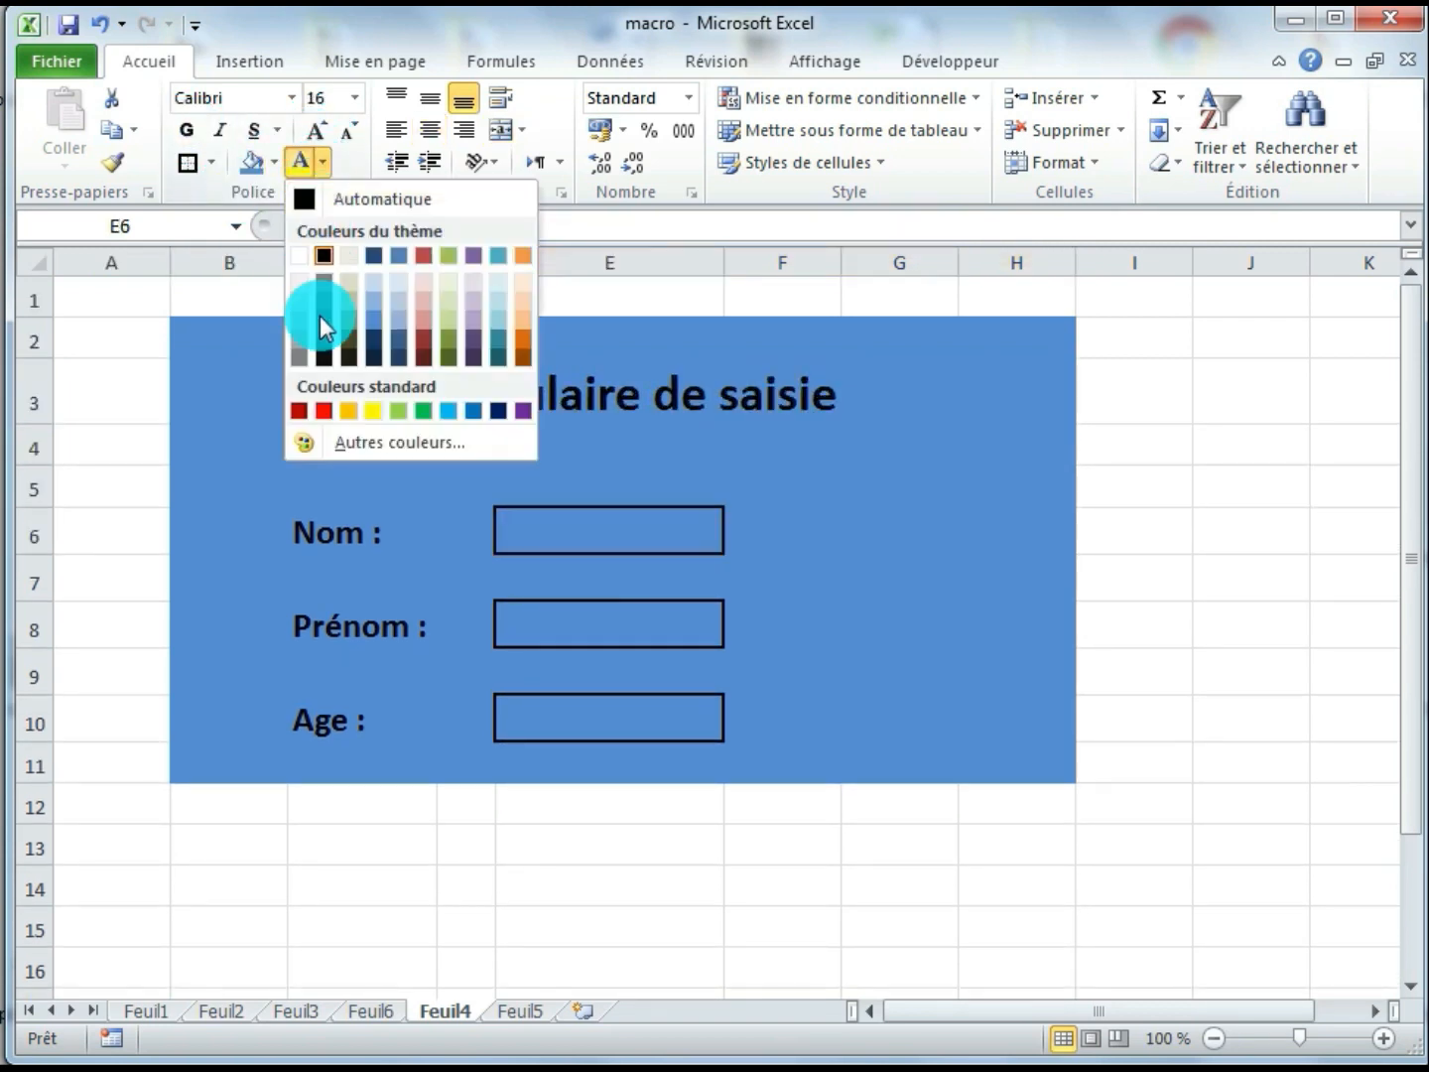
left_click(296, 254)
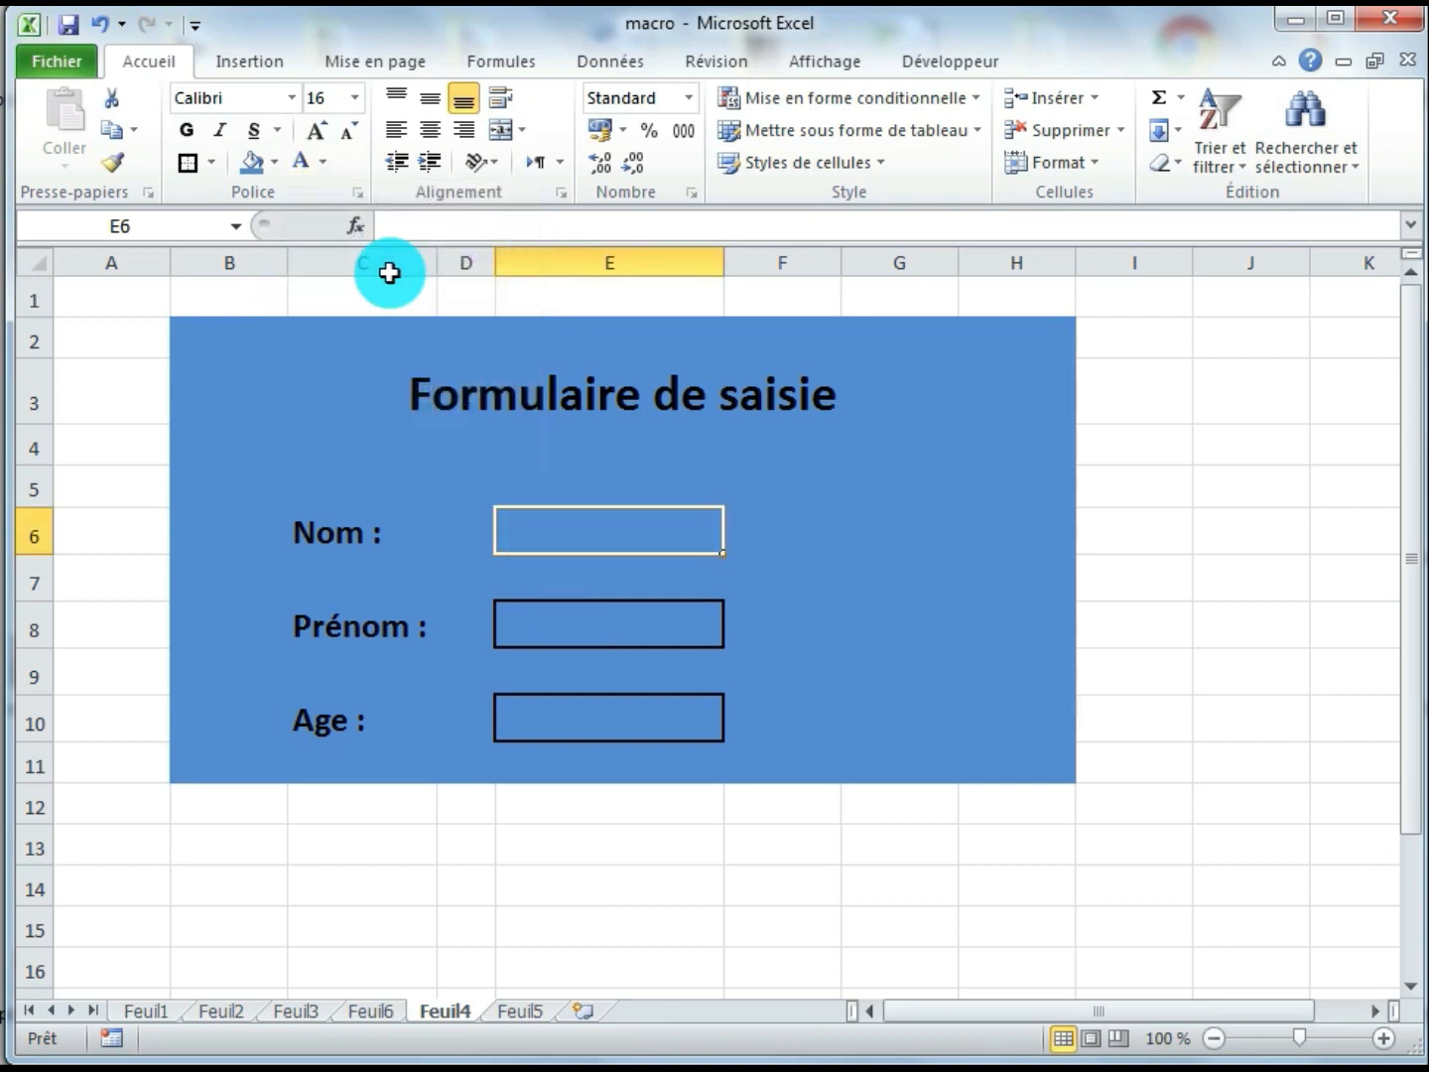
left_click(323, 162)
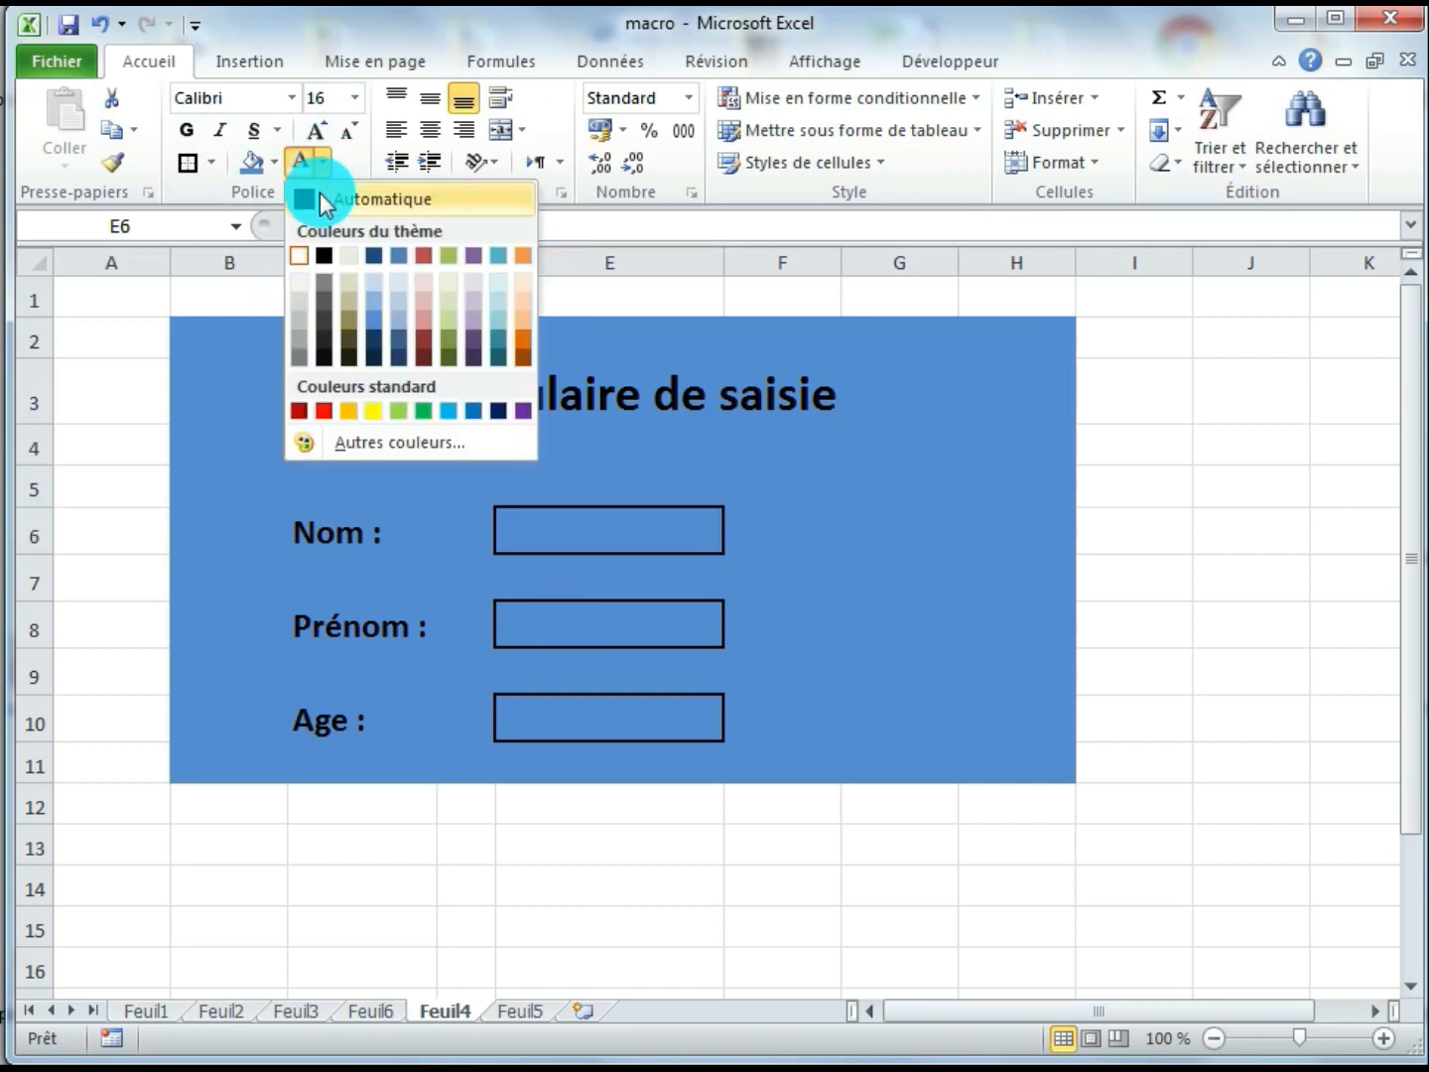
left_click(303, 193)
Fill the input cells E6, E8 and E10 with white
left_click(273, 164)
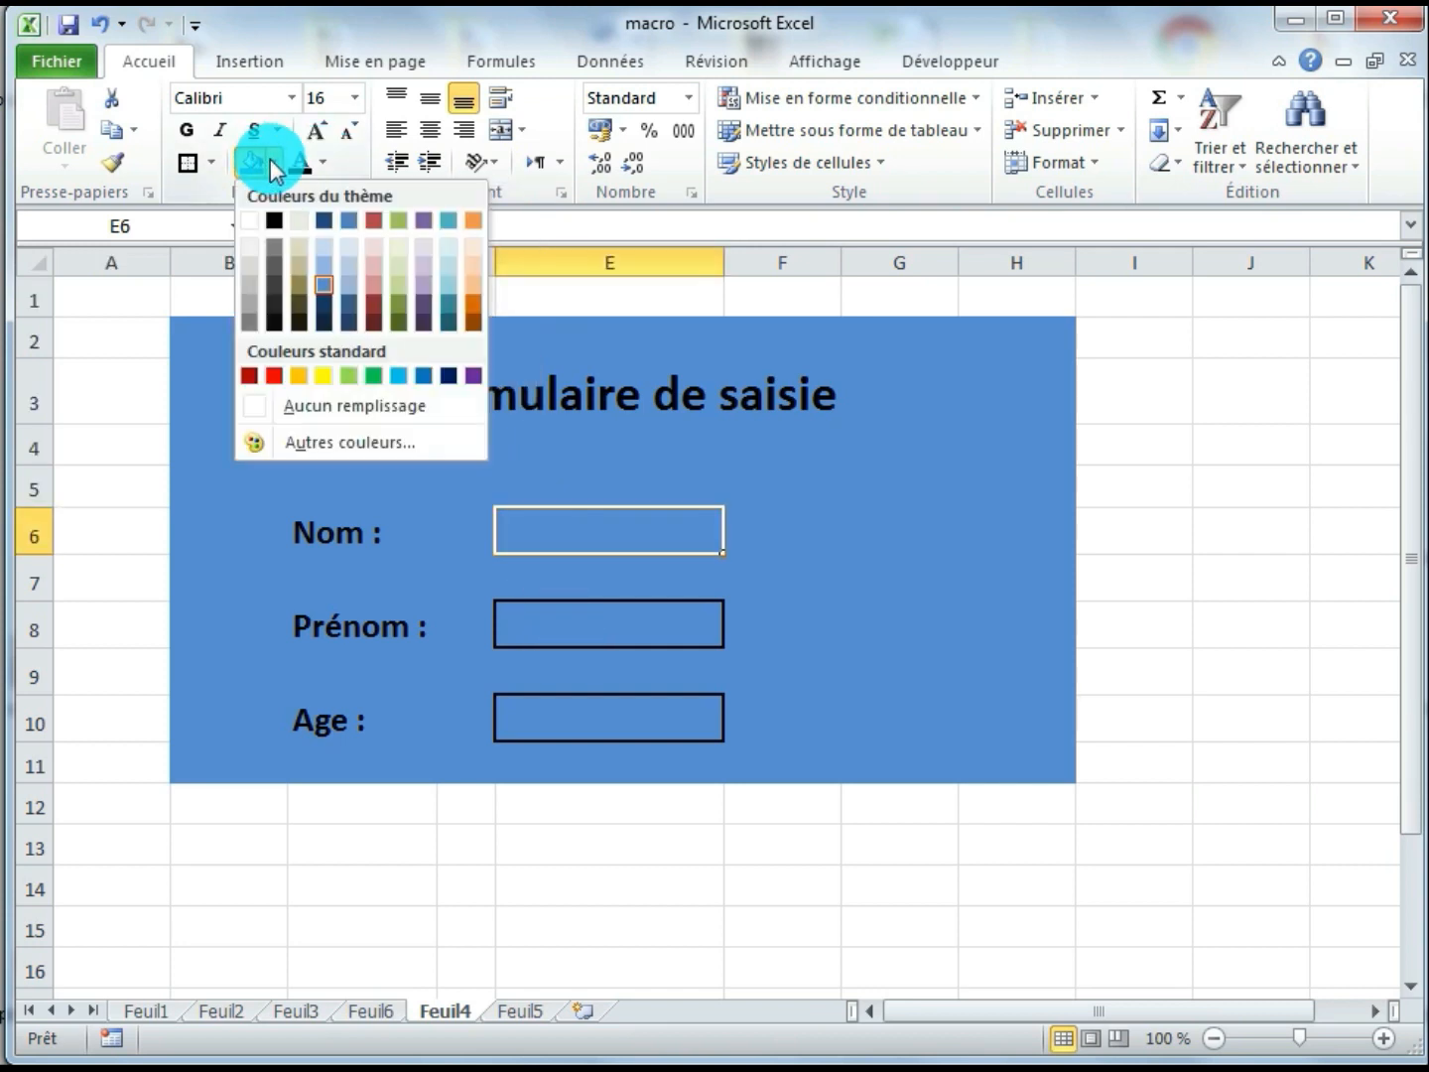
left_click(254, 235)
left_click(549, 621)
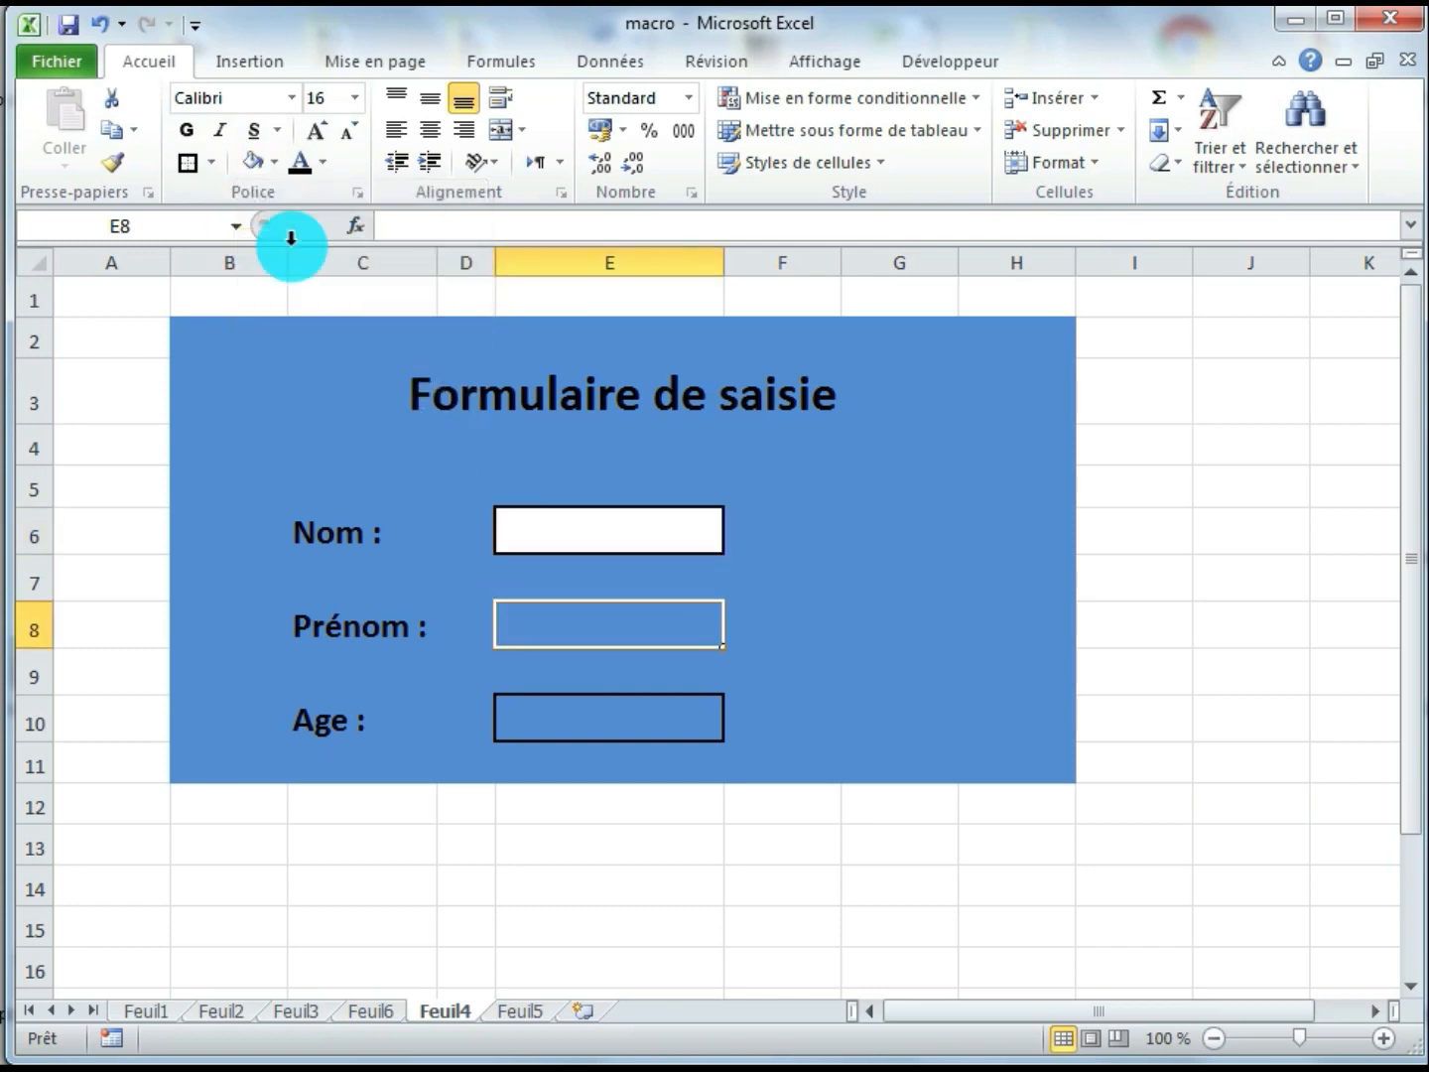
left_click(250, 162)
left_click(541, 710)
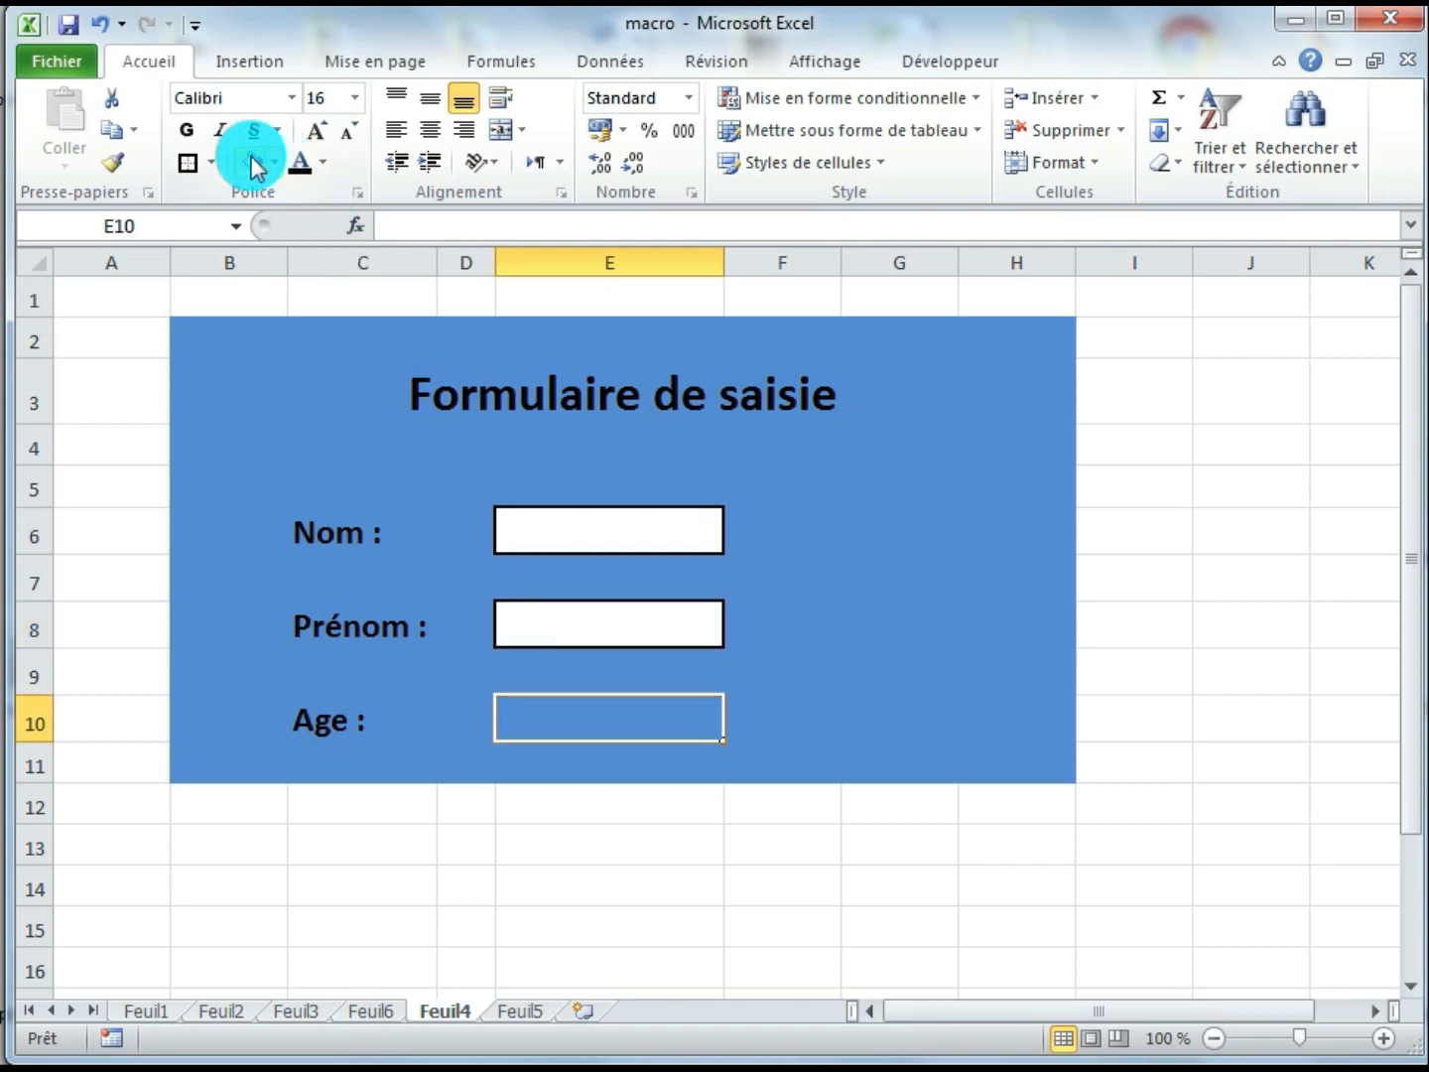
left_click(250, 161)
left_click(888, 672)
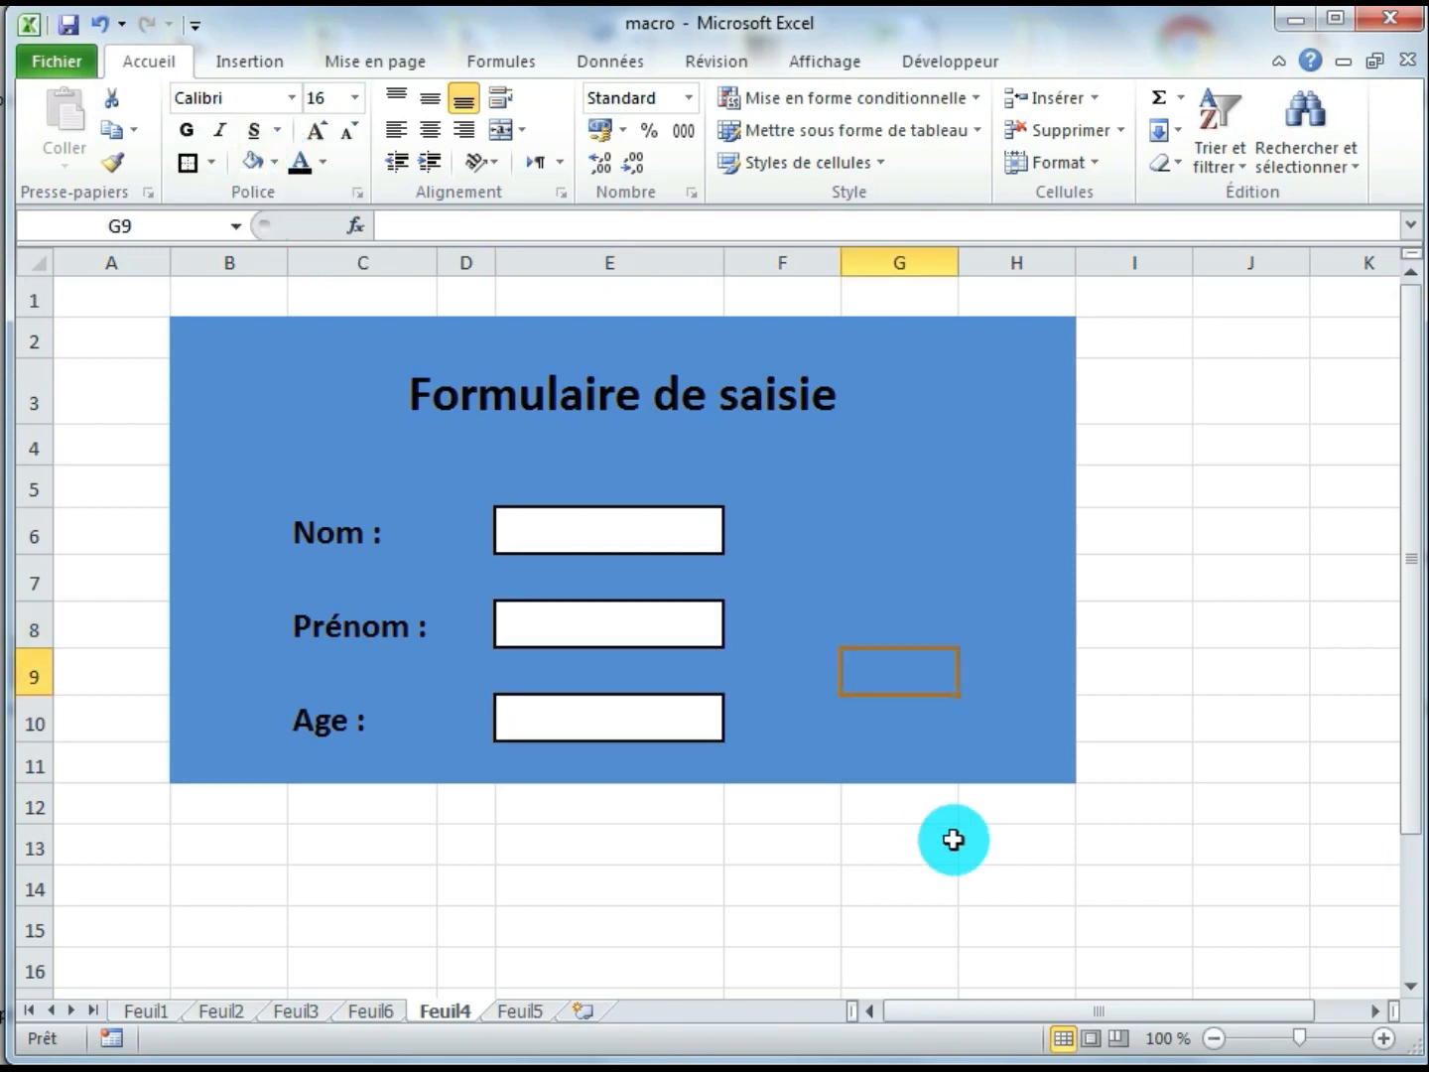
Fill in the form on Feuil4 with a sample person's surname in E6, first name in E8 and age 21 in E10
left_click(630, 532)
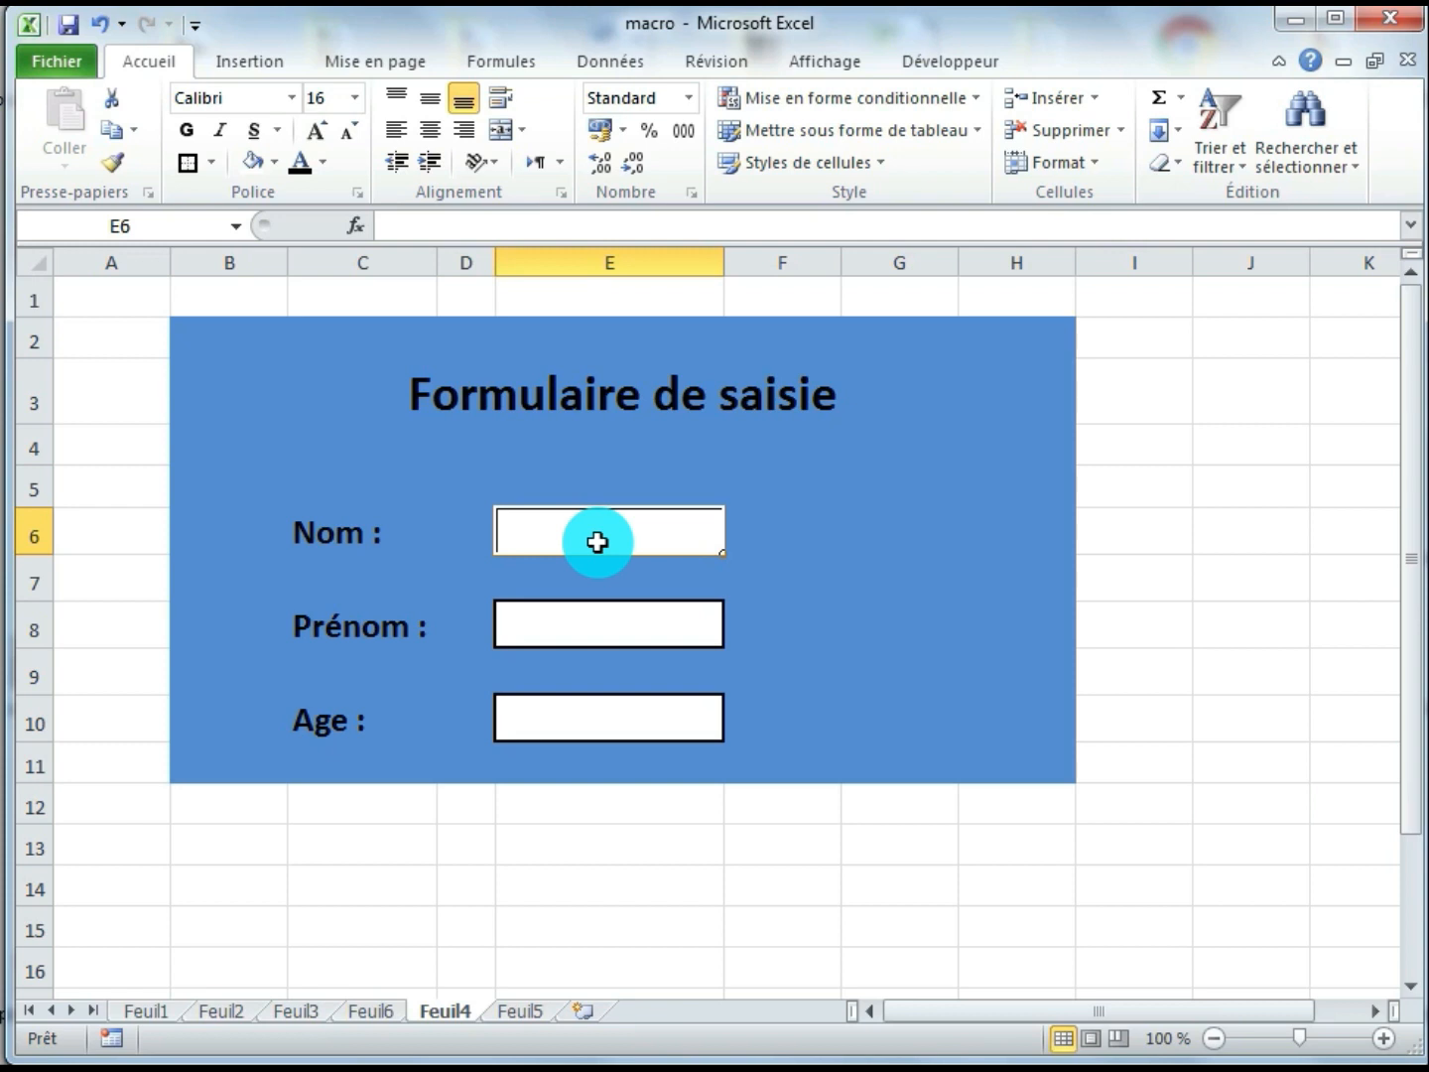
type("Hani")
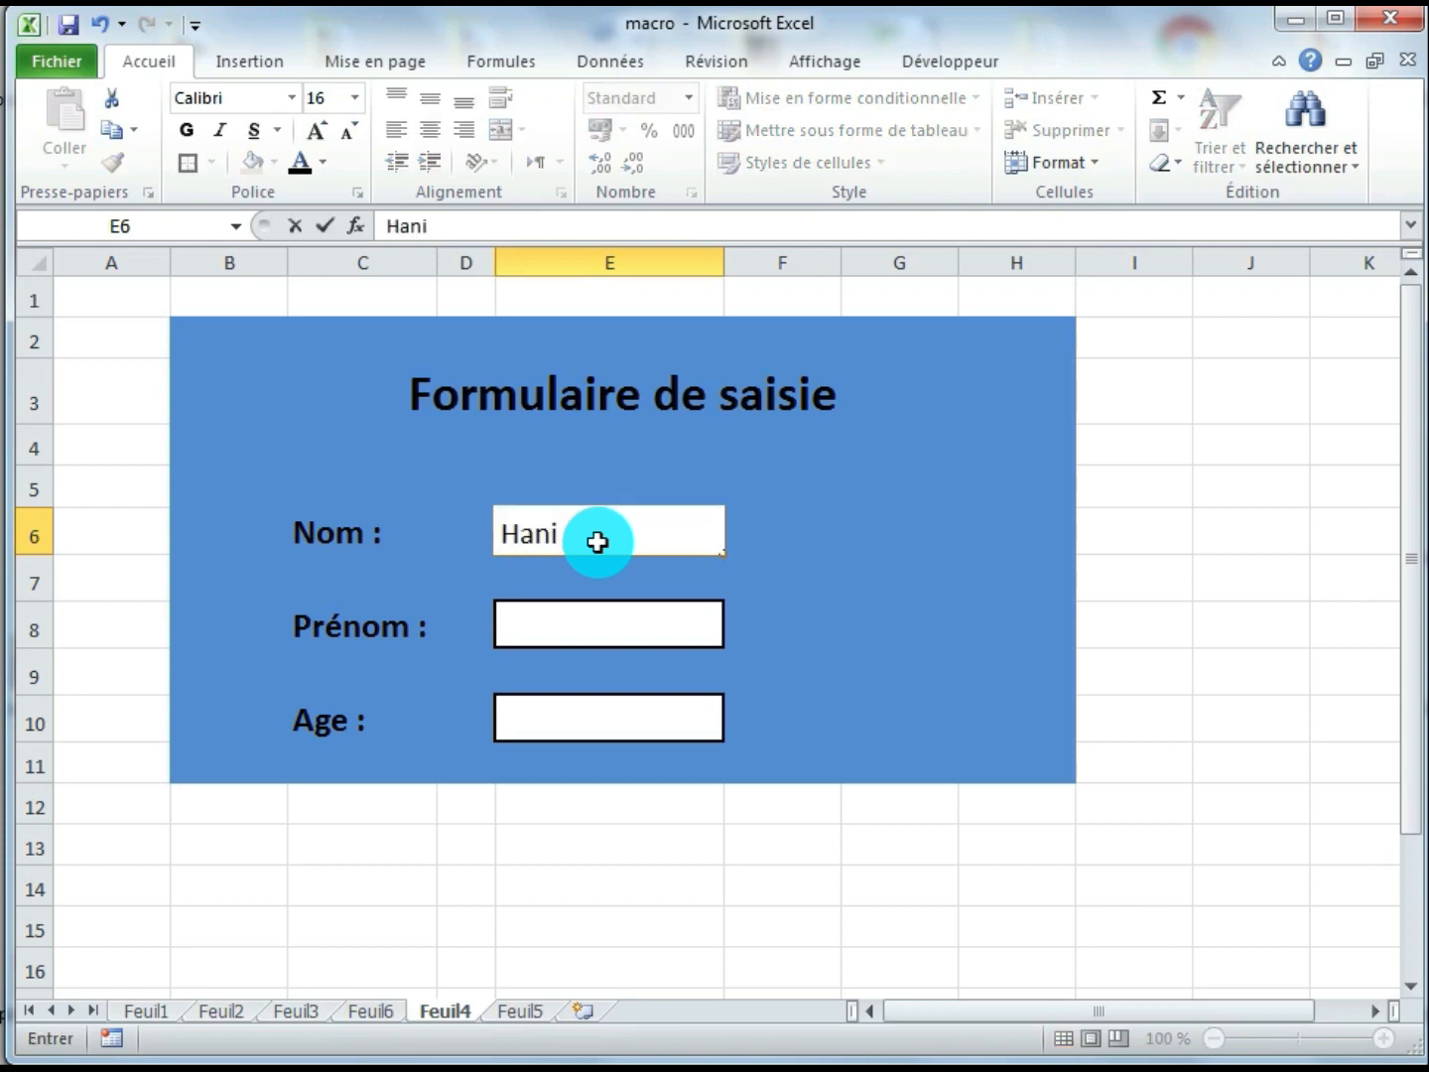
key("Return")
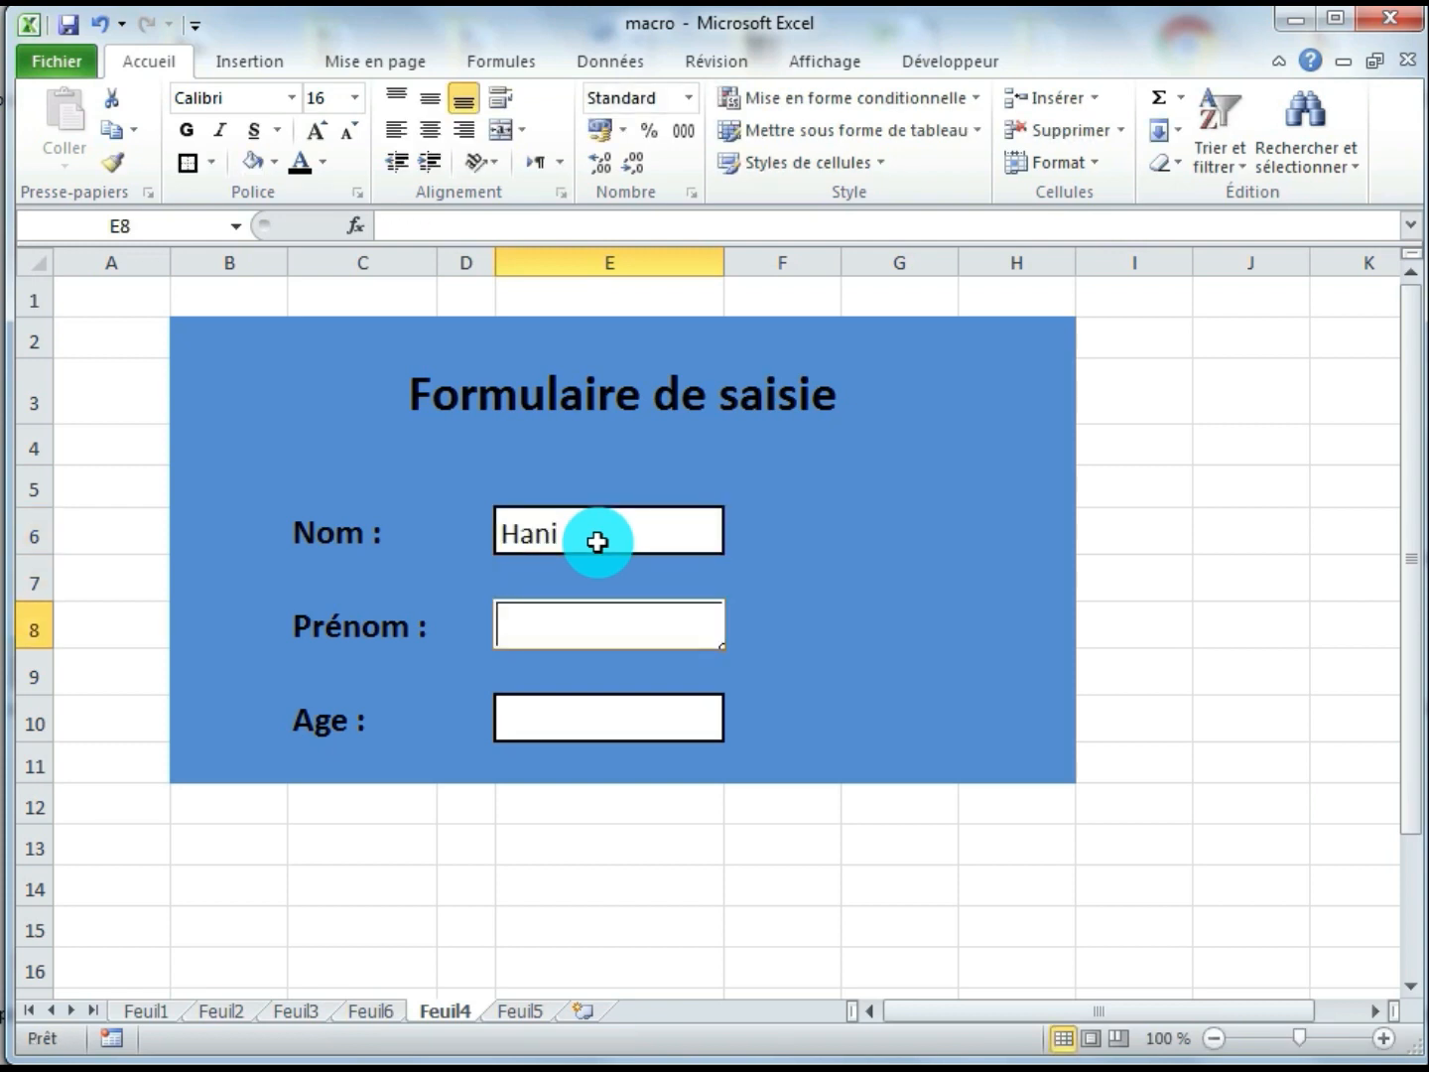
type("Ali")
key("Return")
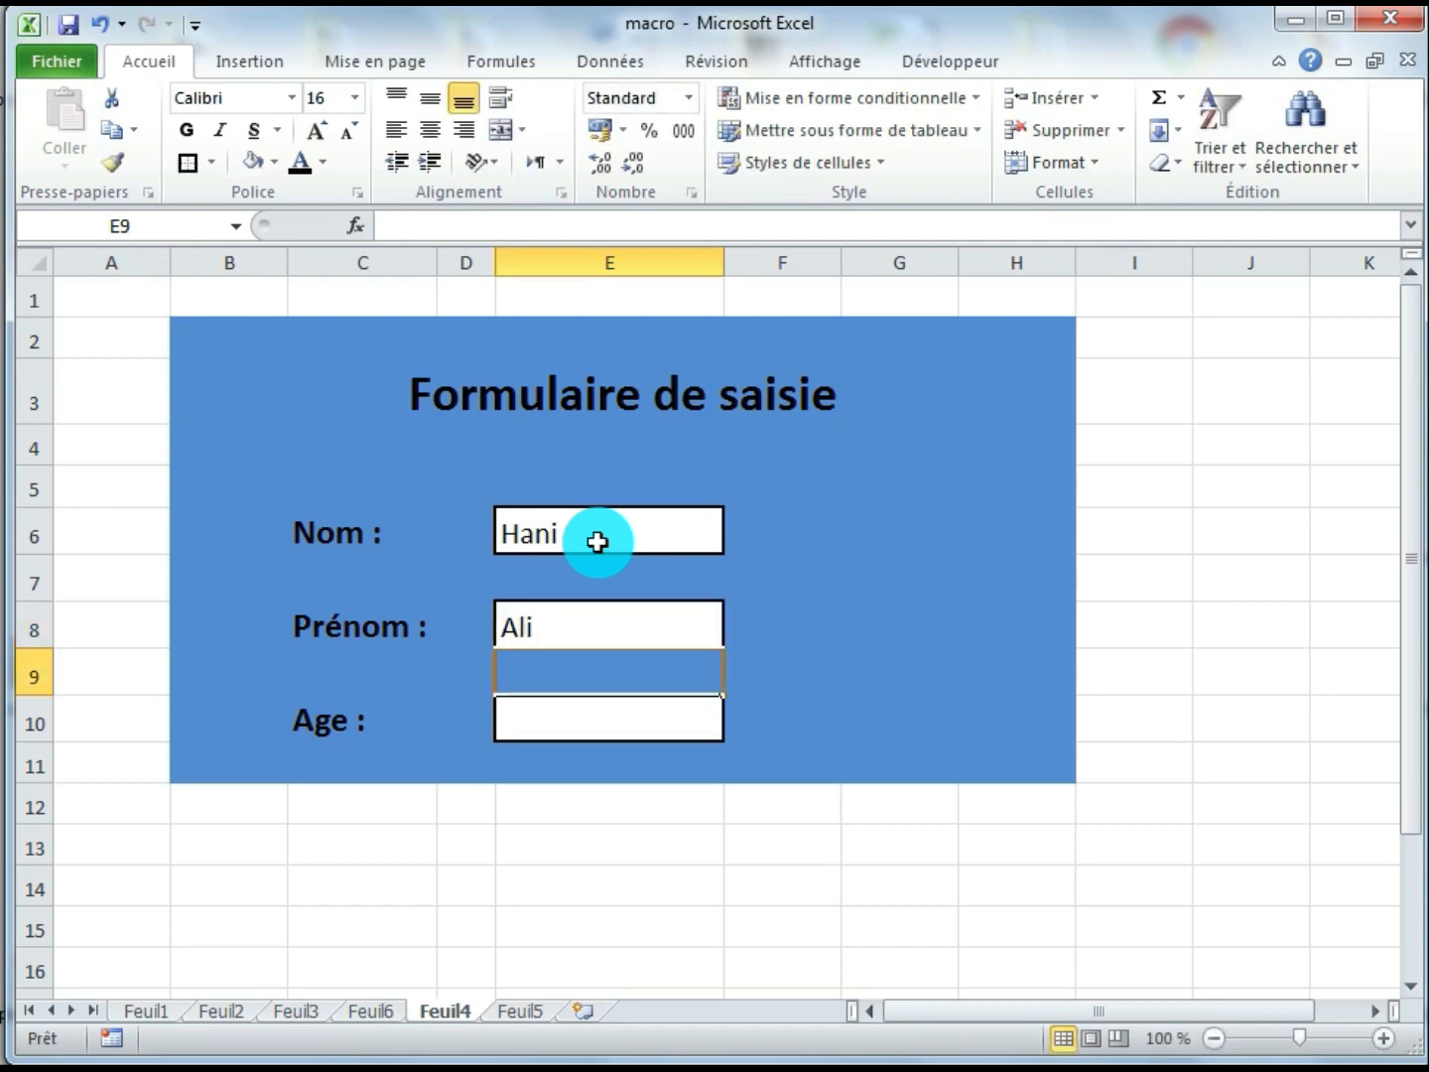
key("Return")
type("21")
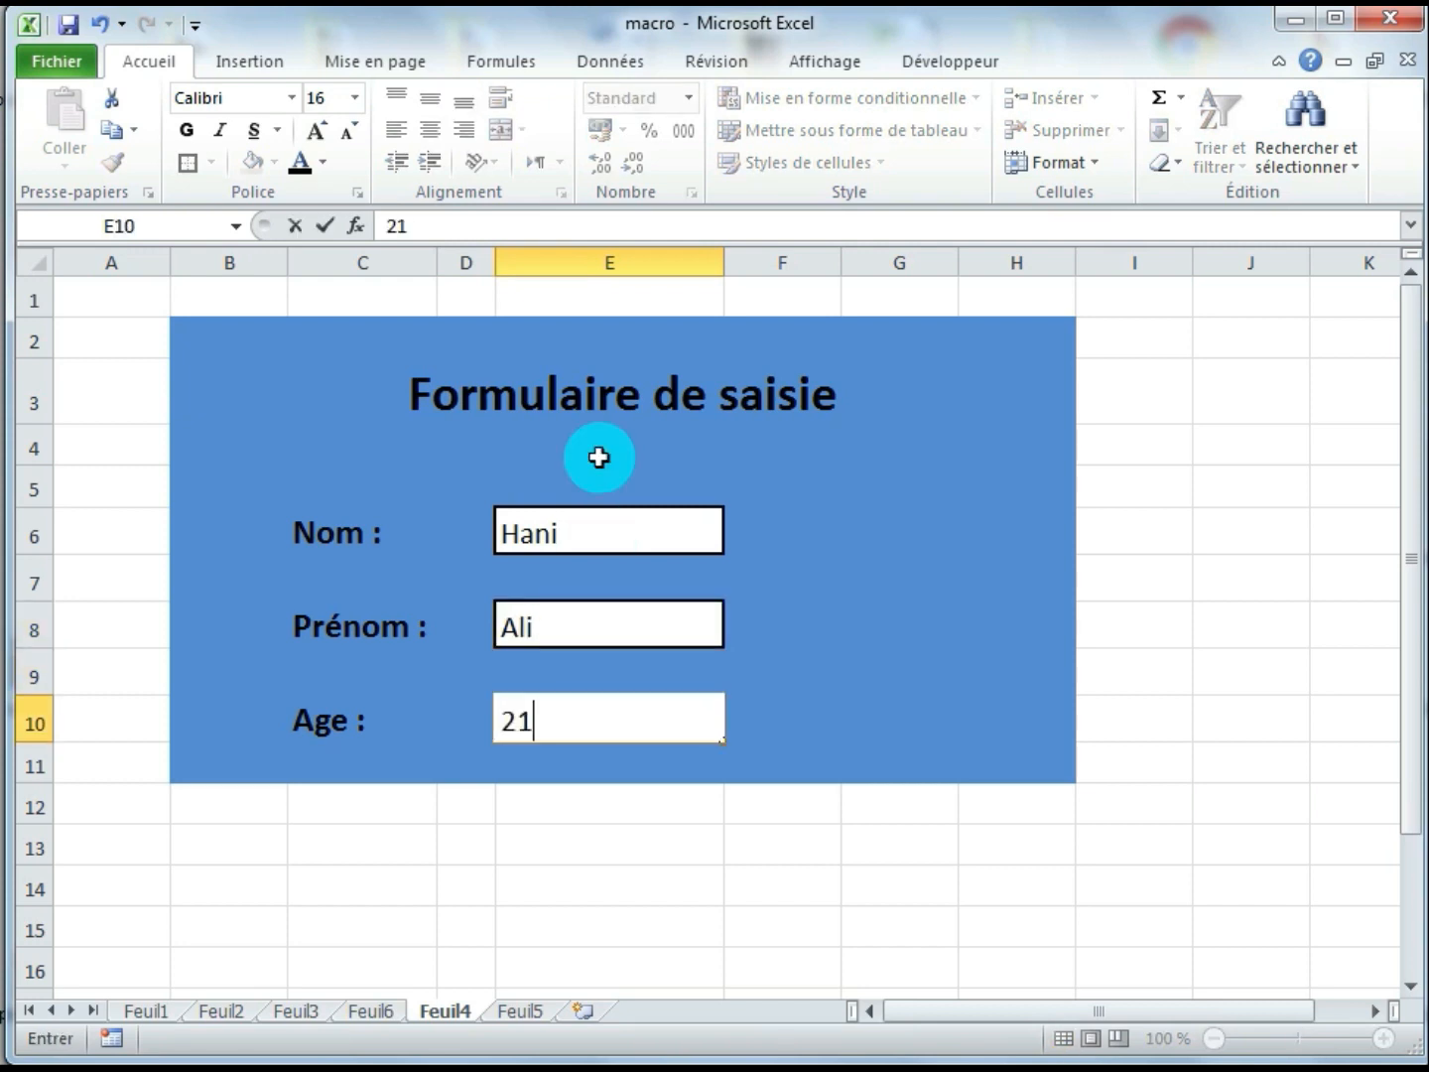
left_click(943, 788)
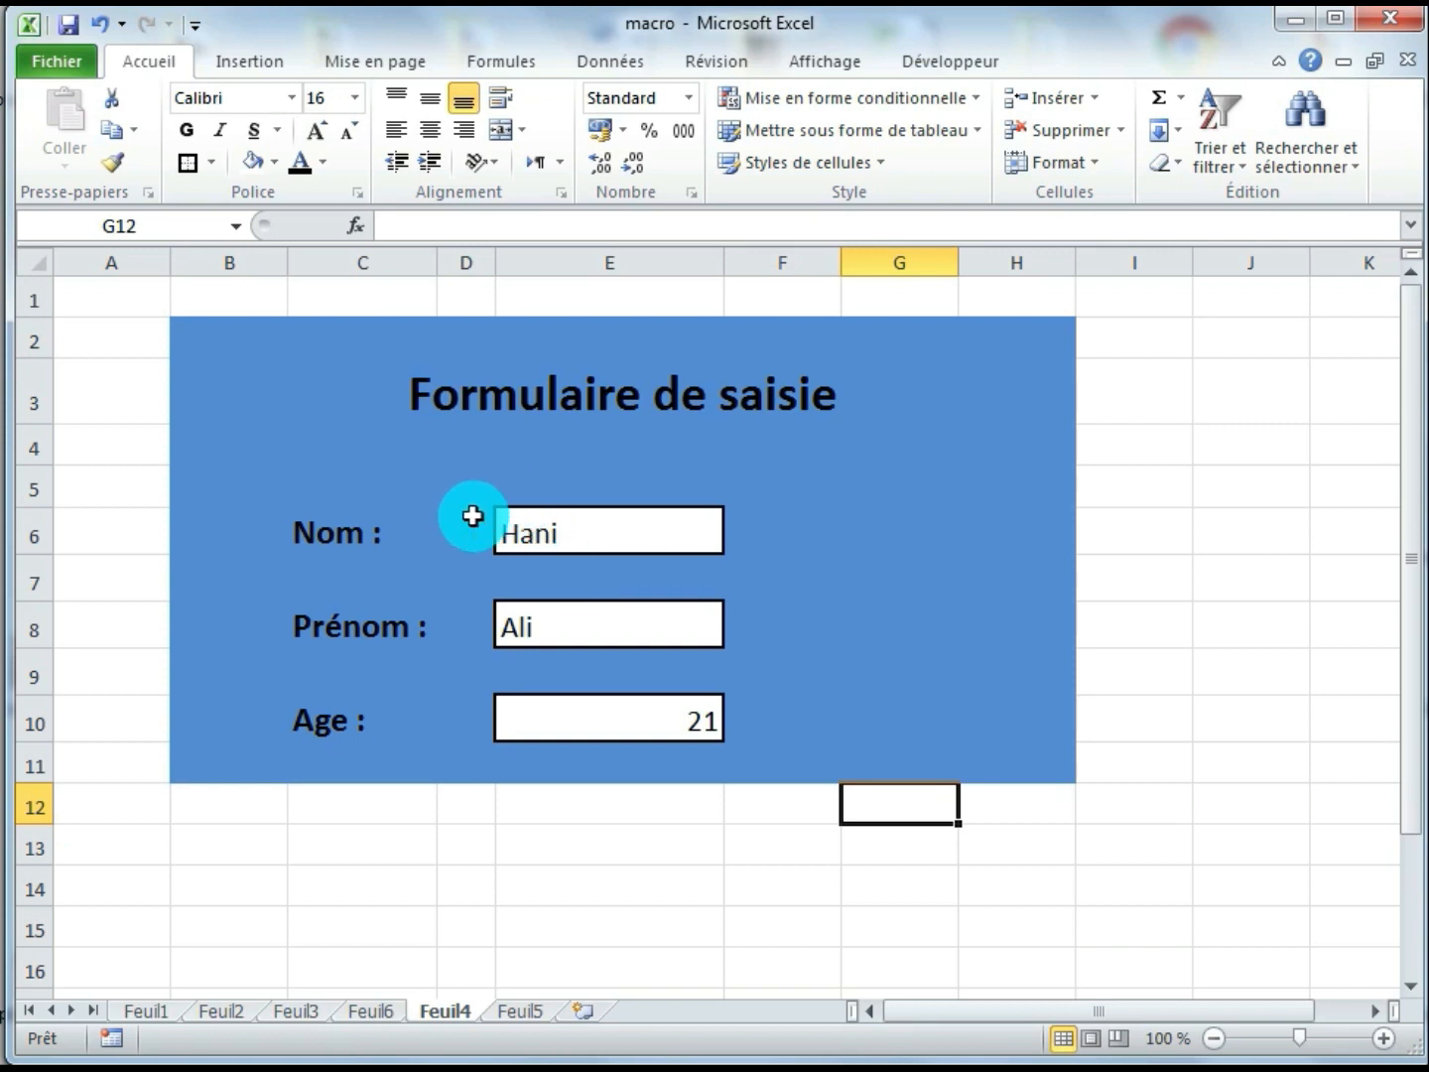
left_click(514, 1011)
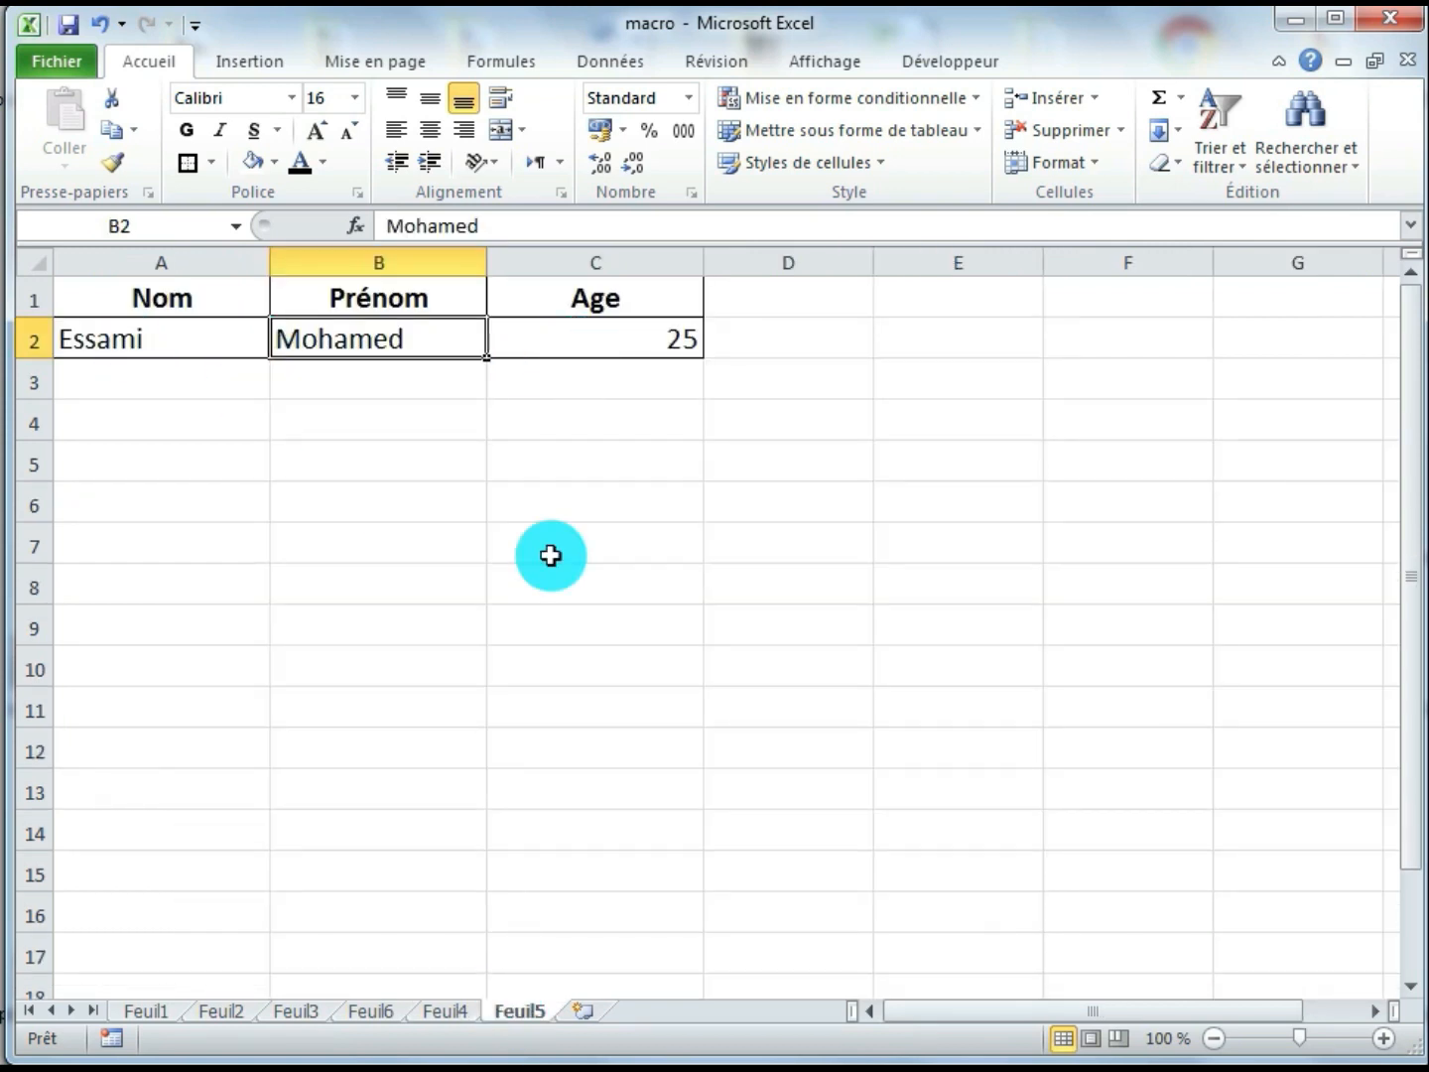
left_click(465, 1012)
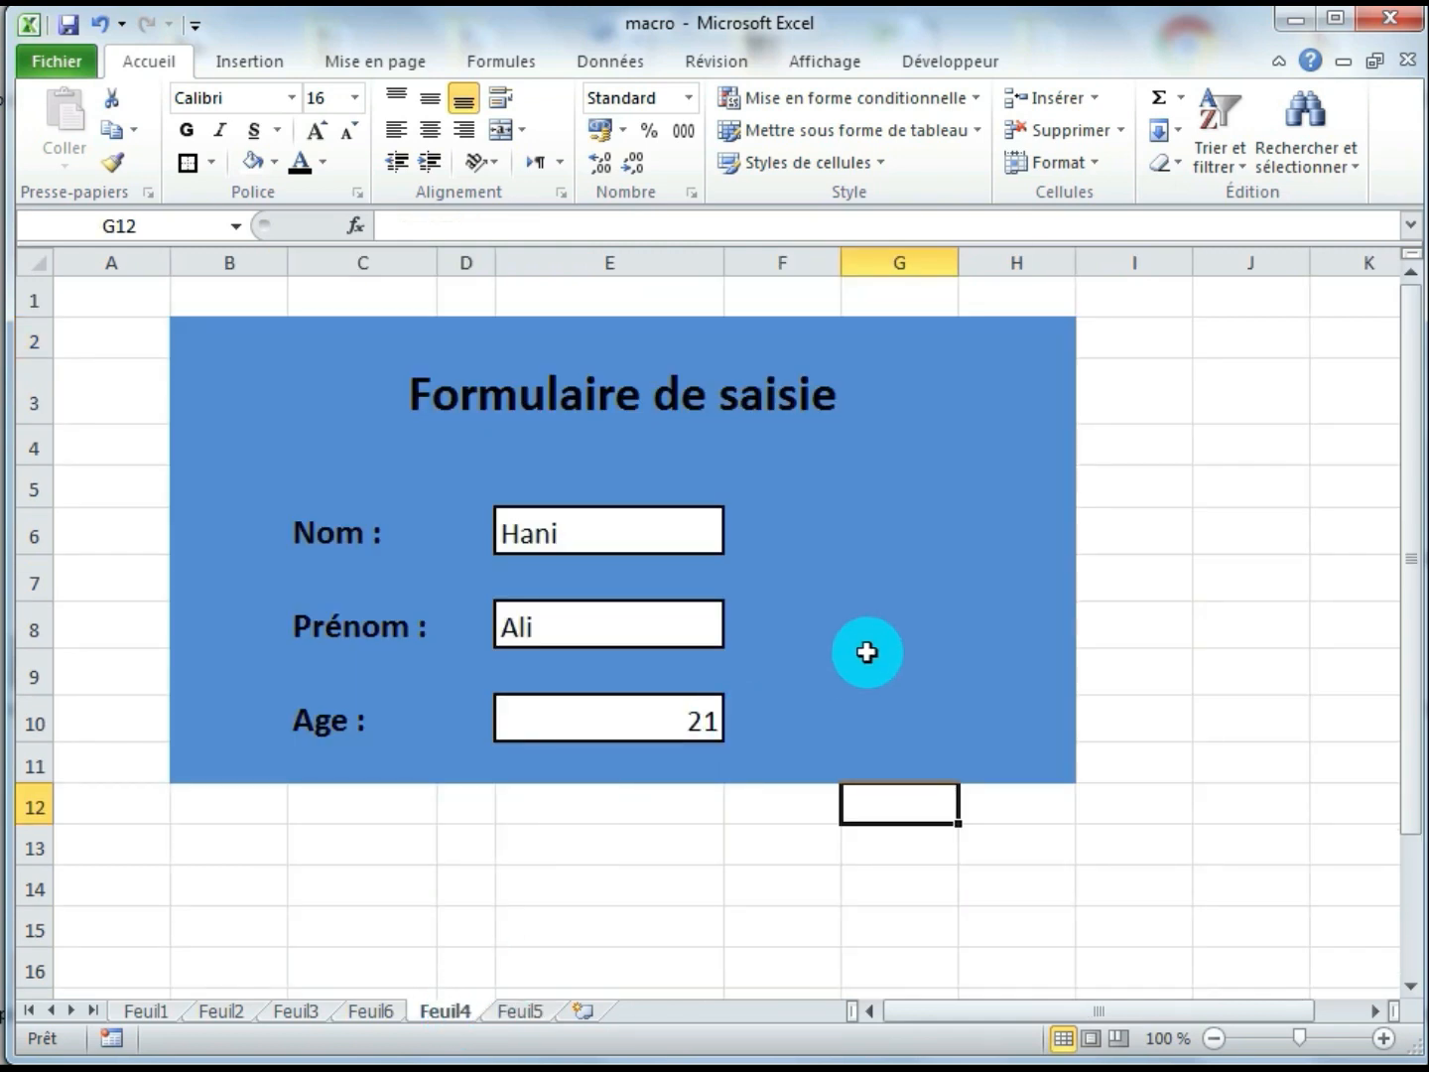
Start recording a macro named "Ajout" with shortcut letter a, stored in "Ce classeur", from cell G9 of the form
left_click(880, 651)
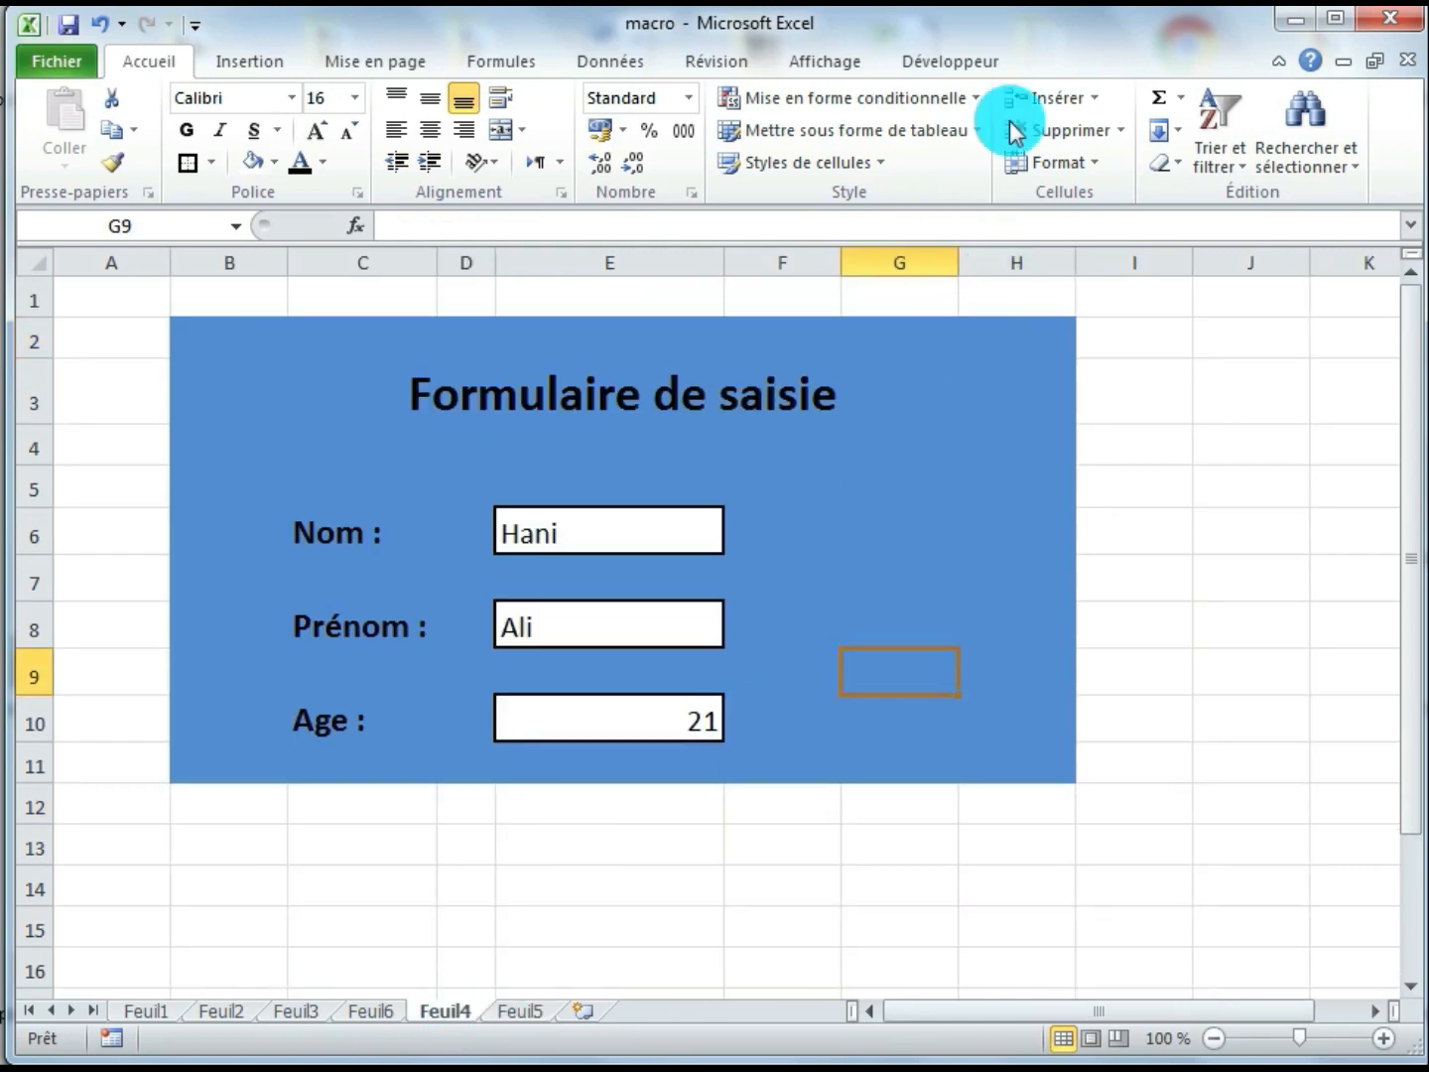
left_click(977, 62)
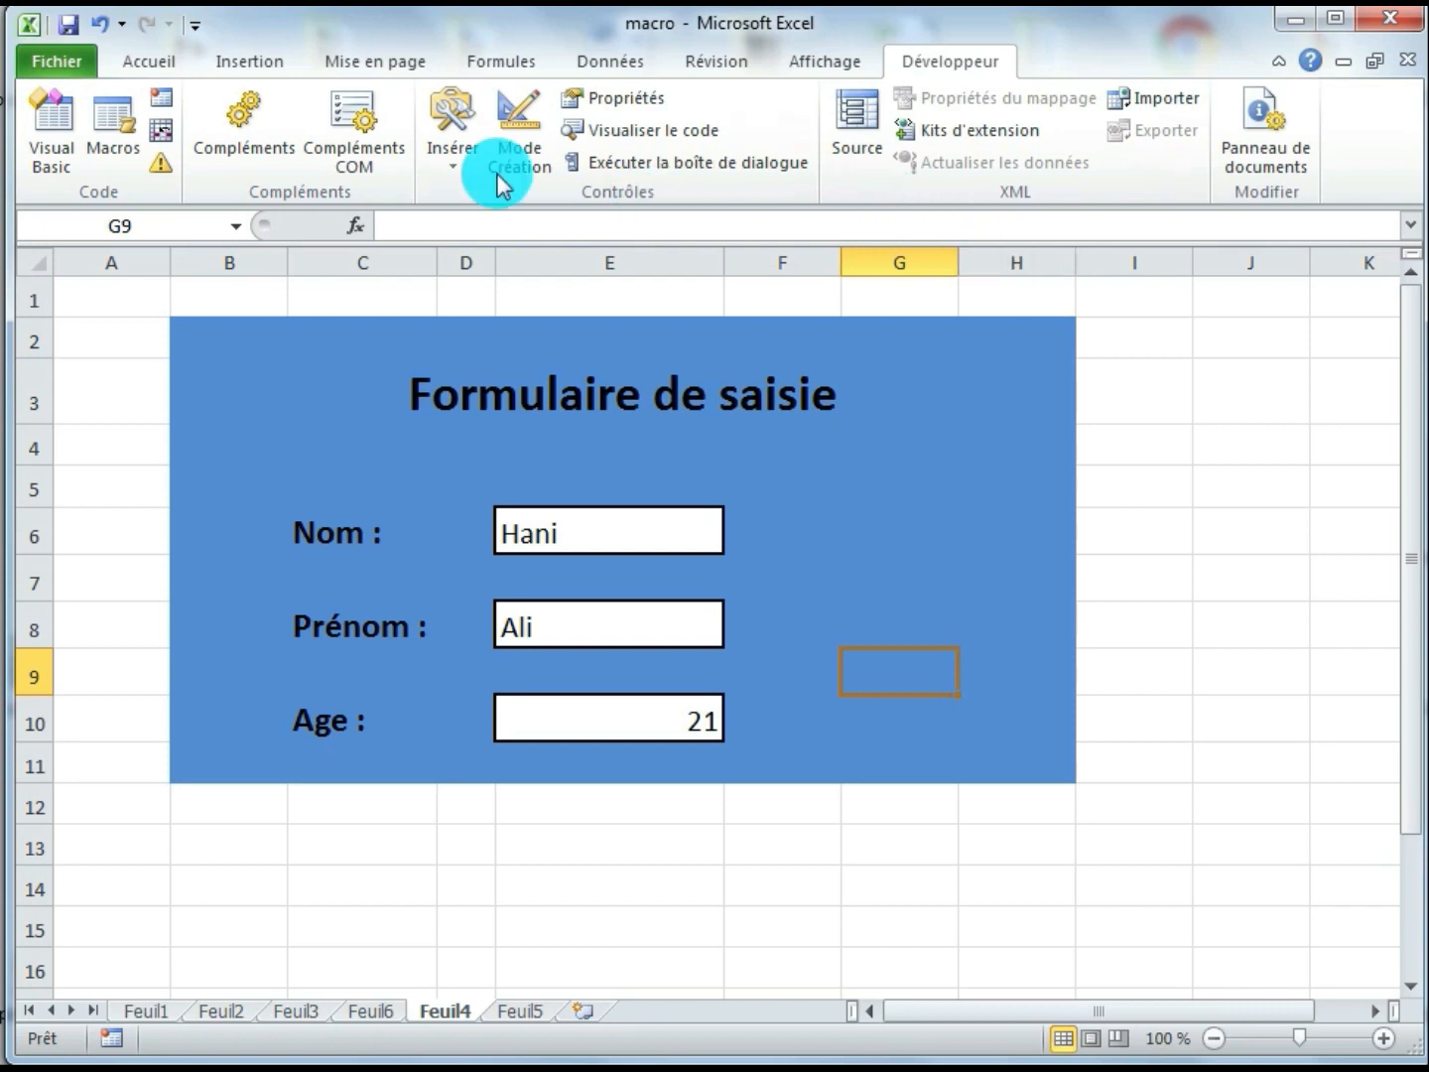
left_click(163, 101)
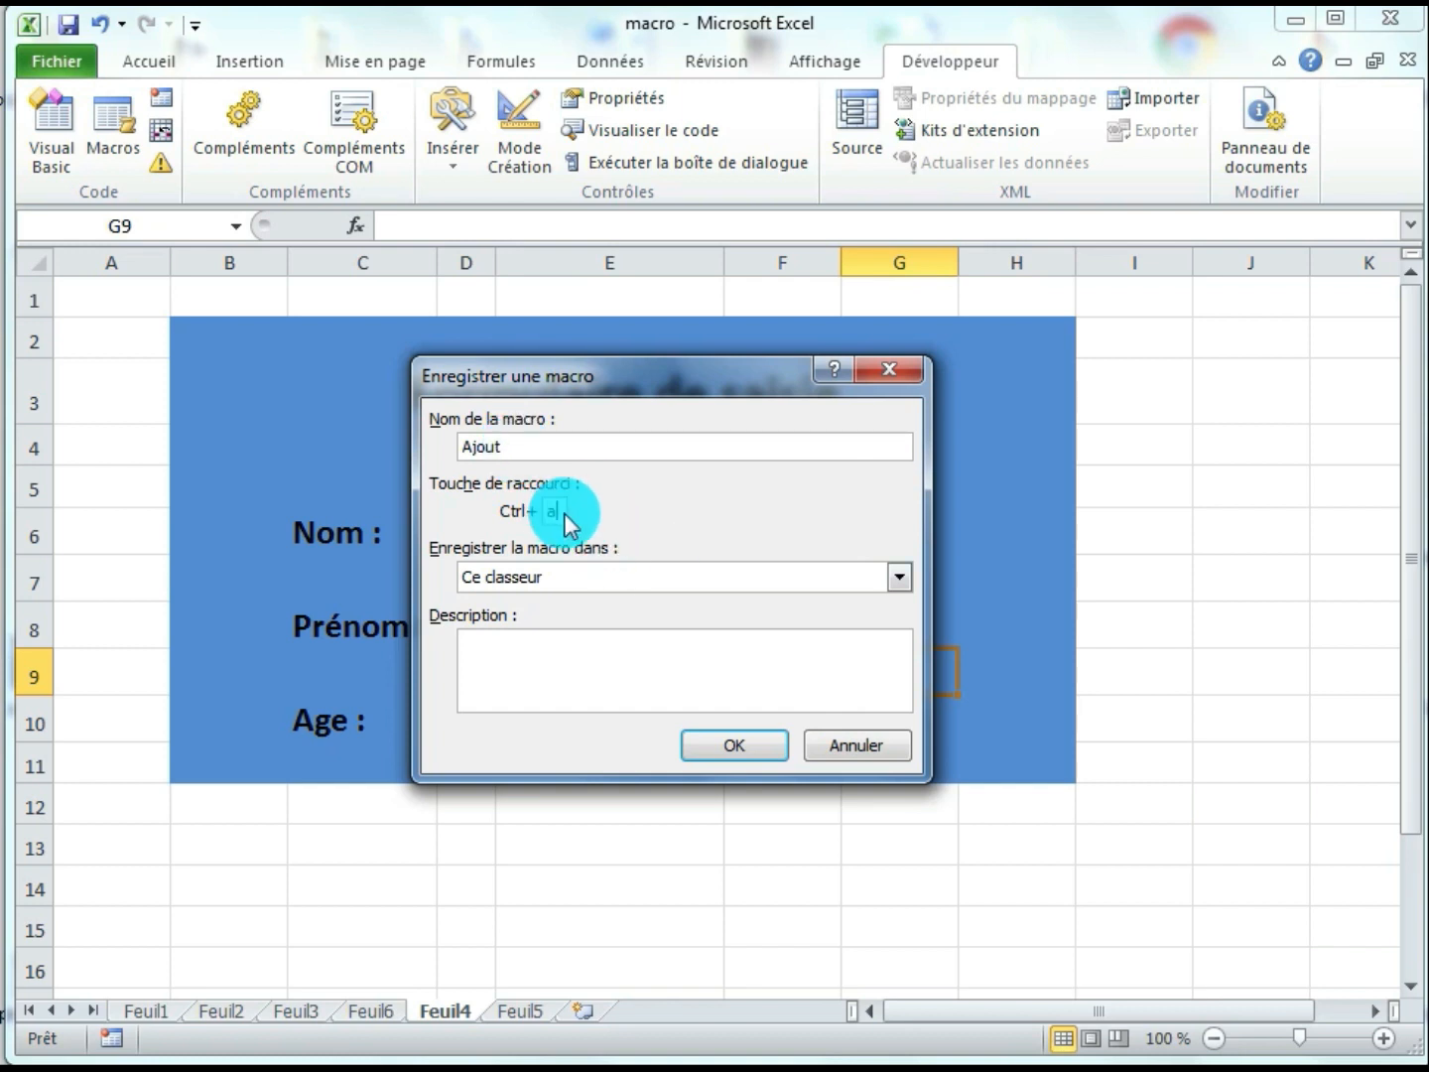
left_click(566, 514)
type("a")
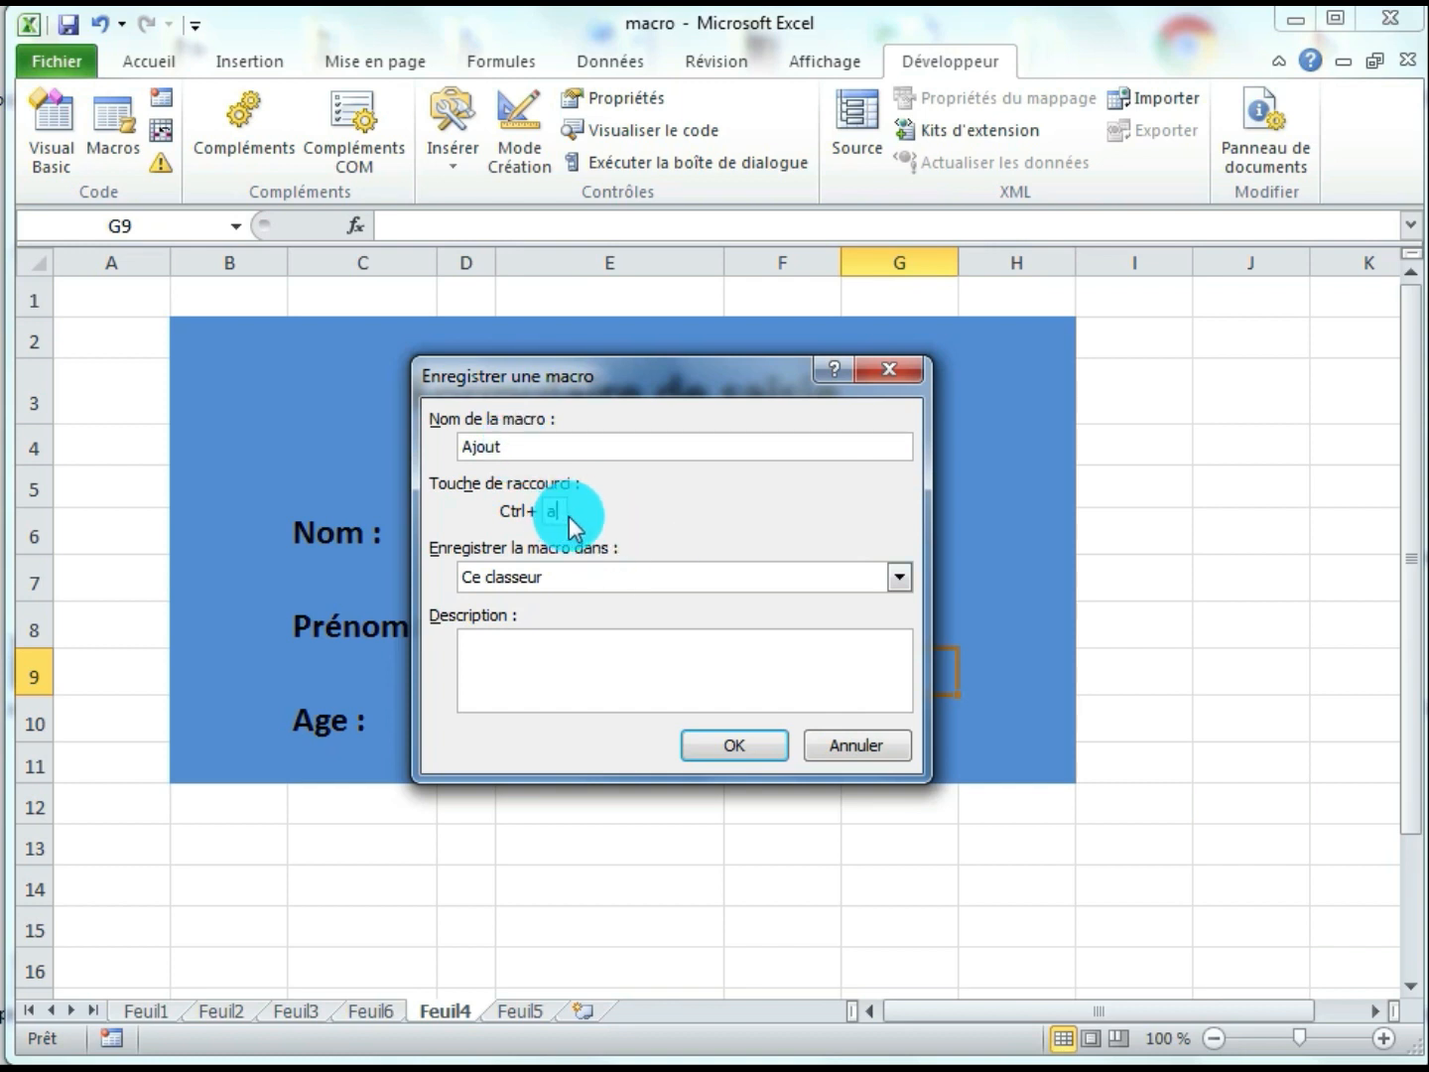
left_click(532, 652)
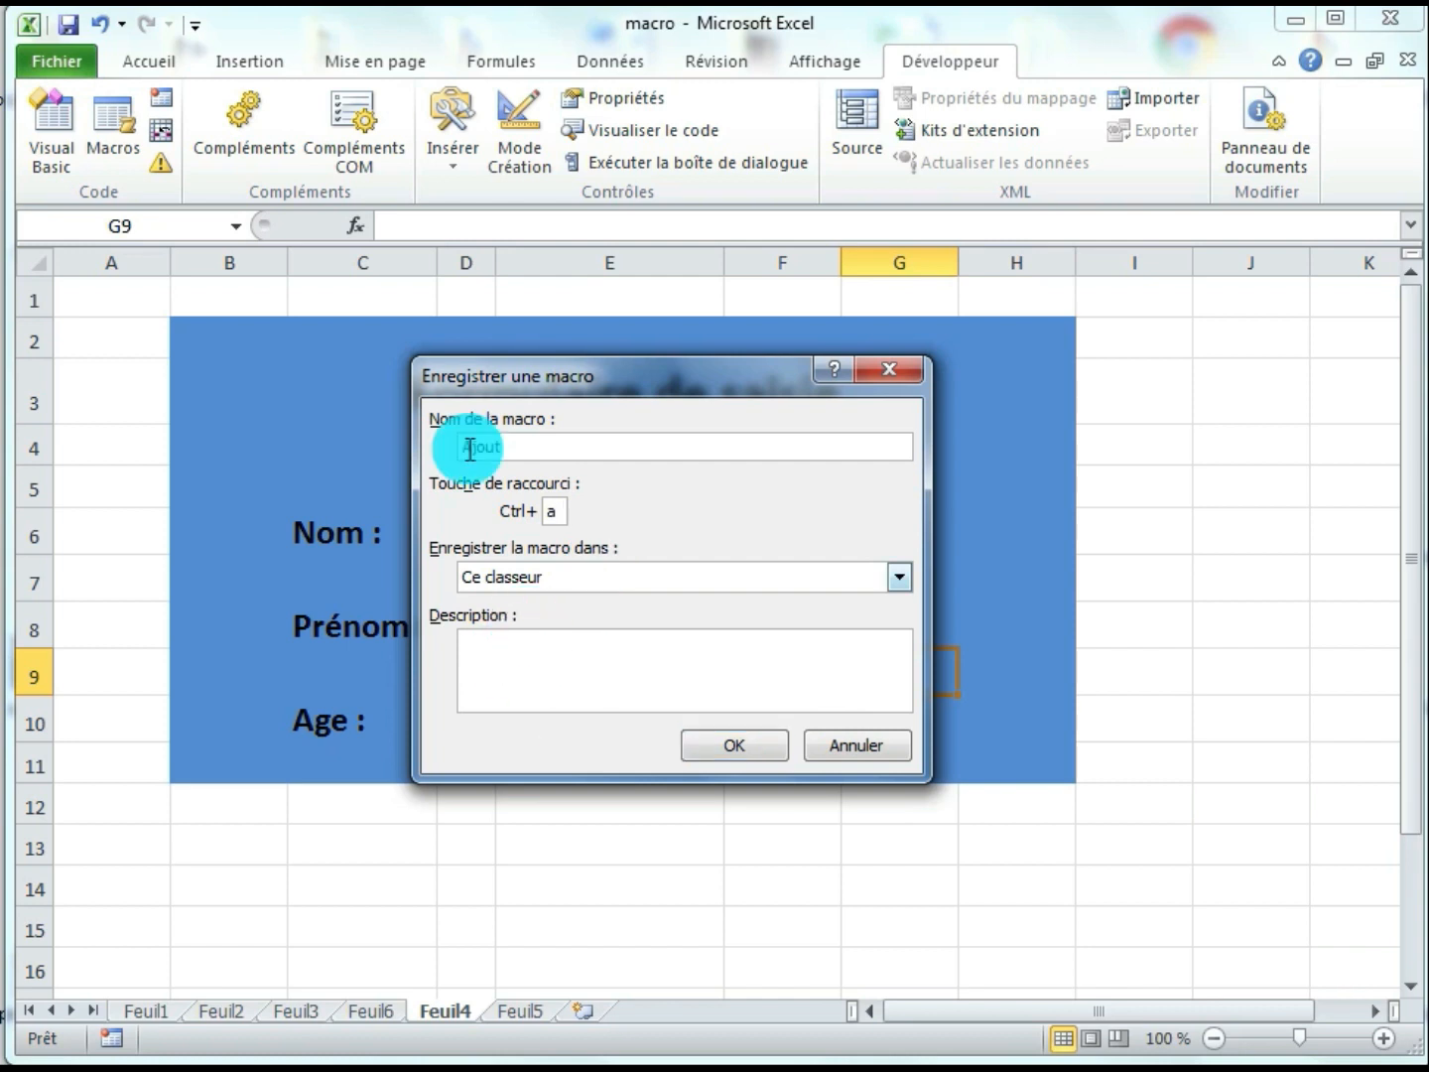
left_click(523, 448)
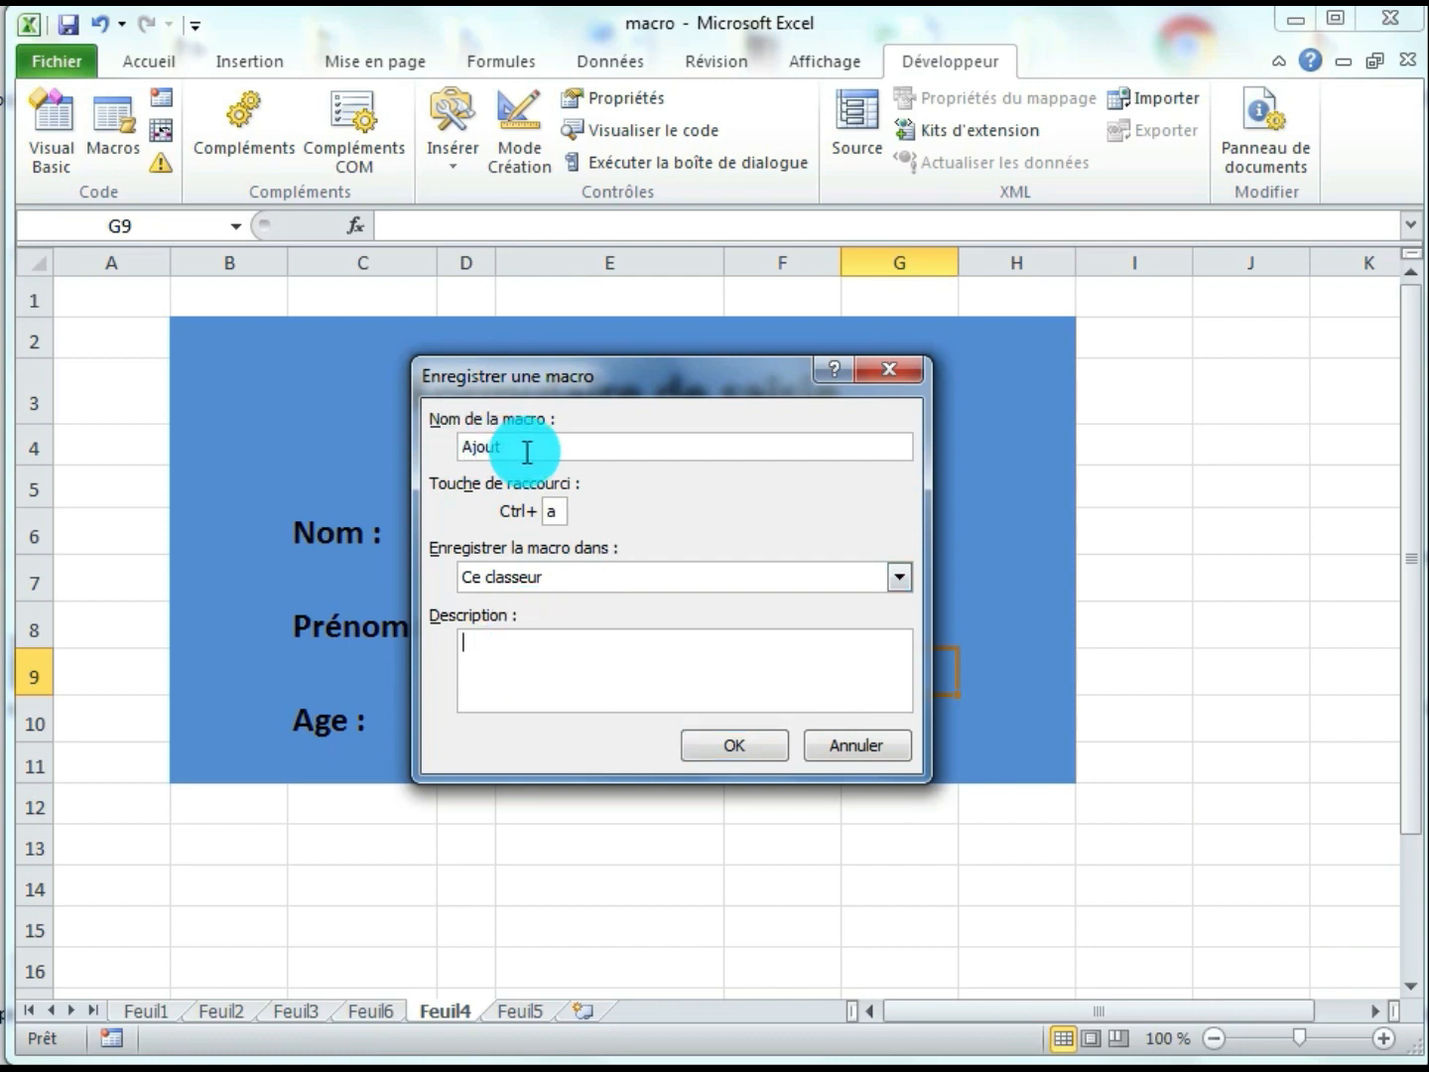
left_click_drag(510, 449, 450, 461)
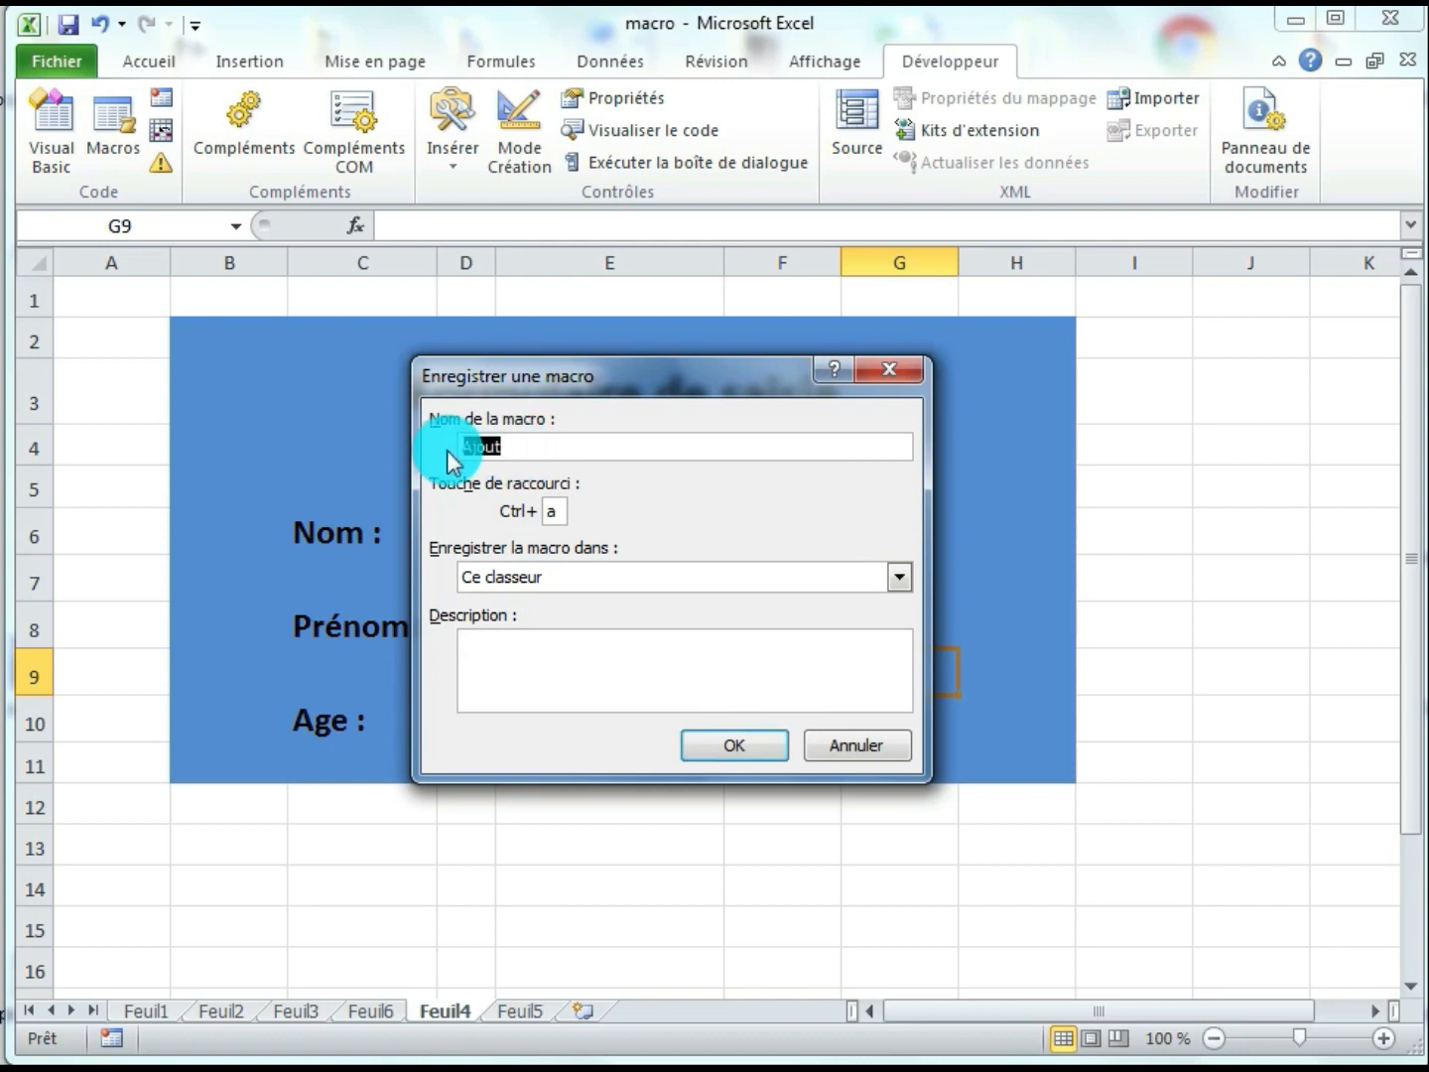
left_click(722, 744)
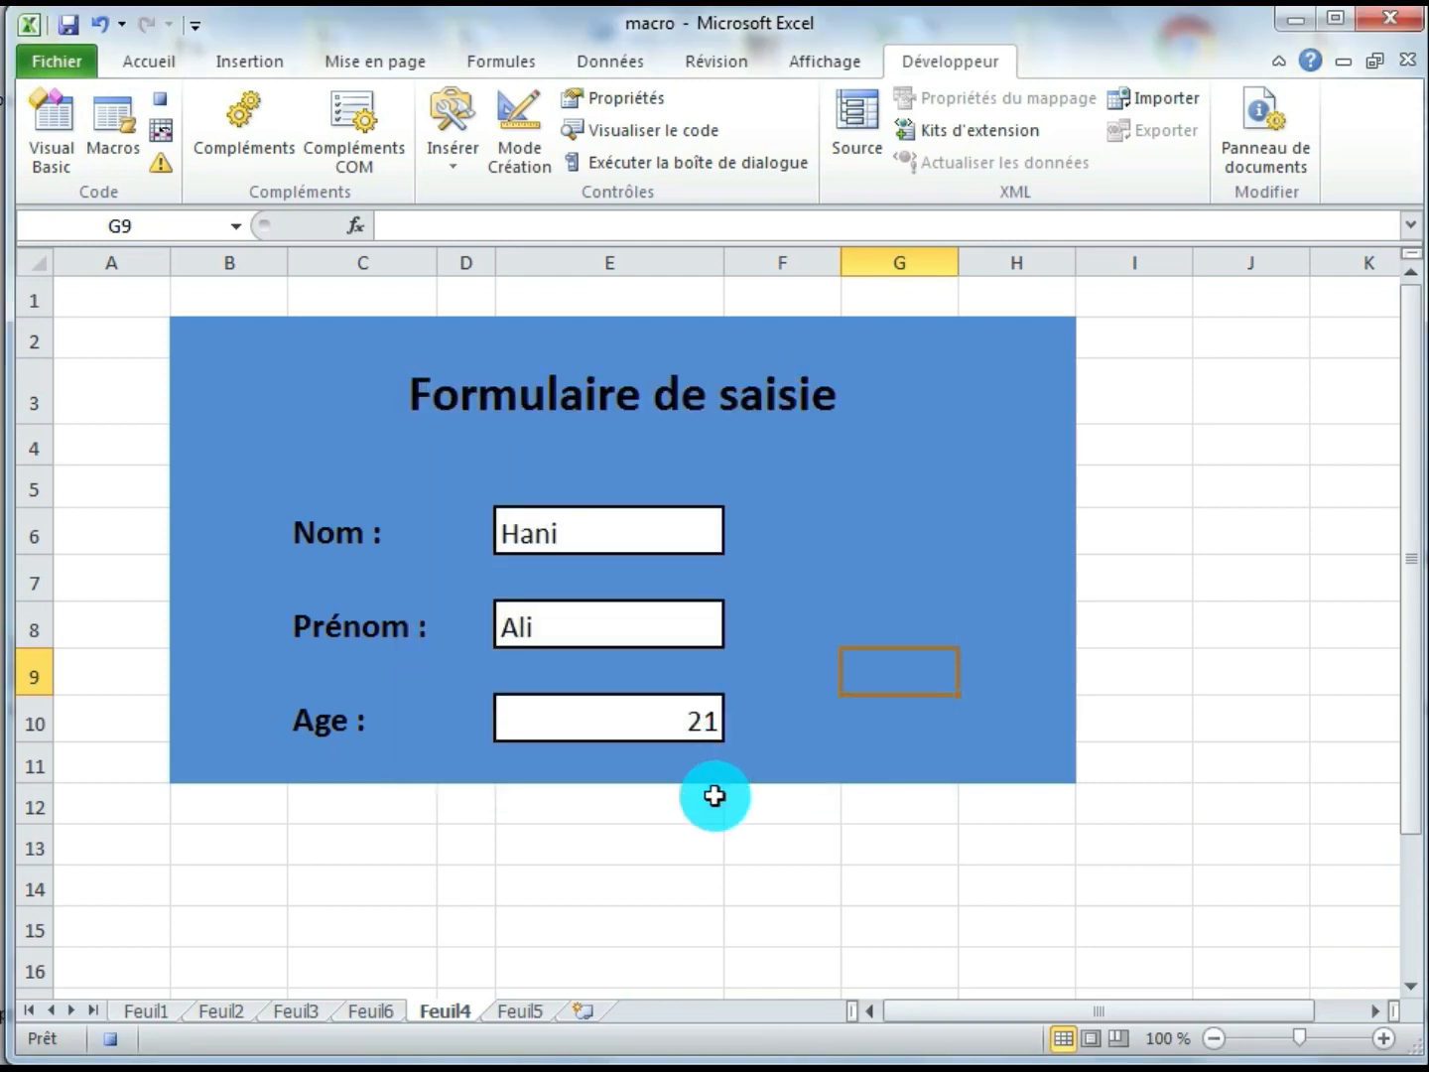
Insert a blank row above the existing record in row 2 of the Feuil5 table
left_click(524, 1009)
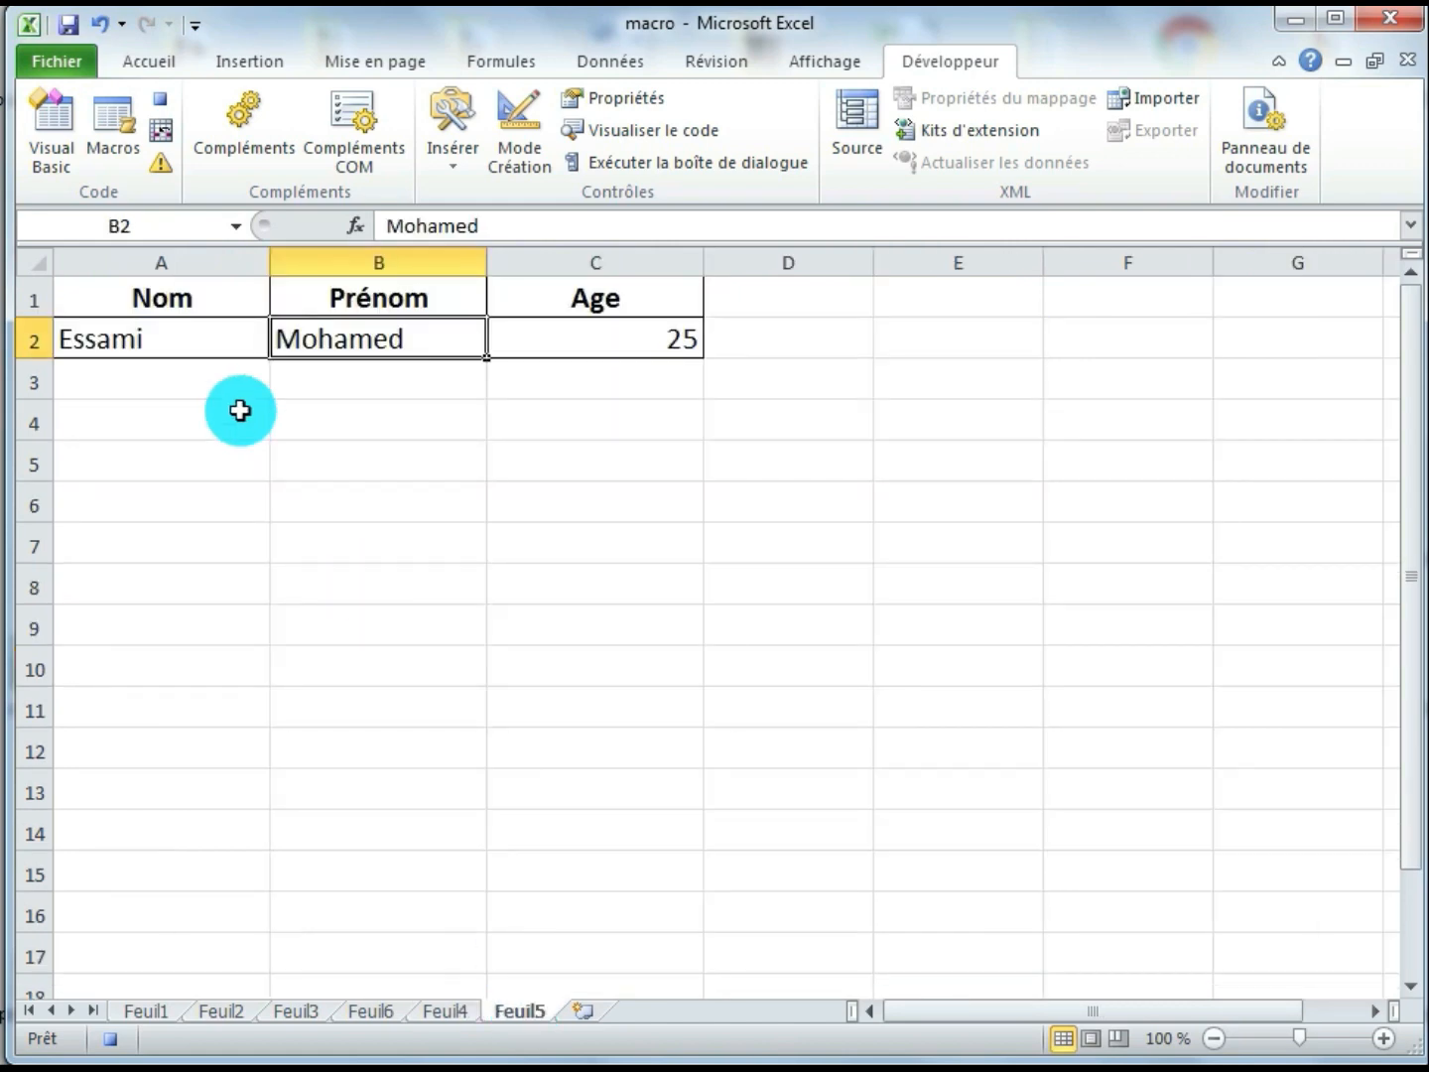
left_click(30, 340)
right_click(31, 340)
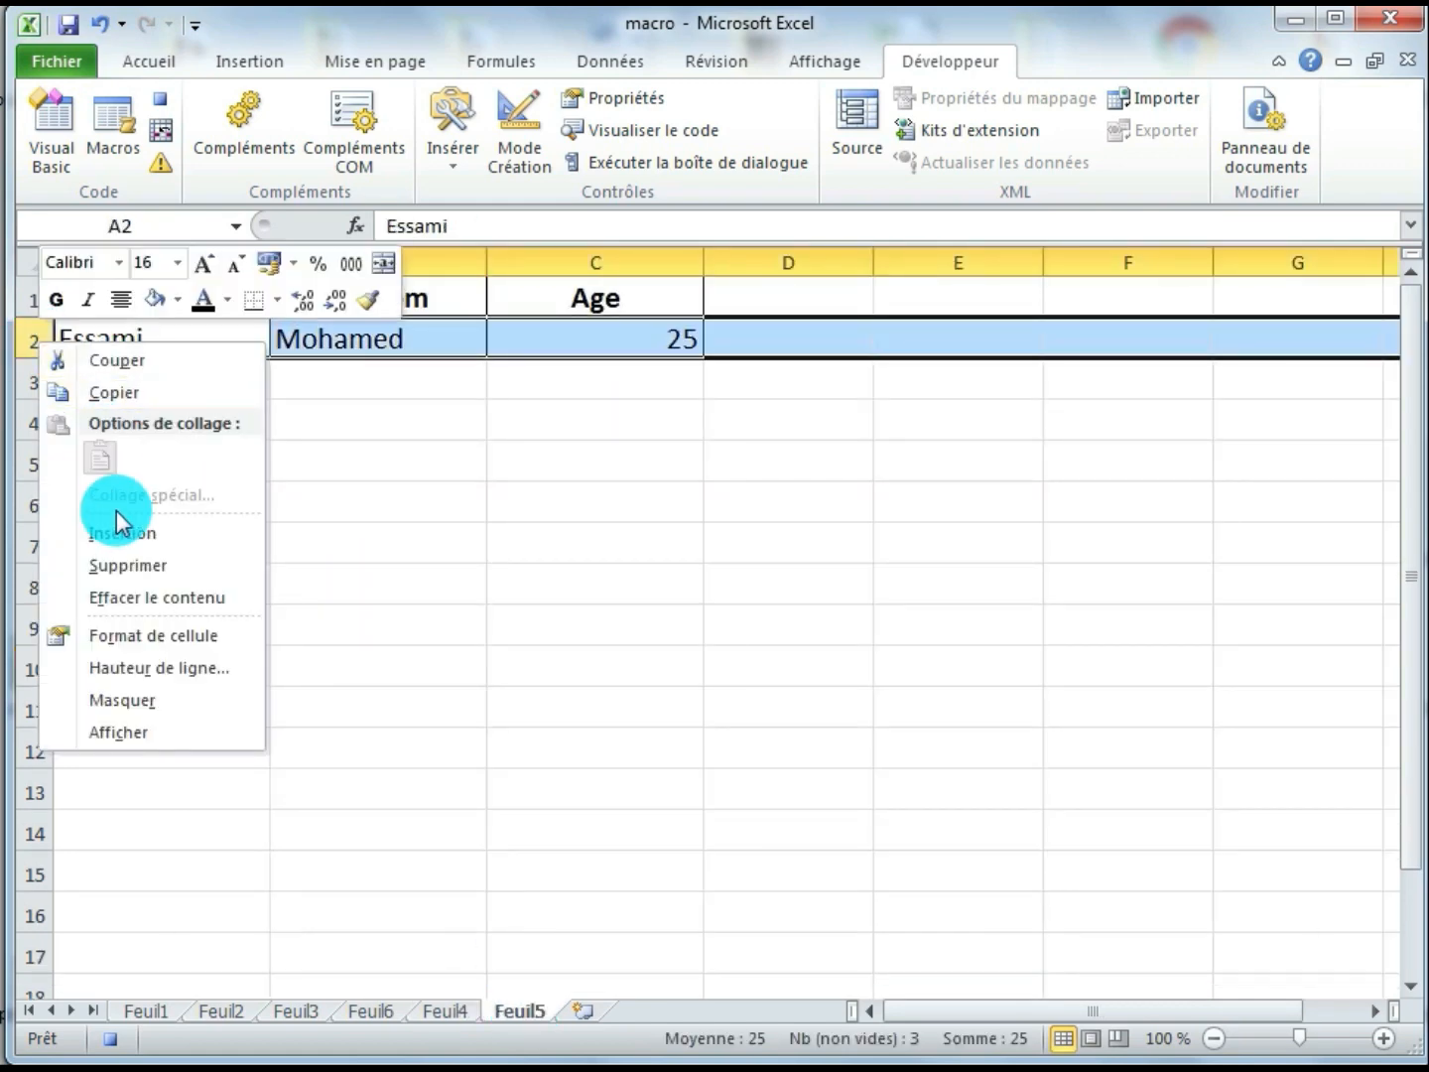
left_click(123, 540)
left_click(432, 502)
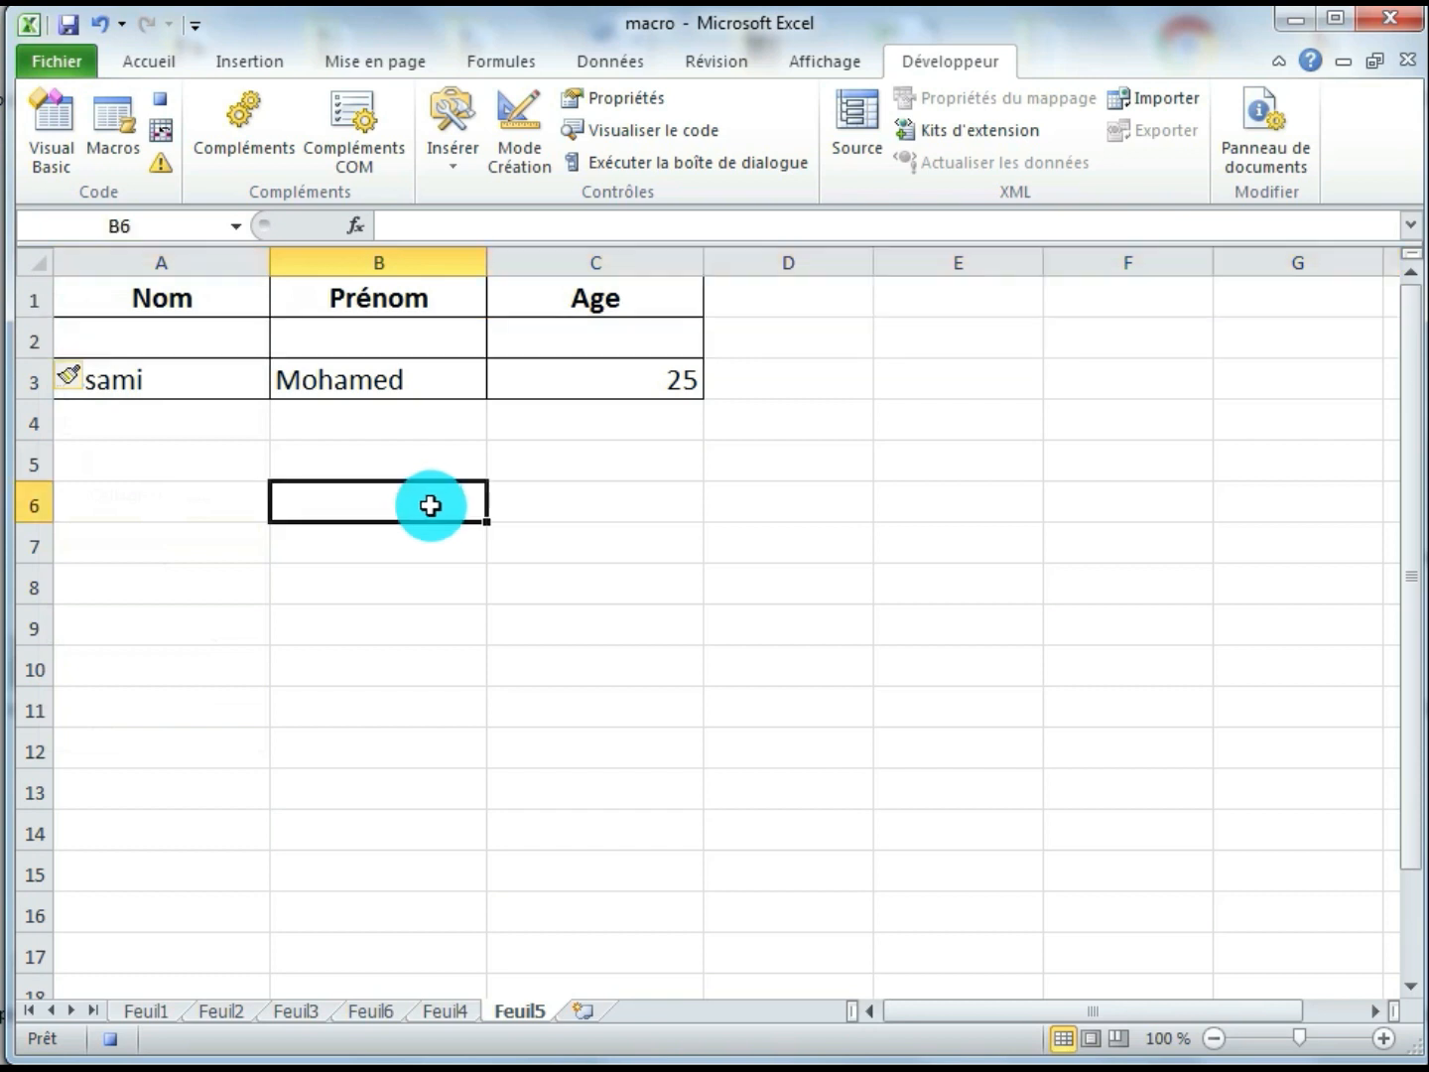
Copy the surname from form cell E6 on Feuil4 into cell A2 on Feuil5
left_click(448, 1013)
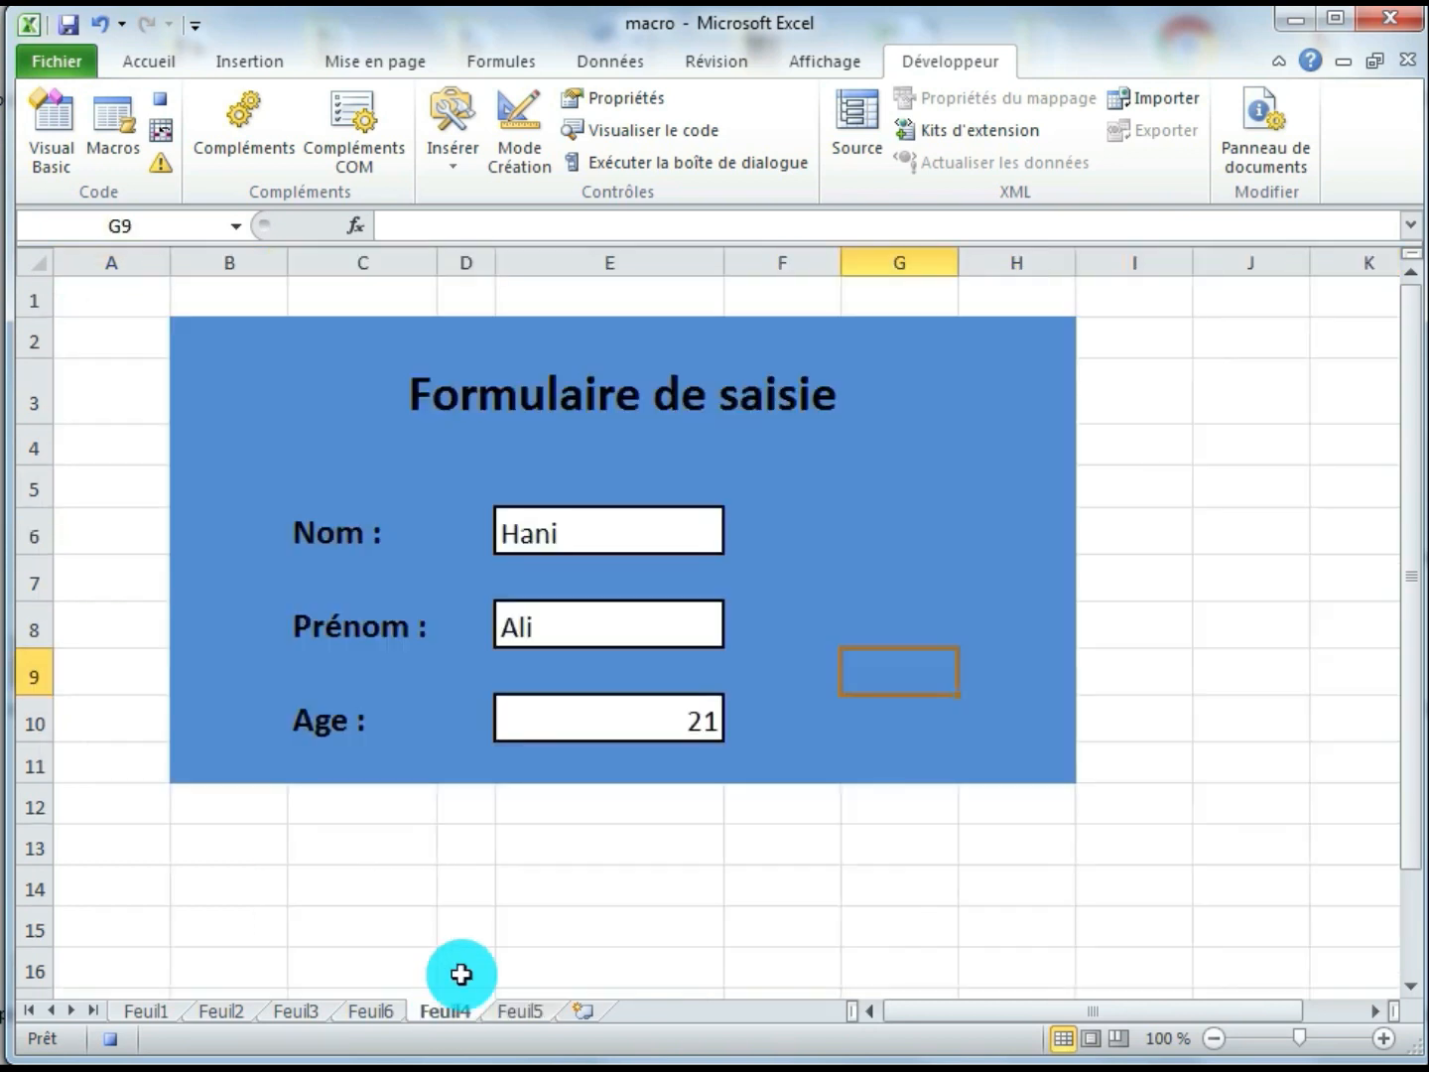
left_click(544, 538)
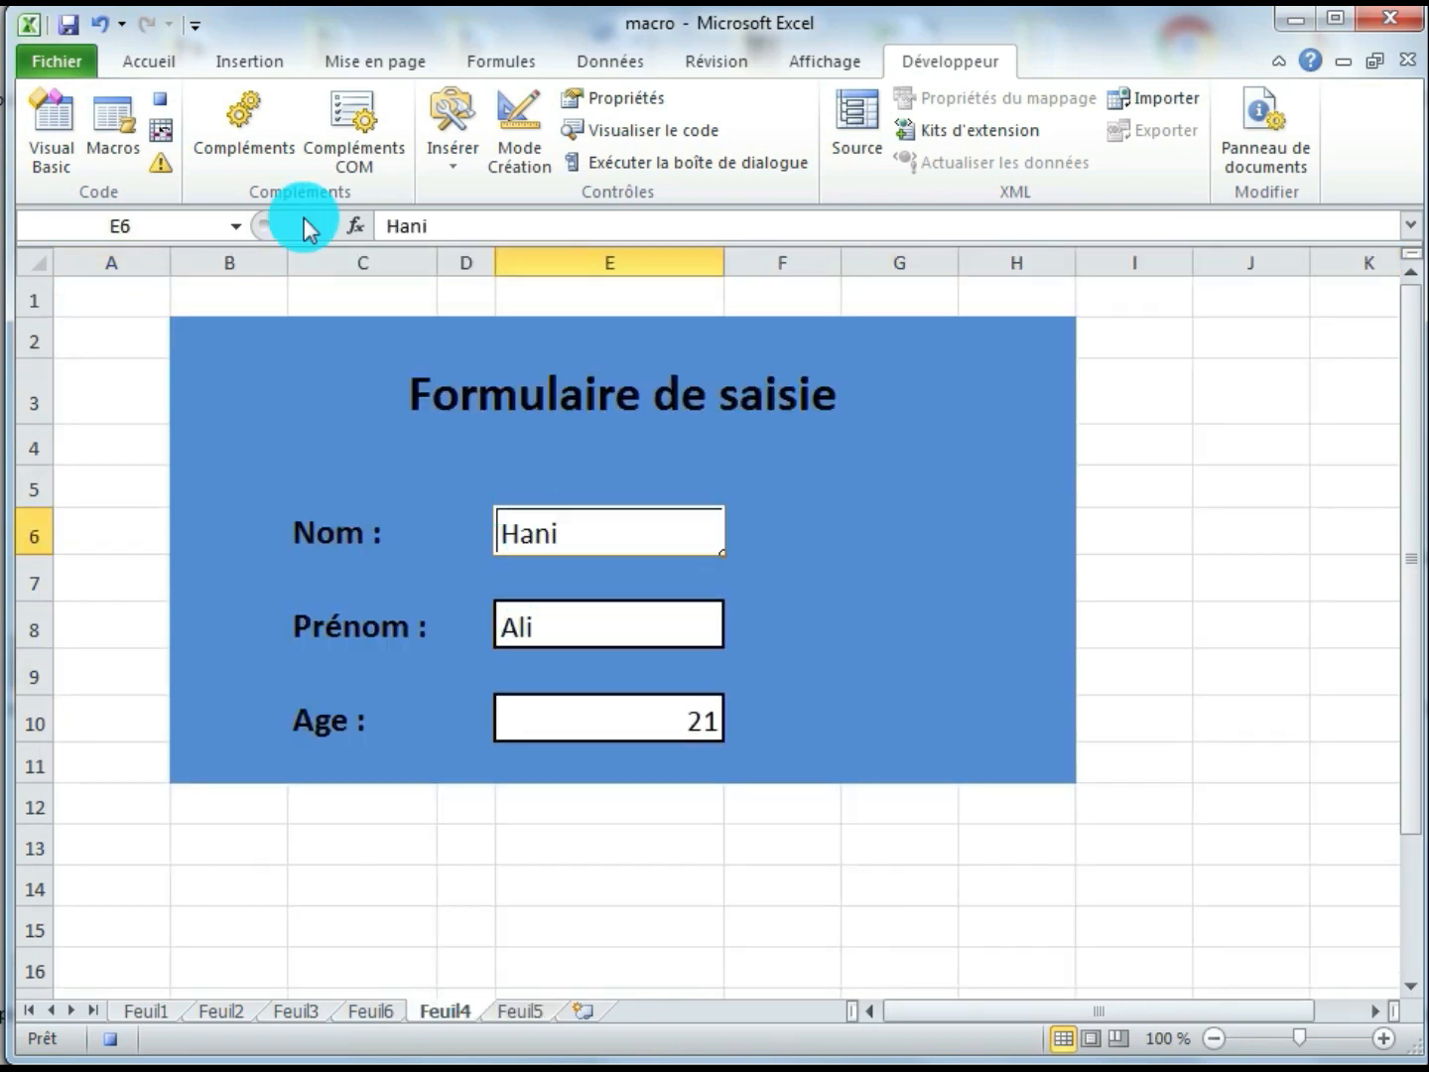
left_click(165, 65)
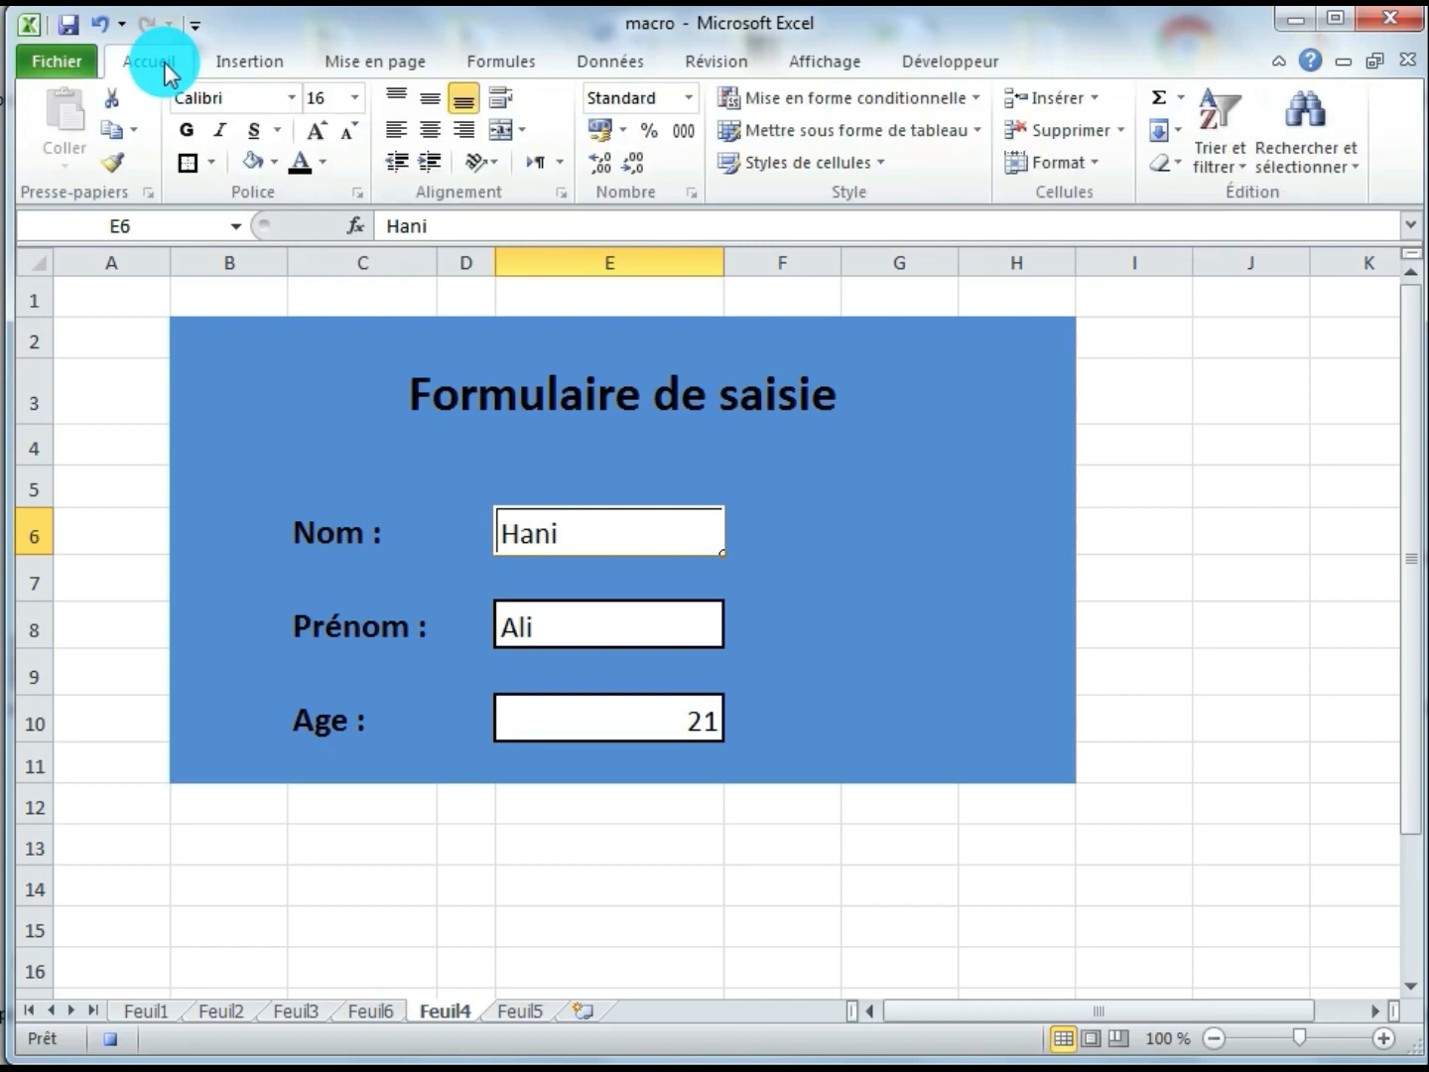
left_click(110, 126)
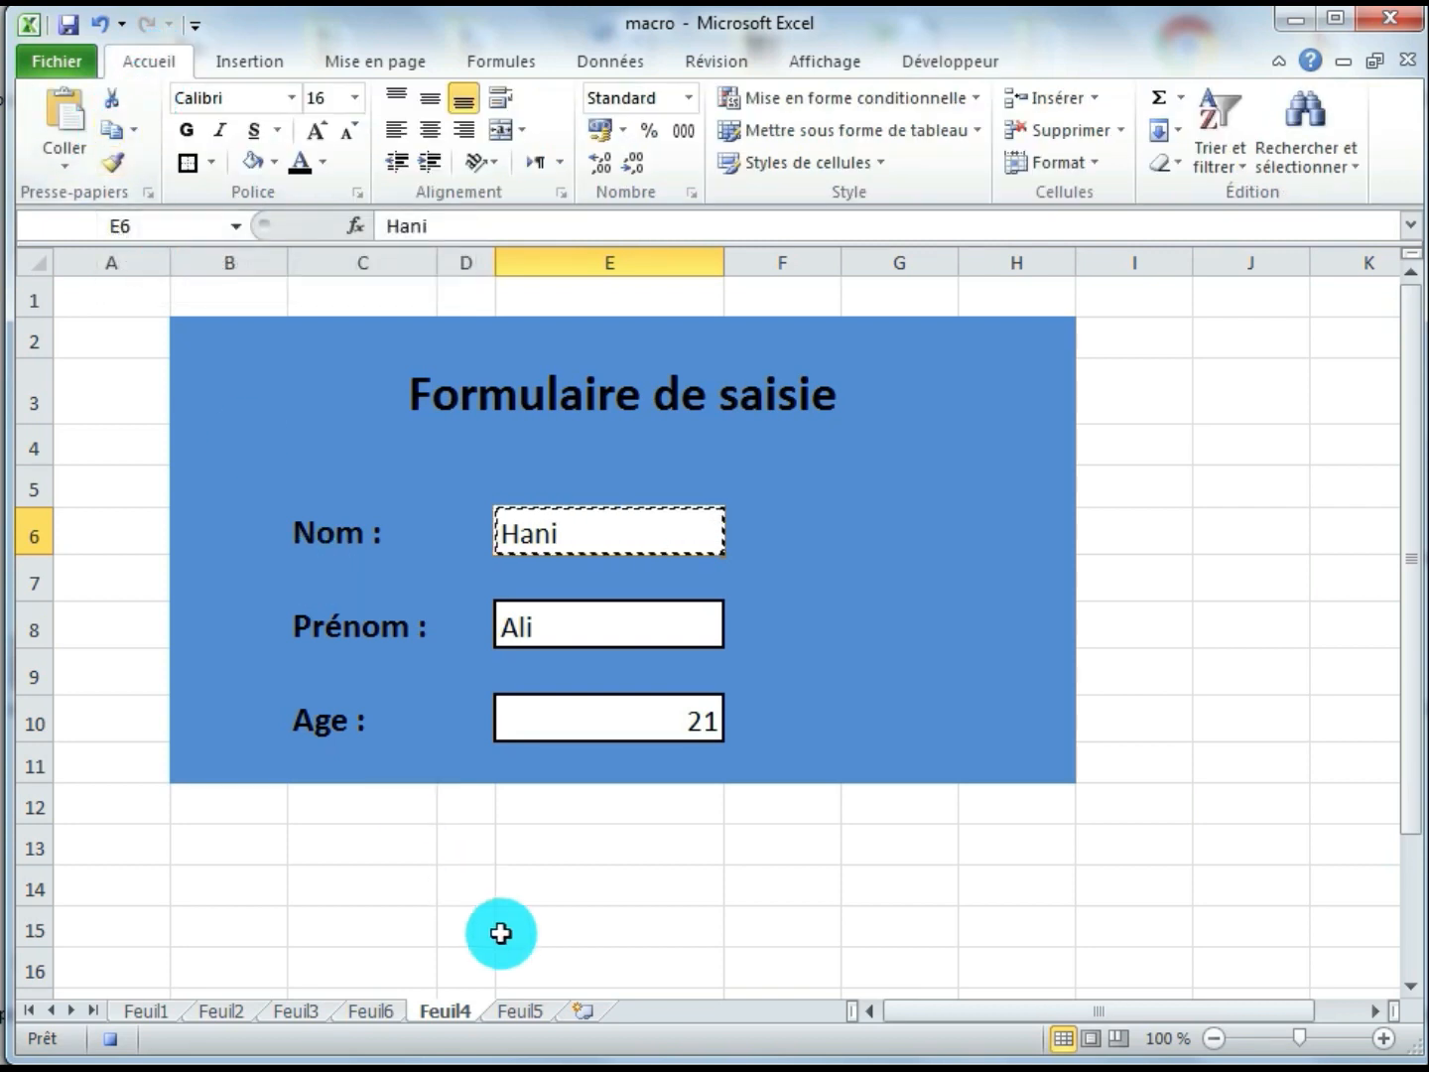
left_click(522, 1008)
left_click(218, 334)
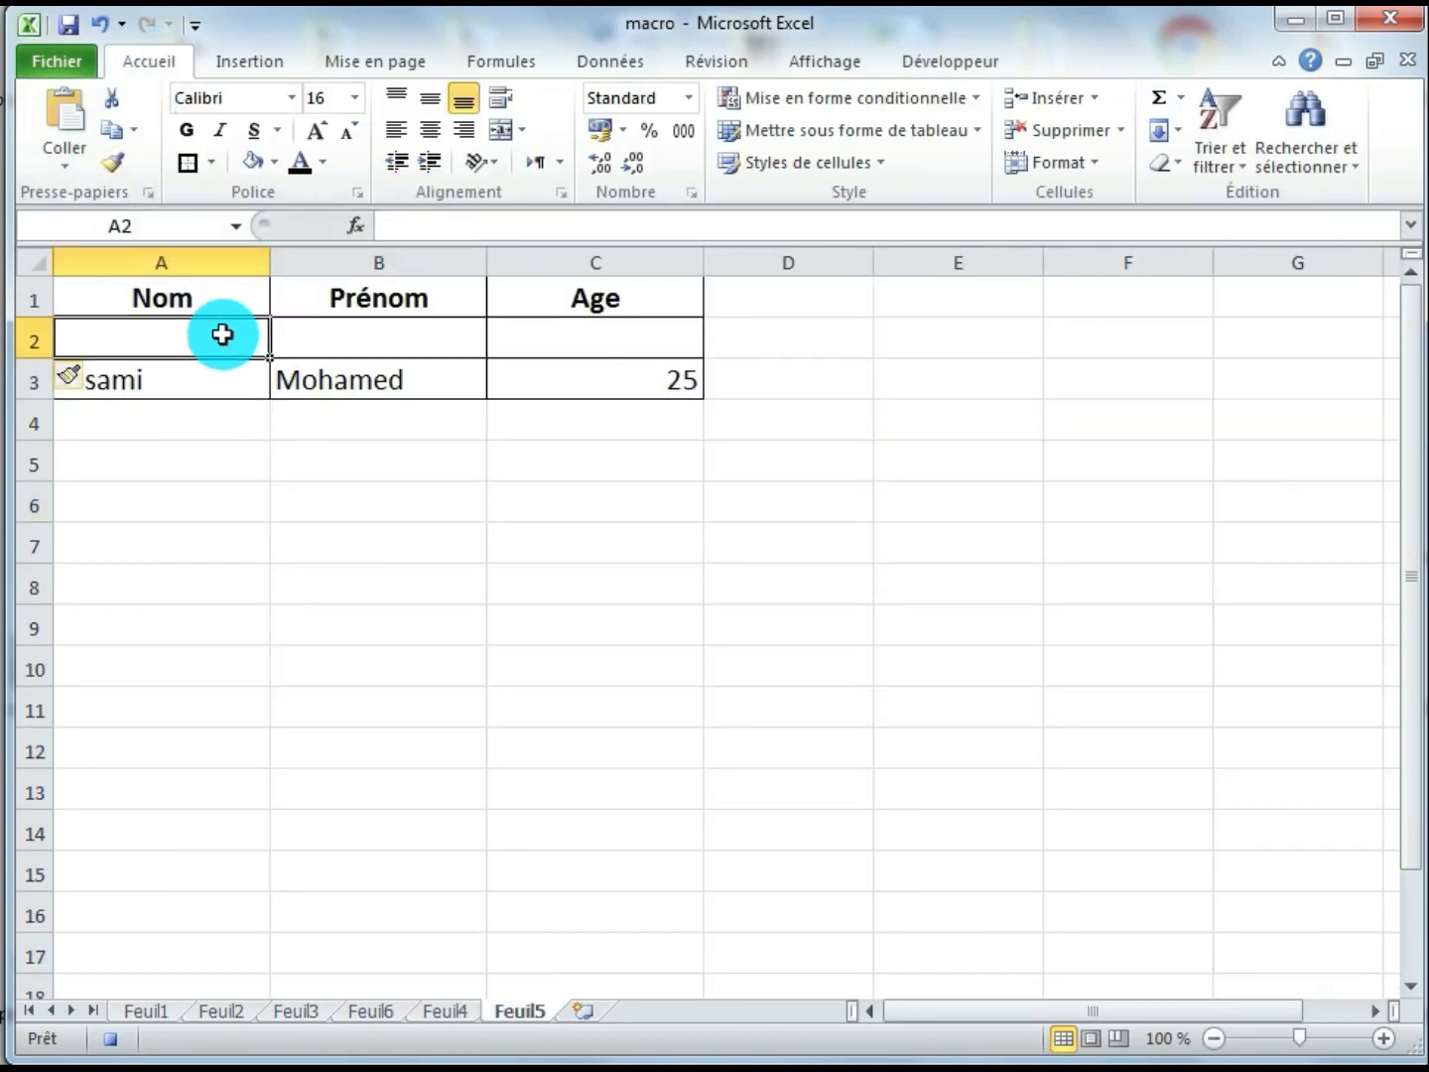
left_click(63, 111)
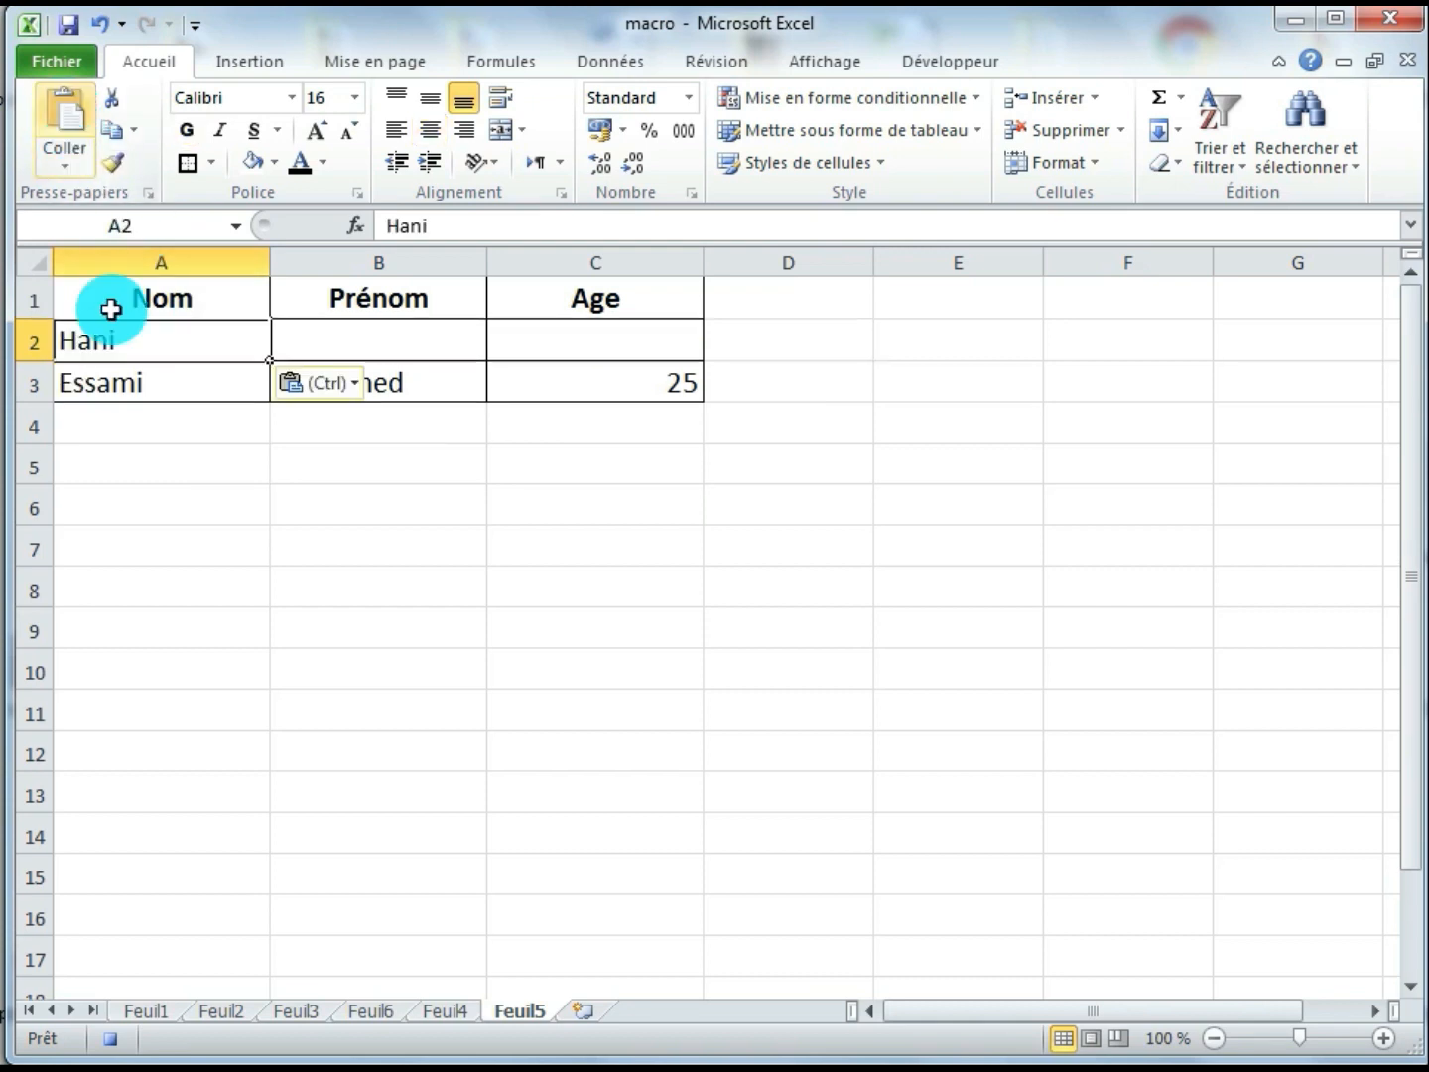
Copy the first name from form cell E8 on Feuil4 into cell B2 on Feuil5
left_click(437, 1011)
left_click(525, 626)
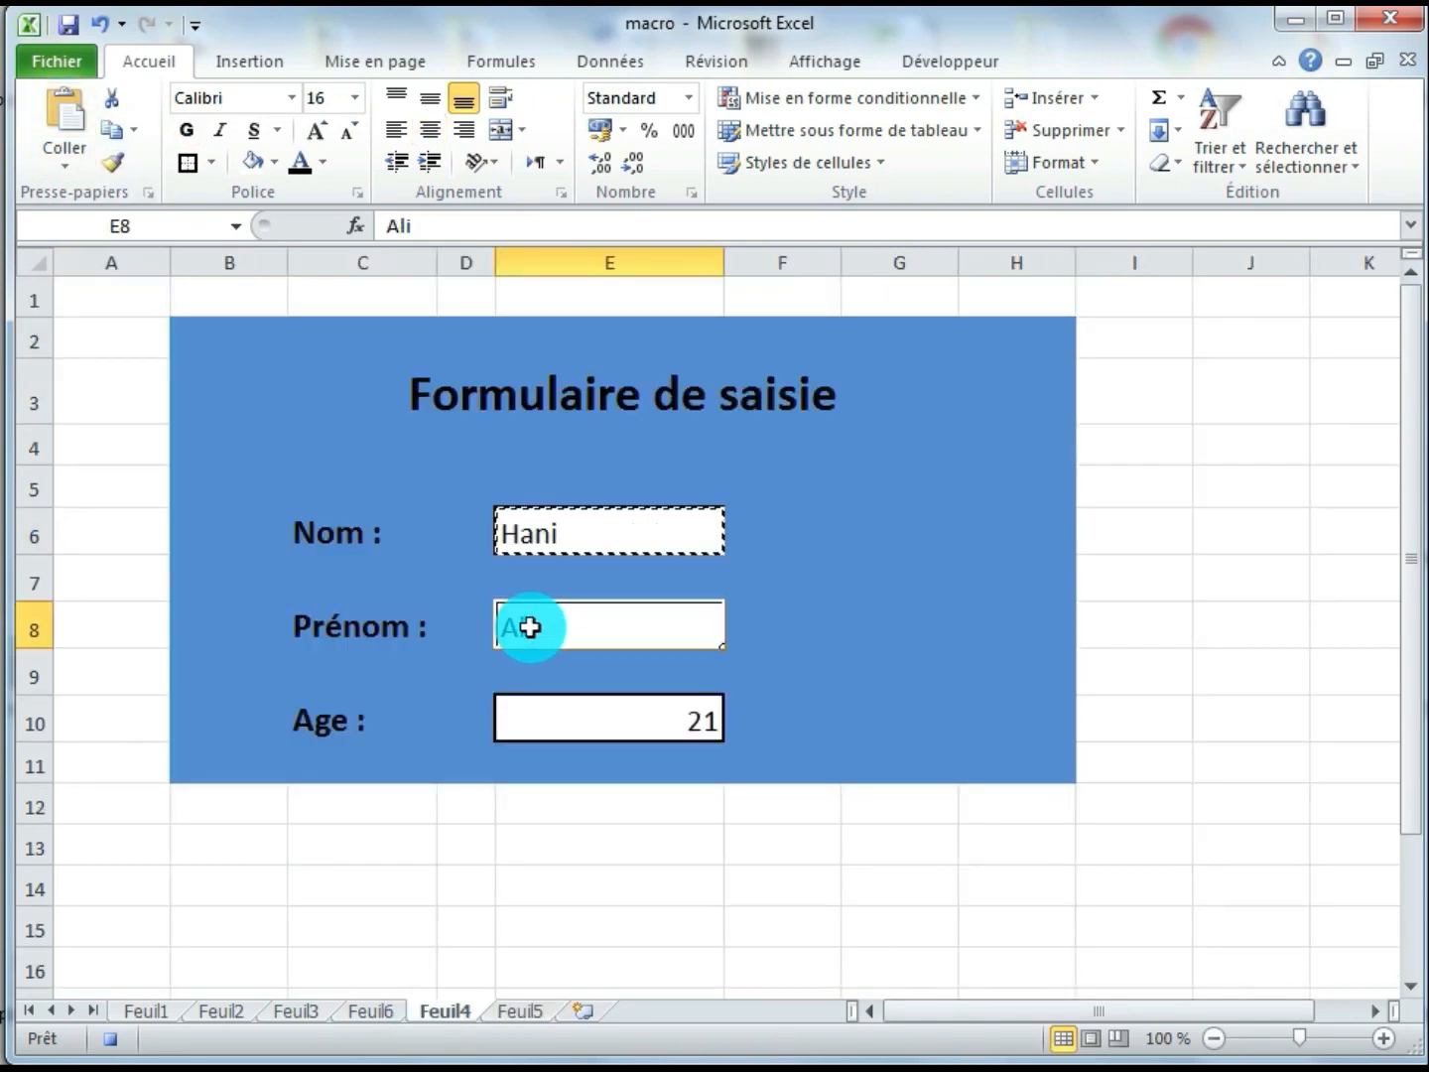
left_click(102, 129)
left_click(520, 1010)
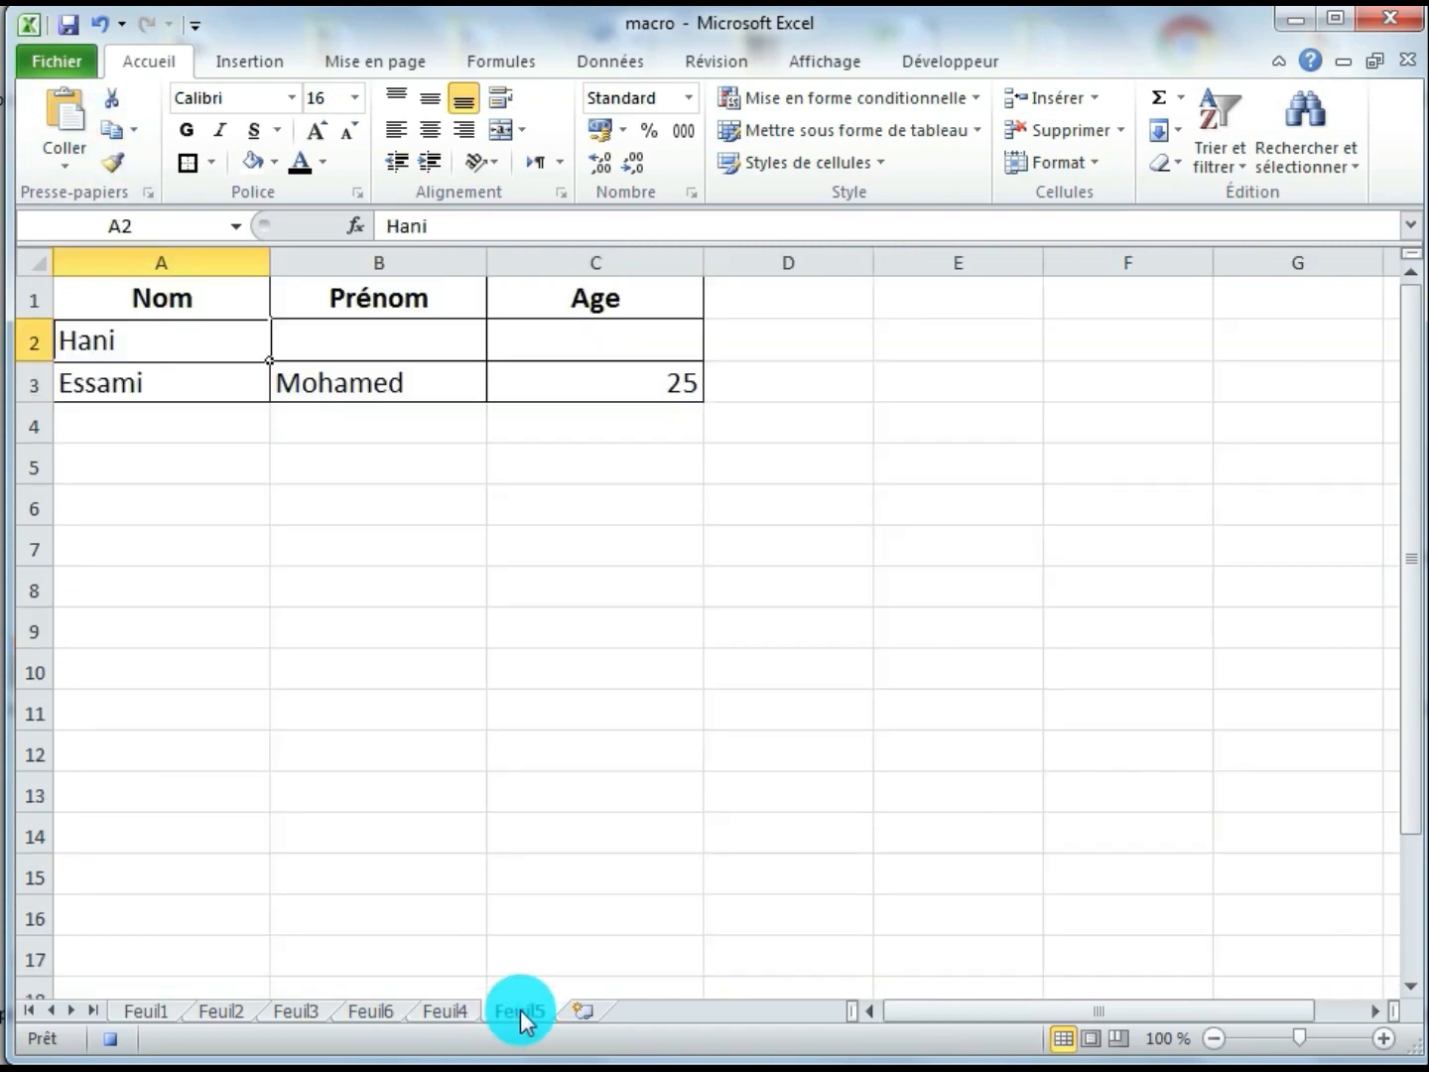
left_click(428, 341)
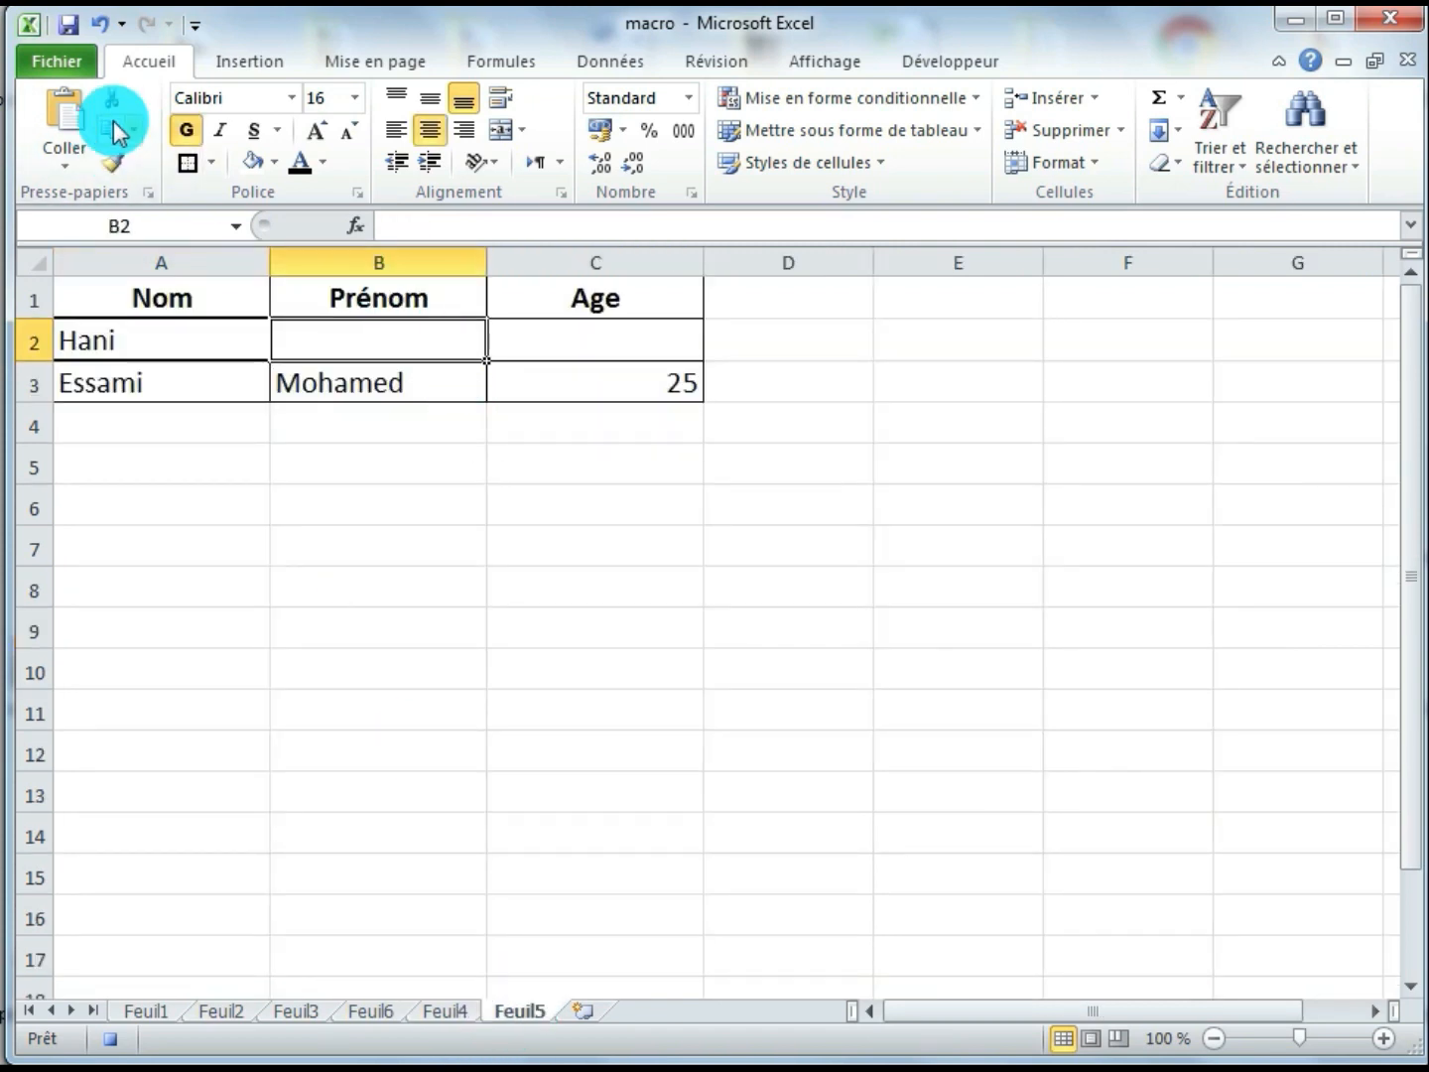
left_click(65, 113)
Copy the age from form cell E10 on Feuil4 into cell C2 on Feuil5
left_click(445, 1008)
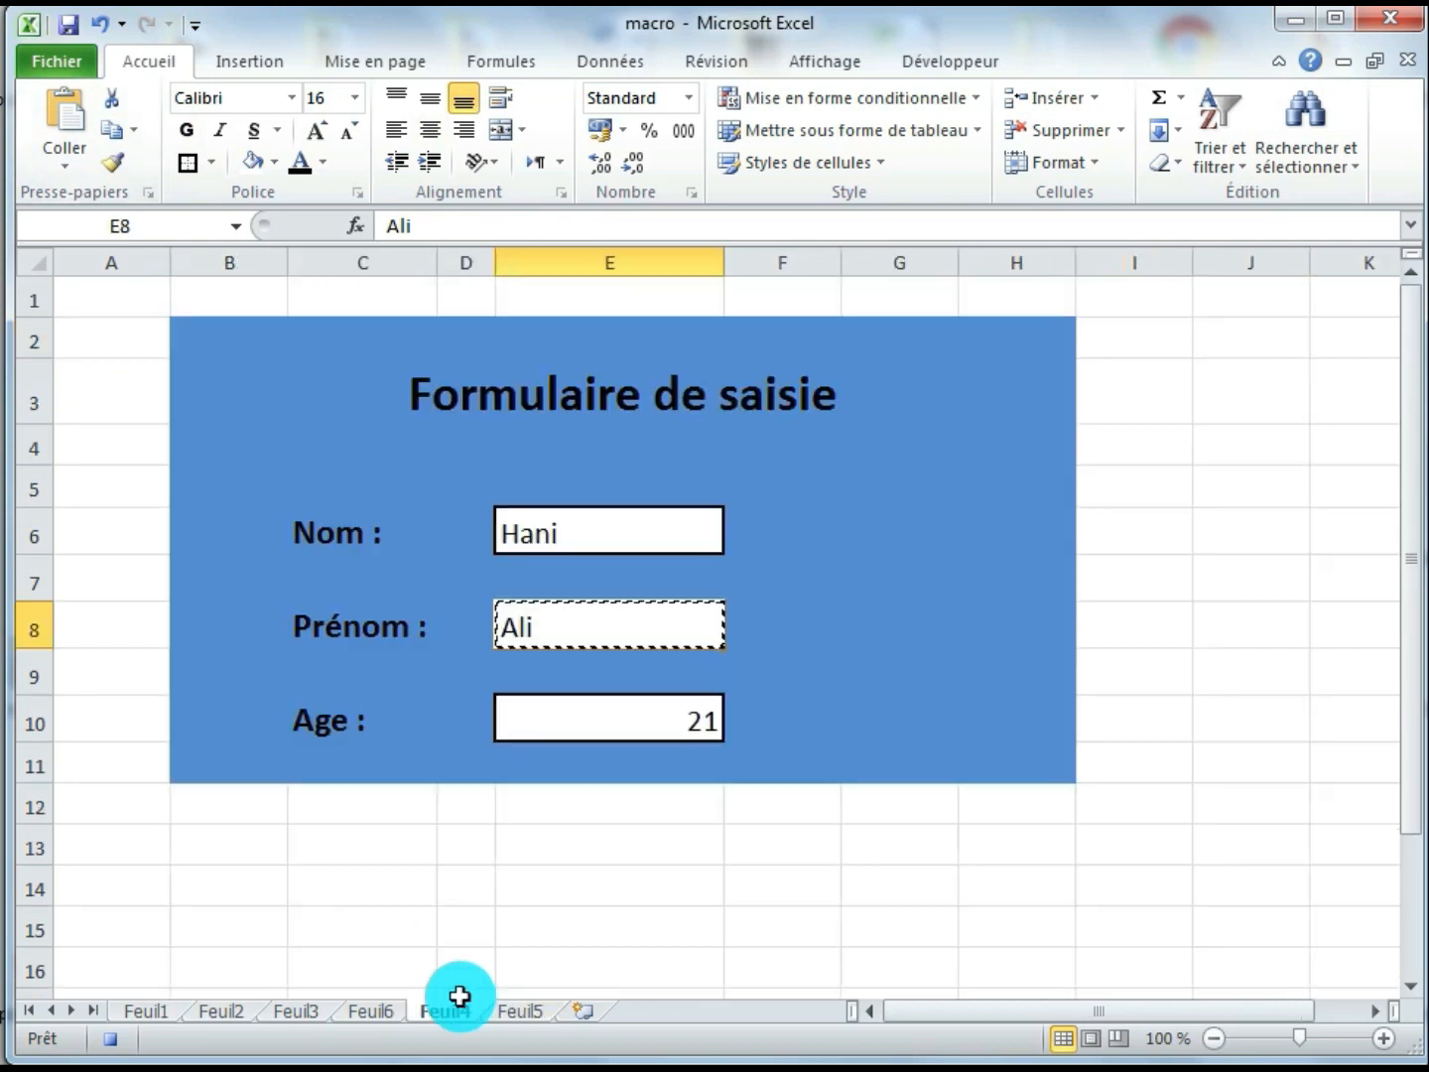
left_click(570, 724)
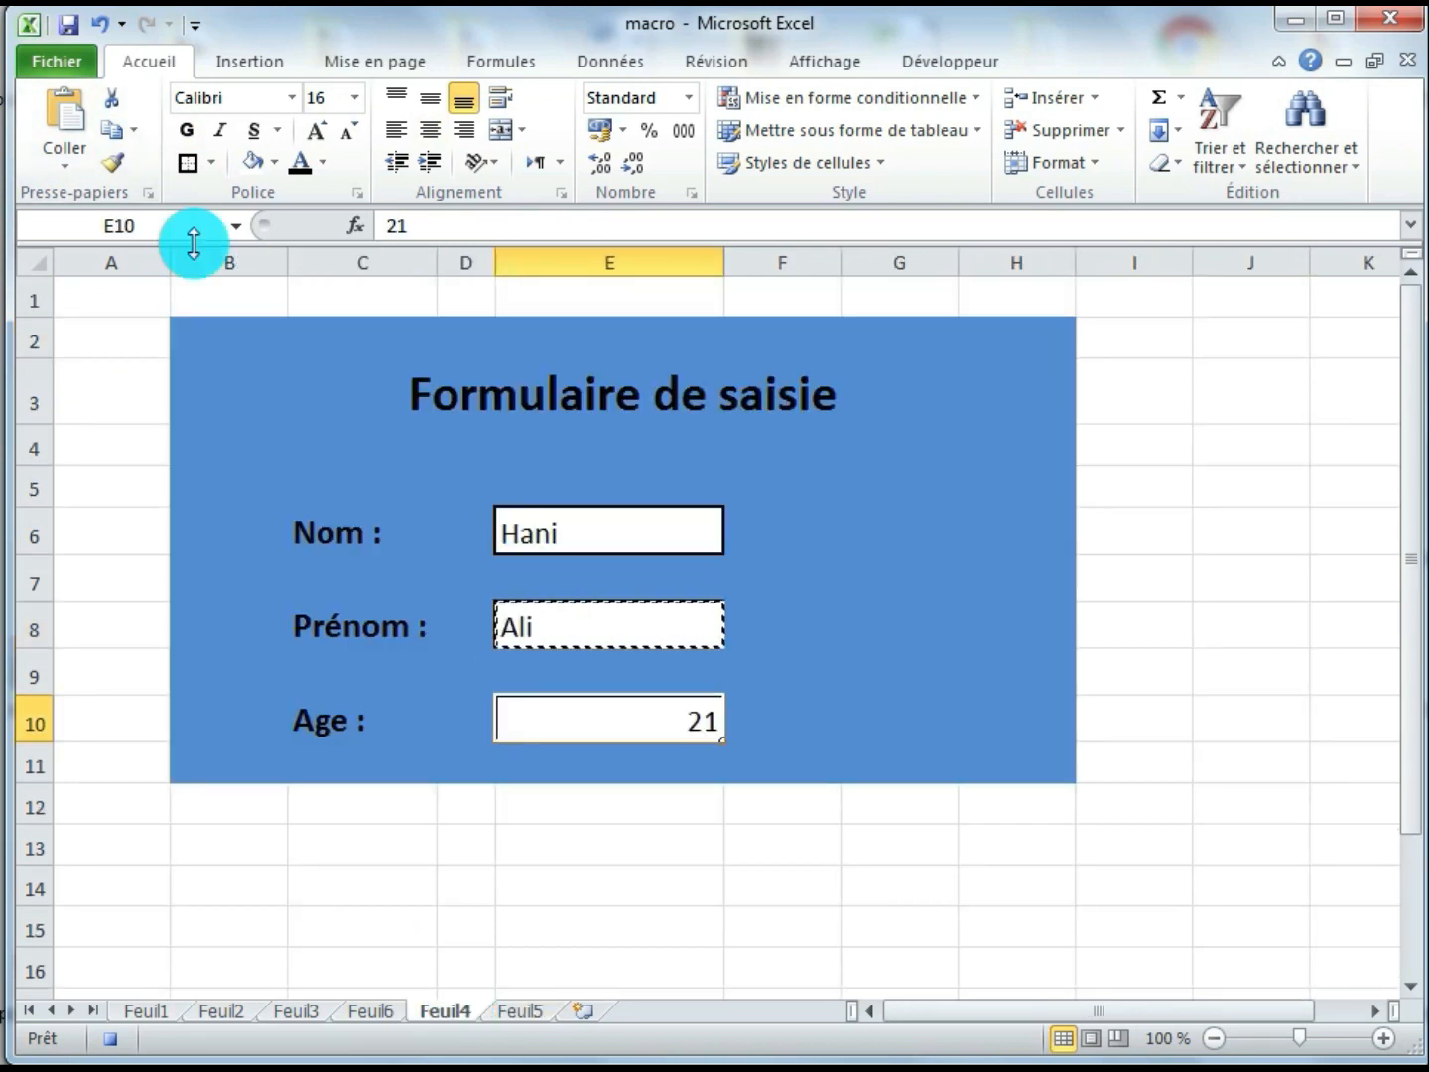
left_click(114, 136)
left_click(521, 1010)
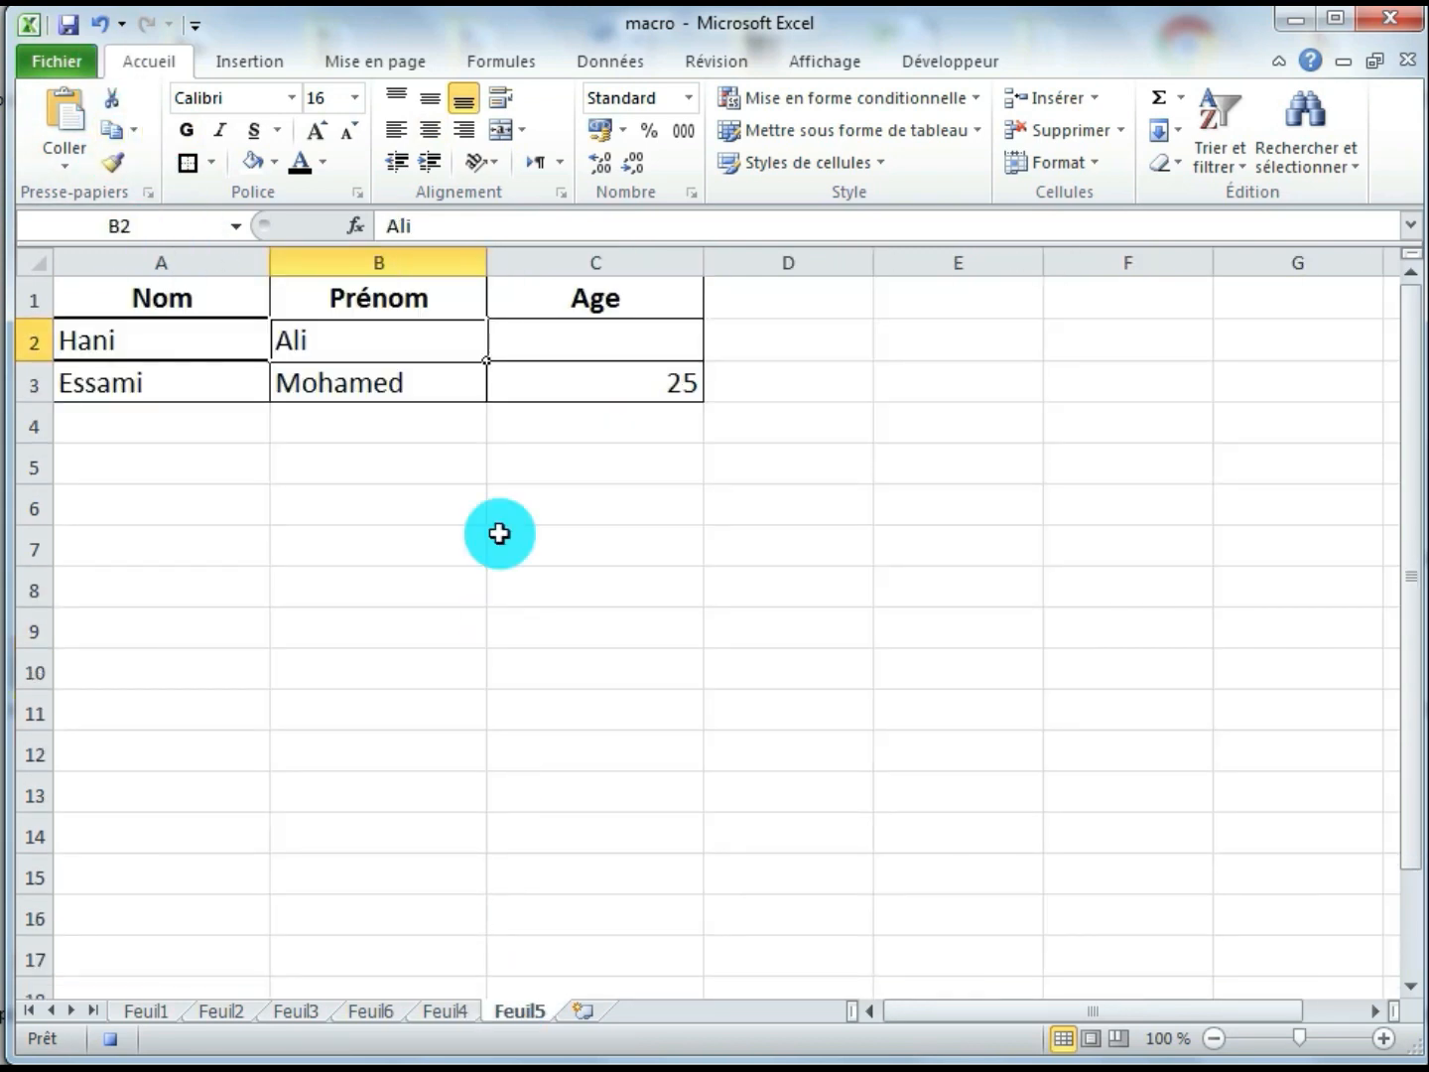
left_click(537, 339)
left_click(61, 120)
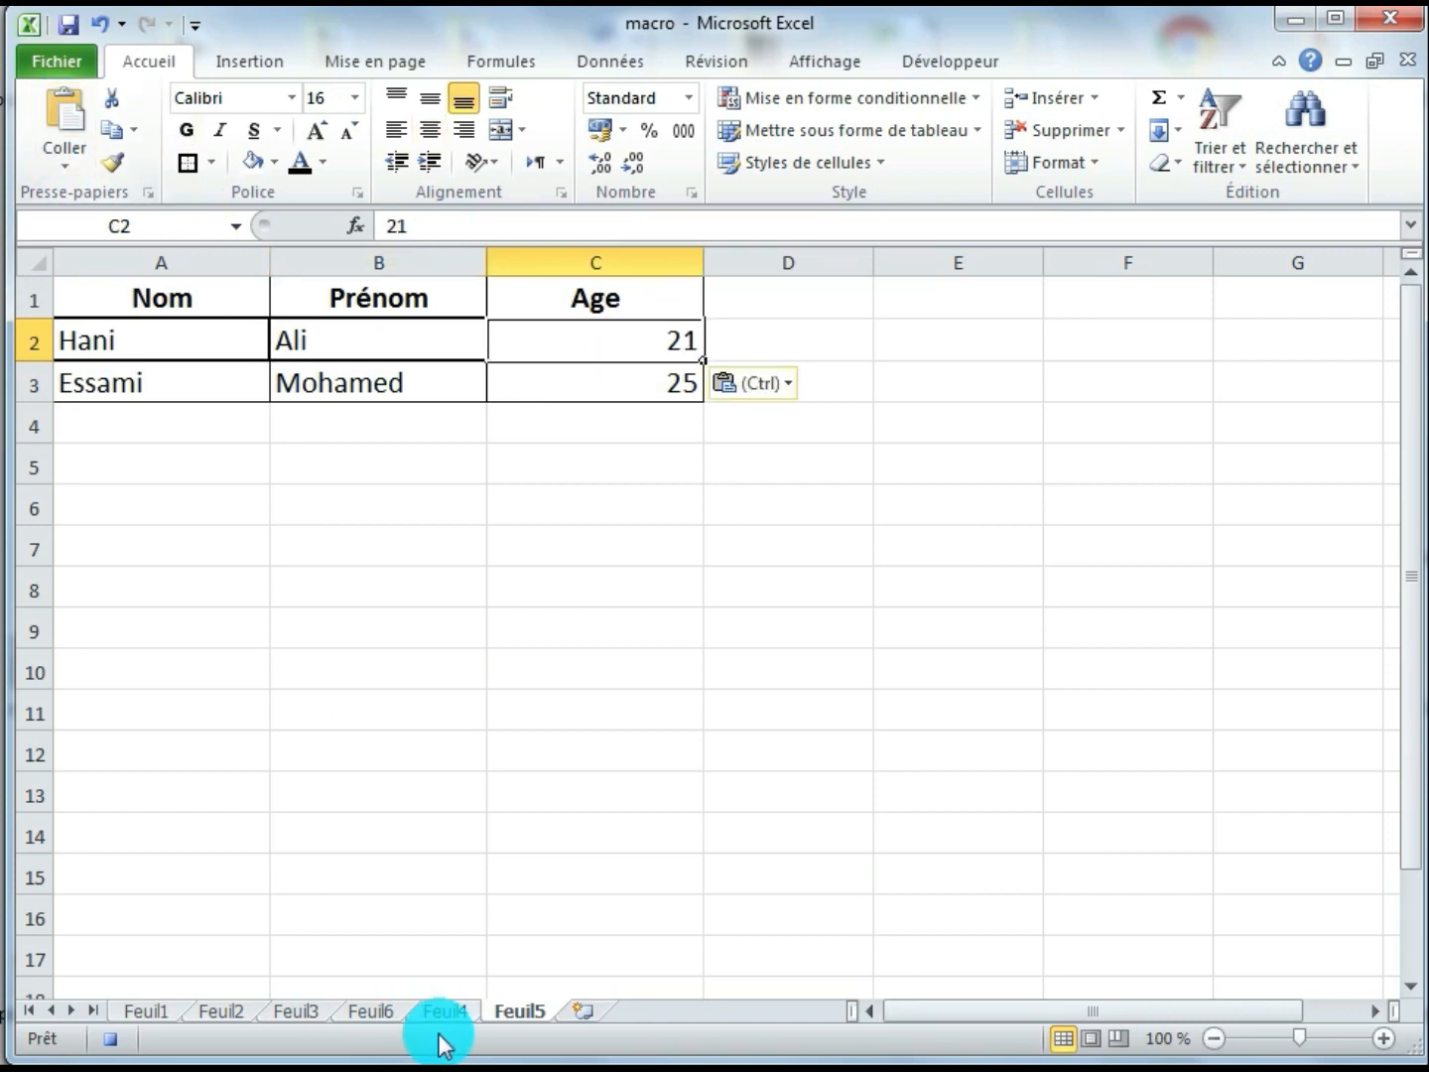
Clear the surname, first name and age entries from form cells E6, E8 and E10 on Feuil4
left_click(448, 1013)
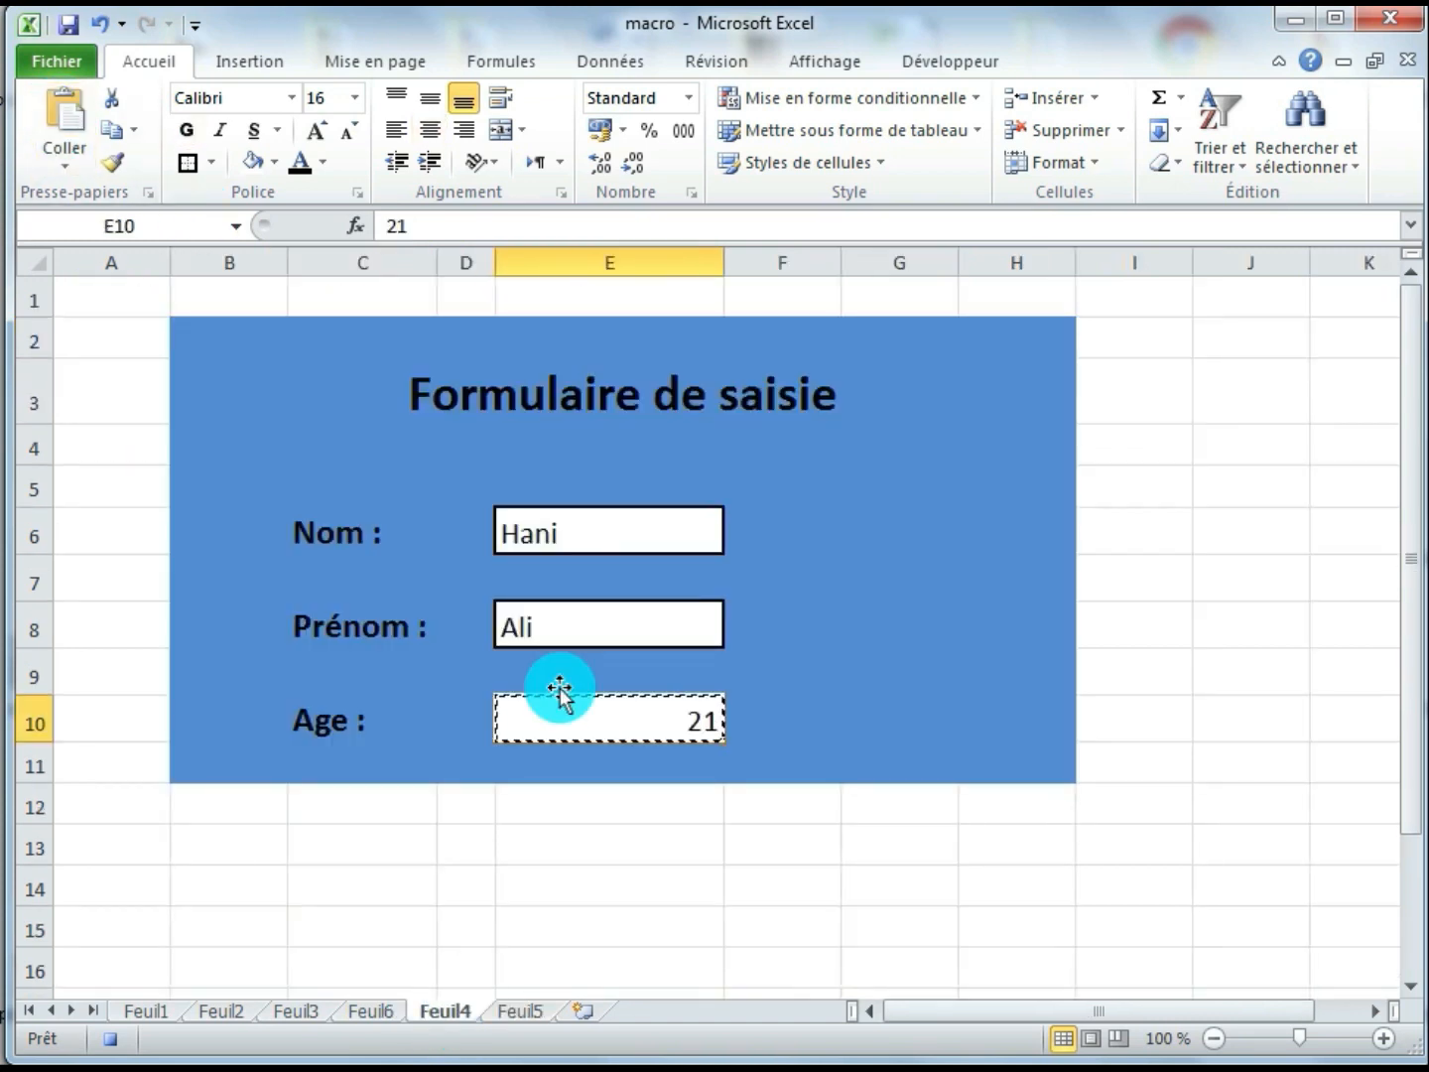
left_click(550, 530)
key("Delete")
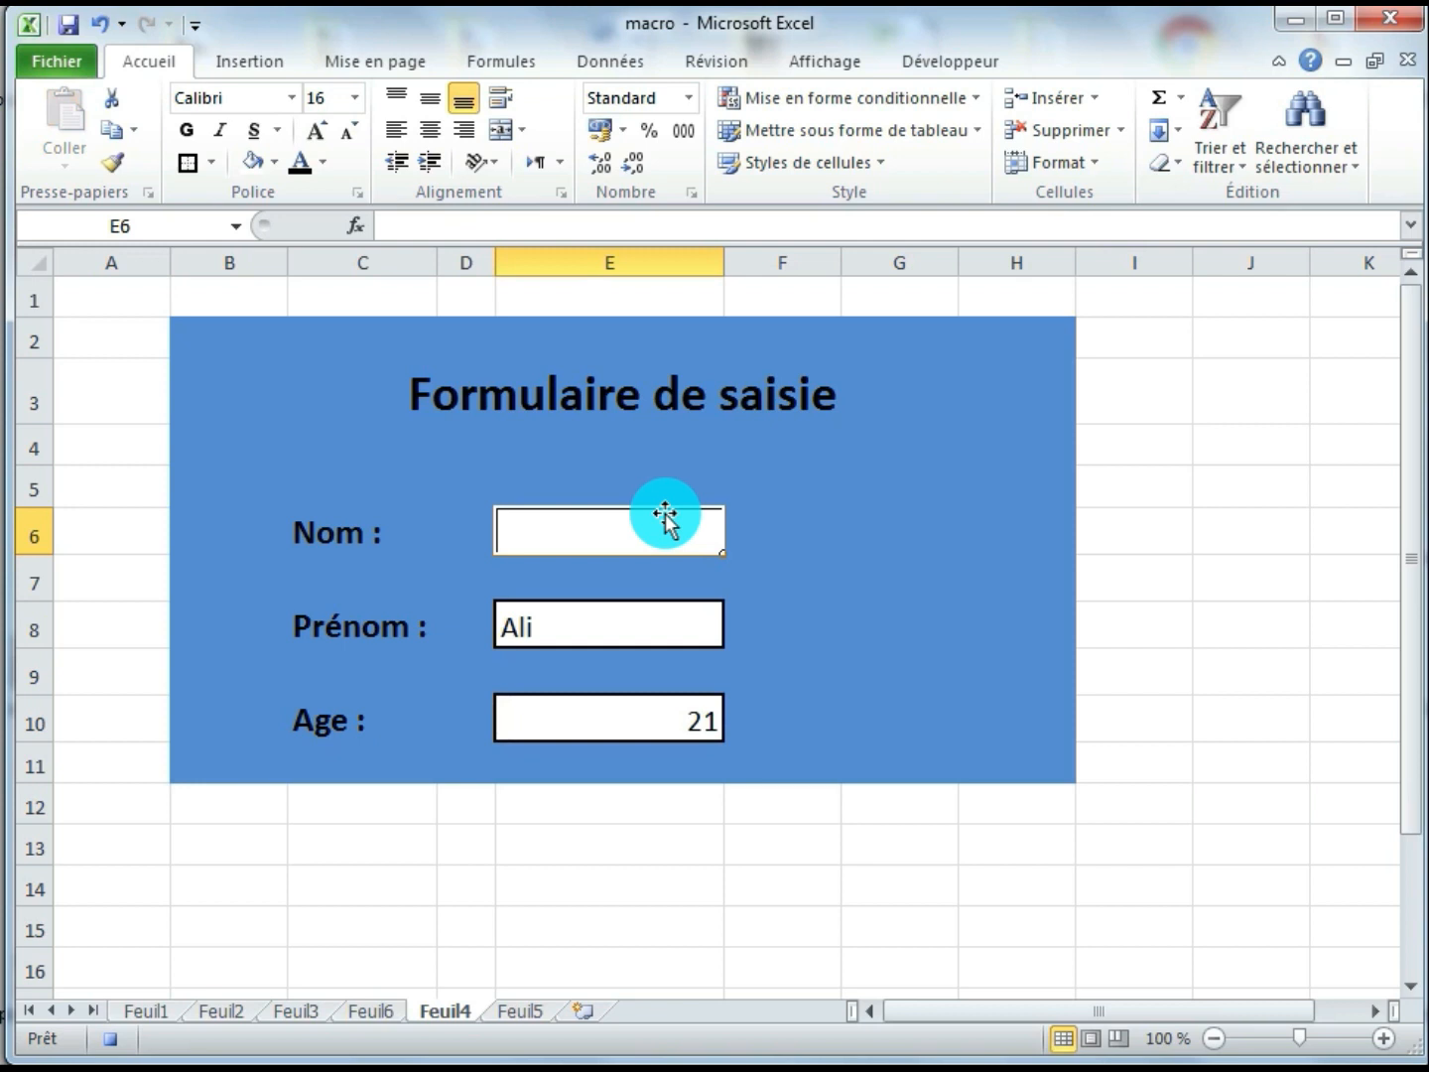
left_click(641, 613)
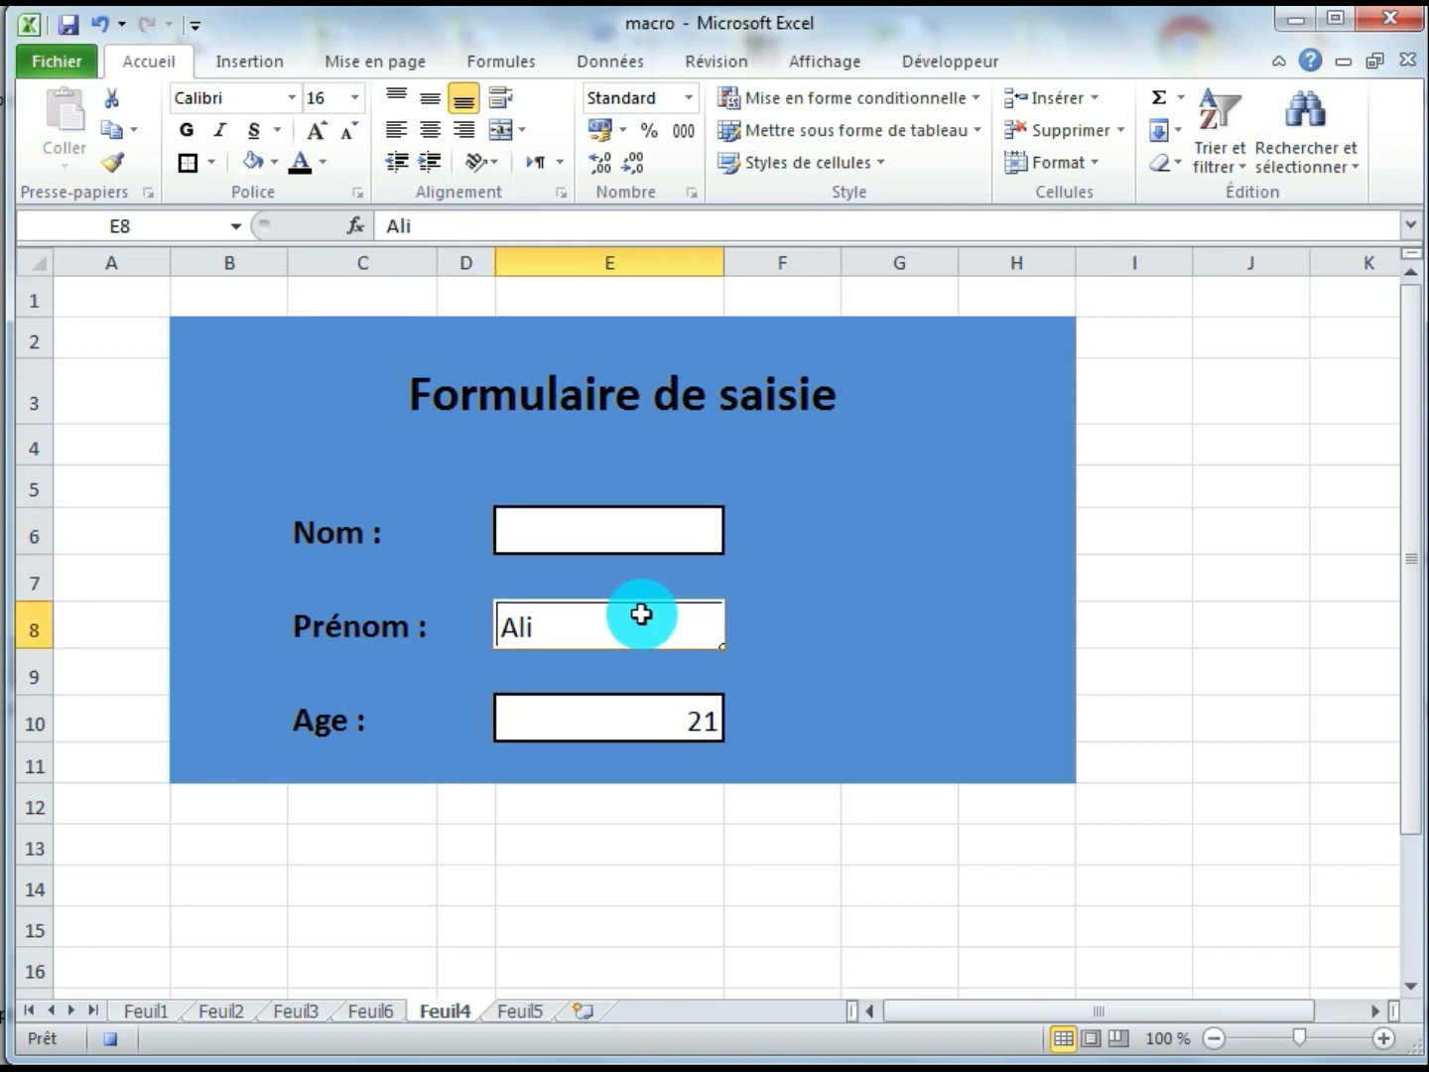
left_click(690, 717)
key("Delete")
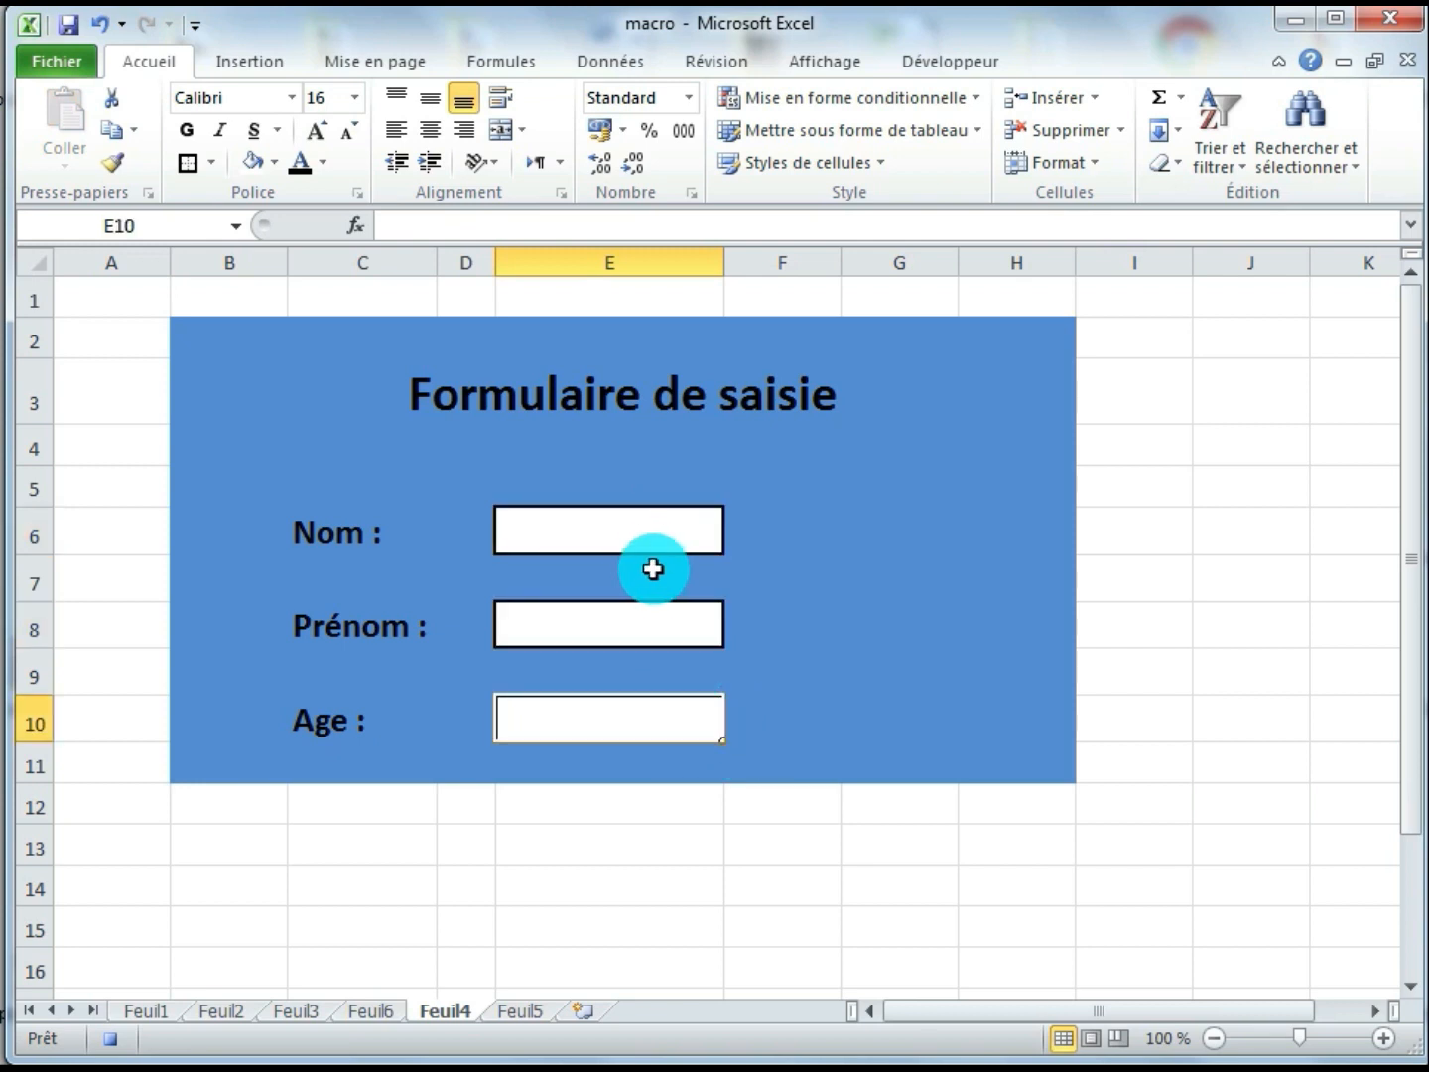
Return the selection to the Nom cell E6 and stop recording the macro
left_click(641, 528)
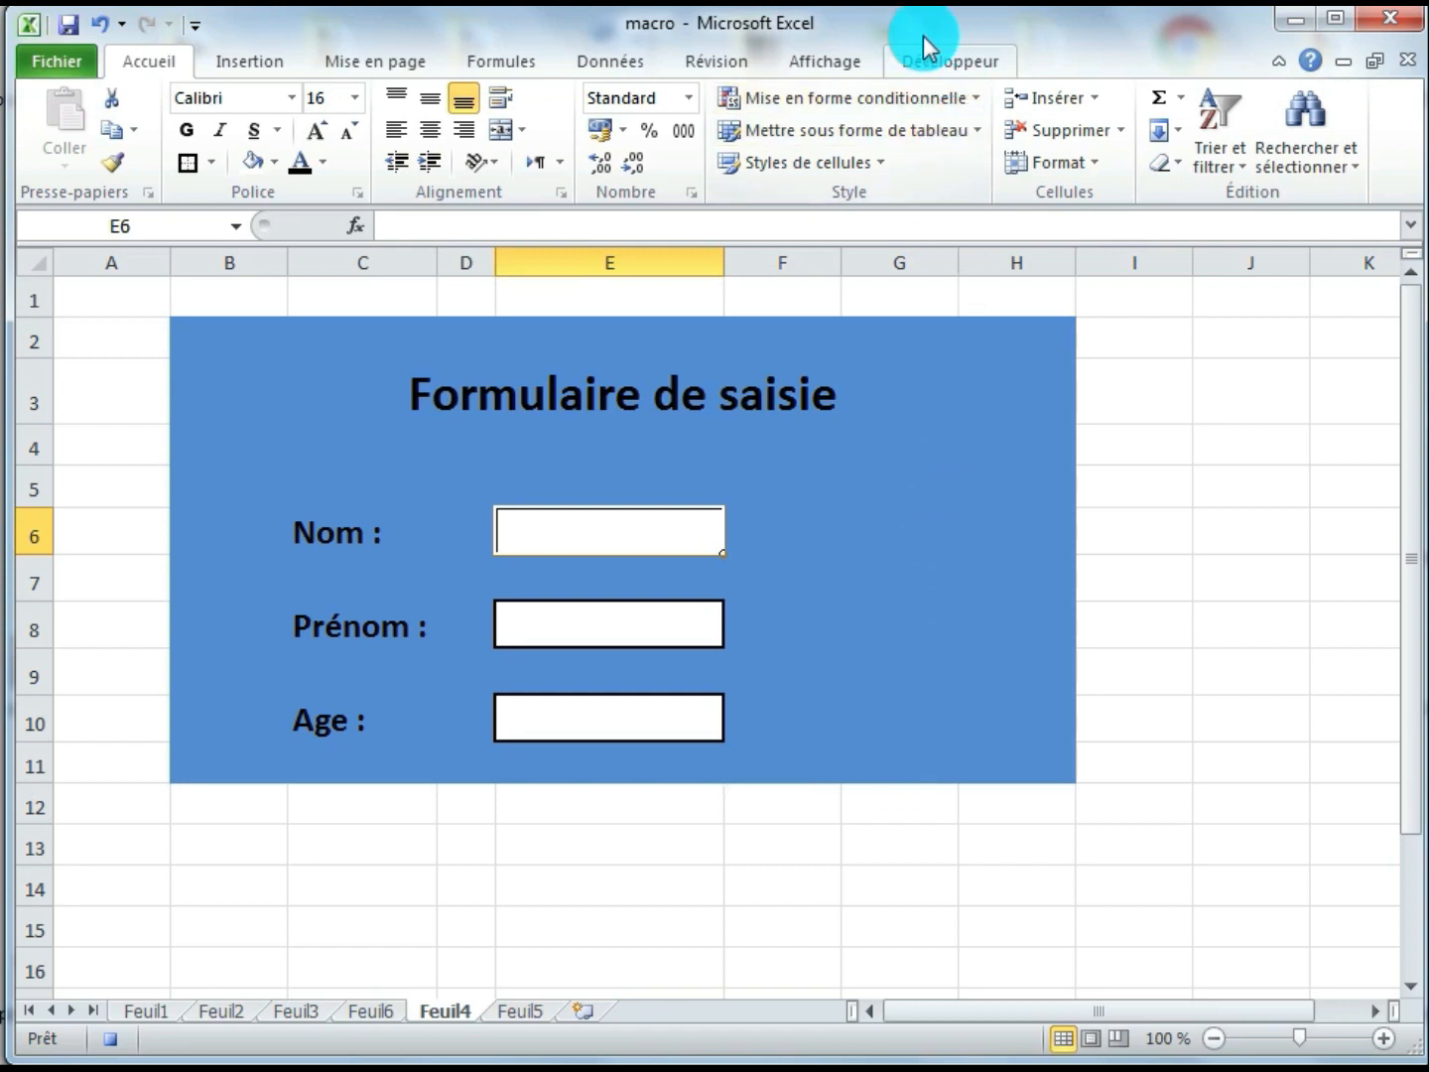
left_click(958, 64)
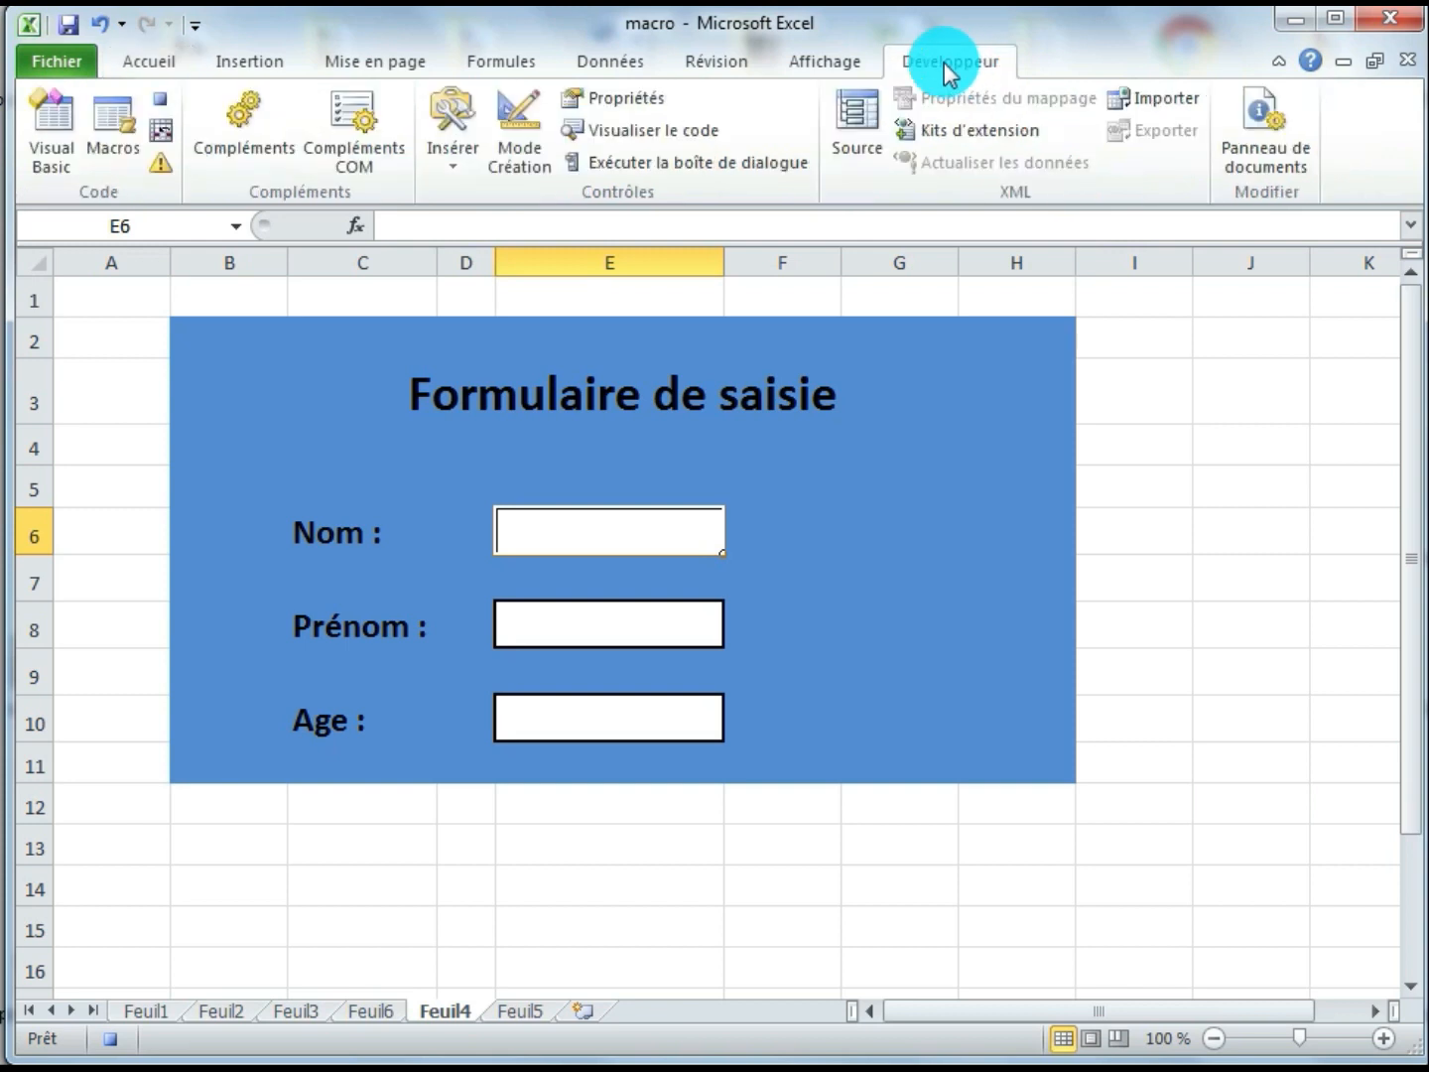
left_click(164, 116)
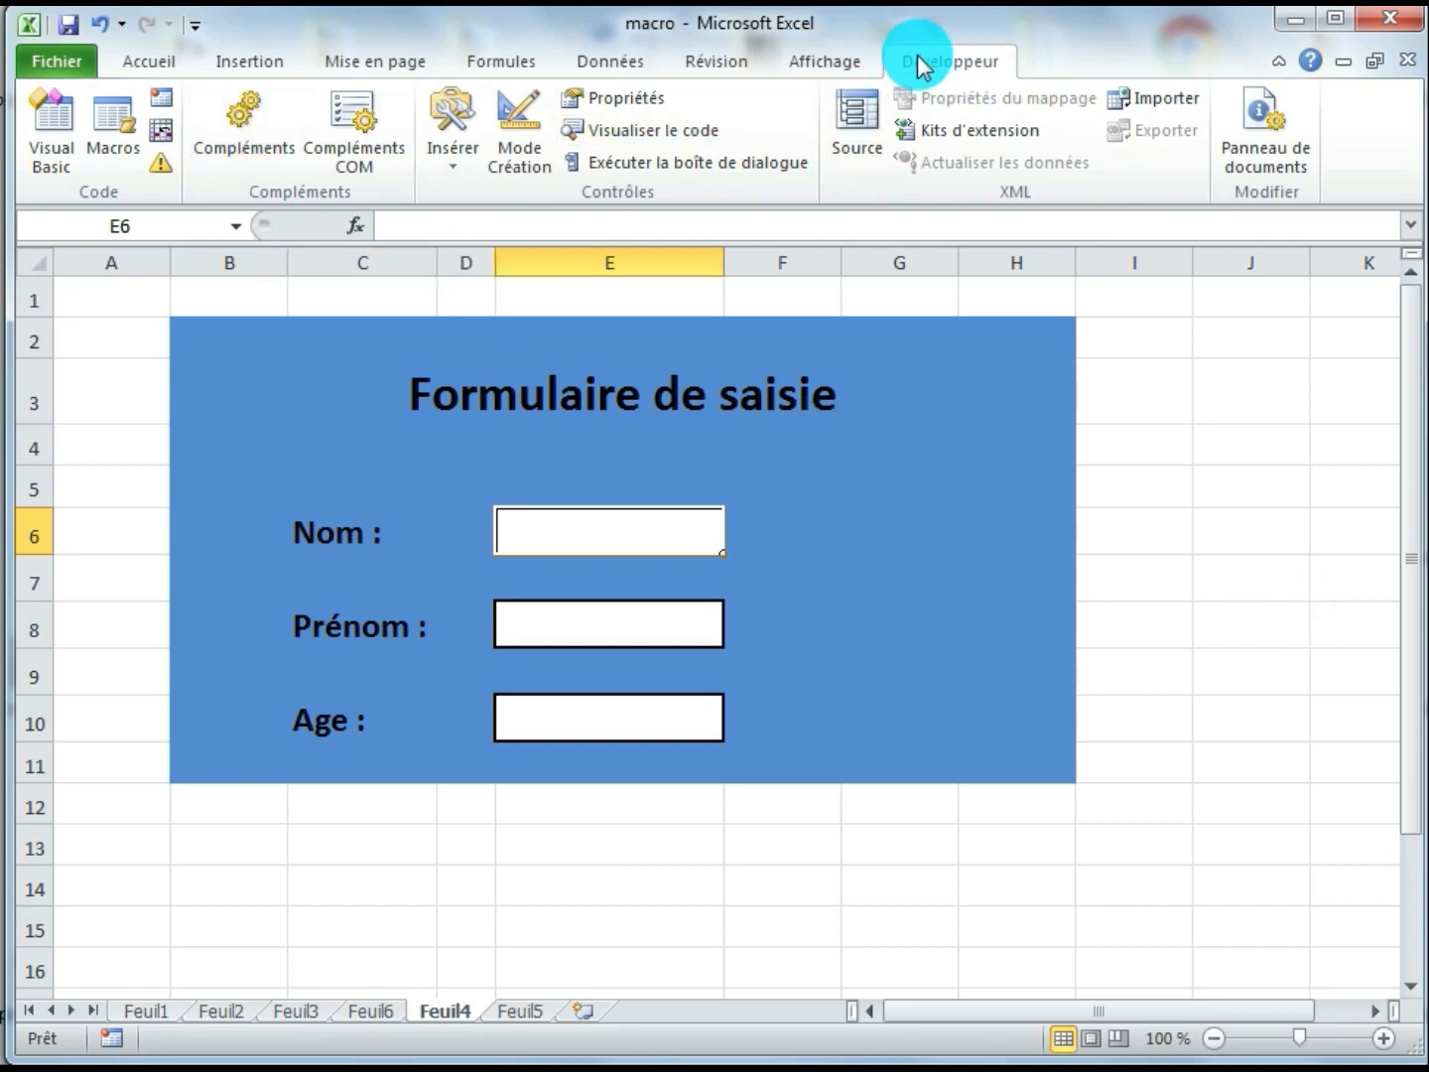
Insert a form-control button beside the Prénom field on the Feuil4 form and assign the Ajout macro to it
left_click(465, 168)
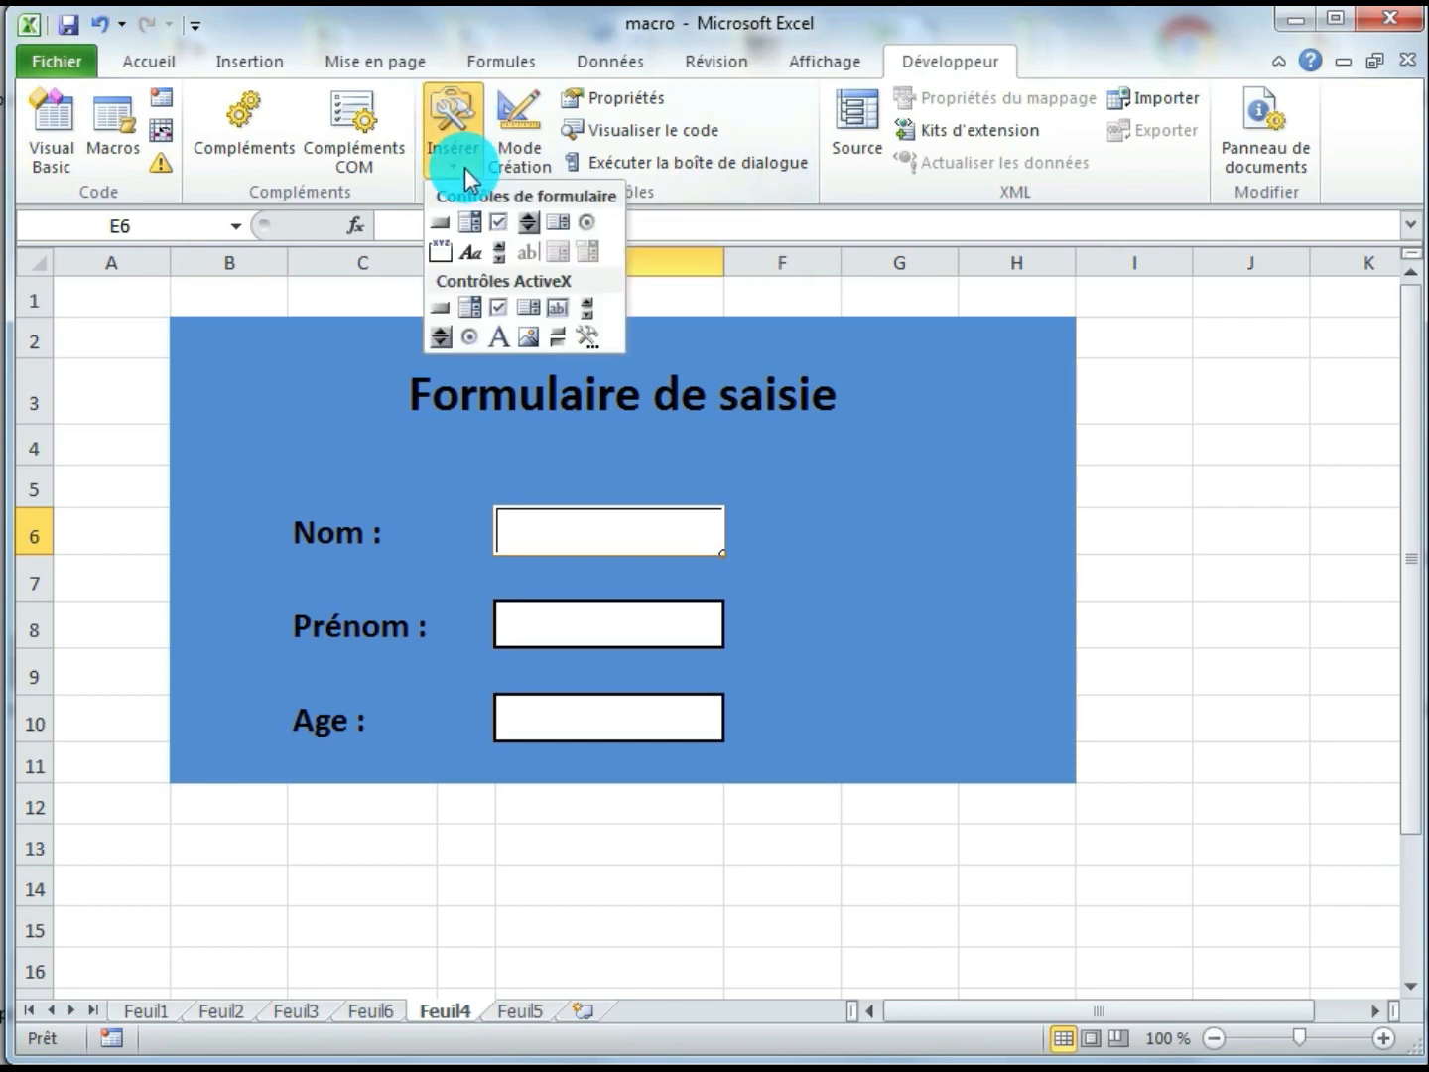
left_click(442, 222)
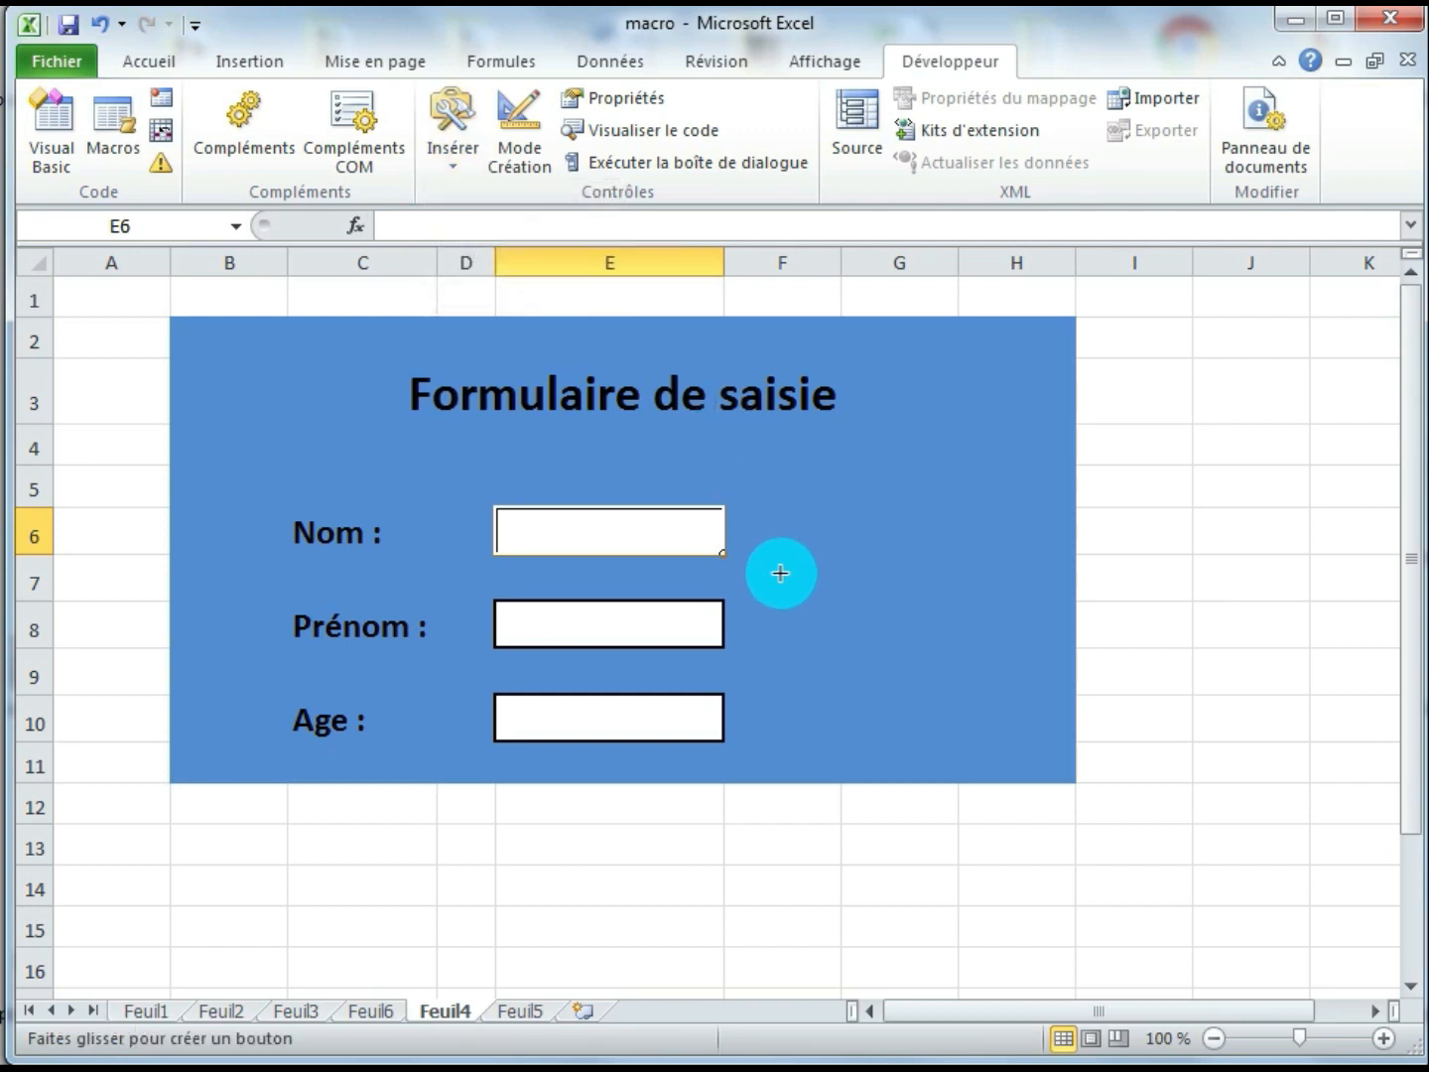
left_click_drag(908, 623, 1009, 655)
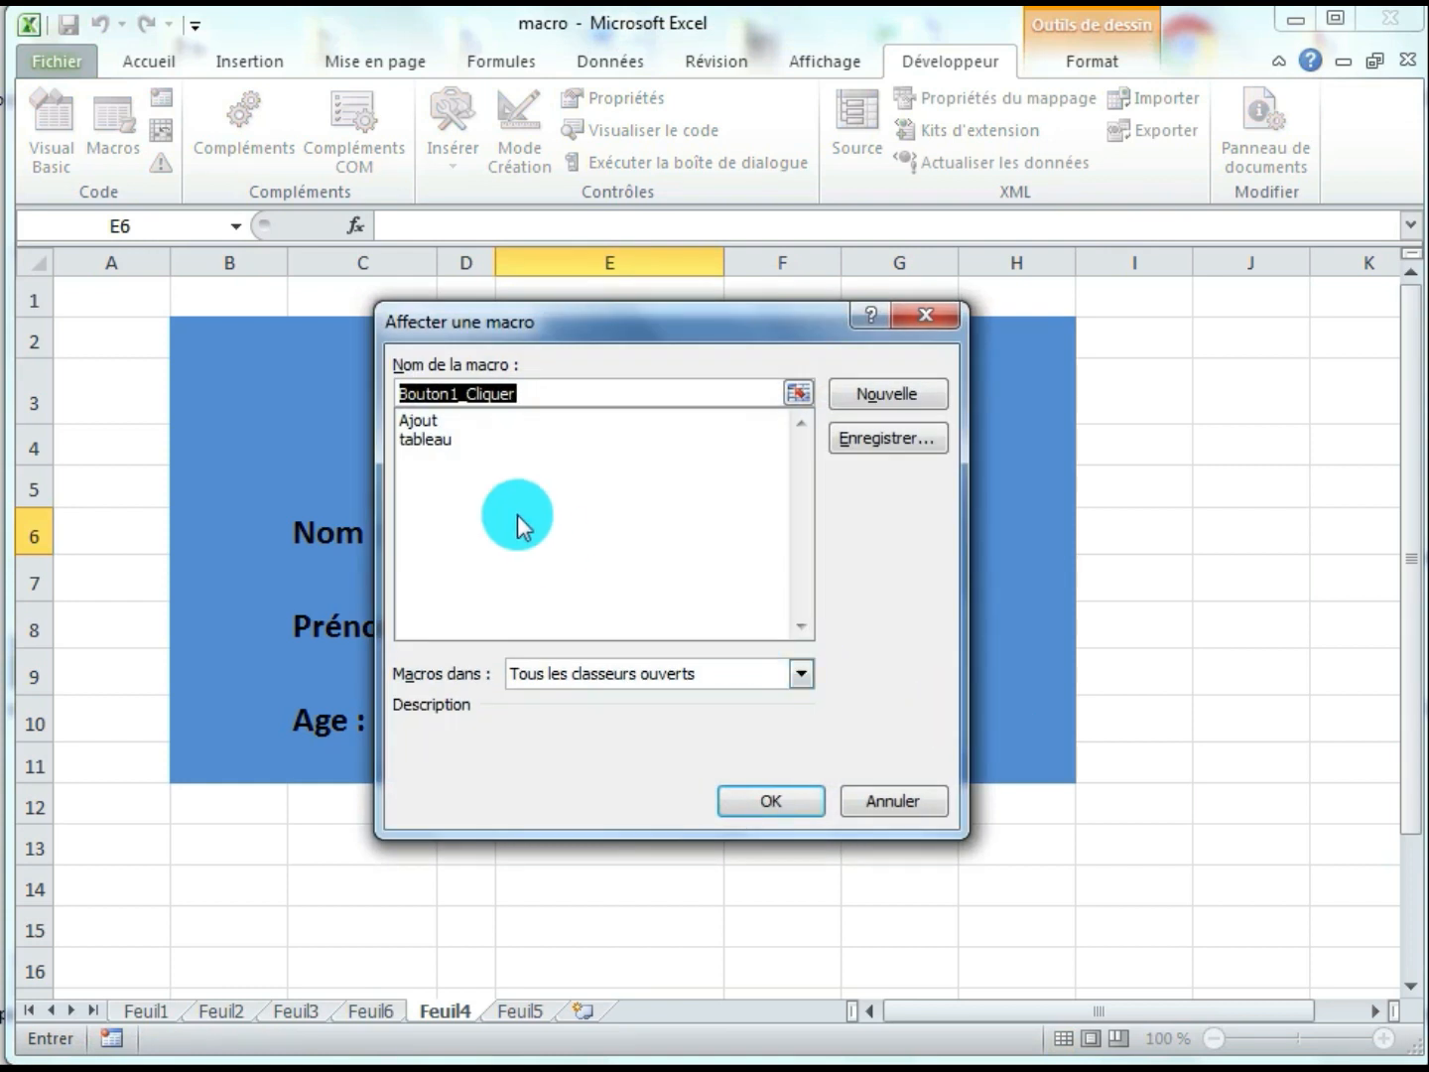
left_click(421, 420)
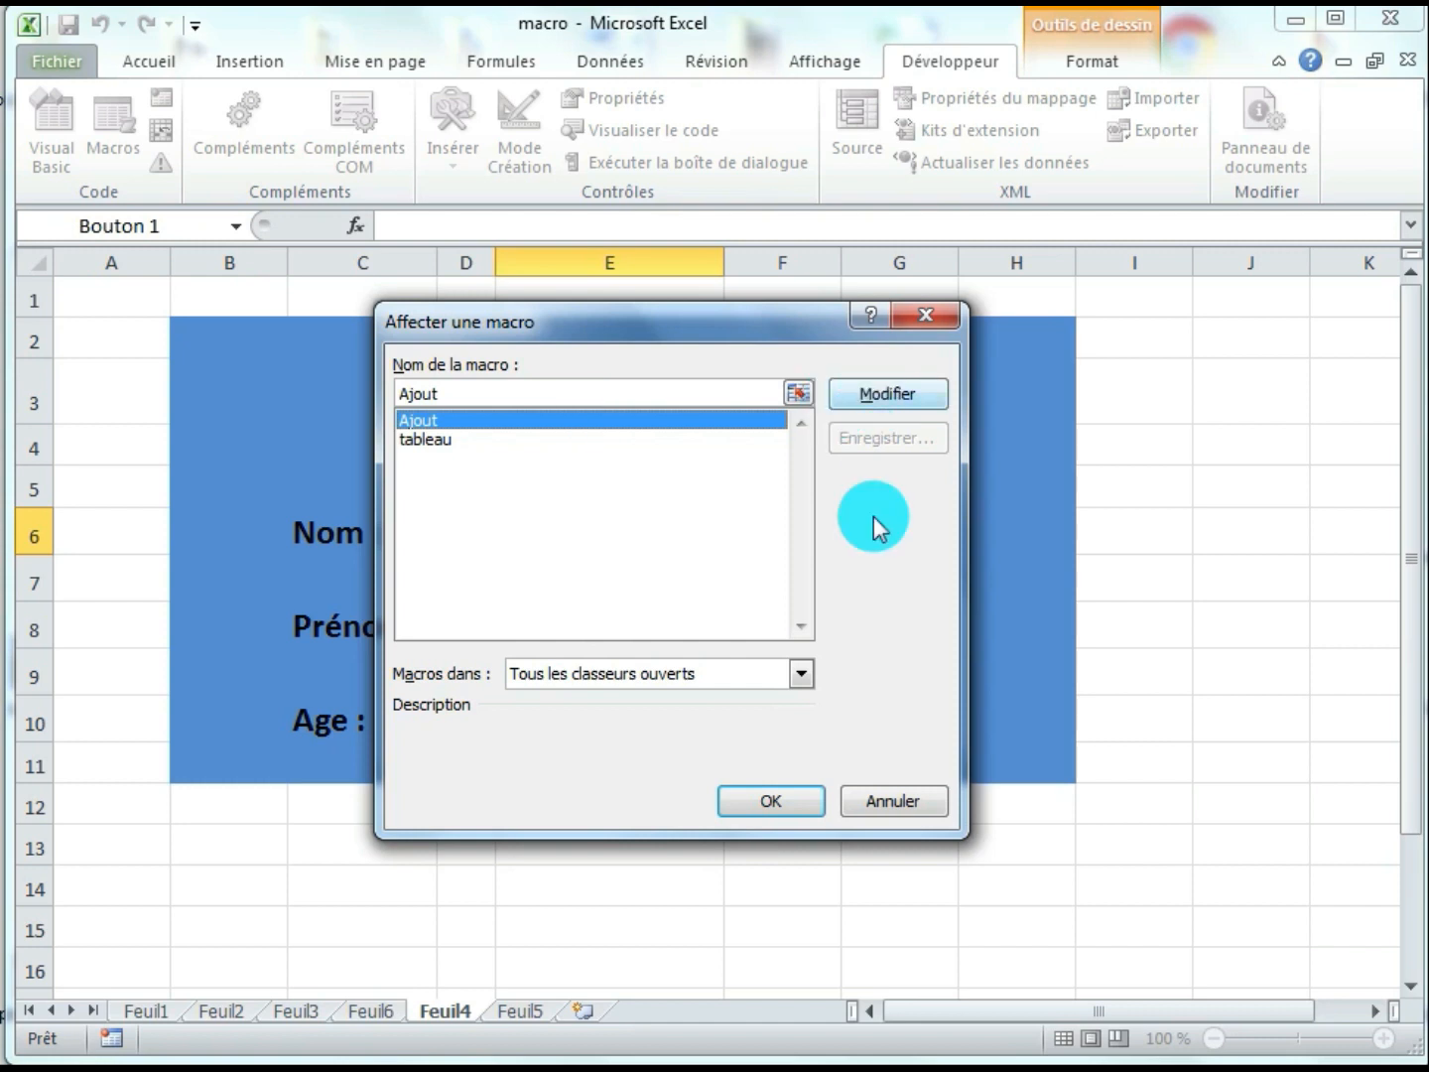
left_click(805, 789)
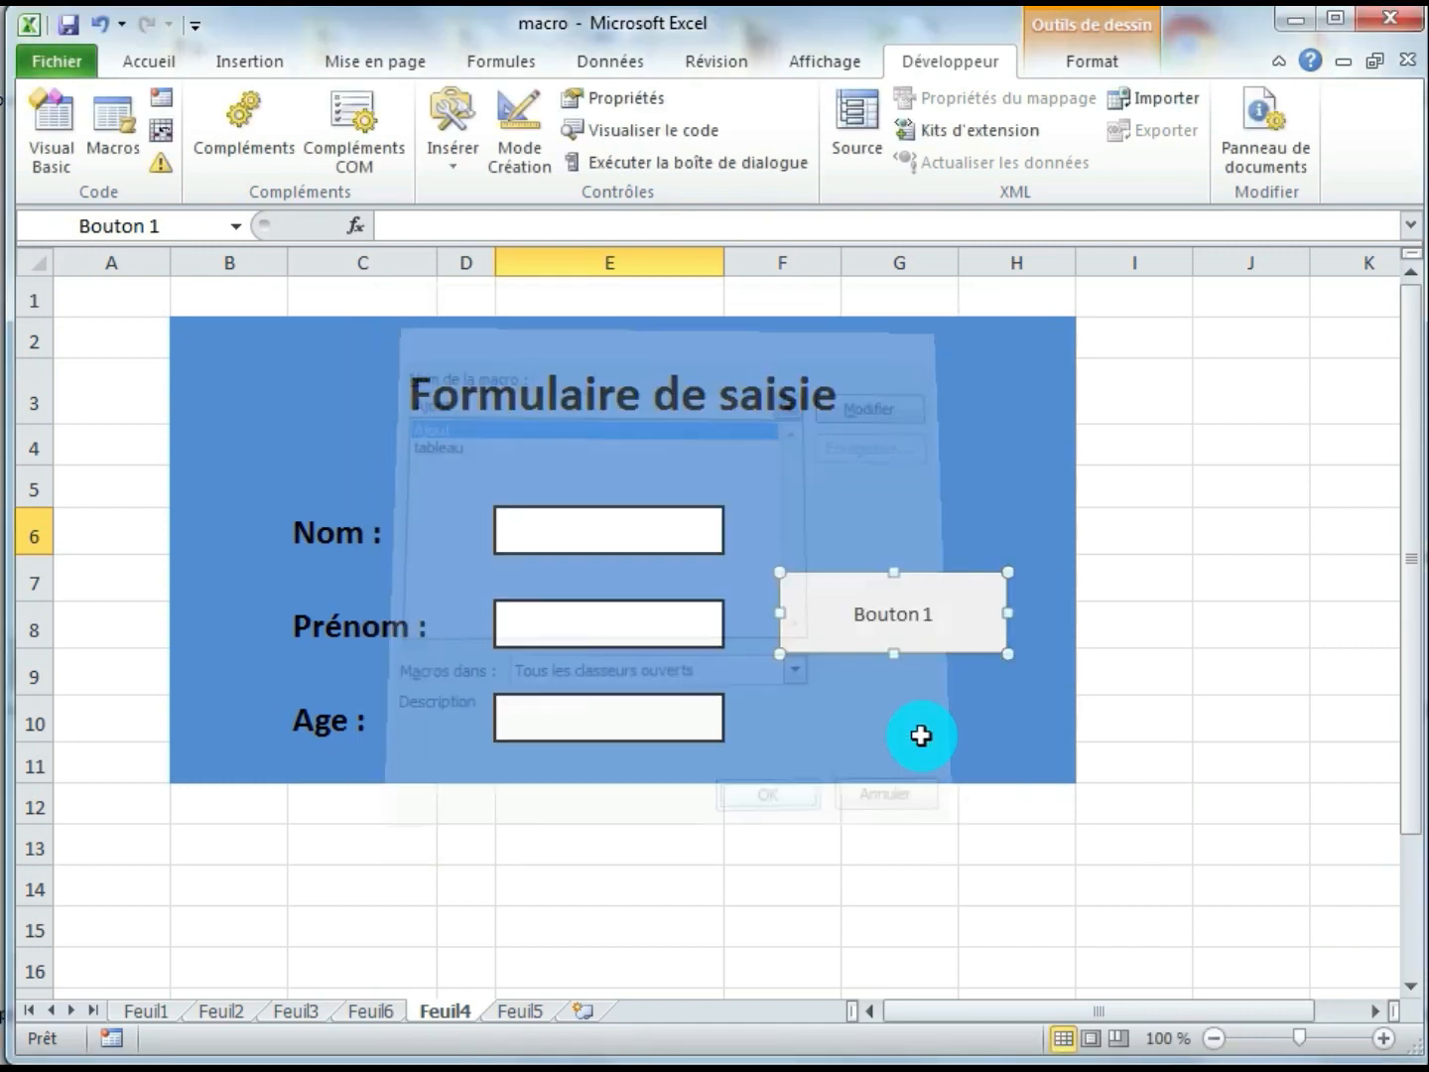
Replace the new form button's caption with "Ajout"
left_click(924, 612)
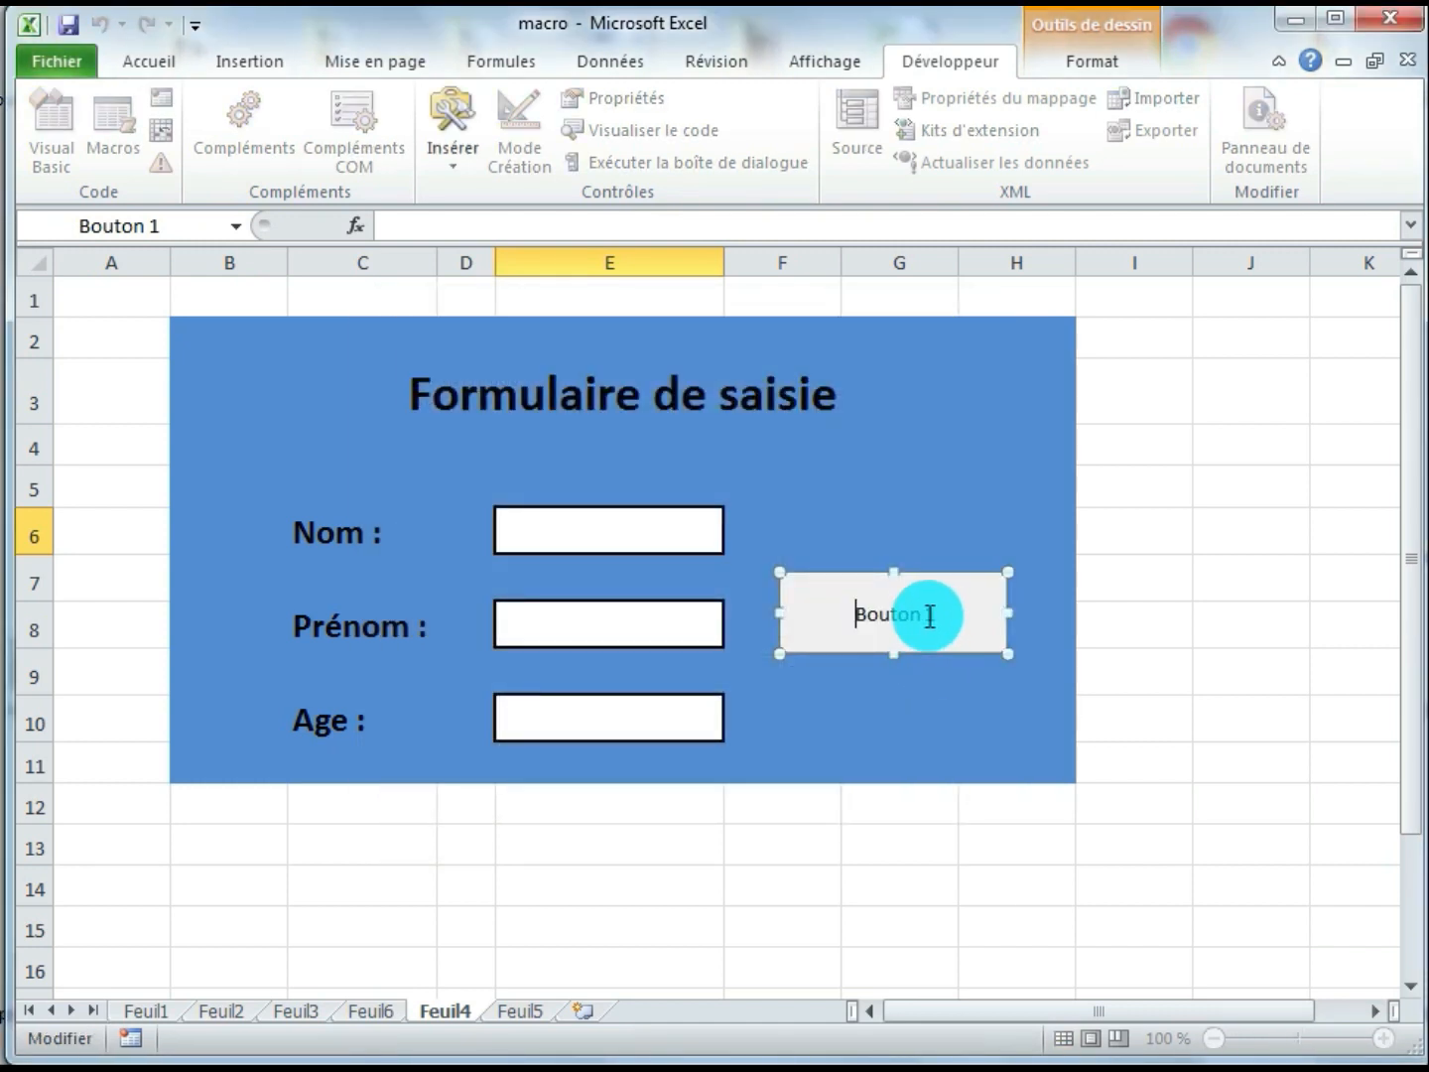
left_click_drag(839, 612, 1067, 608)
type("Ajout")
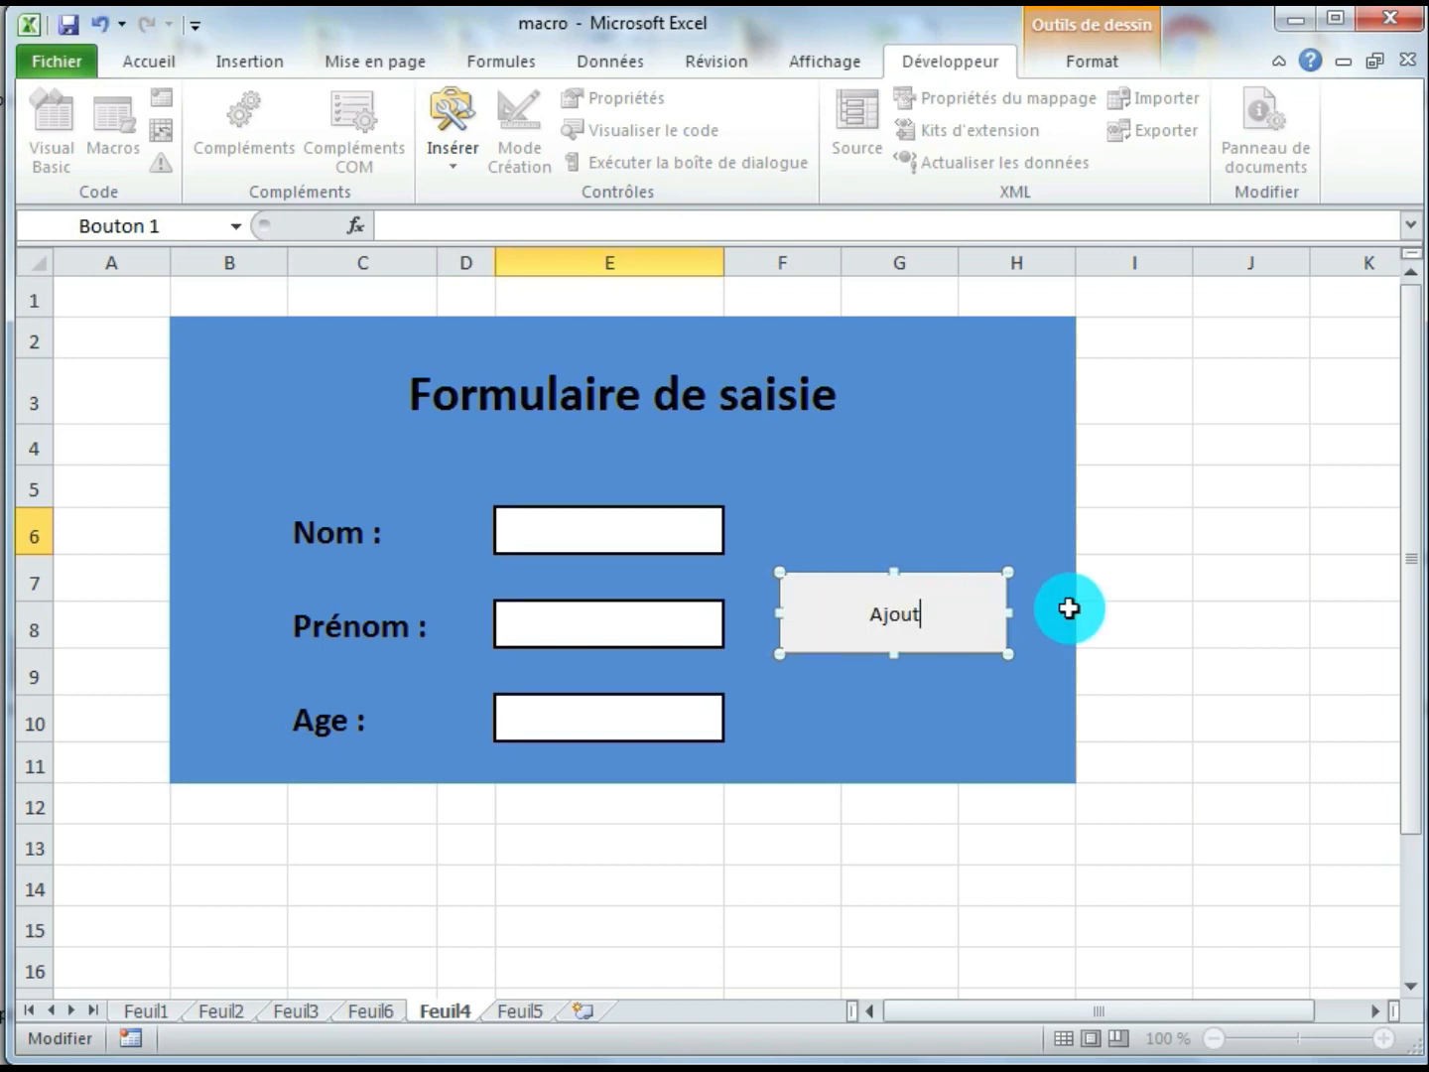
left_click(963, 720)
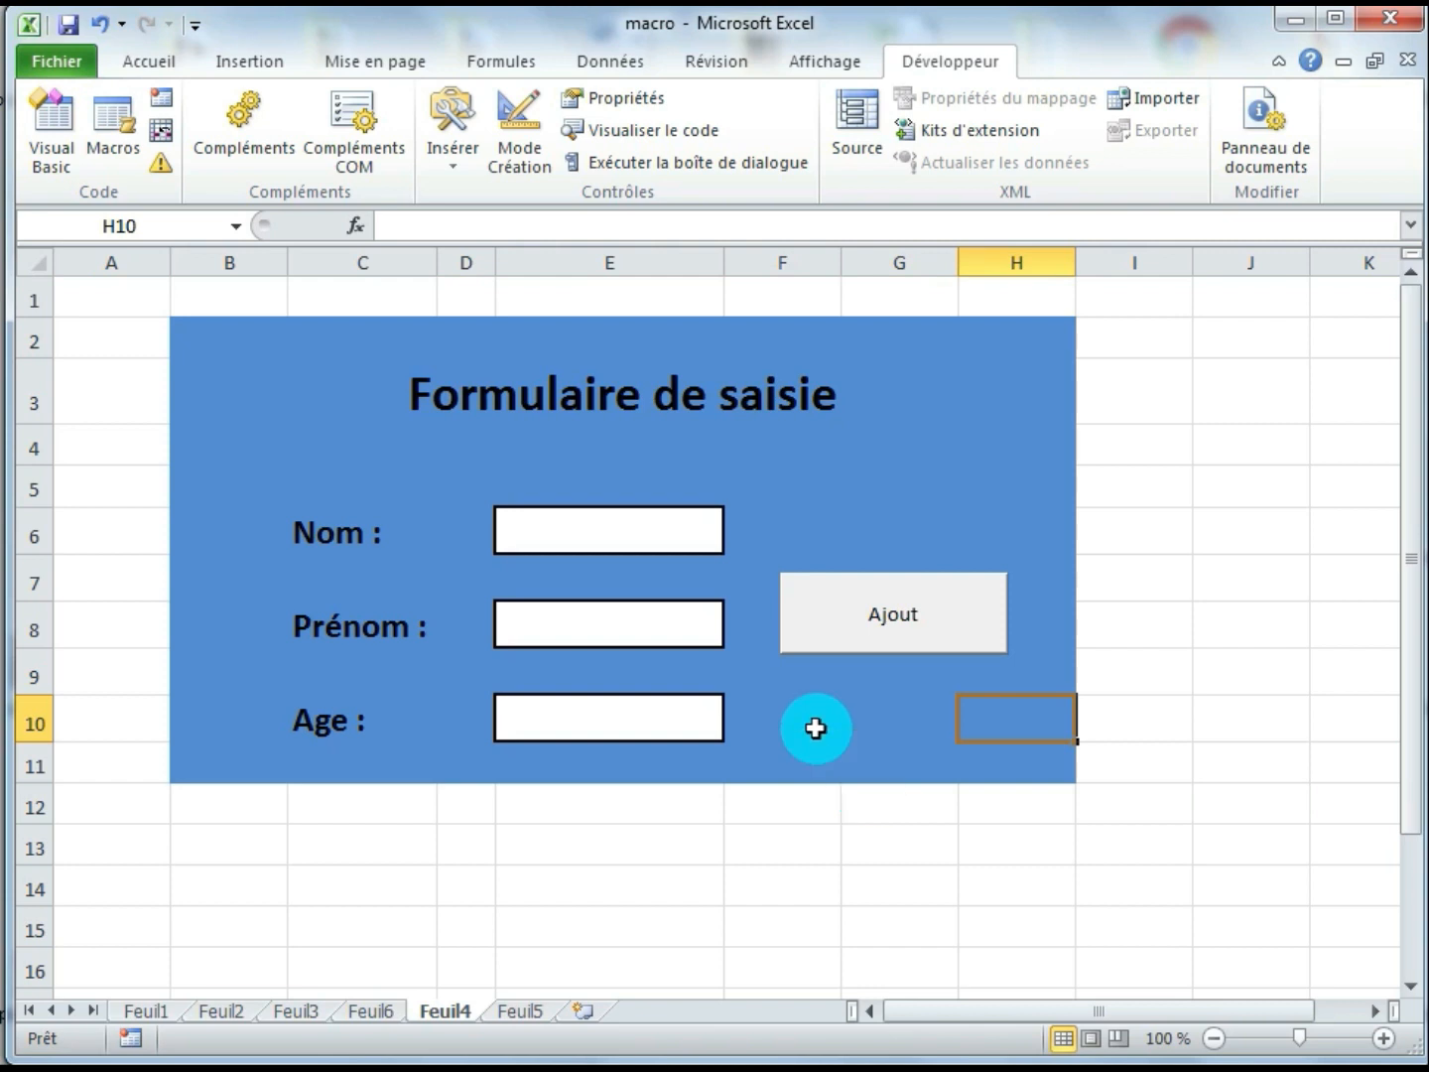
Enter a surname, a first name and age 23 in the form, run the Ajout macro from its button and check Feuil5
left_click(646, 535)
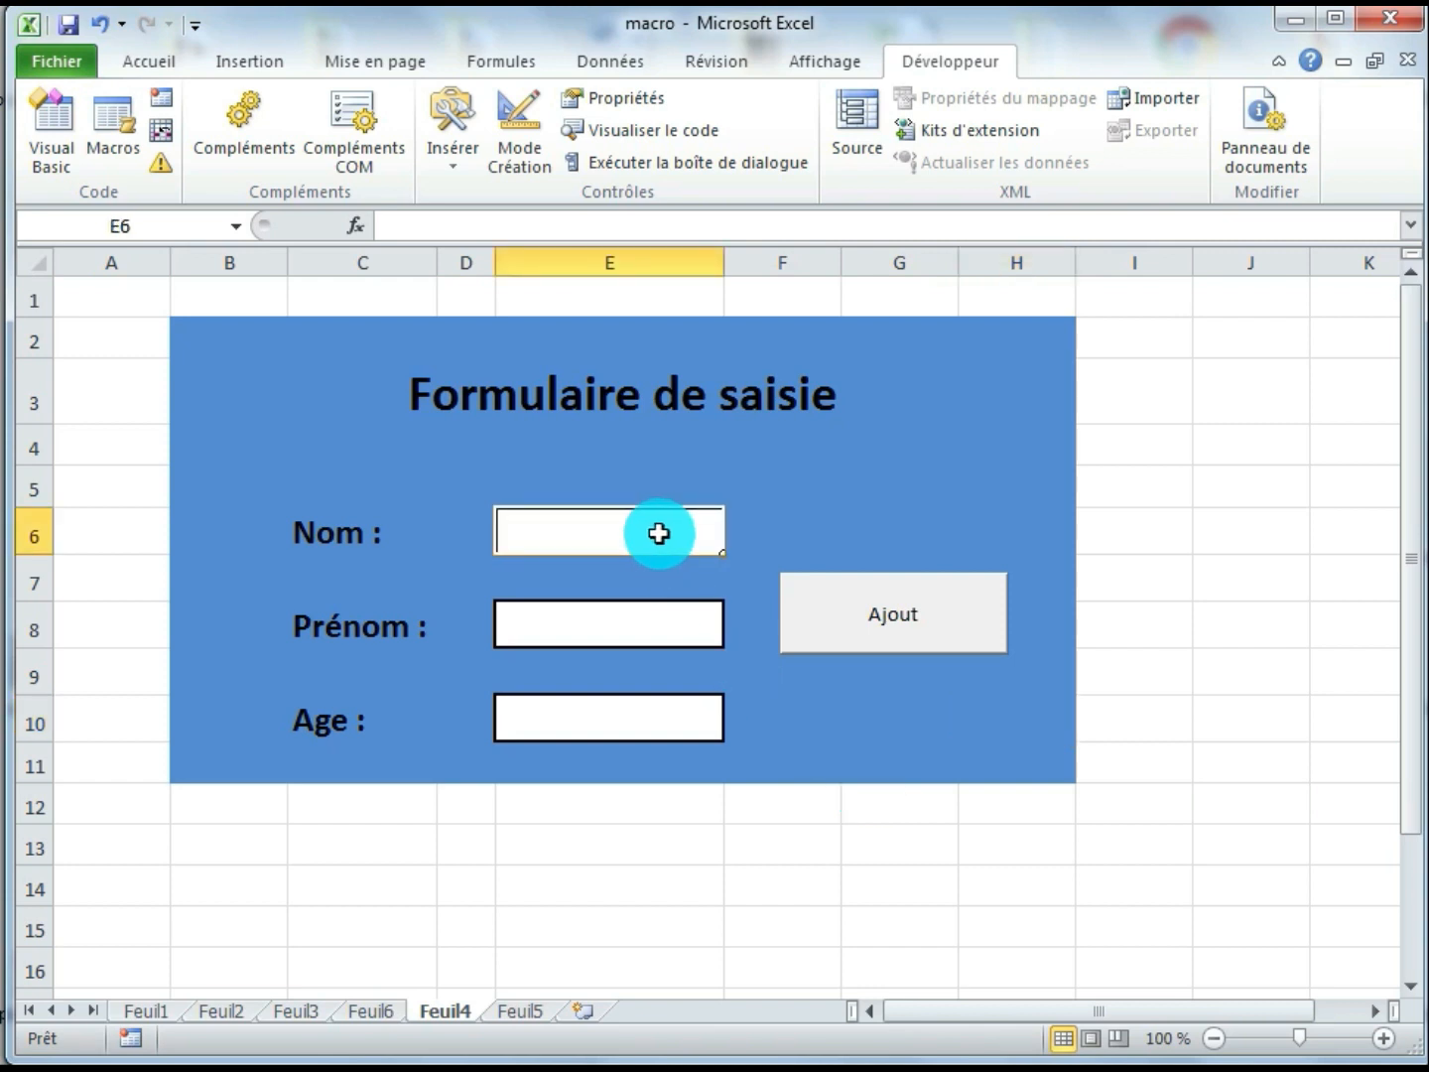
type("Idrissi")
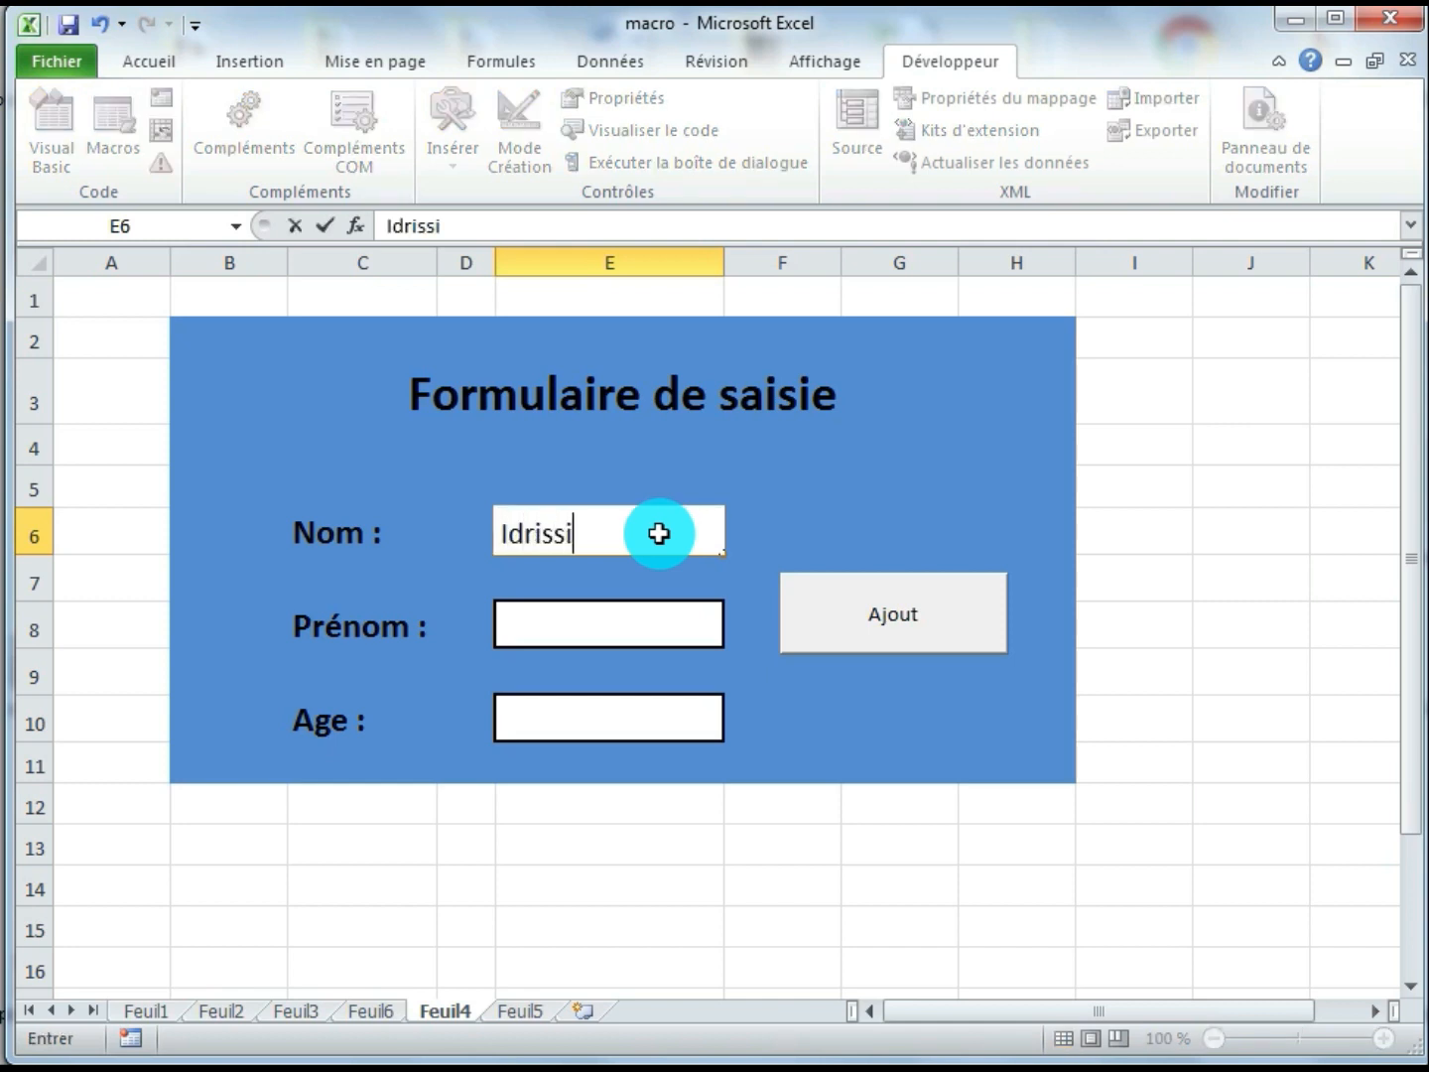
key("Return")
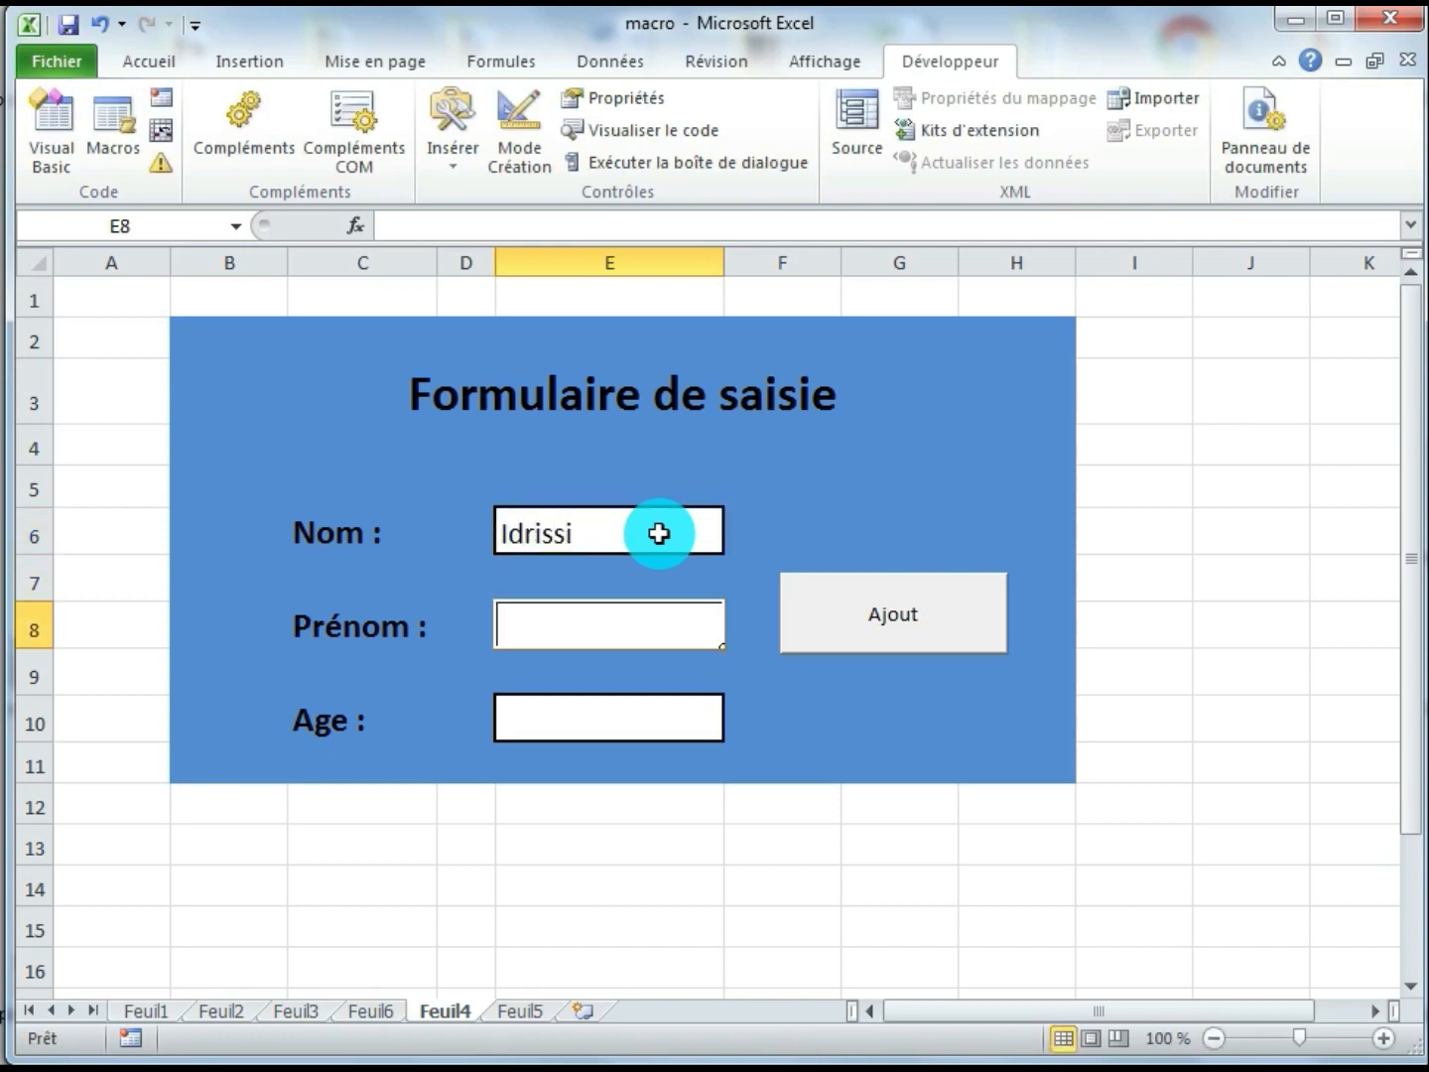
type("Fatima")
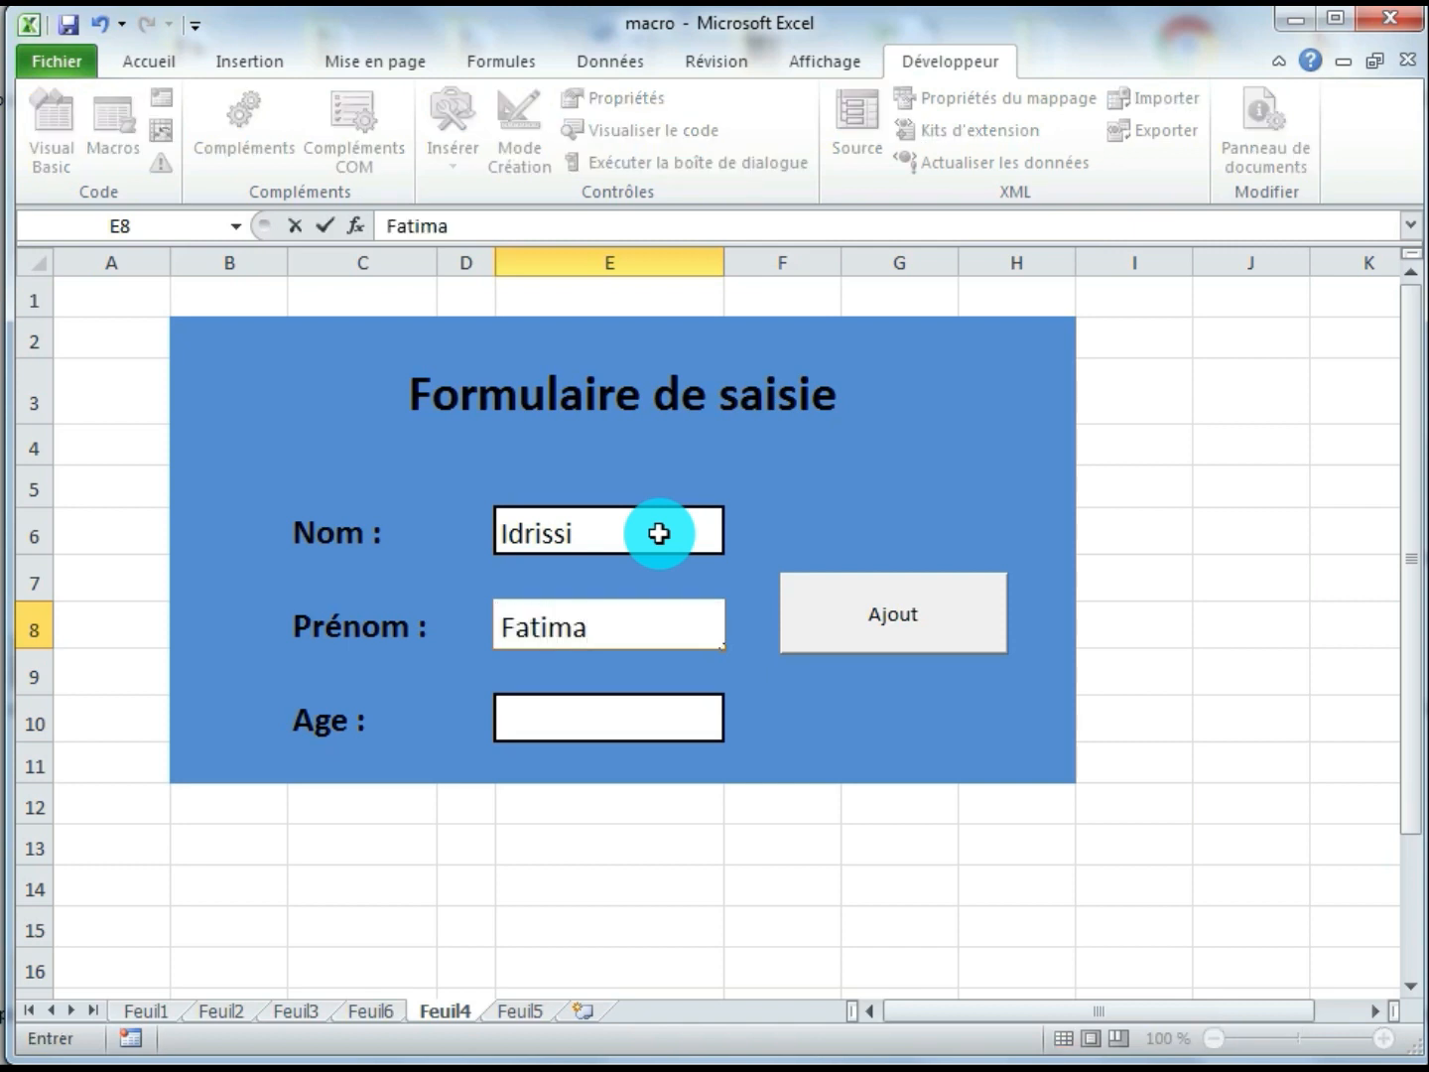
key("Return")
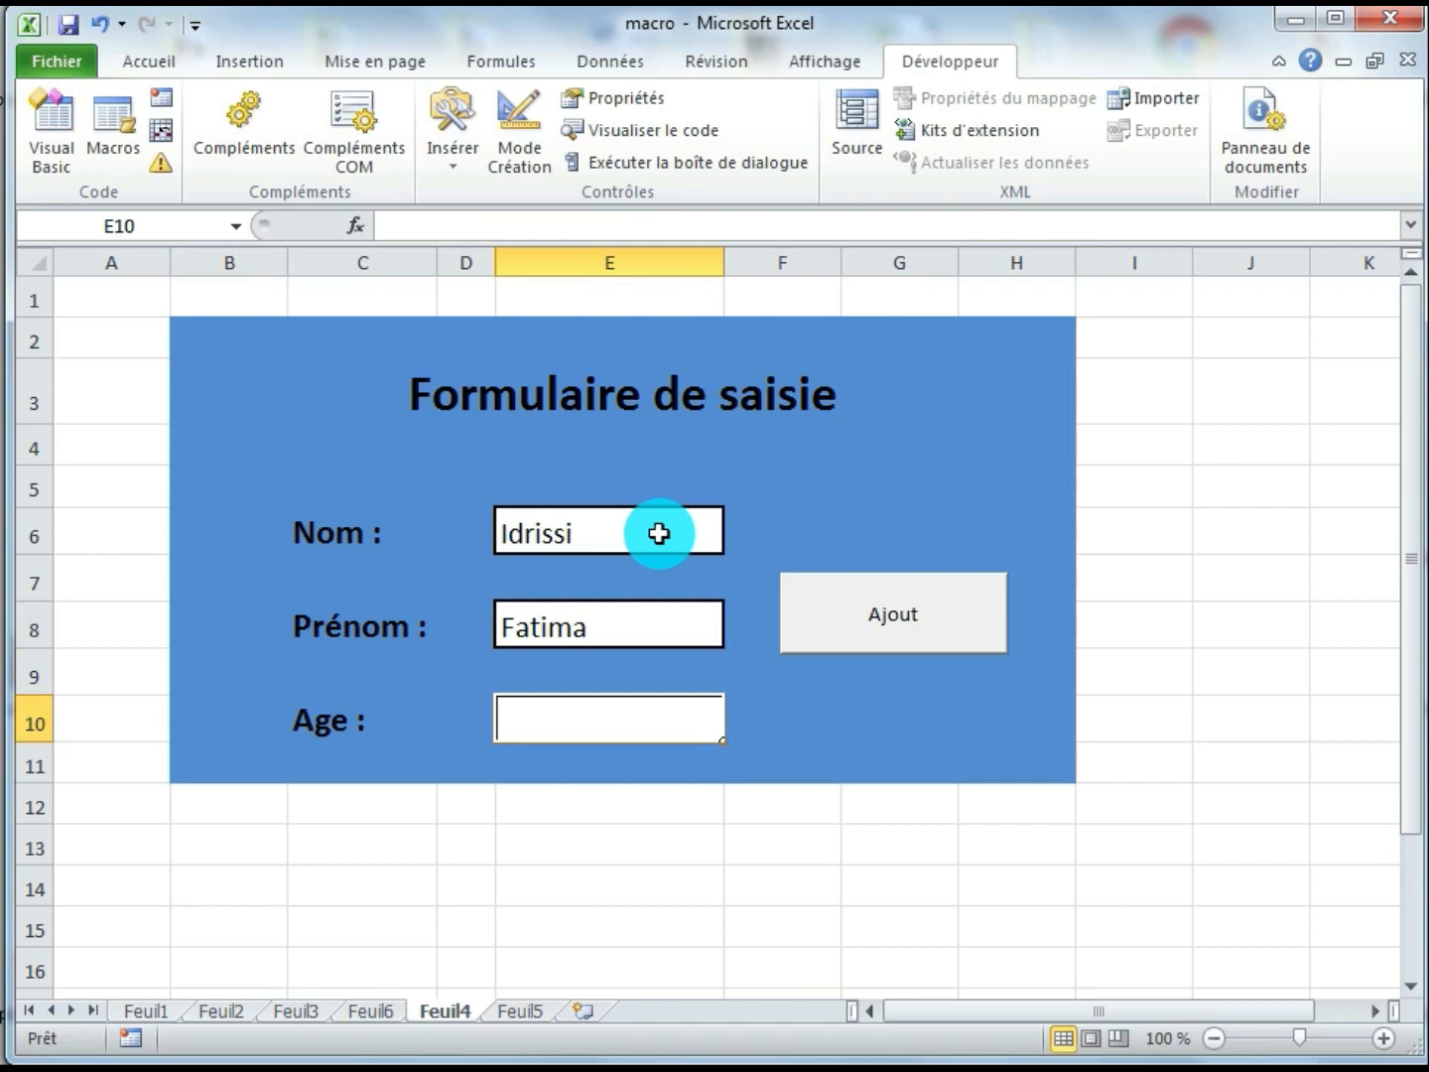
type("23")
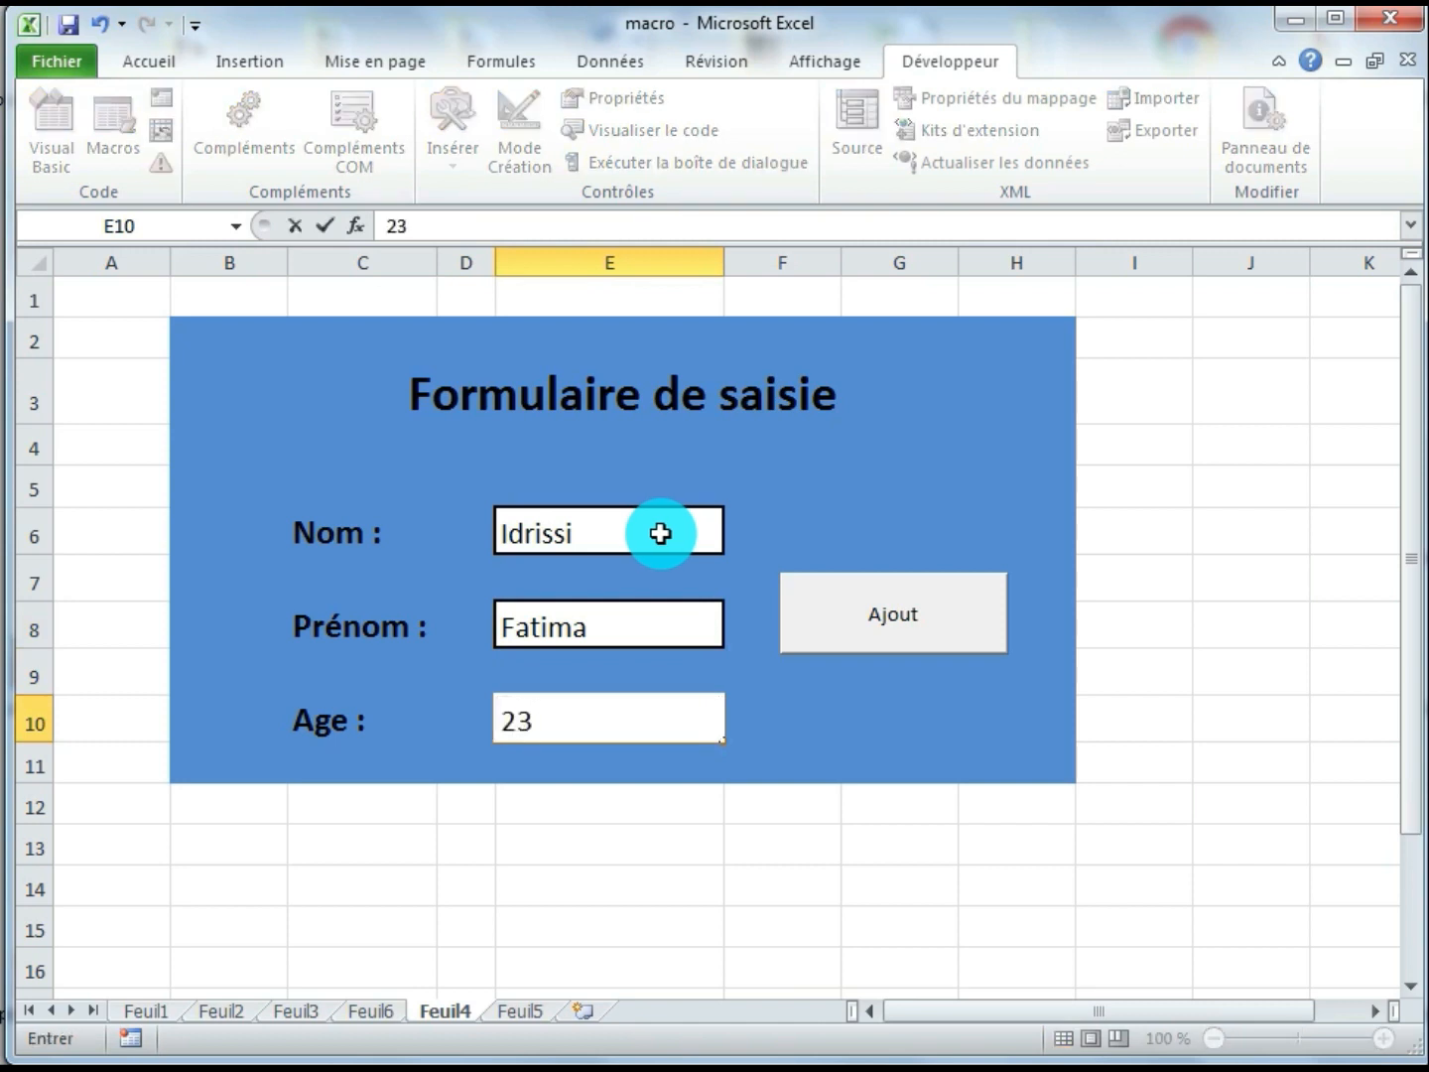
left_click(906, 632)
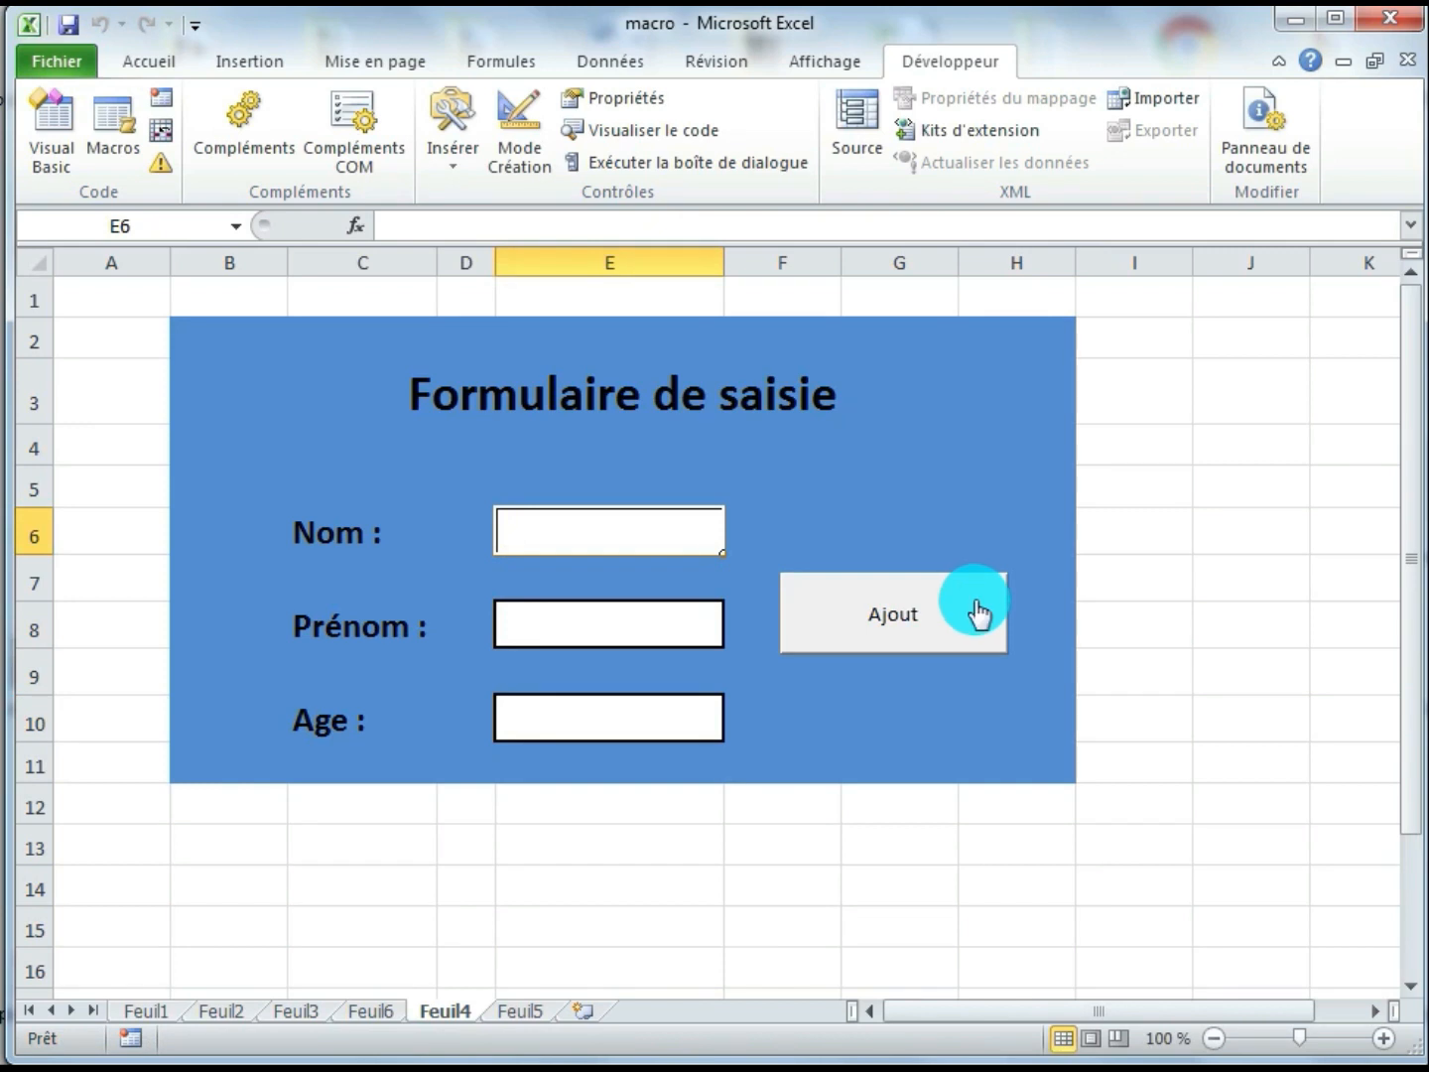
left_click(522, 1013)
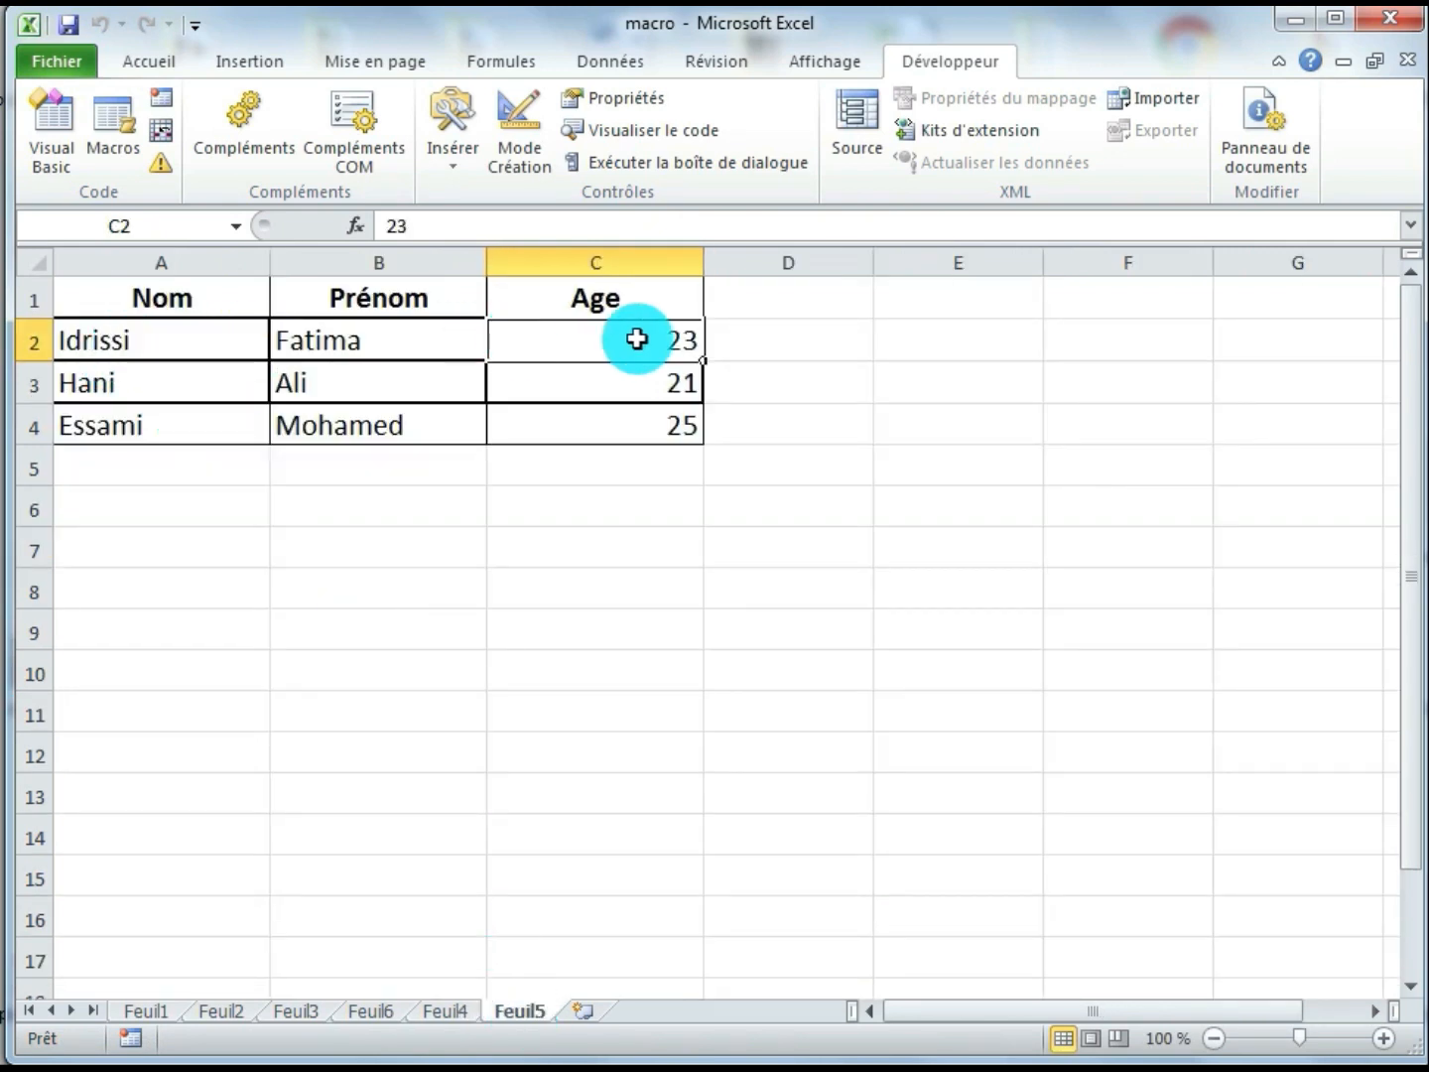
Enter a second person's surname and first name with age 23 on Feuil4, transfer the record with the Ajout button and check Feuil5
left_click(463, 1011)
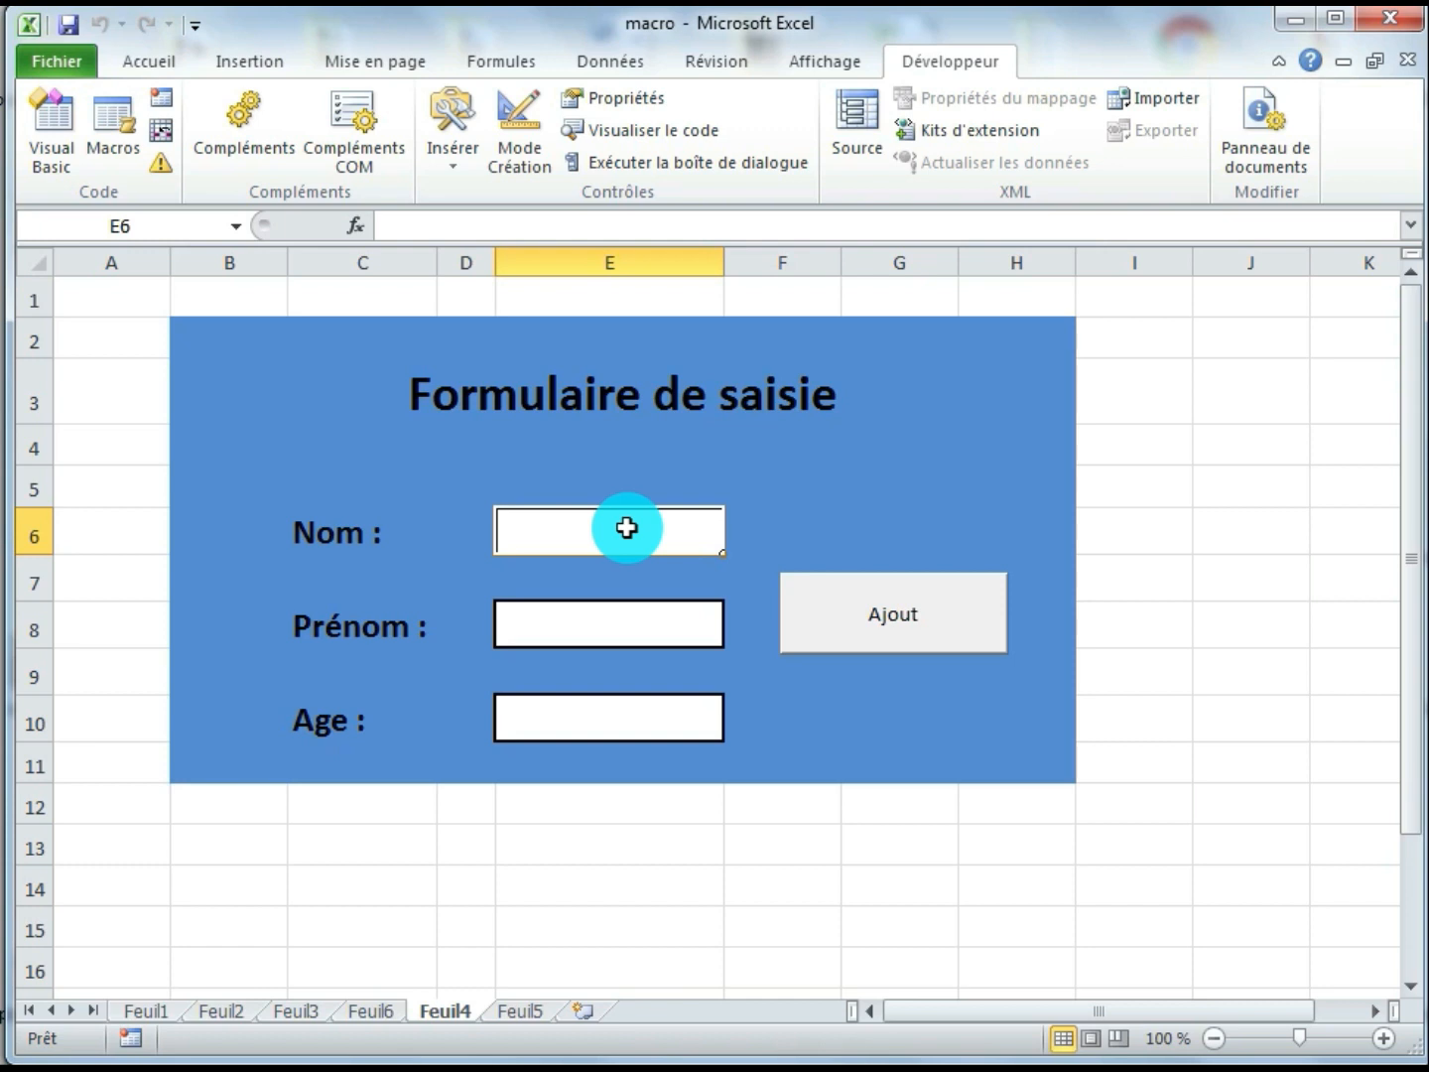
type("Darif")
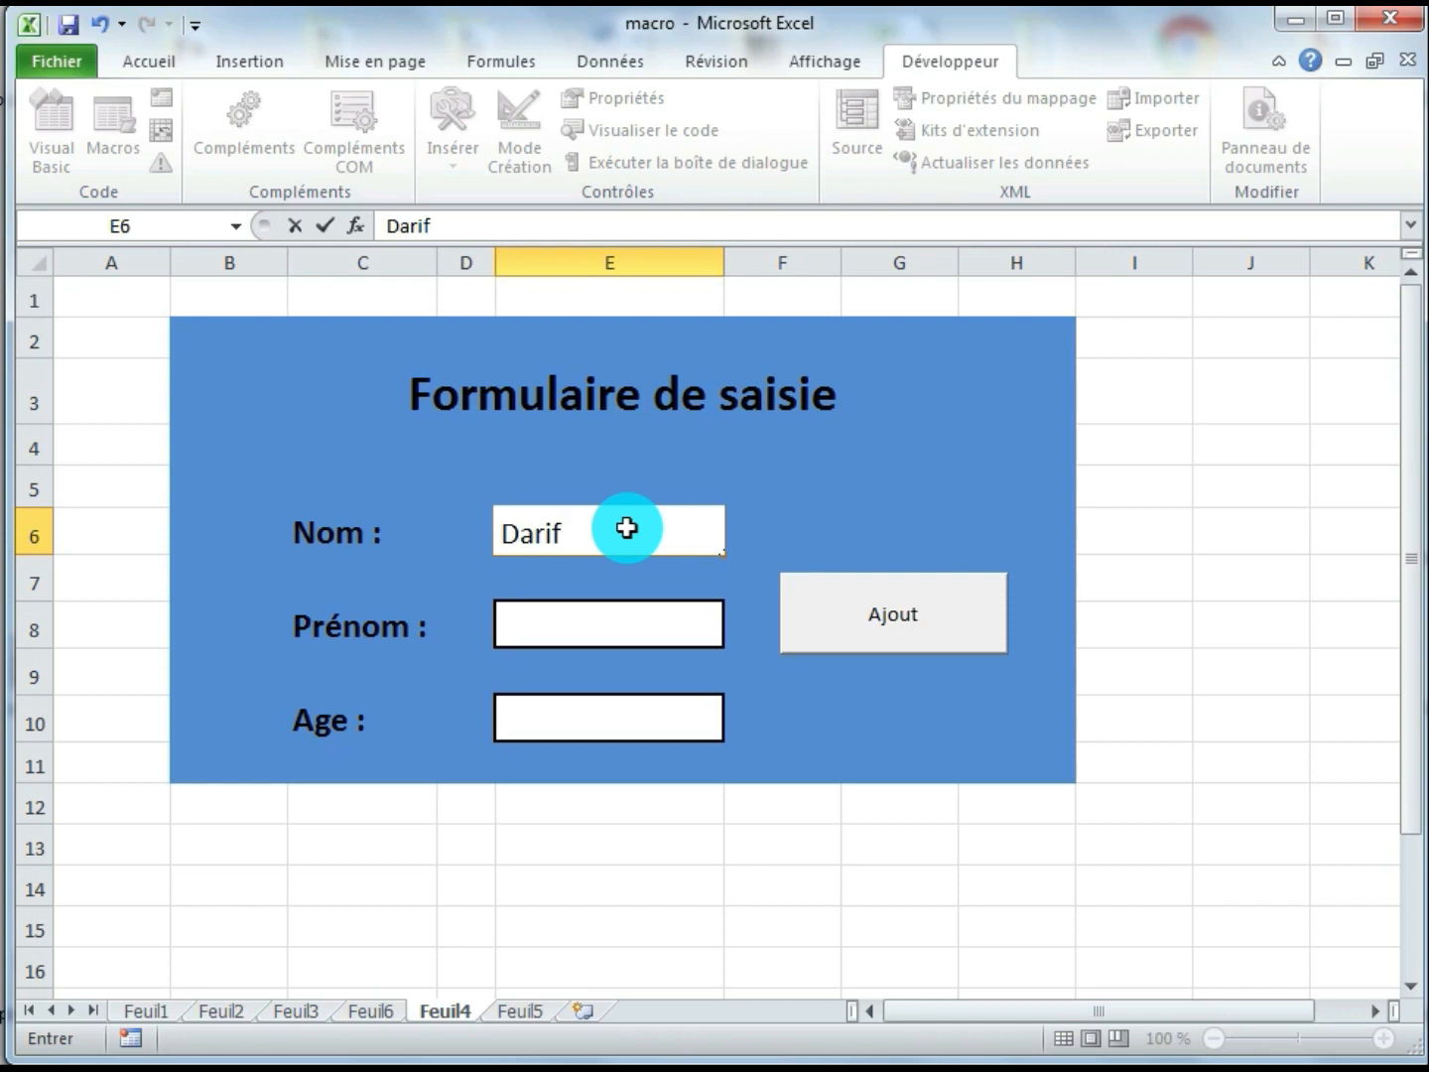
key("Return")
key("Return")
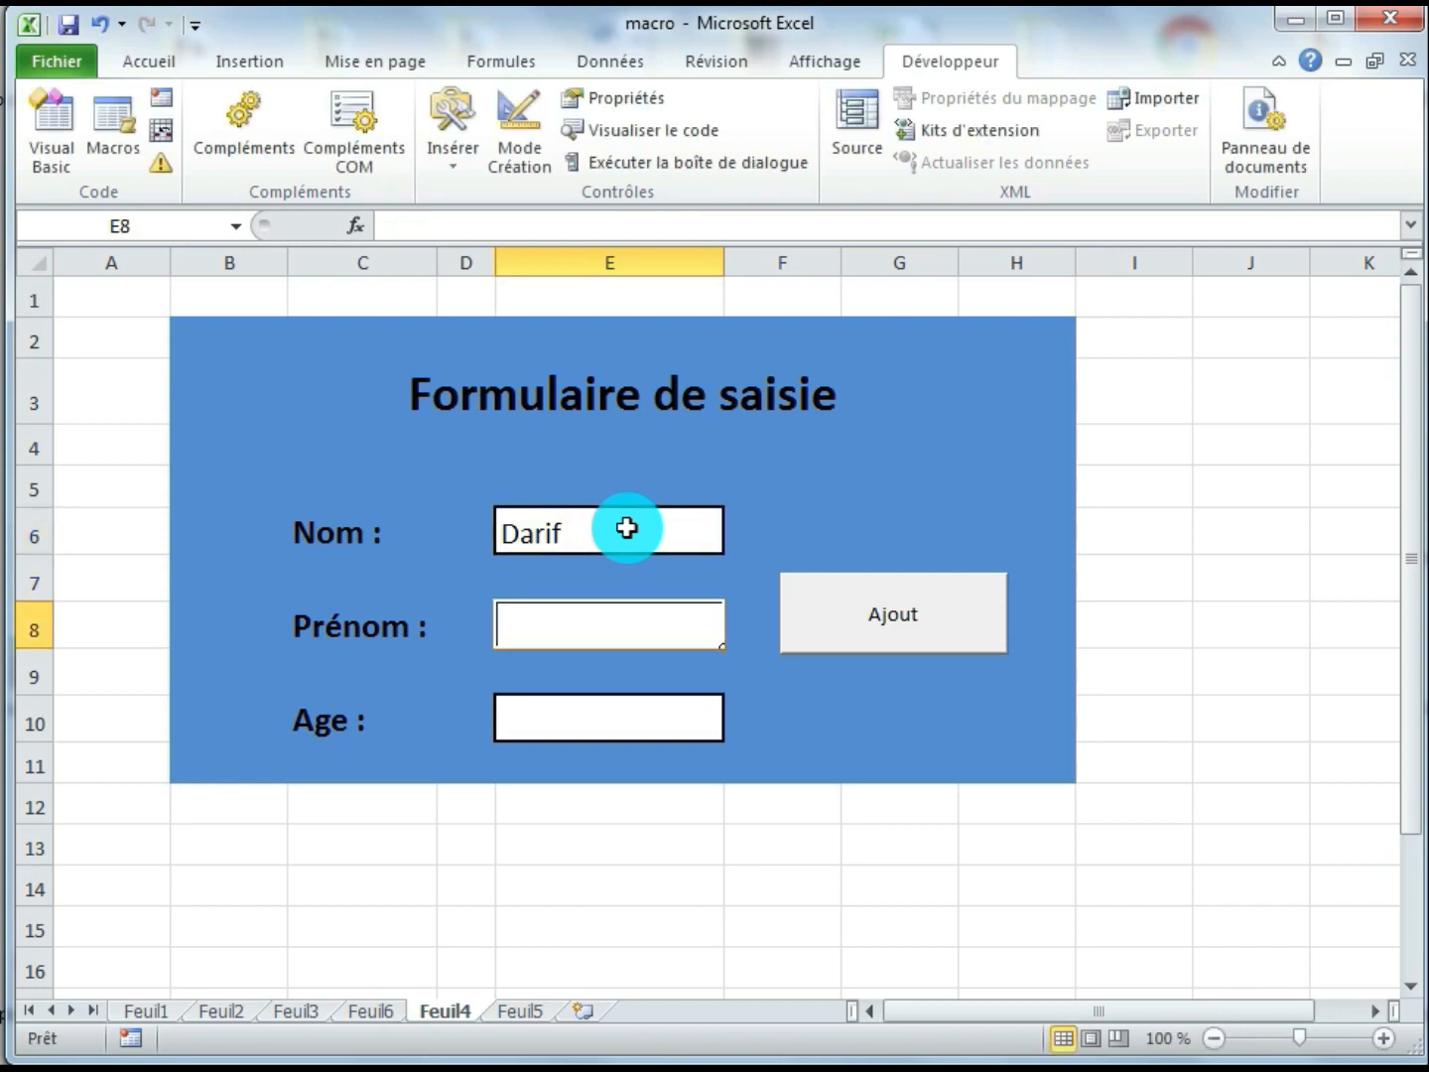
type("Al")
type("i")
key("Return")
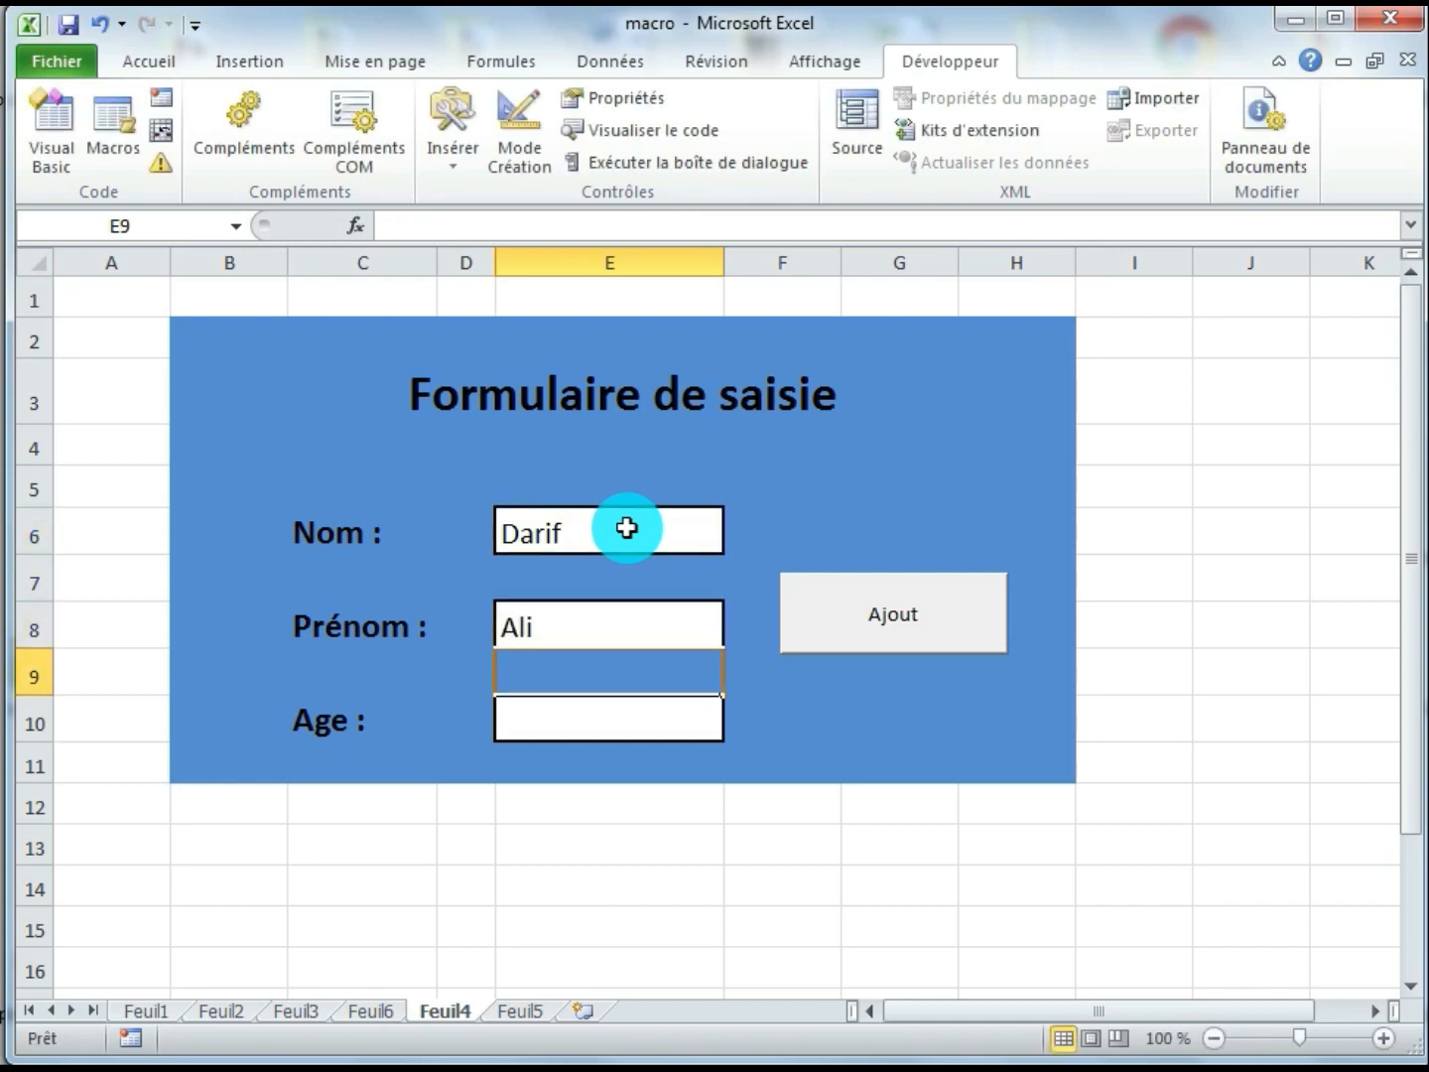
key("Return")
type("23")
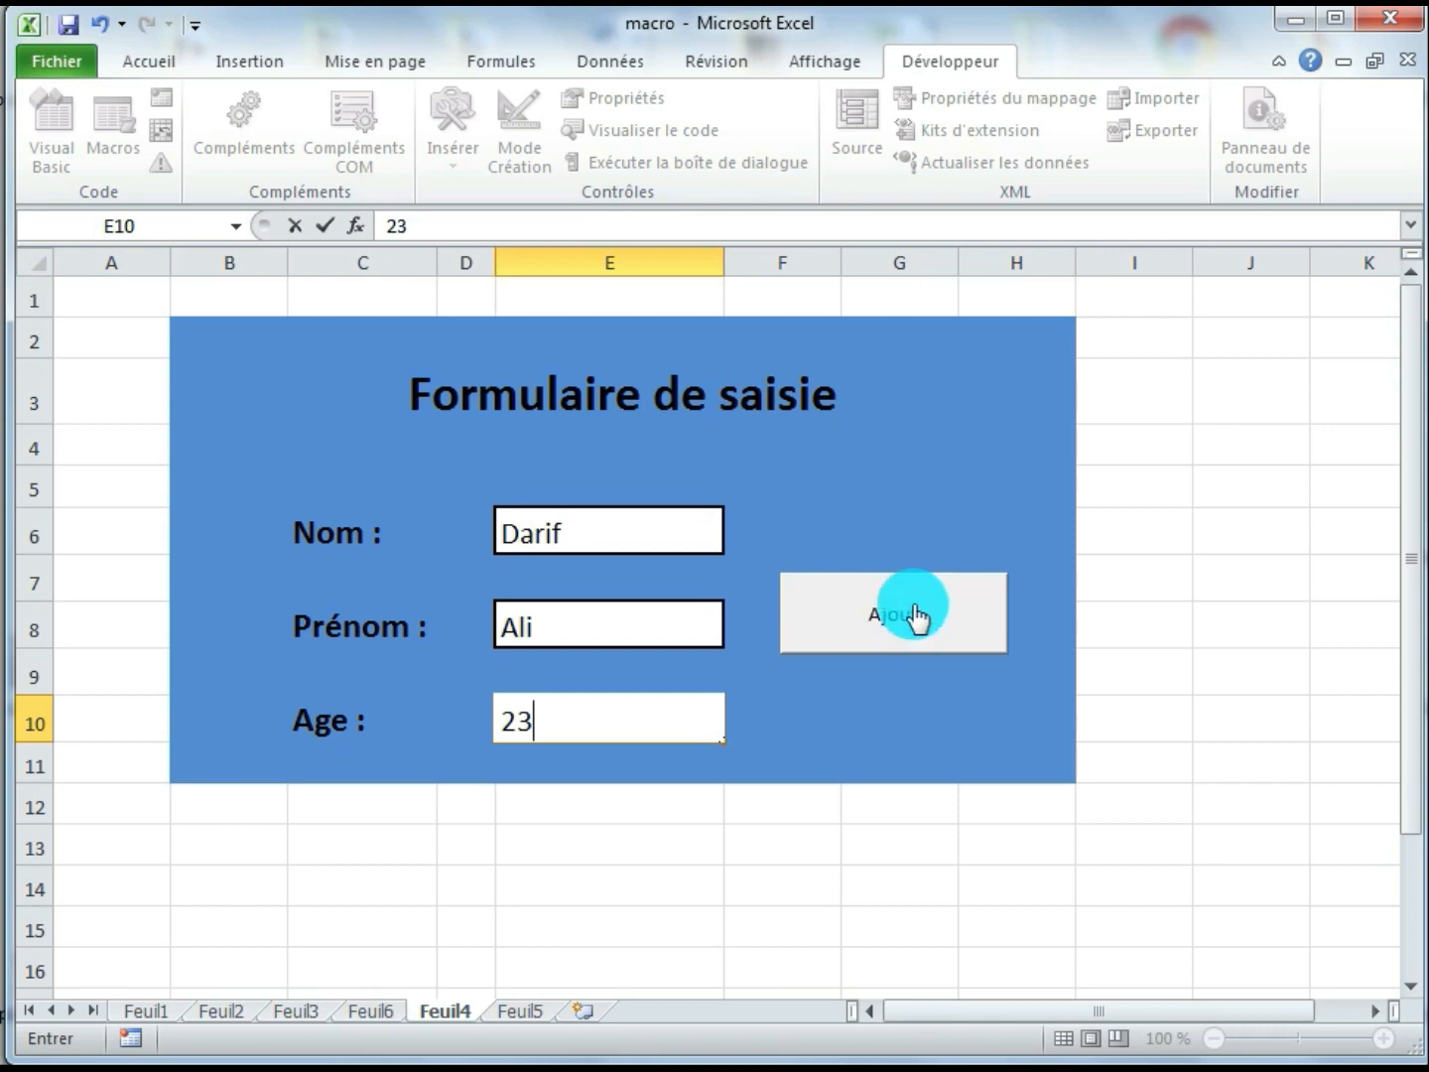
left_click(963, 648)
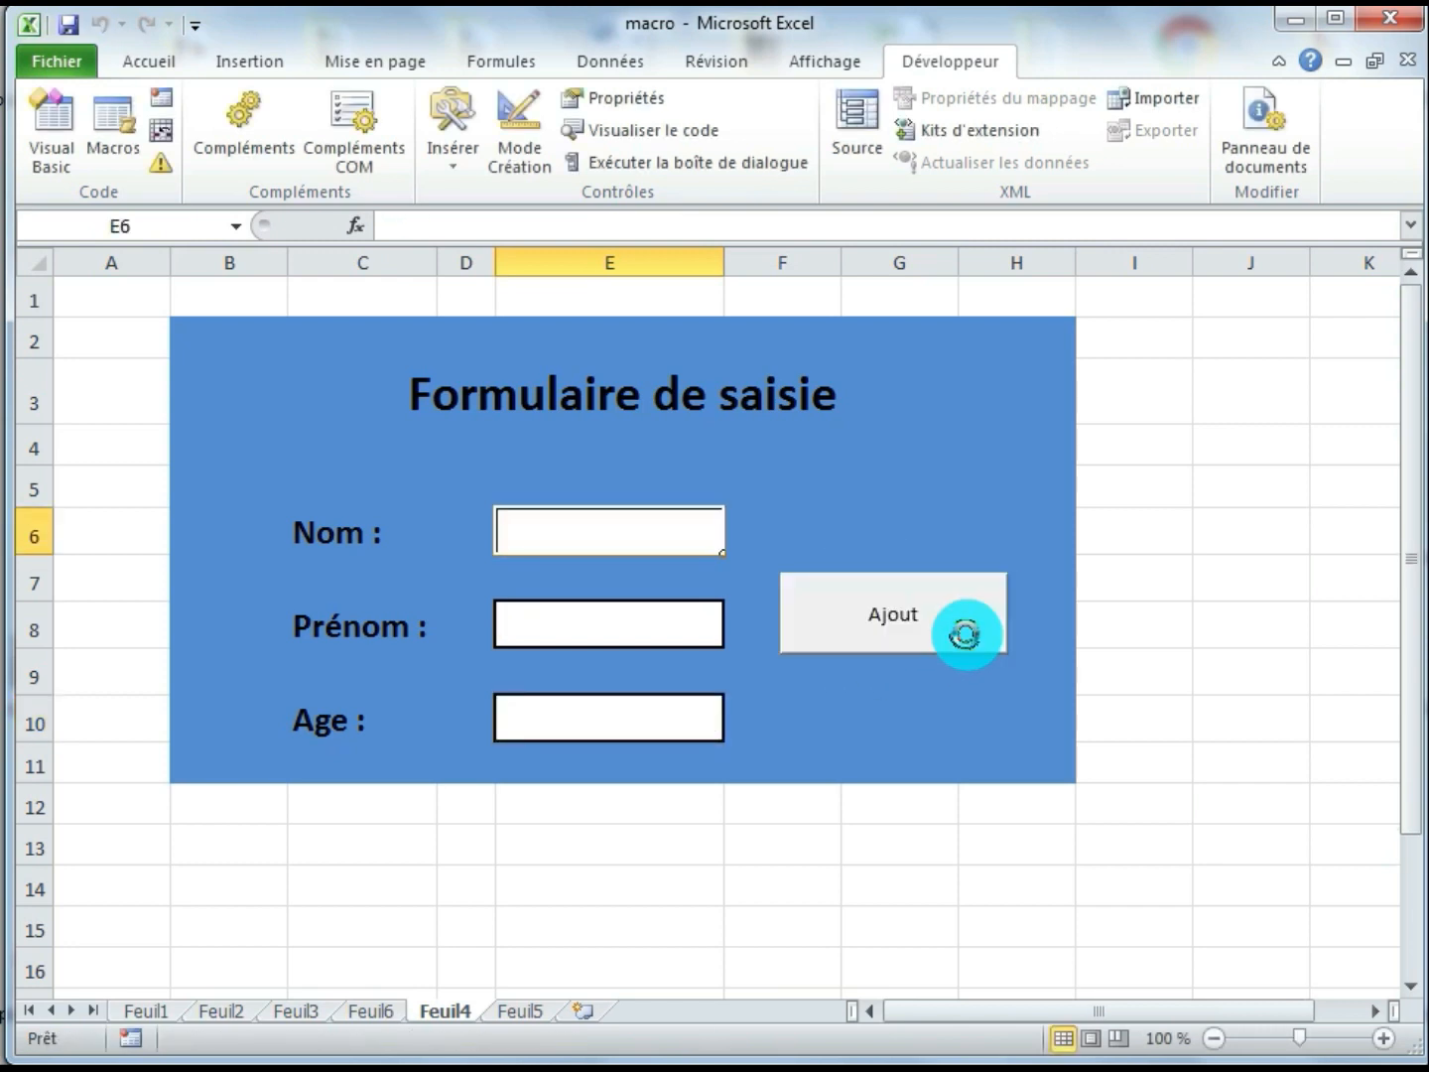
left_click(516, 1013)
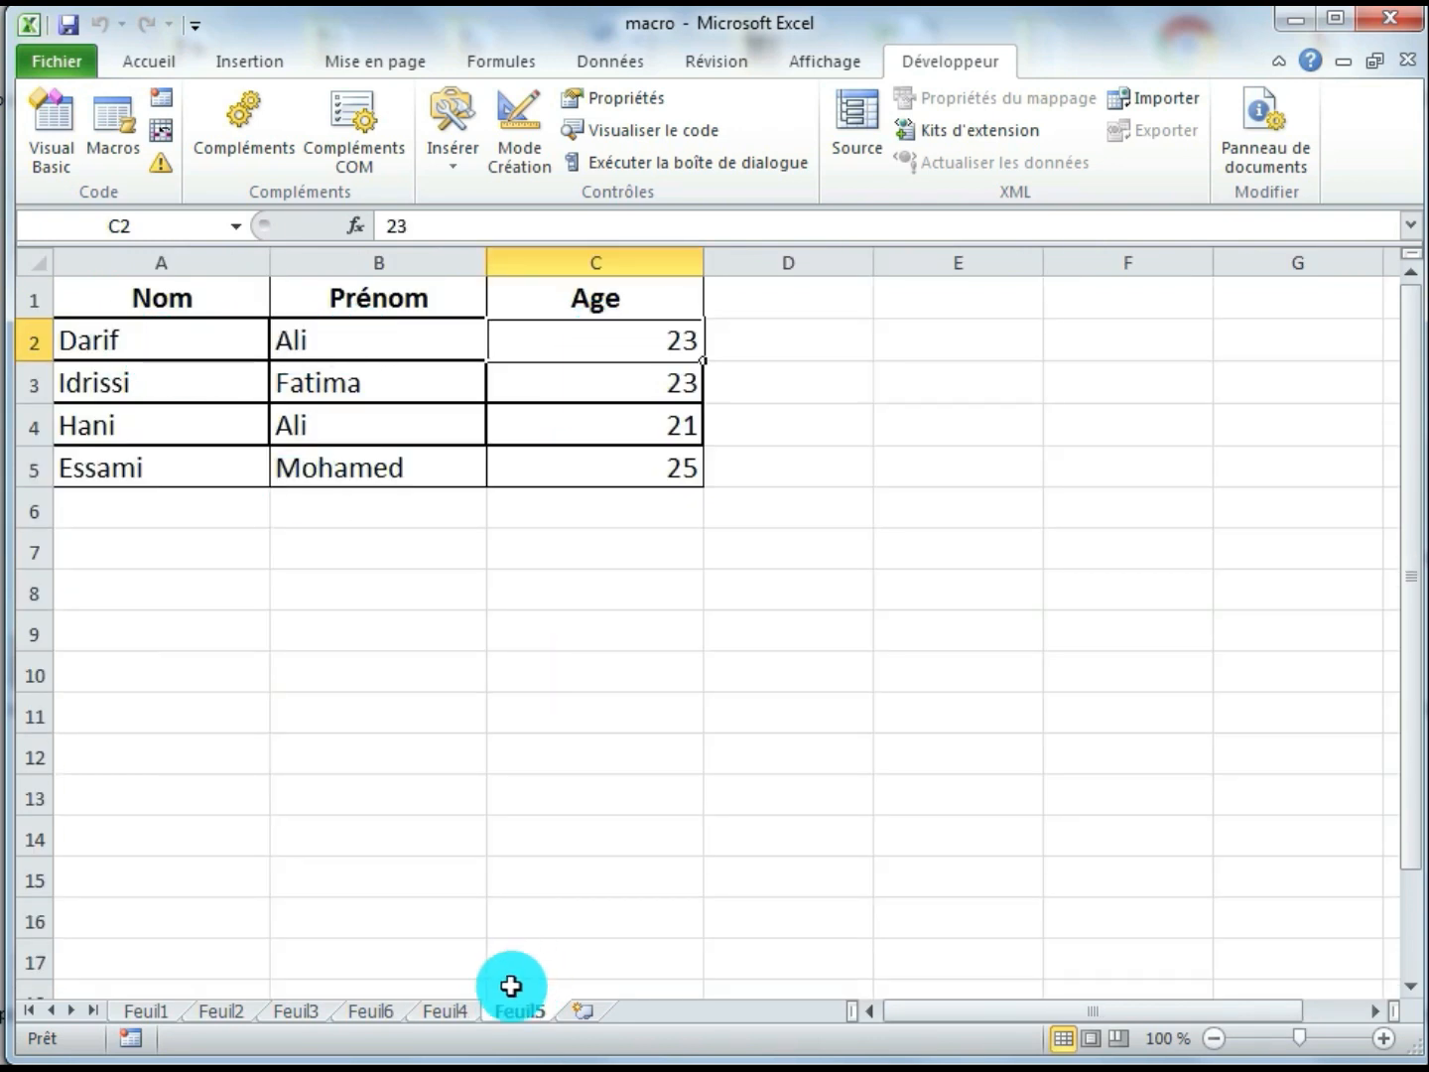
Enter Nom "aaa", Prénom "bbbbbbb" and Age 12 on Feuil4, transfer the record with the Ajout button and check Feuil5
left_click(449, 1014)
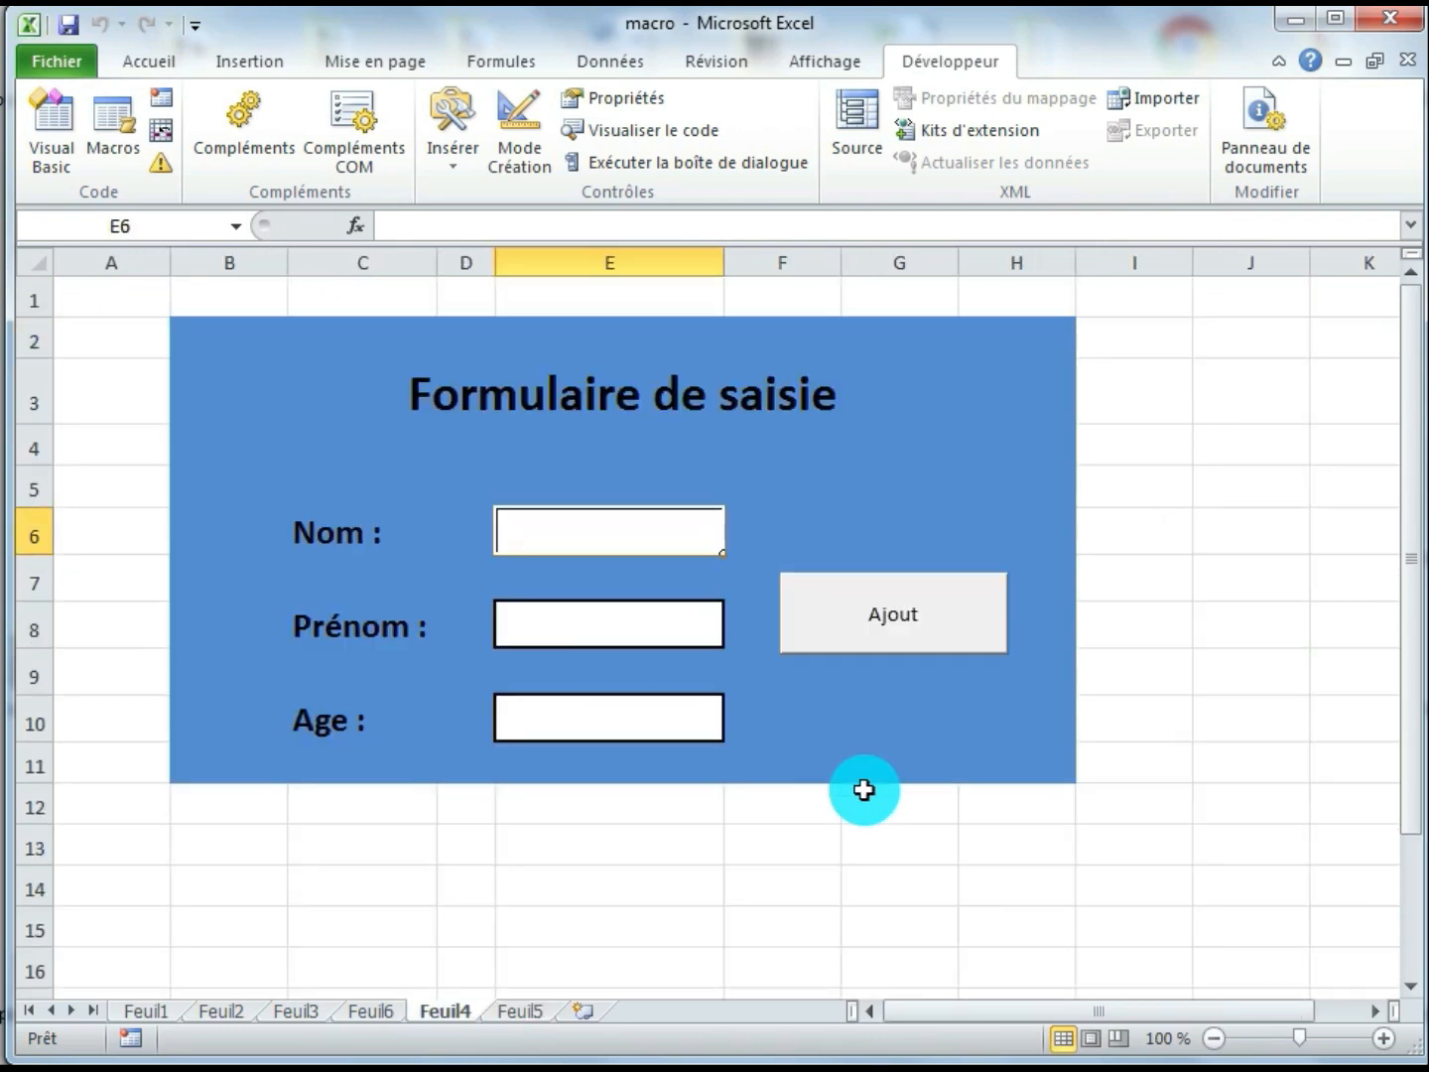
left_click(526, 1012)
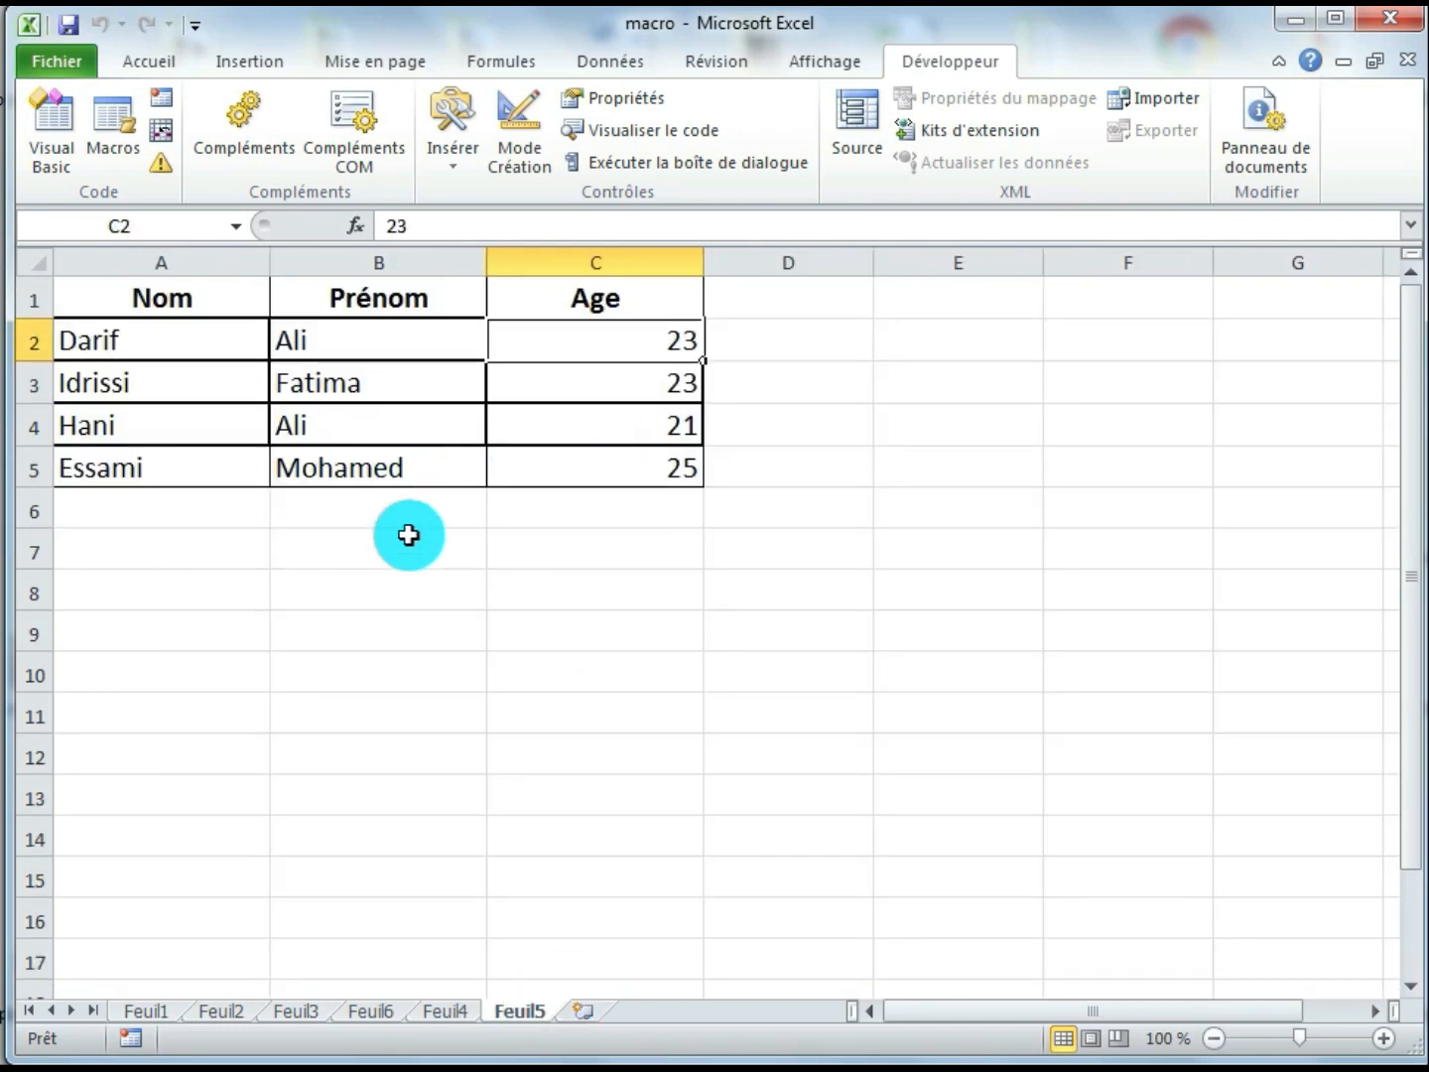
left_click(449, 1011)
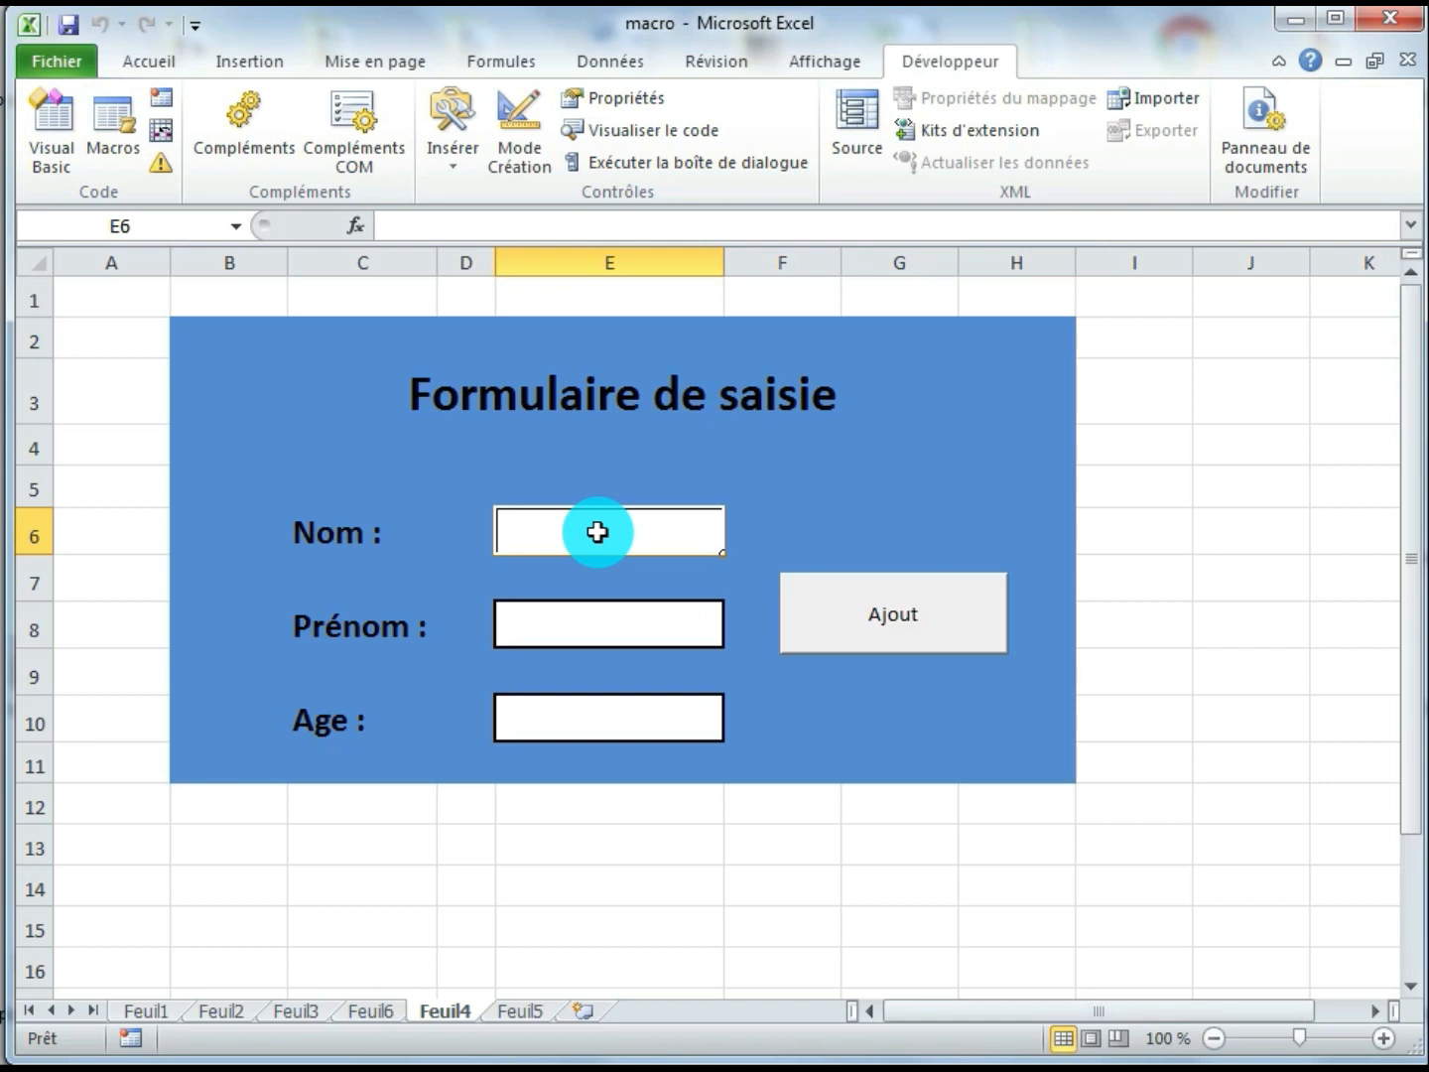
type("aaa")
key("Return")
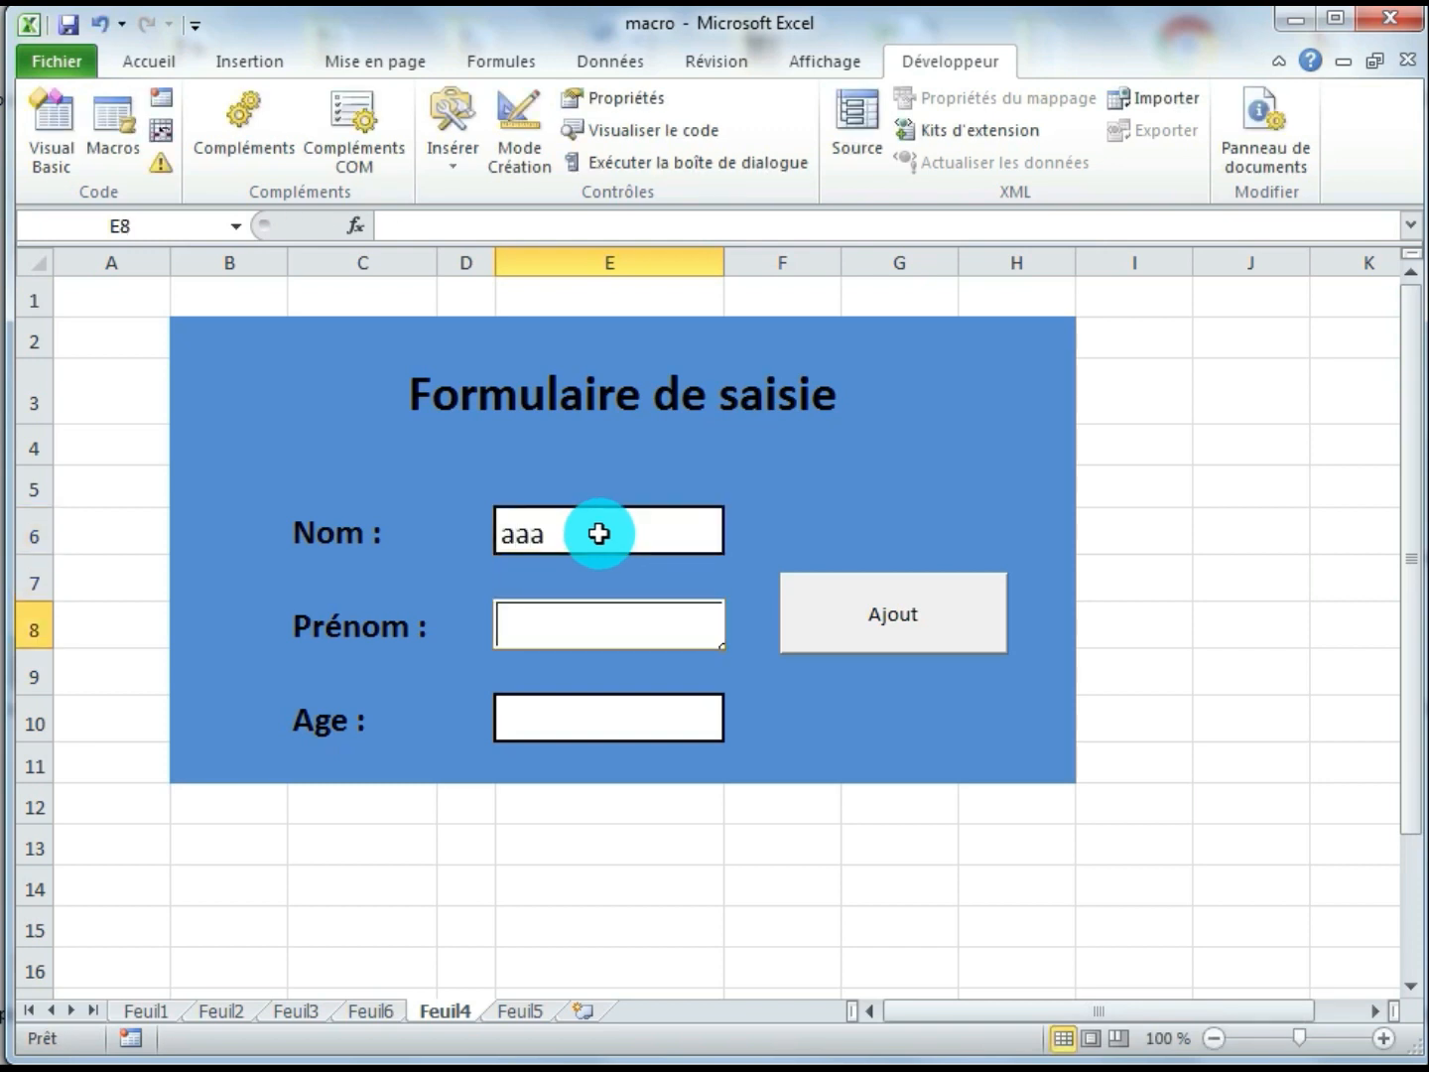
type("bbbbbbb")
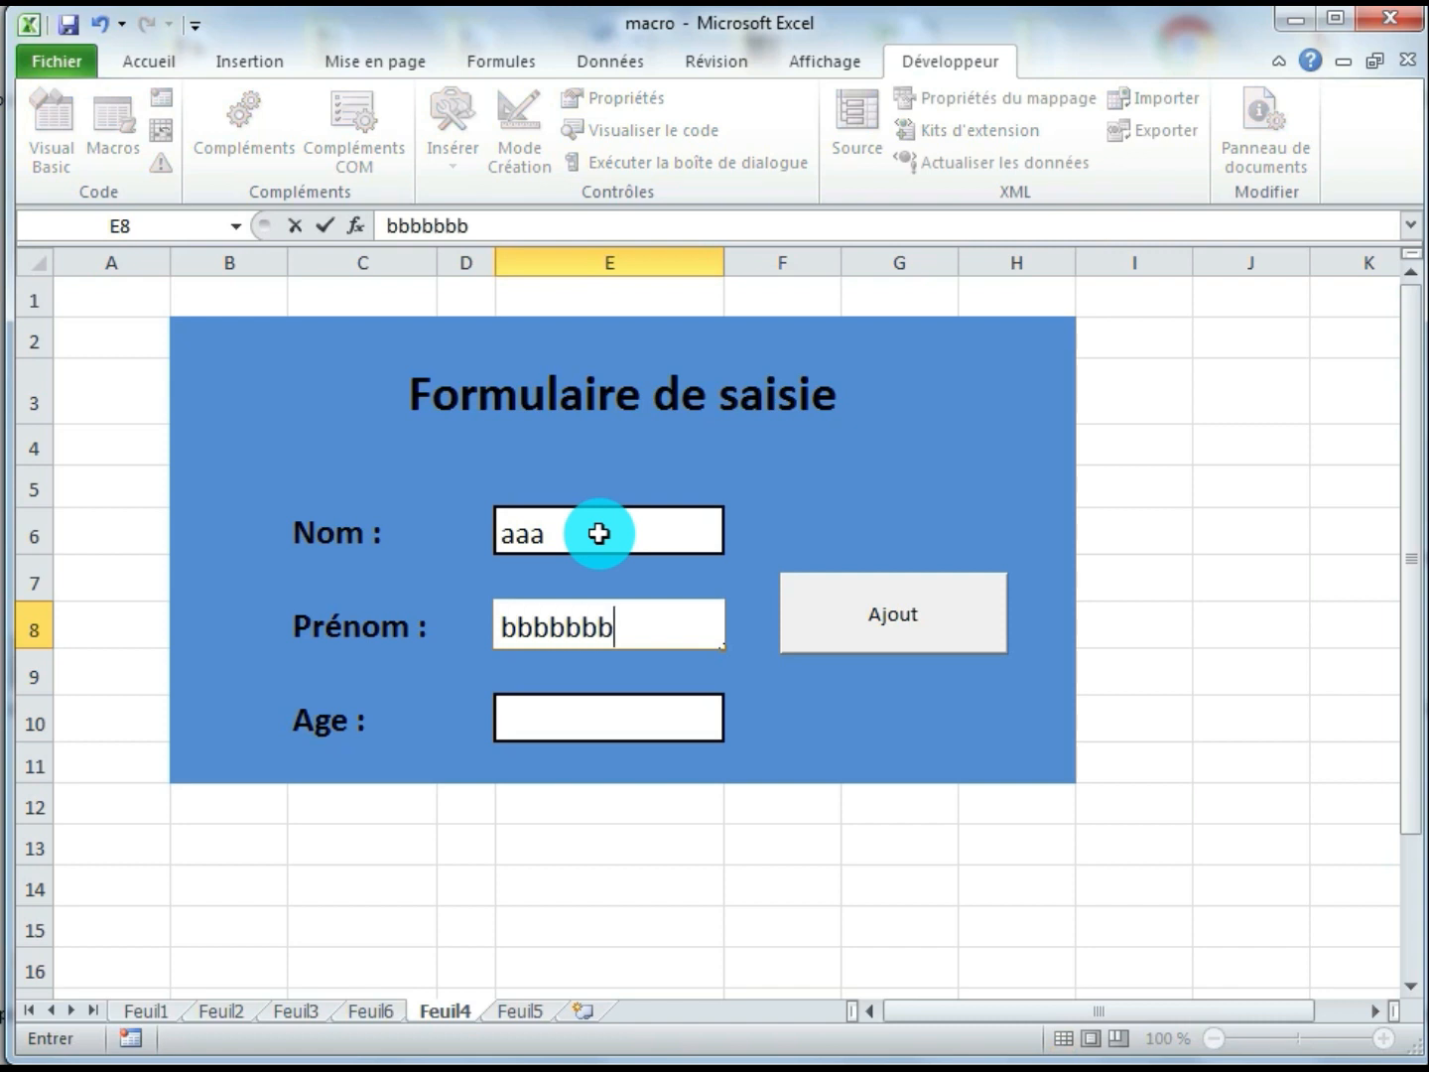
key("Return")
key("Return")
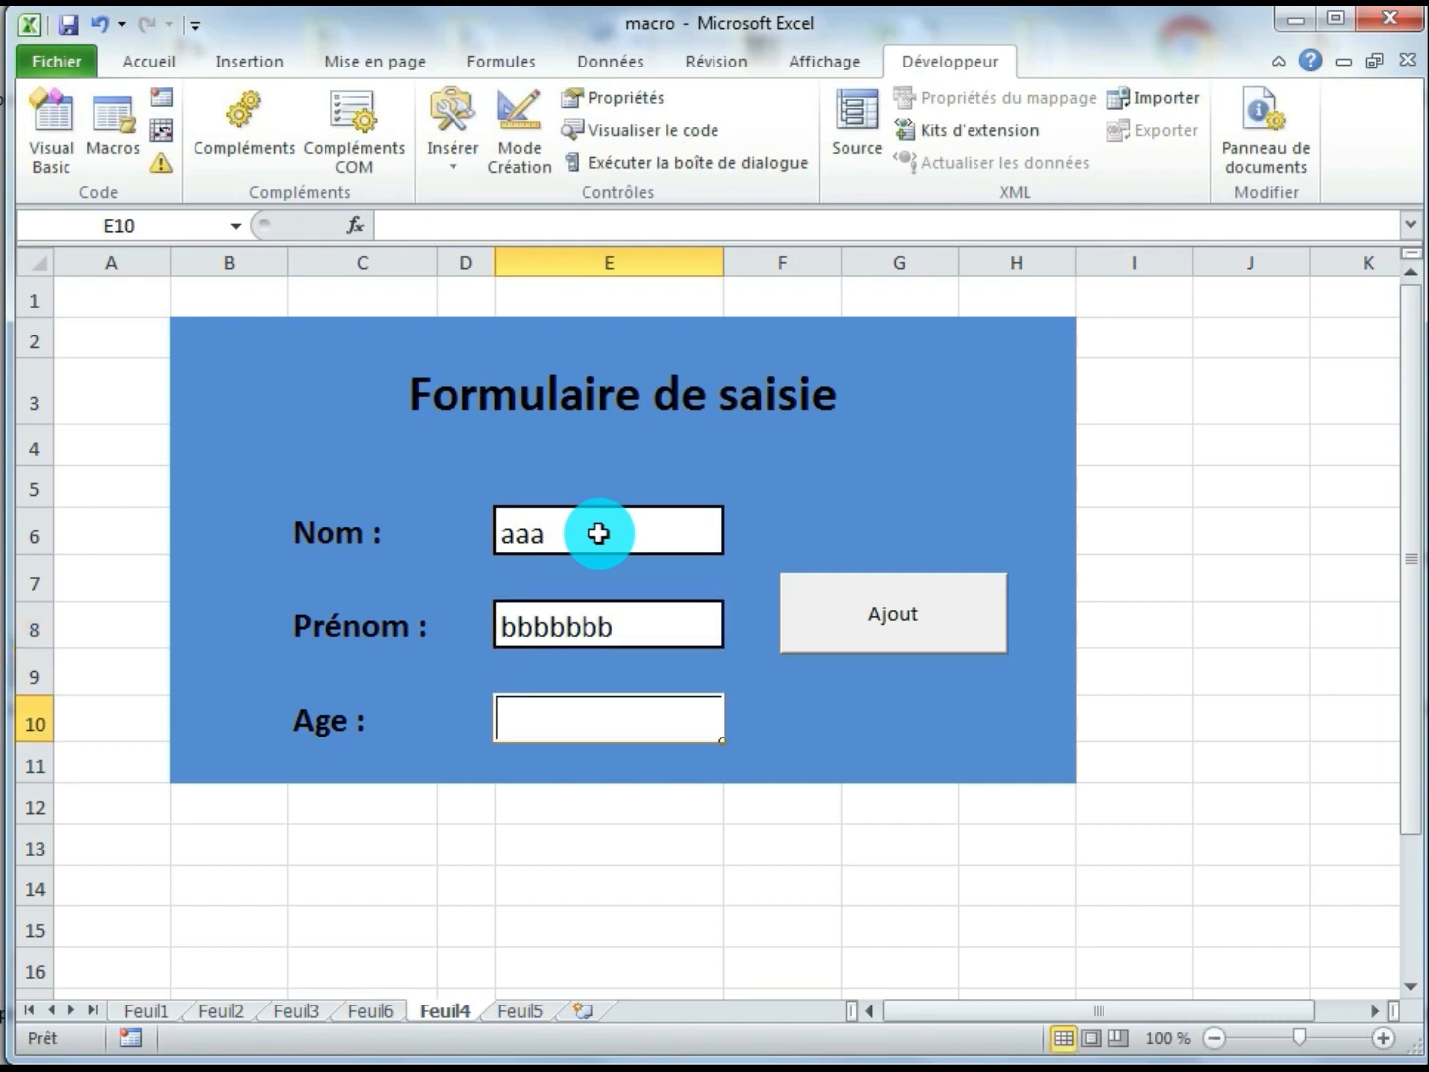
type("12")
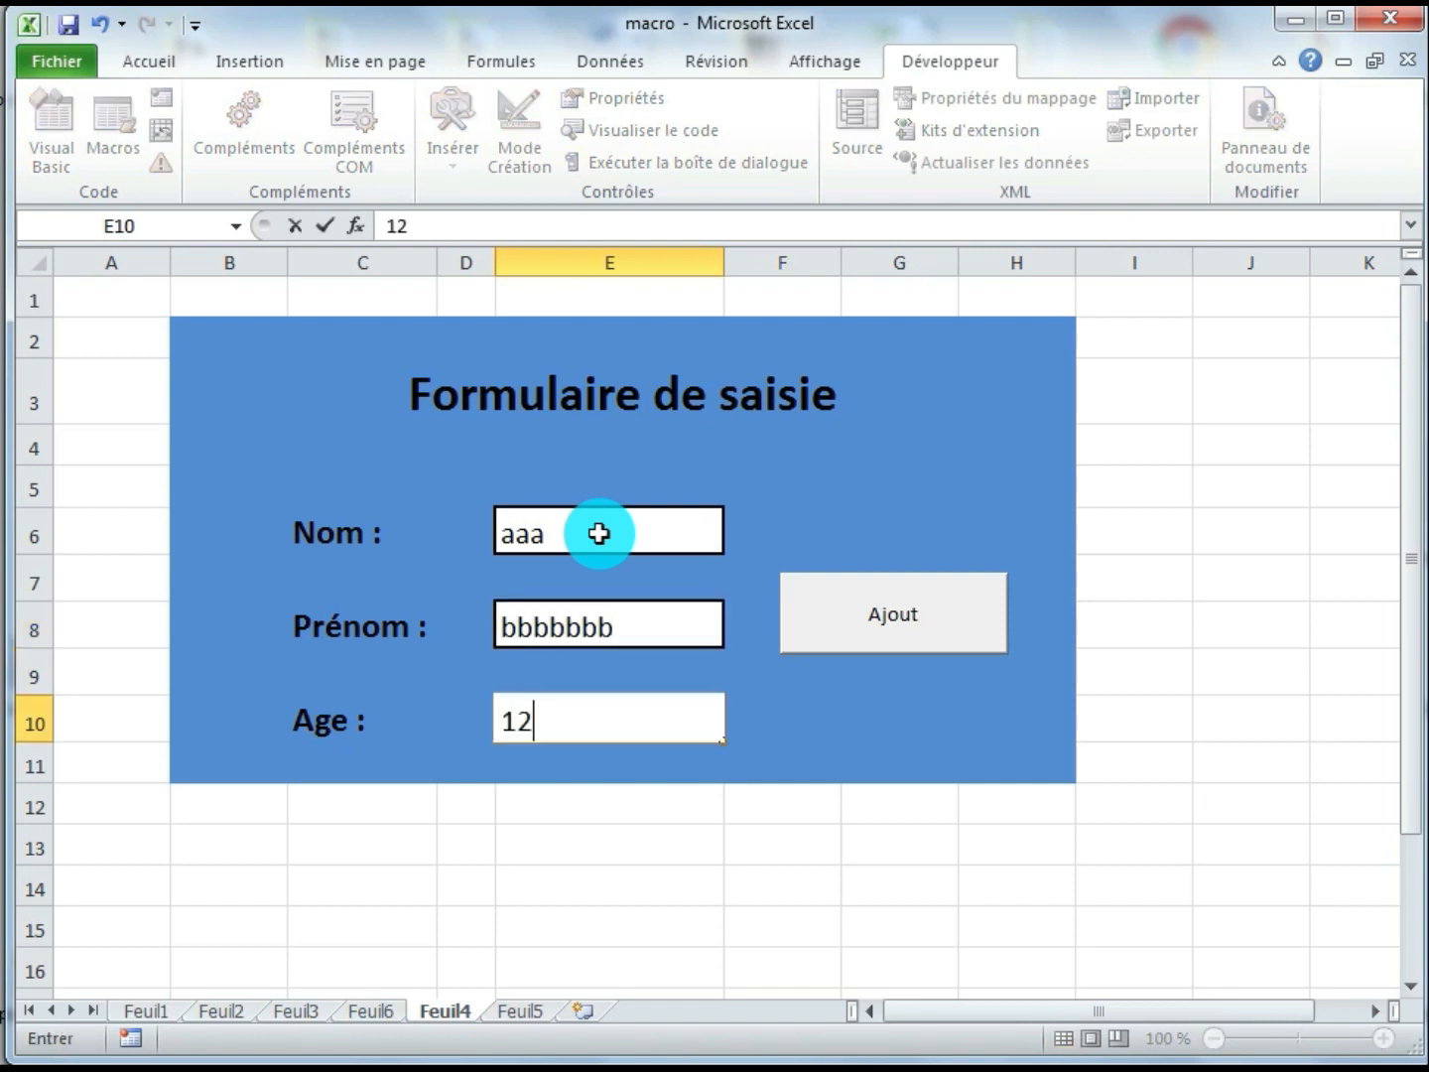
left_click(957, 633)
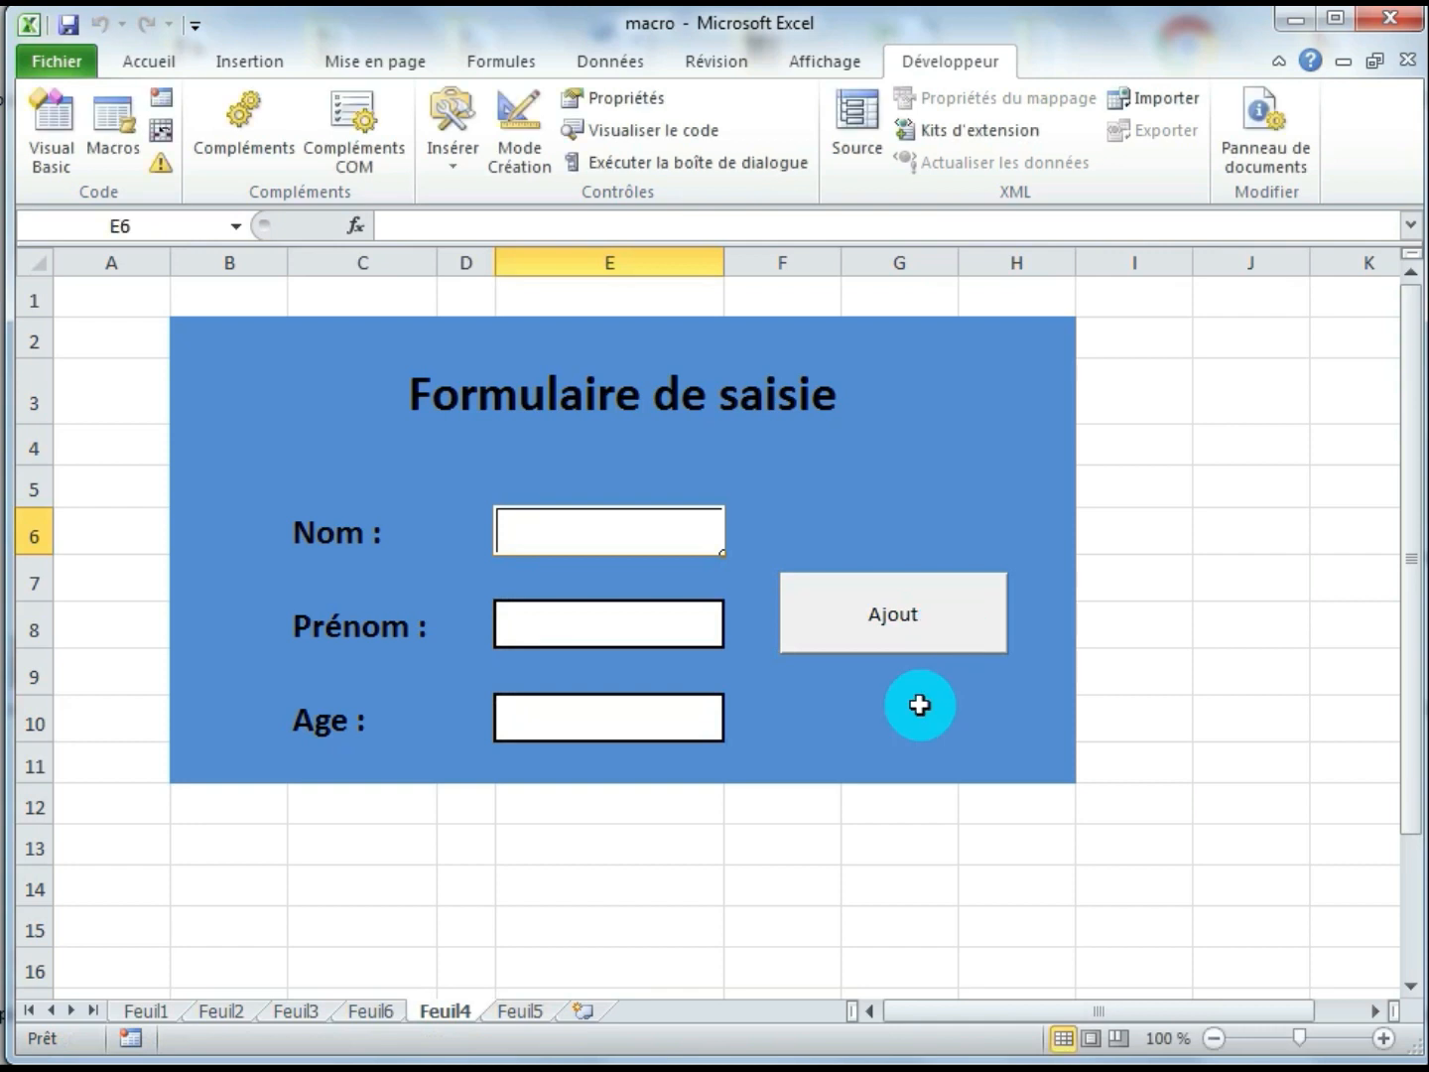
left_click(514, 1012)
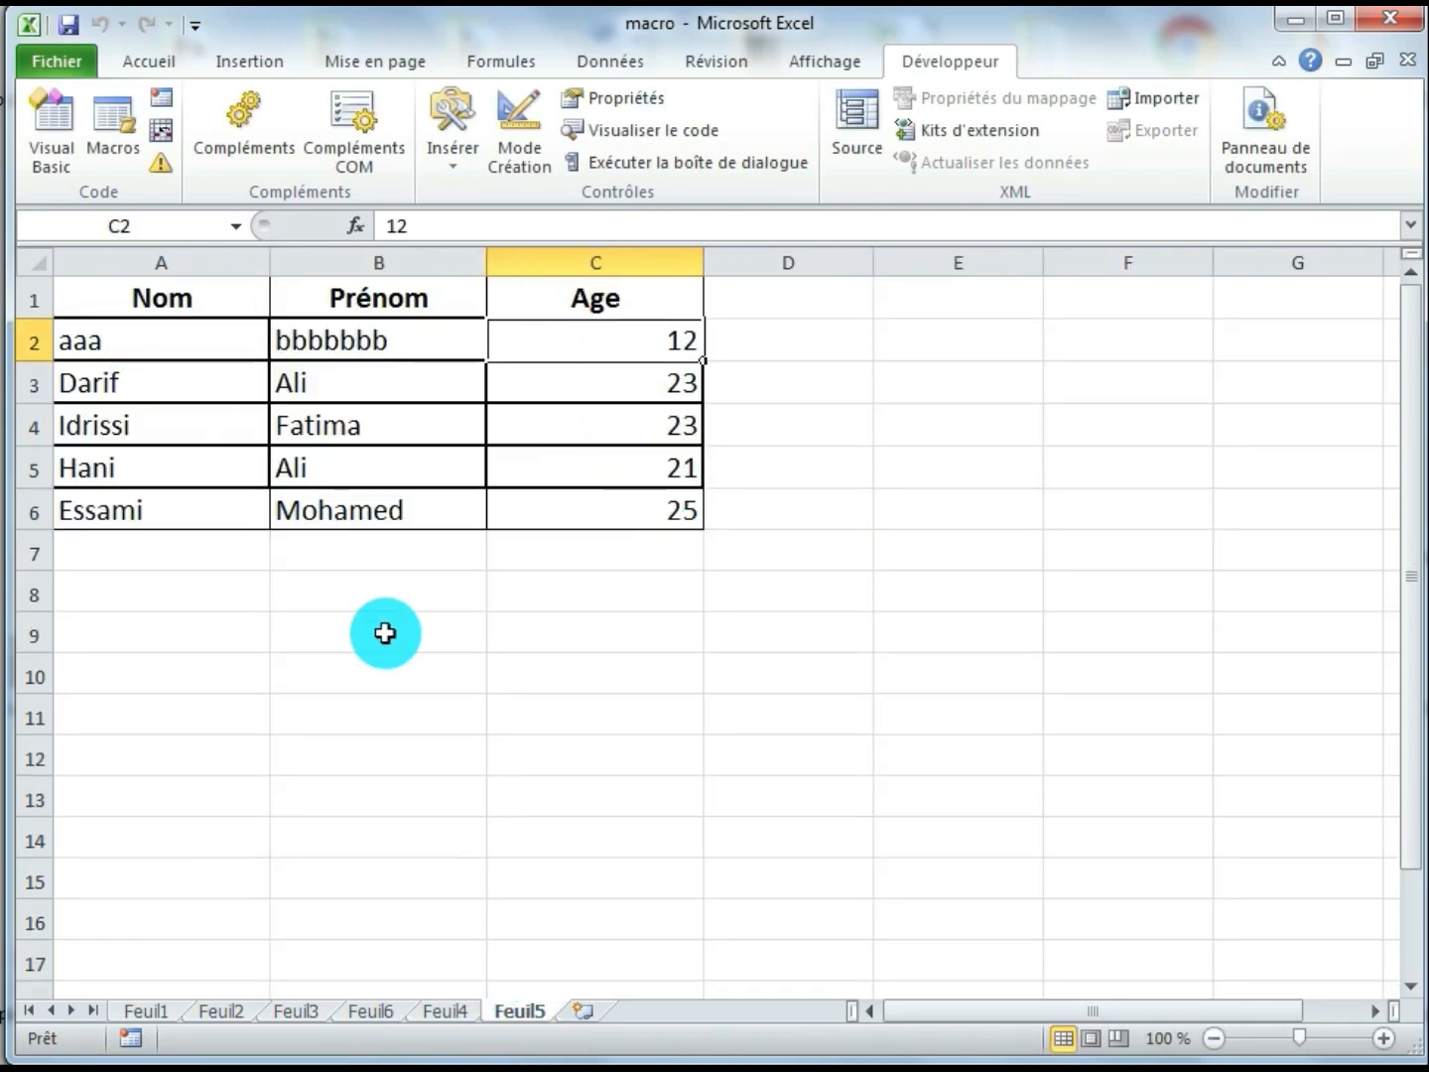